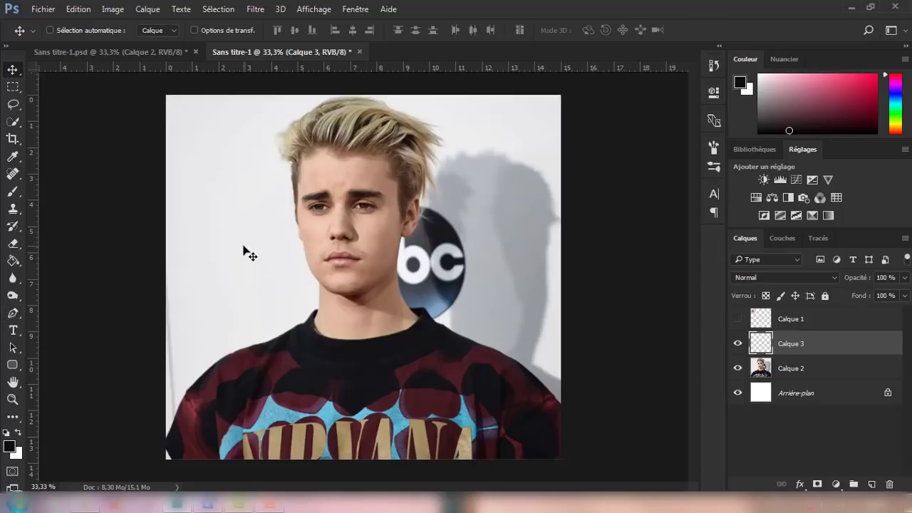
# Resize the image to 15 × 13,87 cm at 300 ppi (1772 × 1638 px), keeping centimetres
pyautogui.click(12, 312)
pyautogui.hotkey('ctrl', '+')
pyautogui.hotkey('ctrl', '+')
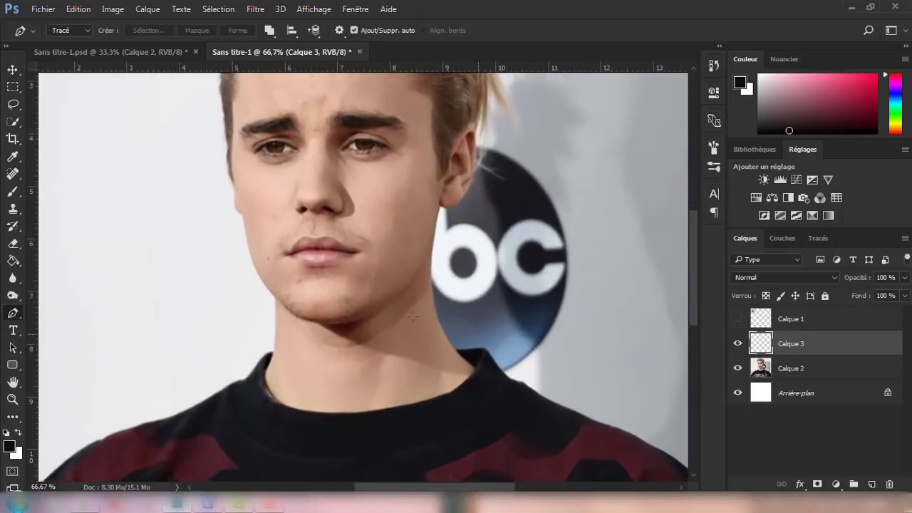
pyautogui.scroll(3, 408, 313)
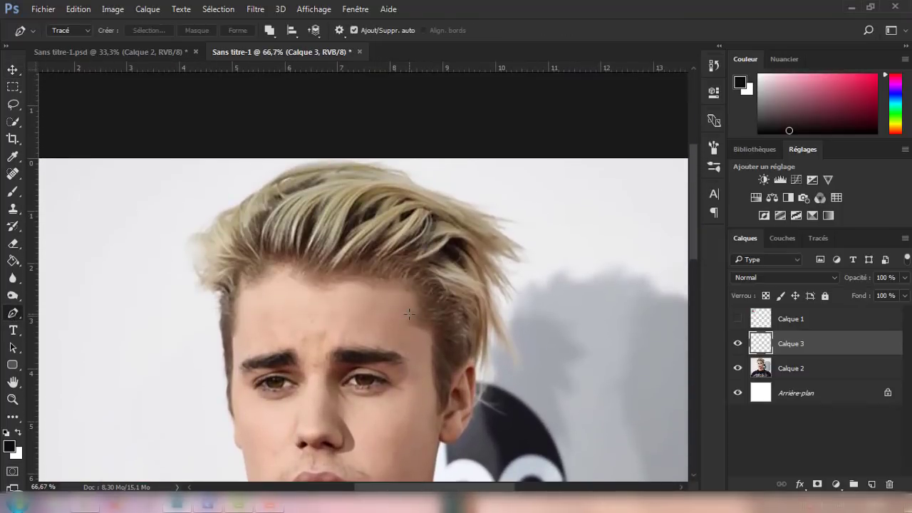
pyautogui.click(121, 9)
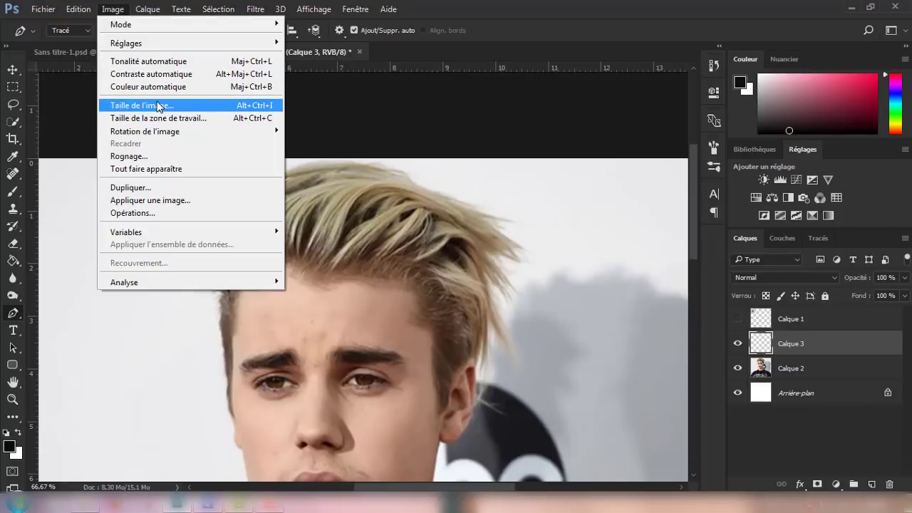
pyautogui.click(158, 107)
pyautogui.press('Down')
pyautogui.press('Down')
pyautogui.press('Down')
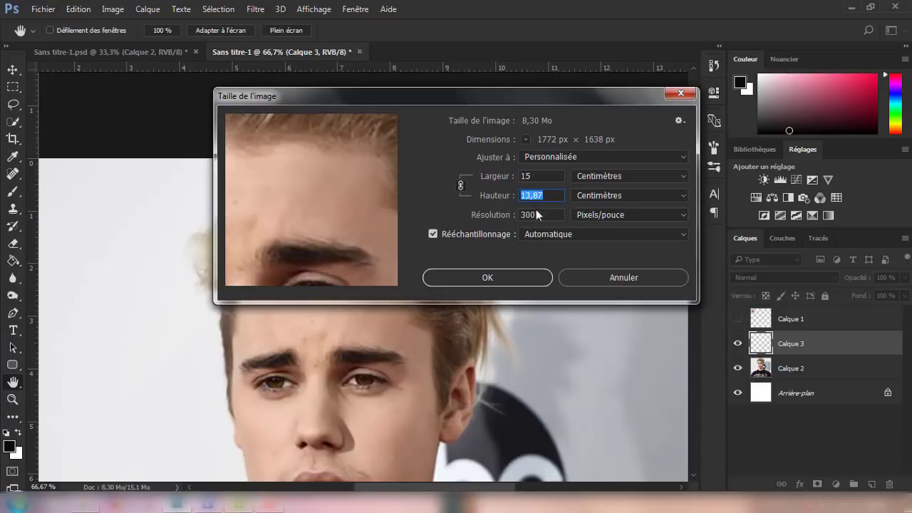
pyautogui.click(609, 178)
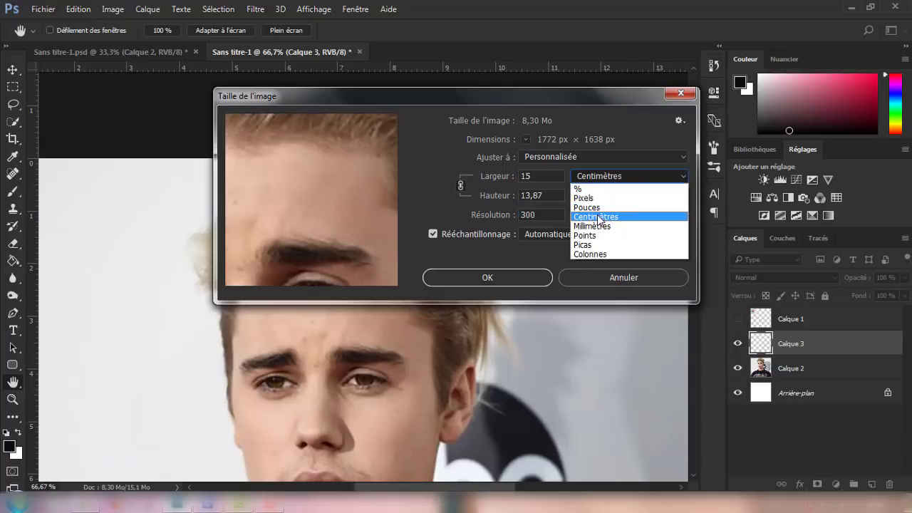
pyautogui.click(599, 212)
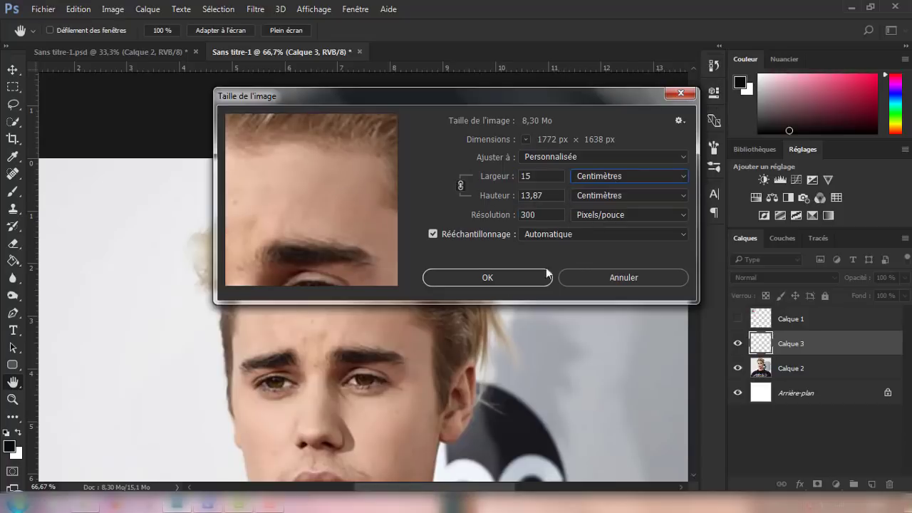
pyautogui.click(477, 277)
# Start the hair path with curved Pen anchors down the sideburn and over the ear
pyautogui.press('p')
pyautogui.scroll(-1, 359, 265)
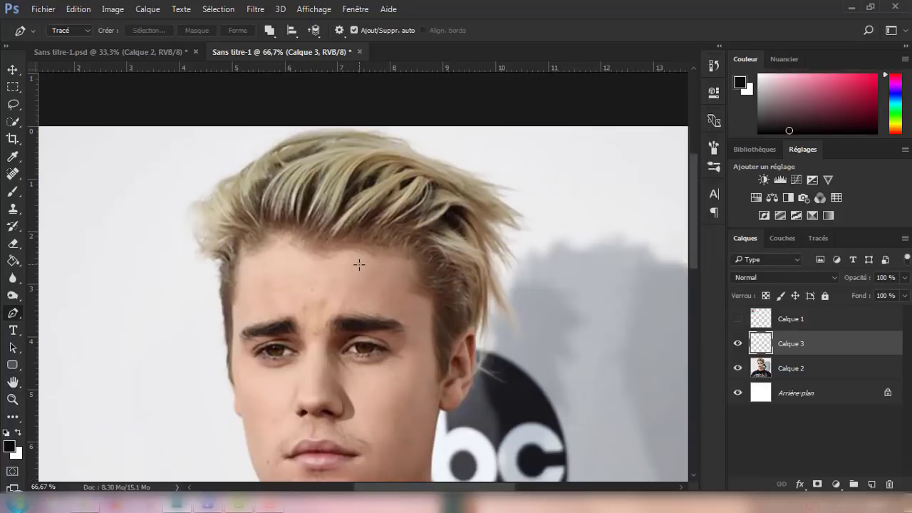
pyautogui.scroll(2, 359, 264)
pyautogui.scroll(-2, 421, 275)
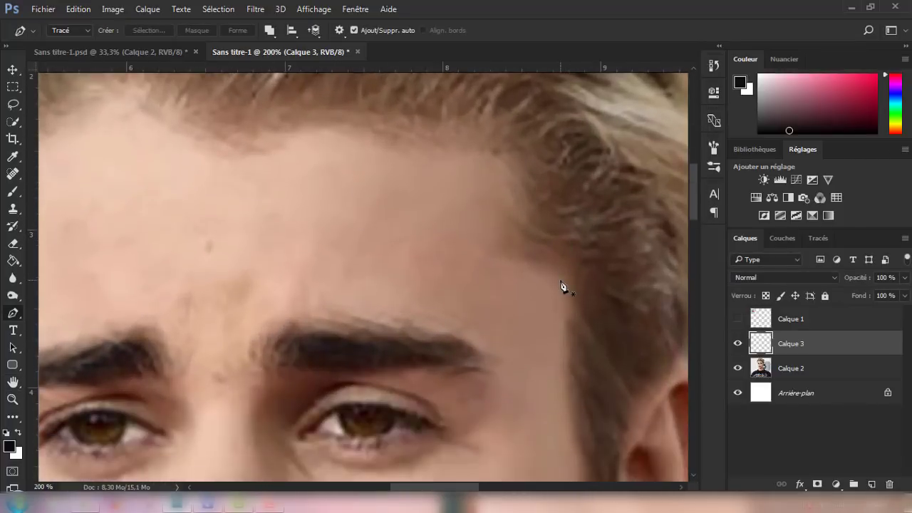
pyautogui.scroll(-2, 562, 284)
pyautogui.scroll(2, 525, 210)
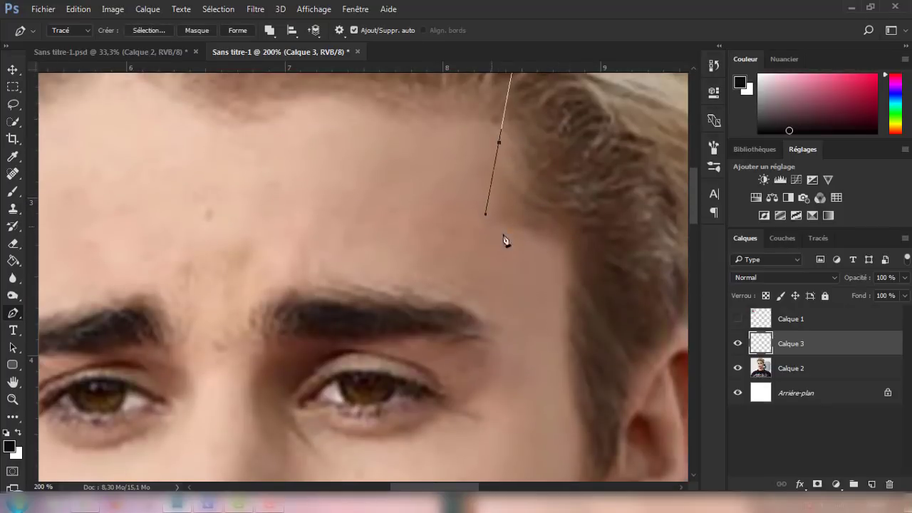
pyautogui.hscroll(5, 511, 211)
pyautogui.scroll(2, 395, 249)
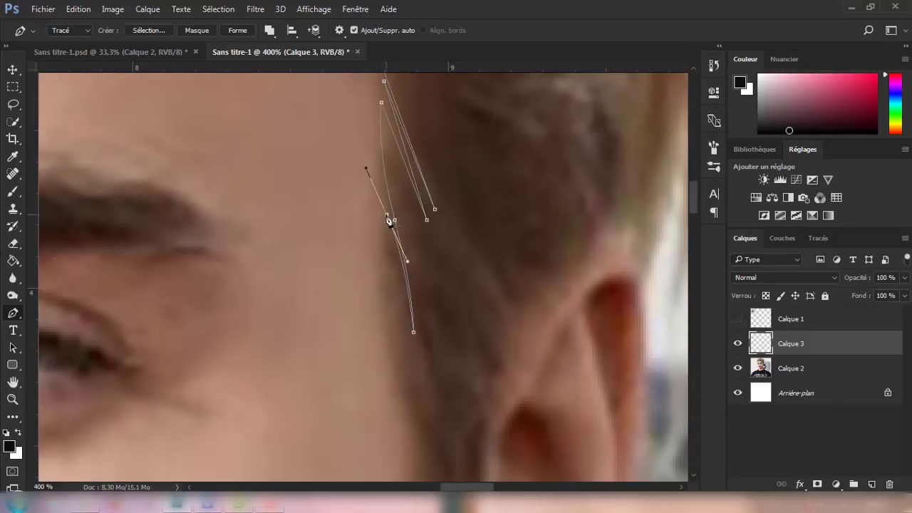
pyautogui.scroll(-3, 389, 221)
pyautogui.click(392, 382)
pyautogui.scroll(2, 346, 457)
pyautogui.moveTo(254, 251); pyautogui.dragTo(225, 310)
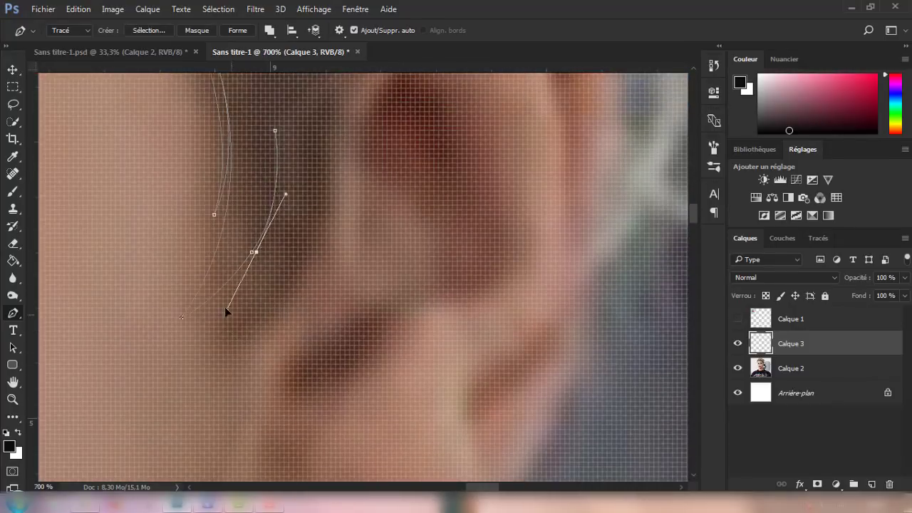
pyautogui.scroll(-3, 349, 264)
pyautogui.click(361, 369)
pyautogui.scroll(3, 504, 311)
pyautogui.moveTo(477, 326); pyautogui.dragTo(481, 305)
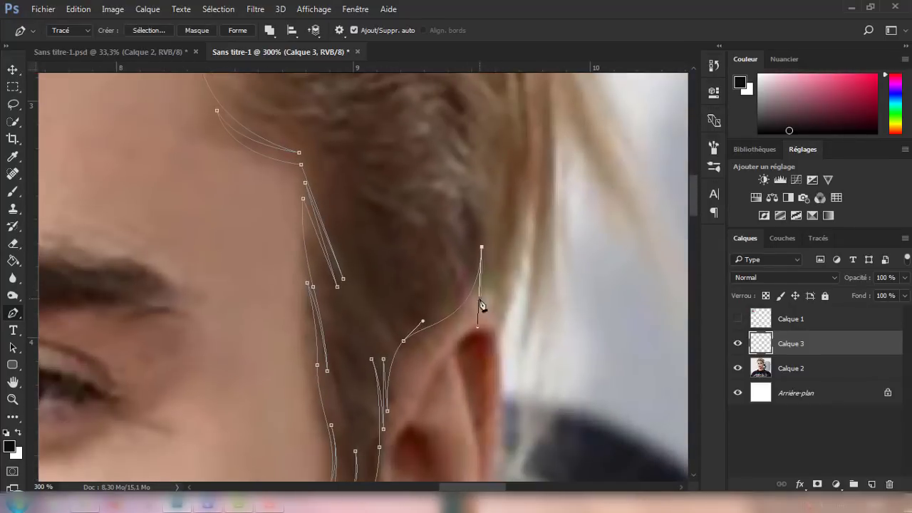
# Continue the hair path with a curved segment behind the ear
pyautogui.hscroll(3, 271, 275)
pyautogui.click(271, 275)
pyautogui.scroll(2, 364, 249)
pyautogui.scroll(-2, 364, 249)
pyautogui.moveTo(351, 311); pyautogui.dragTo(349, 360)
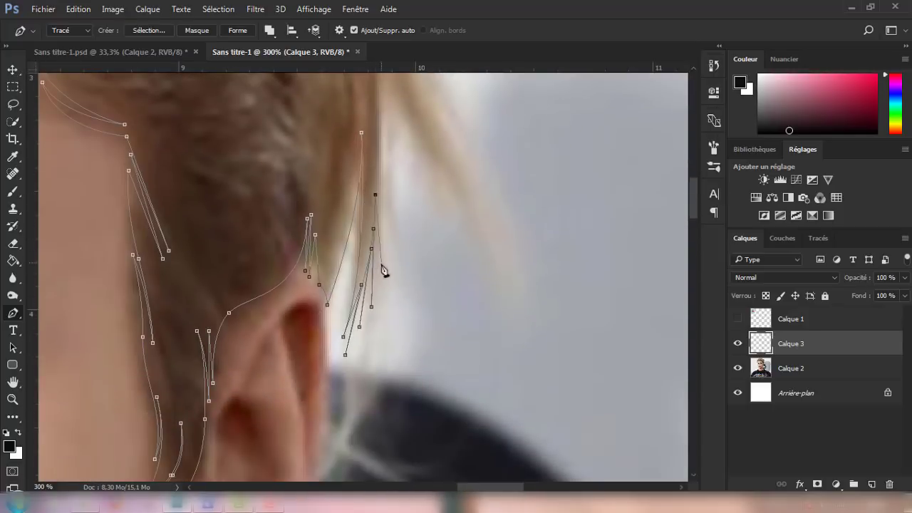
pyautogui.scroll(3, 423, 366)
pyautogui.scroll(-3, 444, 264)
pyautogui.scroll(2, 468, 261)
pyautogui.scroll(-2, 468, 178)
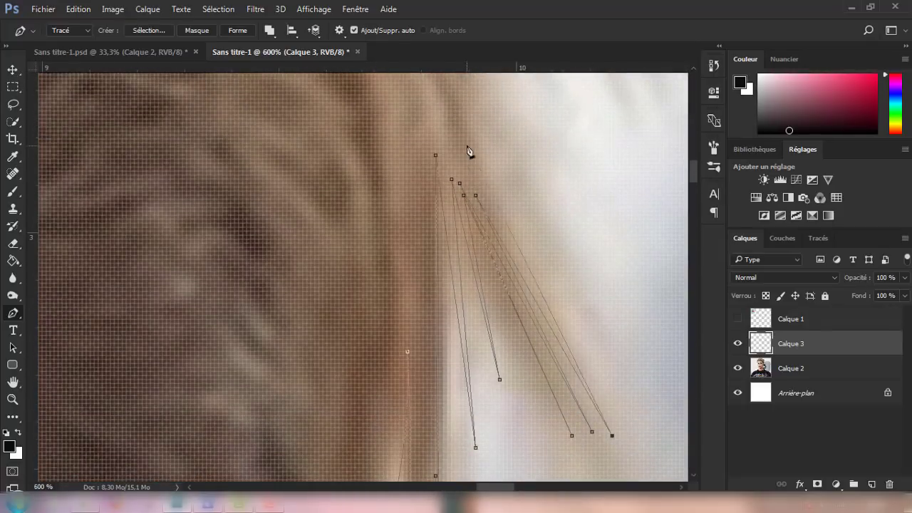
pyautogui.scroll(-2, 468, 151)
pyautogui.scroll(-3, 464, 213)
# Curve the path along the loose strand, outer hair edge and top of the hair
pyautogui.moveTo(444, 207); pyautogui.dragTo(508, 260)
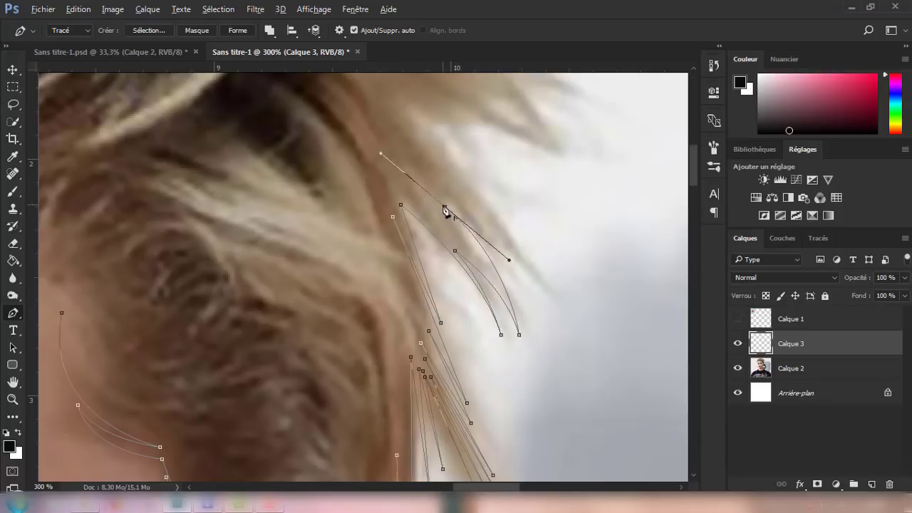
pyautogui.scroll(1, 444, 208)
pyautogui.moveTo(540, 206); pyautogui.dragTo(591, 206)
pyautogui.moveTo(565, 169); pyautogui.dragTo(631, 197)
pyautogui.scroll(5, 524, 378)
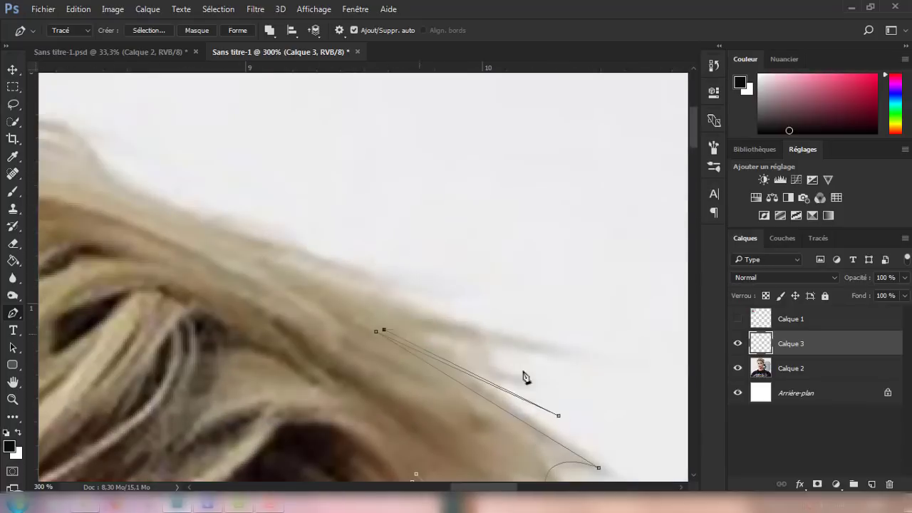
pyautogui.scroll(2, 427, 321)
pyautogui.scroll(-2, 336, 260)
pyautogui.scroll(-3, 177, 309)
pyautogui.scroll(3, 284, 284)
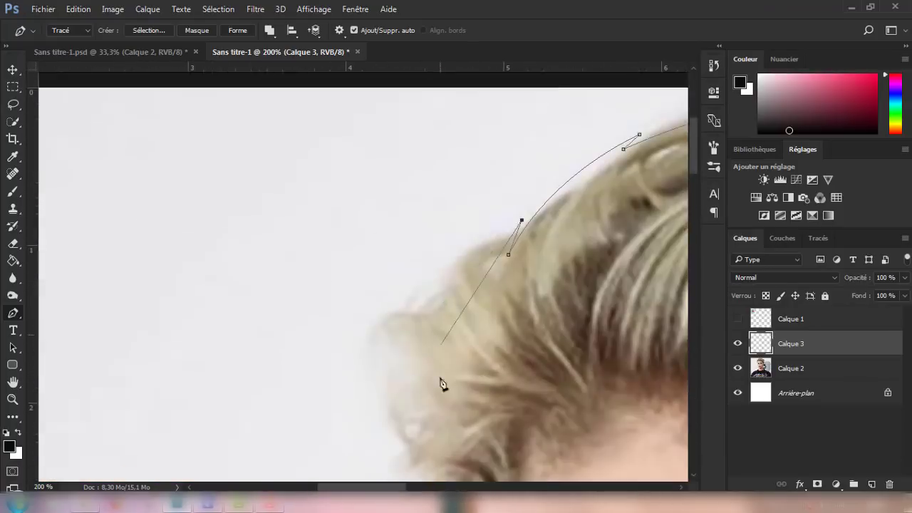
pyautogui.scroll(1, 442, 384)
pyautogui.moveTo(474, 230); pyautogui.dragTo(476, 169)
pyautogui.scroll(-1, 463, 324)
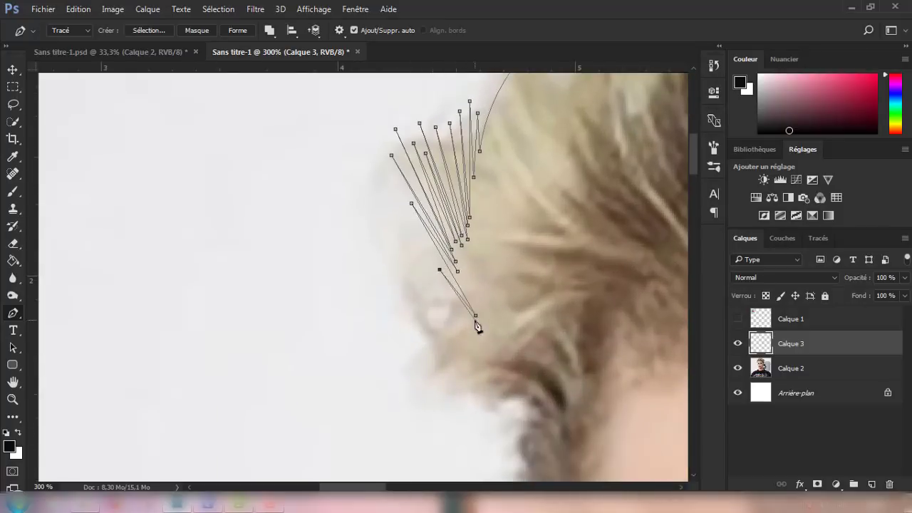
pyautogui.moveTo(430, 302); pyautogui.dragTo(489, 275)
pyautogui.scroll(-3, 529, 332)
pyautogui.moveTo(553, 288); pyautogui.dragTo(541, 329)
pyautogui.scroll(1, 590, 159)
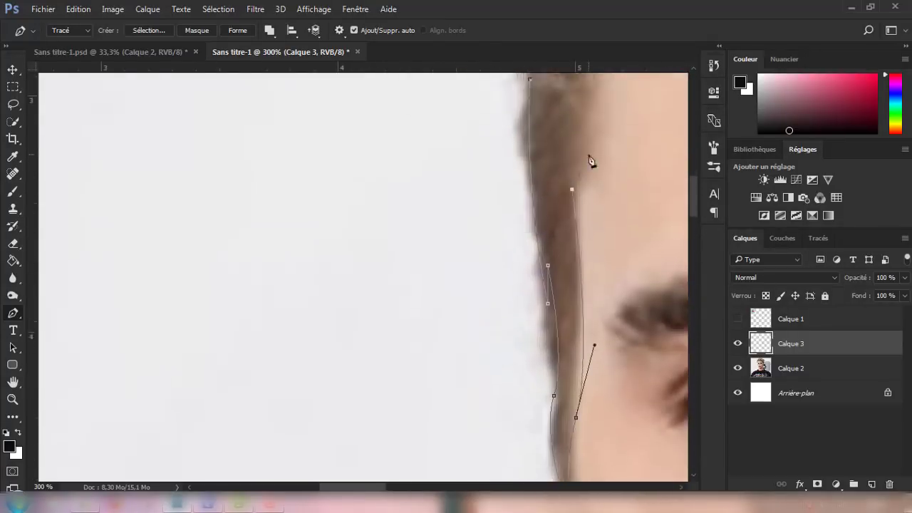
pyautogui.scroll(3, 285, 382)
pyautogui.scroll(-2, 285, 383)
# Finish the hair path with curved points across the forehead hairline
pyautogui.moveTo(287, 265); pyautogui.dragTo(308, 225)
pyautogui.scroll(1, 283, 251)
pyautogui.scroll(1, 283, 250)
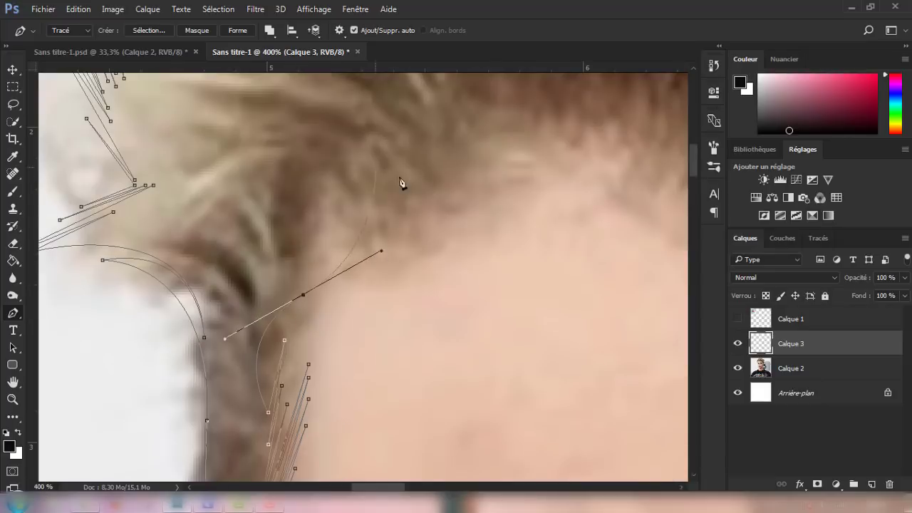
pyautogui.moveTo(305, 294); pyautogui.dragTo(387, 259)
pyautogui.scroll(1, 387, 259)
pyautogui.scroll(1, 199, 356)
pyautogui.moveTo(455, 252); pyautogui.dragTo(494, 149)
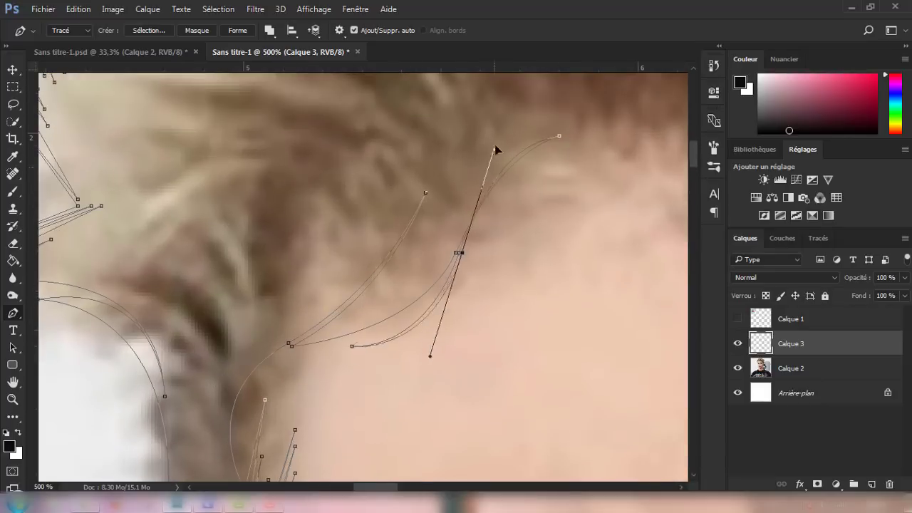
pyautogui.scroll(-2, 494, 149)
pyautogui.moveTo(527, 246); pyautogui.dragTo(525, 197)
pyautogui.hscroll(2, 415, 487)
pyautogui.hscroll(2, 416, 487)
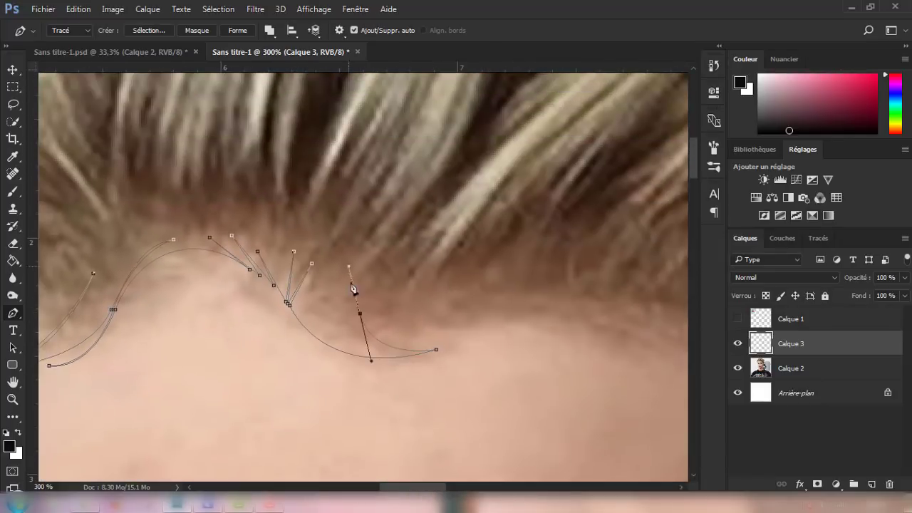
pyautogui.moveTo(485, 321); pyautogui.dragTo(356, 346)
pyautogui.hscroll(2, 356, 346)
pyautogui.moveTo(433, 334); pyautogui.dragTo(539, 413)
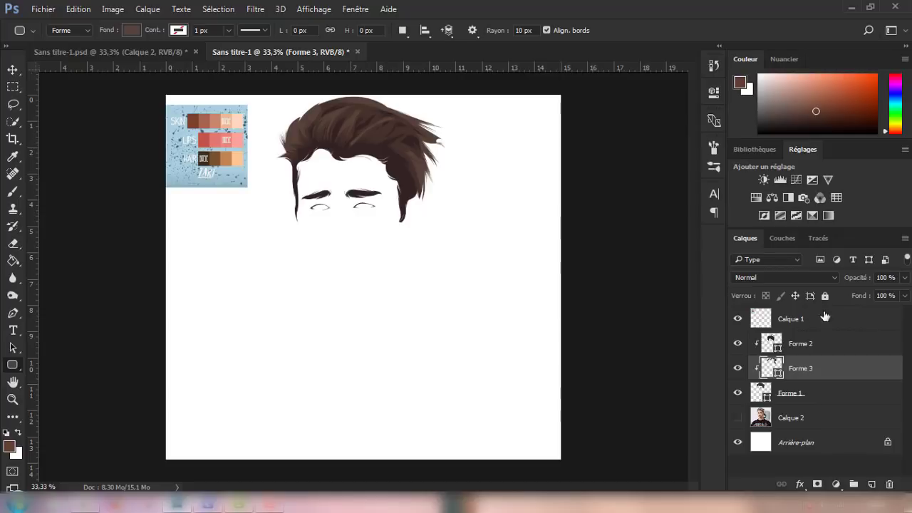
# Show Calque 2 again and group Forme 1–3 into Groupe 1
pyautogui.click(12, 312)
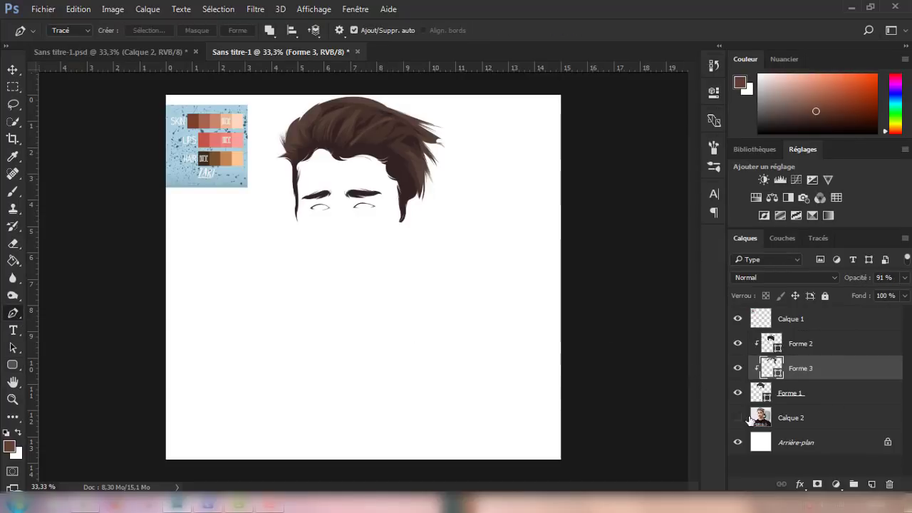
pyautogui.click(737, 417)
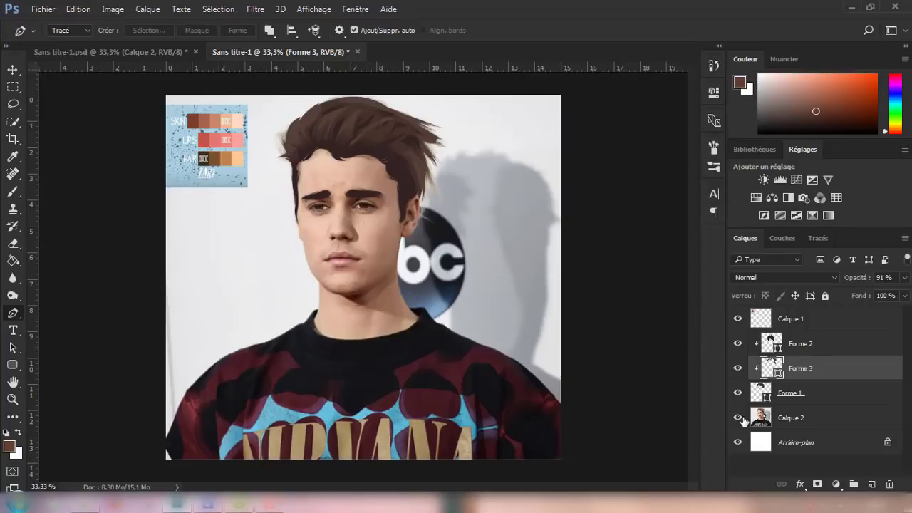
pyautogui.keyDown('shift'); pyautogui.click(839, 396); pyautogui.keyUp('shift')
pyautogui.click(854, 485)
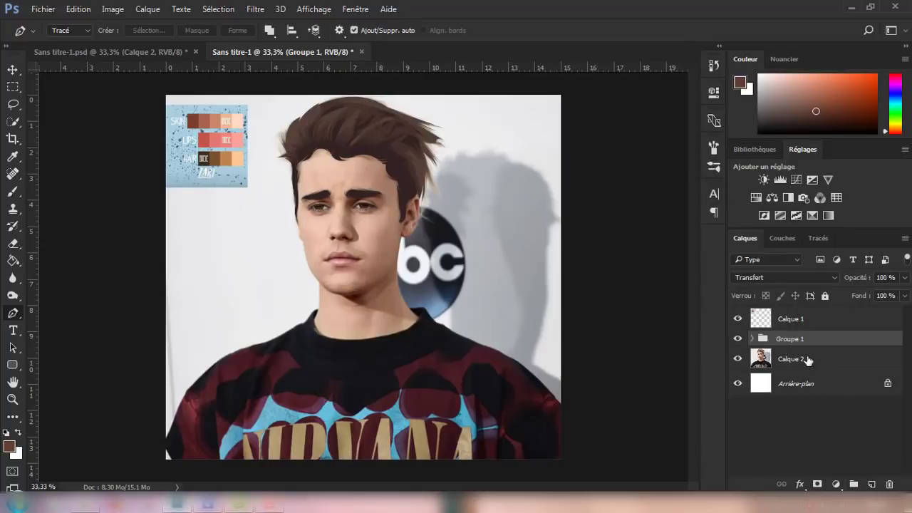
# Select Calque 2 and sample the face's skin colour as foreground with the Eyedropper
pyautogui.click(807, 360)
pyautogui.hotkey('ctrl', '+')
pyautogui.press('i')
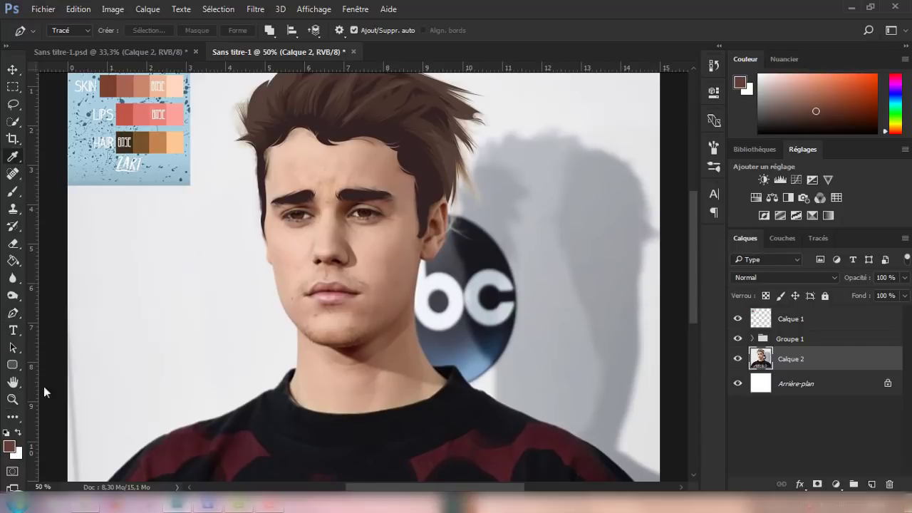
pyautogui.click(10, 446)
pyautogui.click(326, 197)
pyautogui.press('Return')
# Zoom onto the ear and begin a Pen path along its rim
pyautogui.hotkey('ctrl', '+')
pyautogui.press('p')
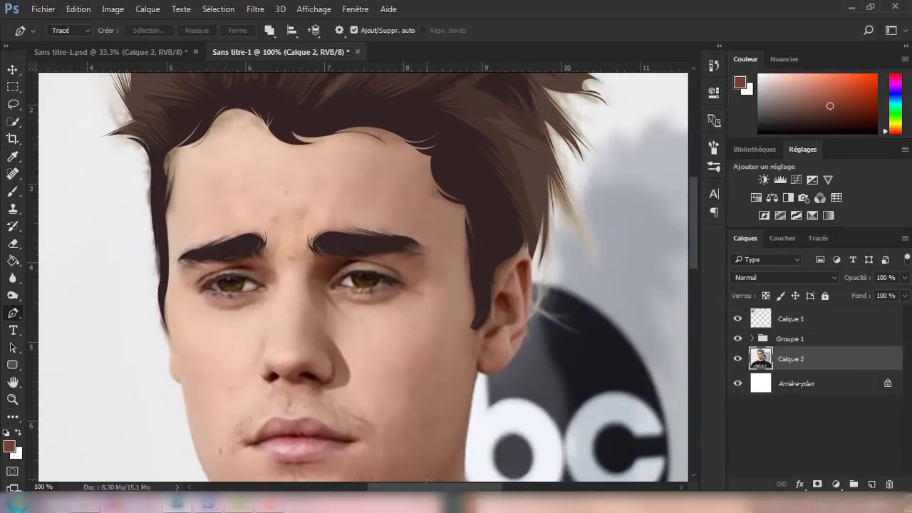
pyautogui.moveTo(427, 486); pyautogui.dragTo(463, 486)
pyautogui.hotkey('ctrl', '+')
pyautogui.hotkey('ctrl', '+')
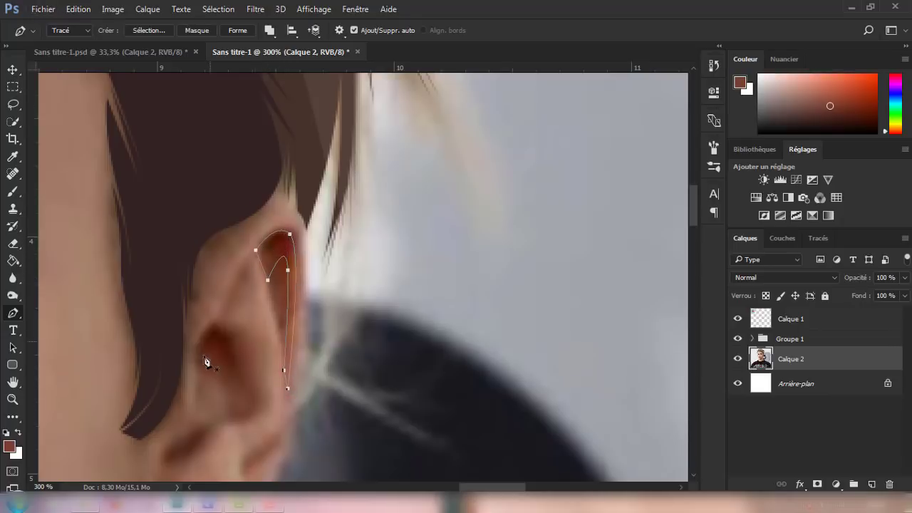
# Trace the ear's inner folds and earlobe fold with Pen paths
pyautogui.scroll(-2, 205, 361)
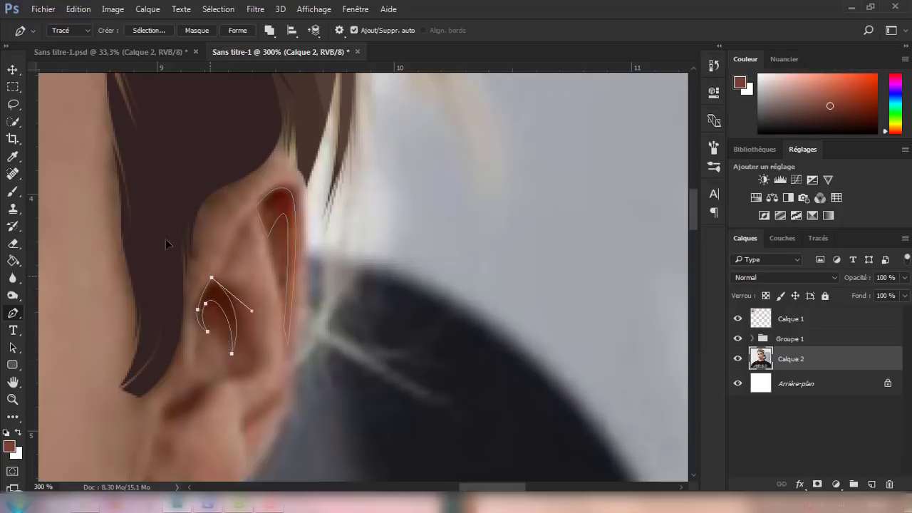
pyautogui.scroll(-2, 260, 381)
pyautogui.scroll(-3, 258, 372)
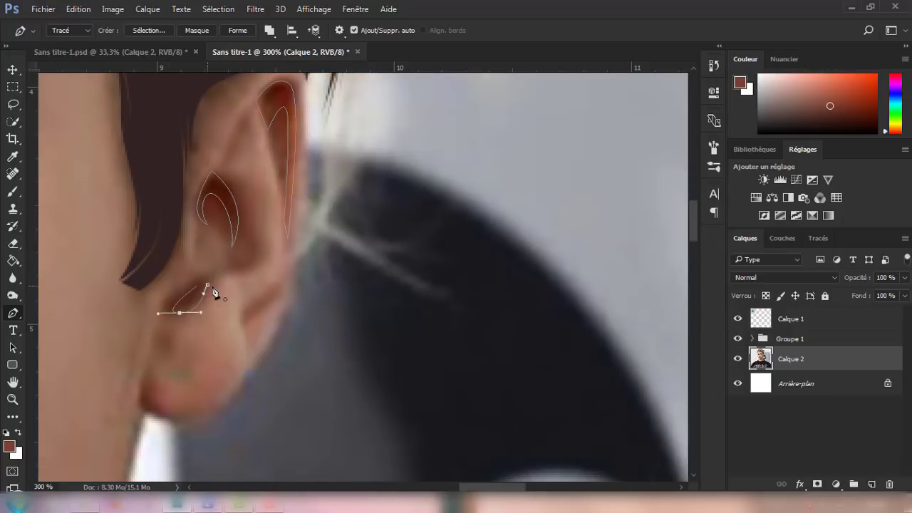
pyautogui.click(272, 292)
pyautogui.scroll(-3, 177, 418)
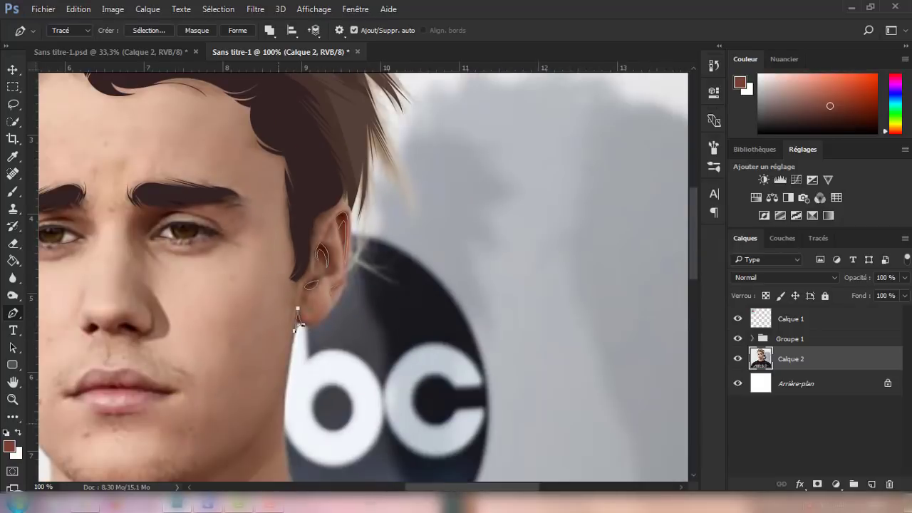
pyautogui.scroll(2, 372, 432)
pyautogui.scroll(-2, 368, 433)
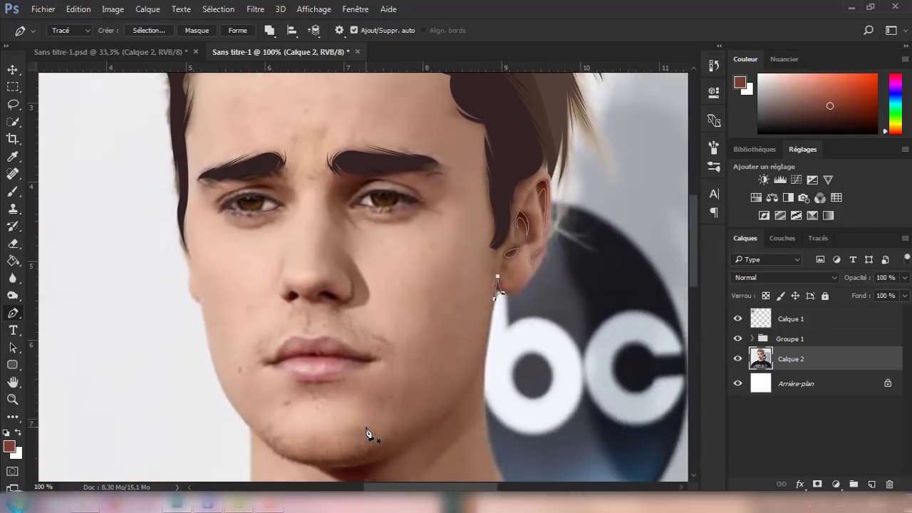
pyautogui.scroll(3, 321, 351)
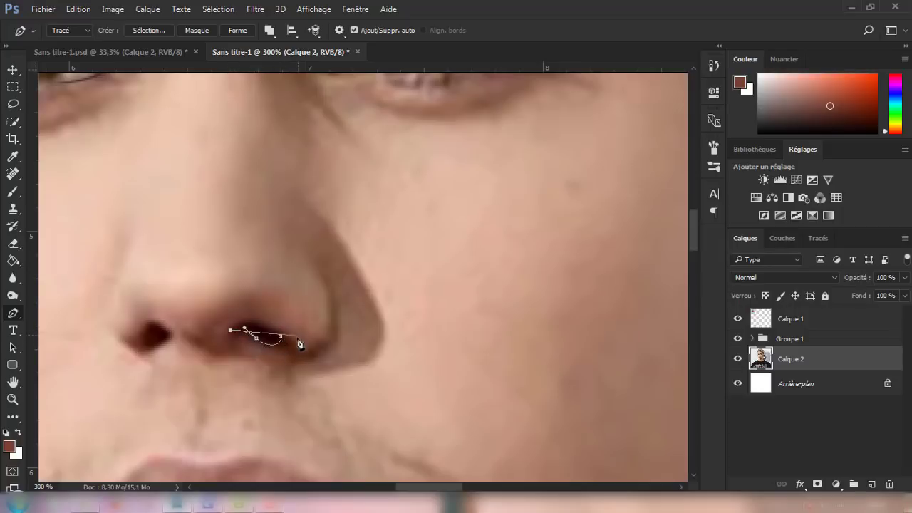
# Pen-trace the left nostril and both eyelid creases with curved paths
pyautogui.click(172, 336)
pyautogui.scroll(2, 305, 350)
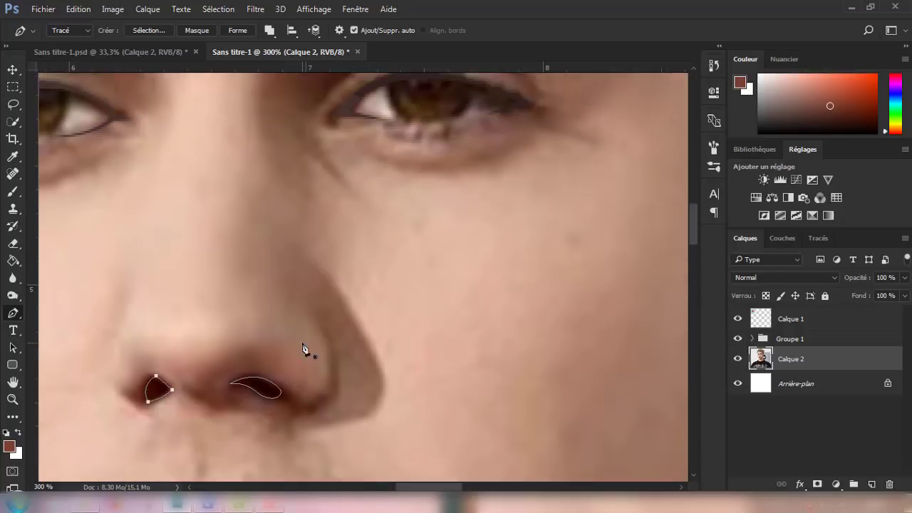
pyautogui.scroll(5, 305, 350)
pyautogui.scroll(2, 327, 348)
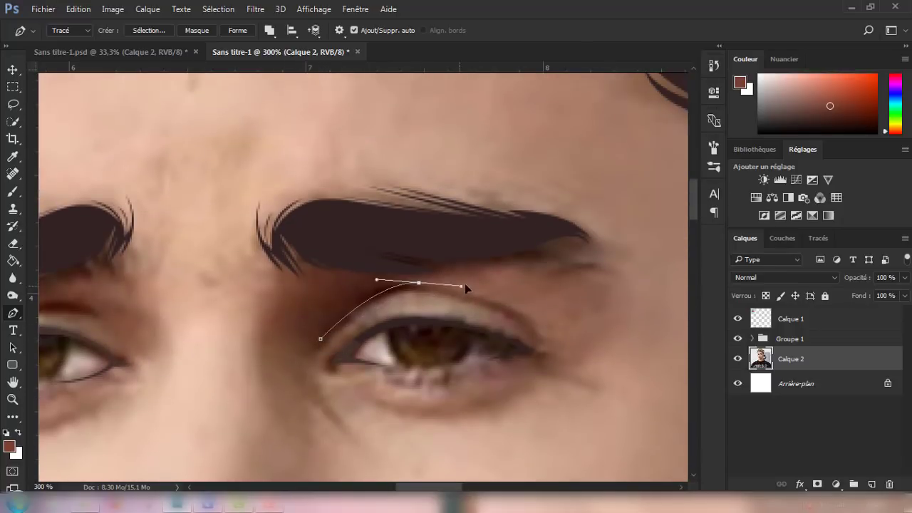
pyautogui.moveTo(321, 339); pyautogui.dragTo(236, 436)
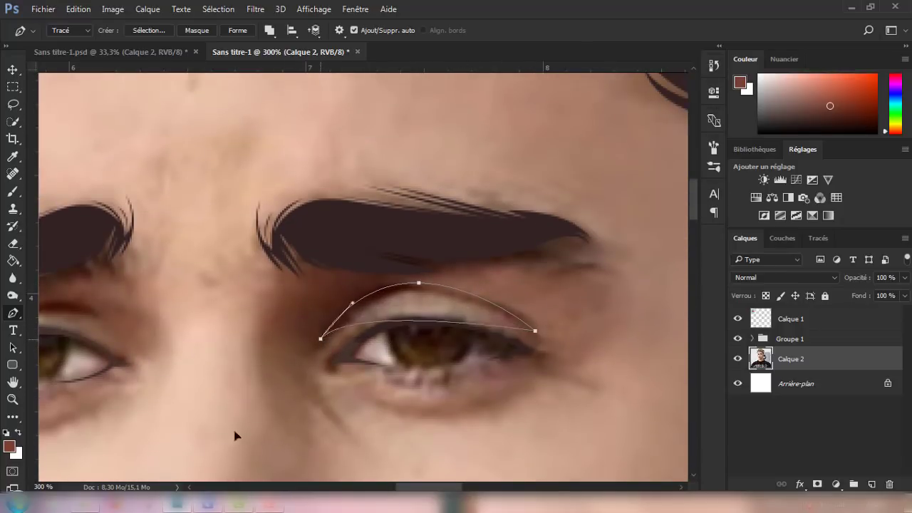
pyautogui.hscroll(-5, 585, 318)
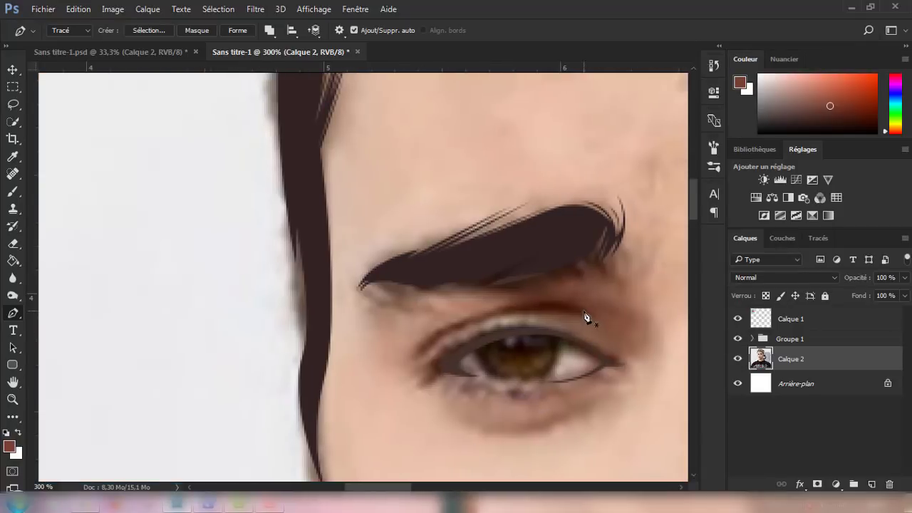
pyautogui.moveTo(423, 352); pyautogui.dragTo(352, 413)
# Outline the under-chin shadow, fill the paths as shape layer Forme 4, and hide Calque 2
pyautogui.scroll(-2, 547, 398)
pyautogui.hotkey('ctrl', '-')
pyautogui.hotkey('ctrl', '-')
pyautogui.scroll(-3, 541, 413)
pyautogui.scroll(-2, 513, 456)
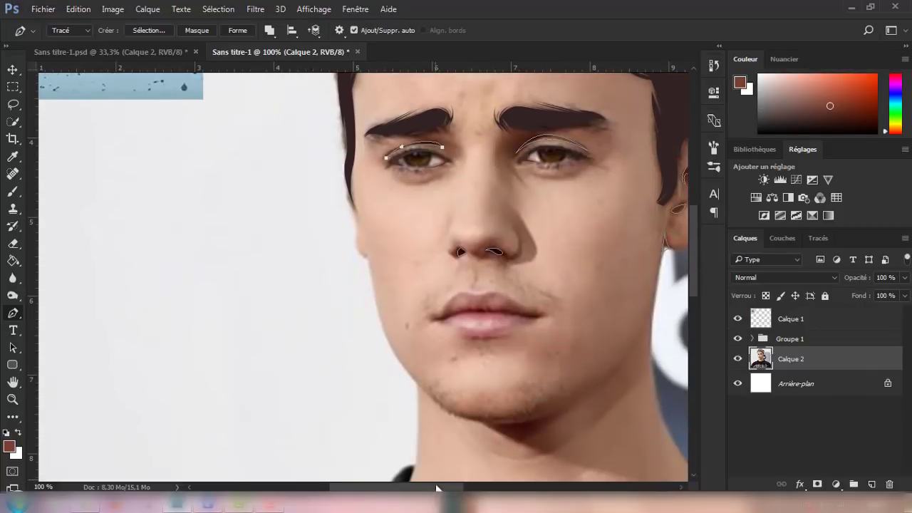
pyautogui.hscroll(3, 485, 470)
pyautogui.scroll(-3, 464, 475)
pyautogui.hotkey('ctrl', '+')
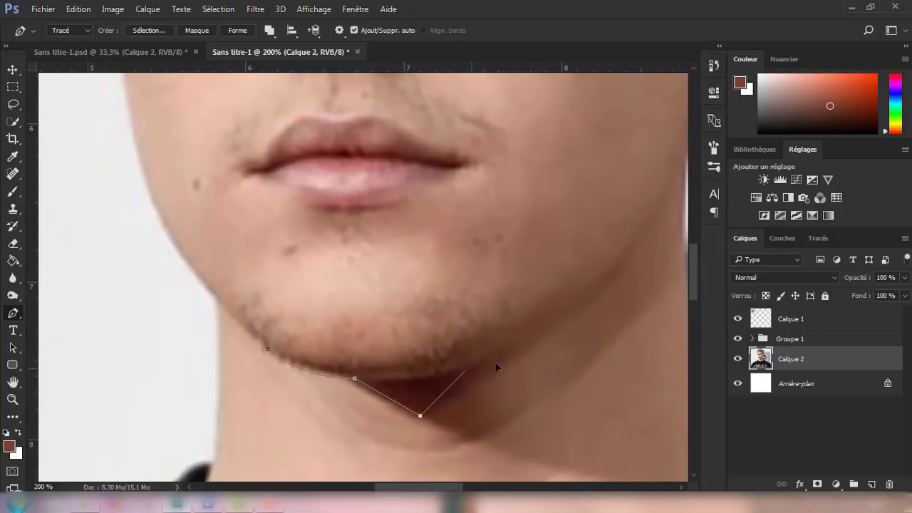
pyautogui.click(307, 369)
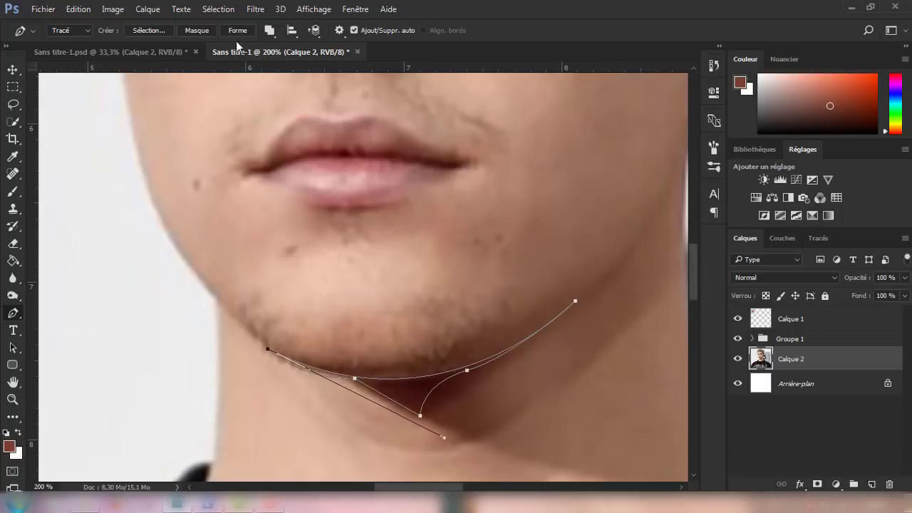
pyautogui.click(237, 31)
pyautogui.click(737, 384)
# Show Calque 2 again and set the foreground to the lighter skin tone from the palette
pyautogui.hotkey('ctrl', '0')
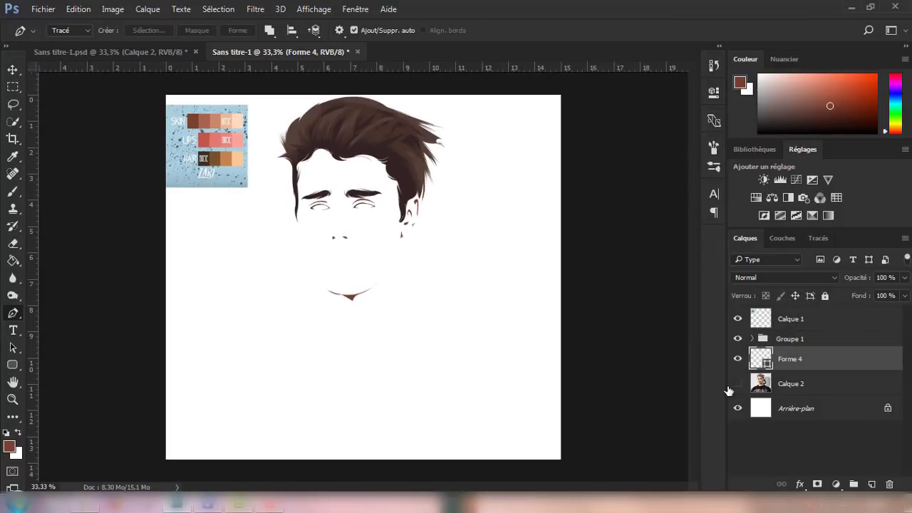
pyautogui.click(737, 383)
pyautogui.click(803, 386)
pyautogui.click(9, 445)
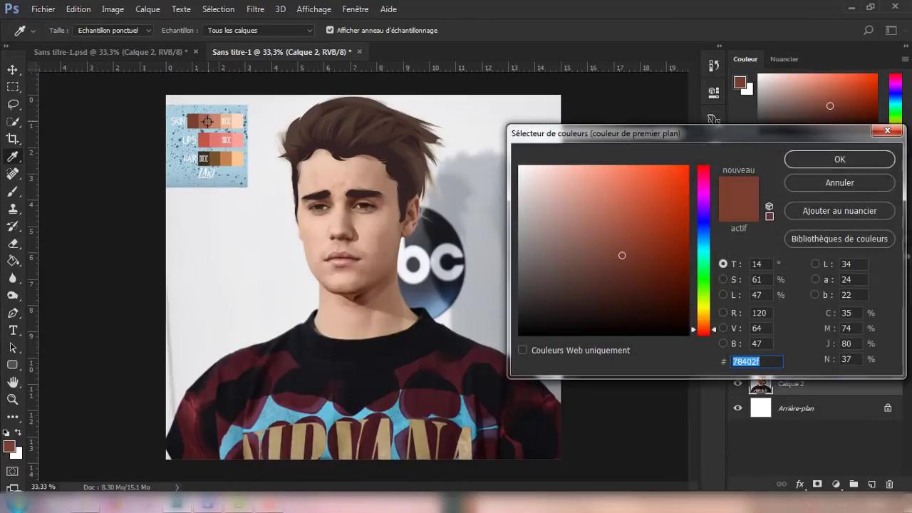
pyautogui.click(207, 121)
pyautogui.press('Return')
pyautogui.press('p')
# Trace the jaw shadow from under the chin up the jawline and fill it as Forme 5
pyautogui.hotkey('ctrl', '+')
pyautogui.scroll(1, 373, 378)
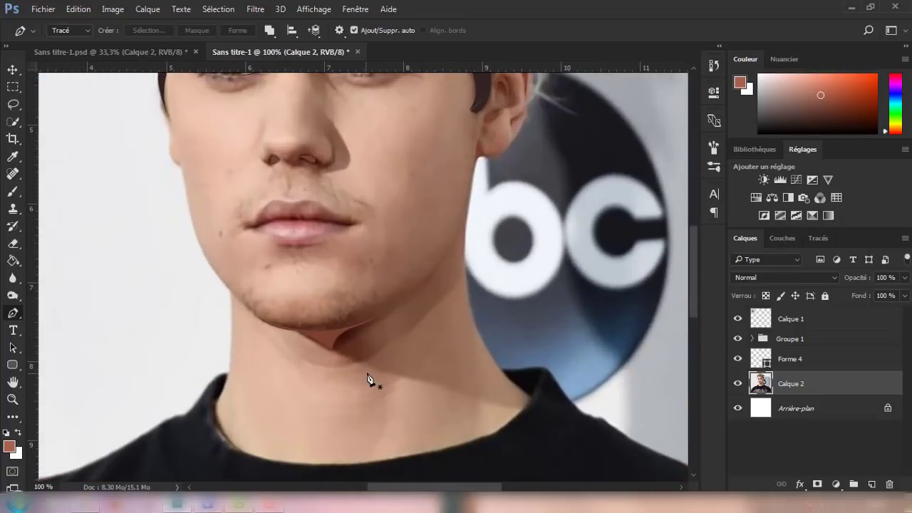
pyautogui.scroll(1, 368, 377)
pyautogui.click(235, 385)
pyautogui.click(353, 450)
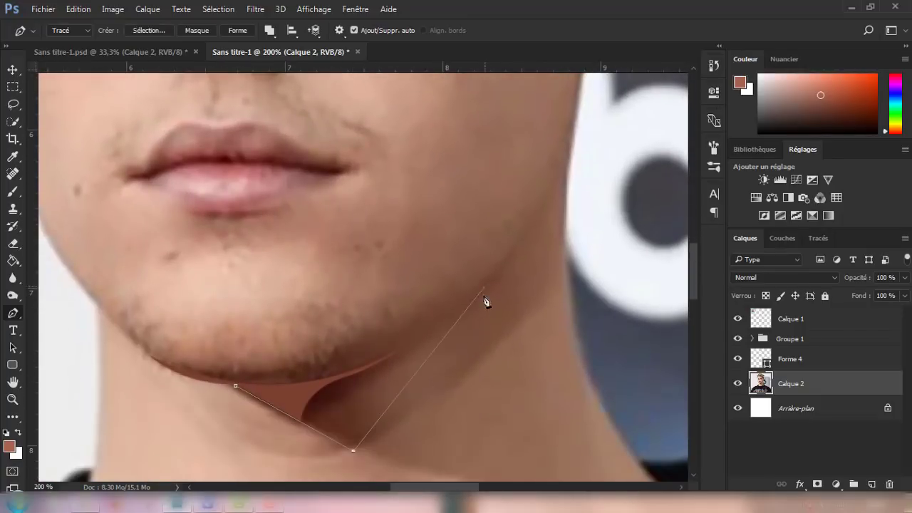
pyautogui.click(485, 296)
pyautogui.scroll(2, 527, 285)
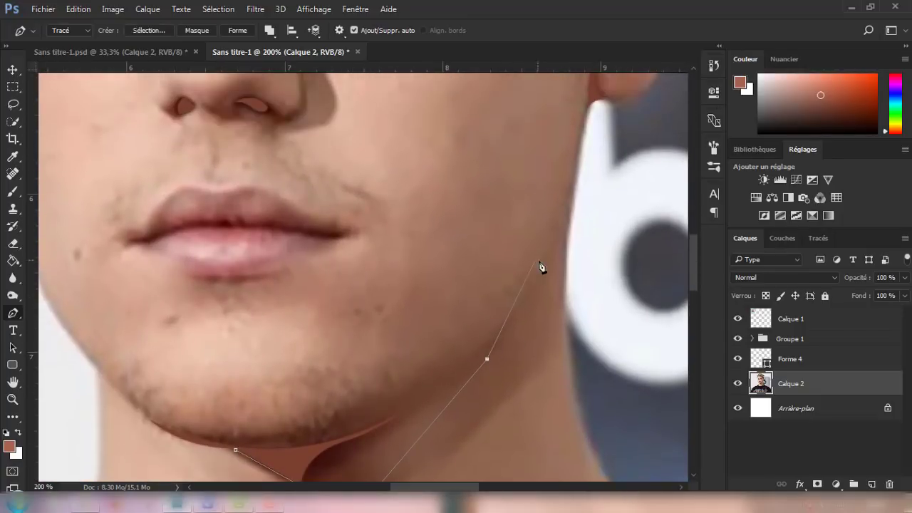
pyautogui.moveTo(540, 272); pyautogui.dragTo(545, 226)
pyautogui.moveTo(466, 364); pyautogui.dragTo(401, 403)
pyautogui.scroll(-2, 370, 409)
pyautogui.moveTo(235, 396); pyautogui.dragTo(385, 400)
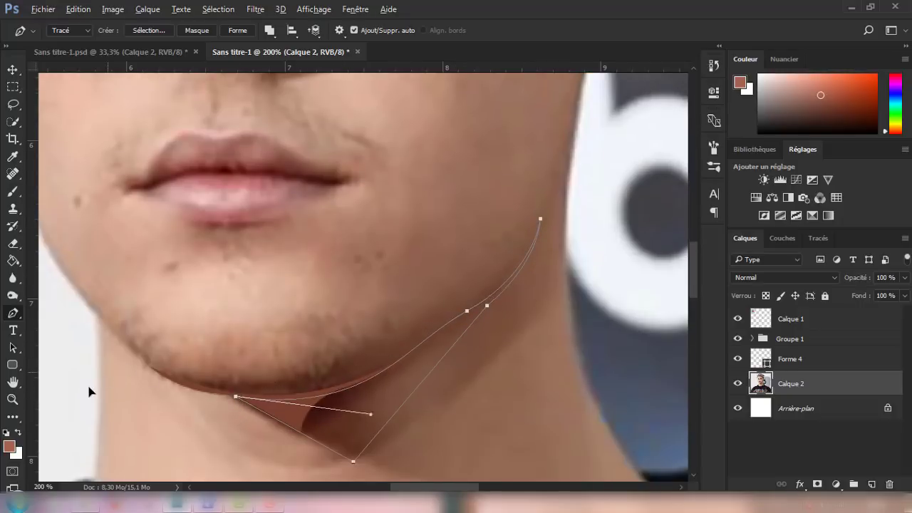
pyautogui.click(237, 31)
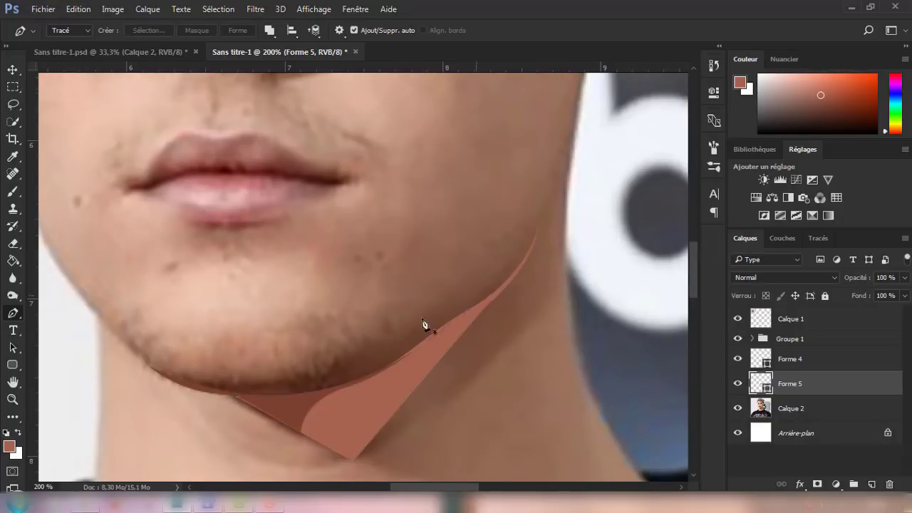
pyautogui.scroll(2, 335, 406)
pyautogui.scroll(5, 306, 356)
# Draw a closed shadow shape between the right eyebrow and the upper eyelid
pyautogui.scroll(2, 499, 332)
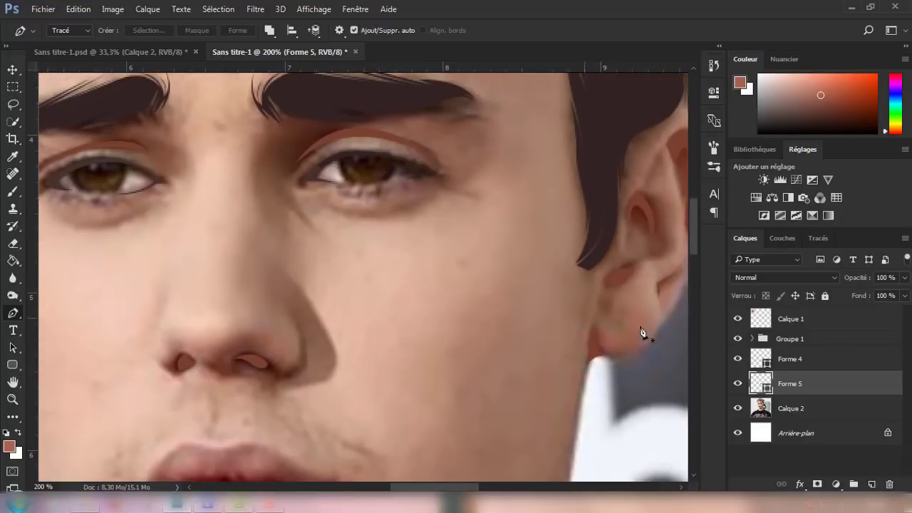
pyautogui.scroll(2, 428, 214)
pyautogui.scroll(2, 423, 193)
pyautogui.scroll(1, 391, 238)
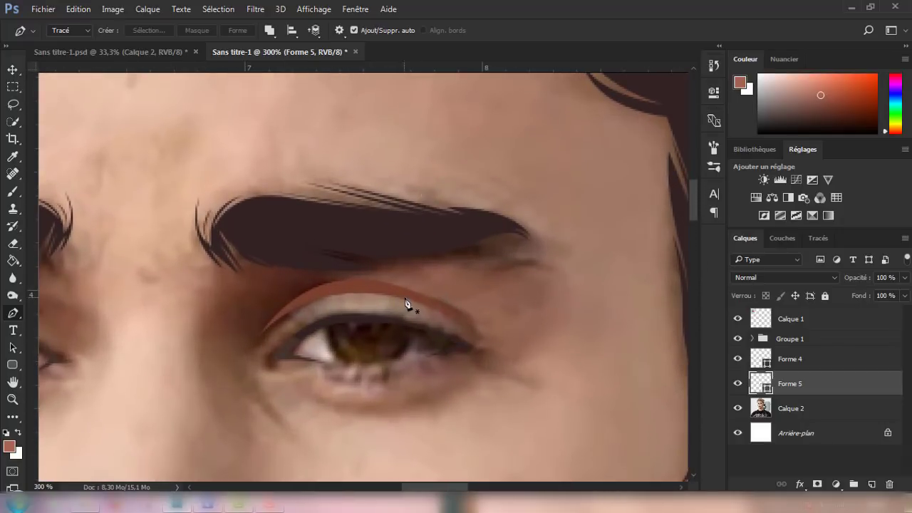
pyautogui.click(478, 331)
pyautogui.moveTo(374, 282); pyautogui.dragTo(441, 283)
pyautogui.click(370, 243)
pyautogui.click(254, 227)
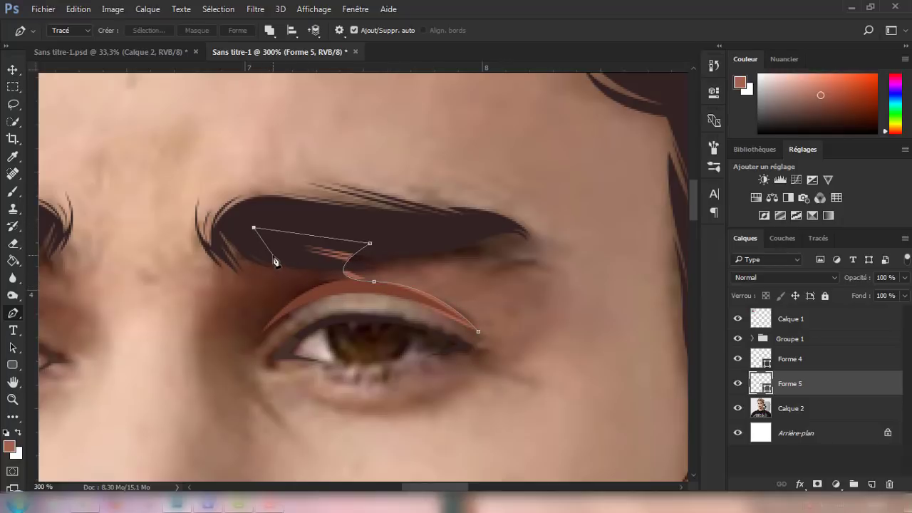
pyautogui.click(273, 255)
pyautogui.moveTo(261, 332); pyautogui.dragTo(269, 374)
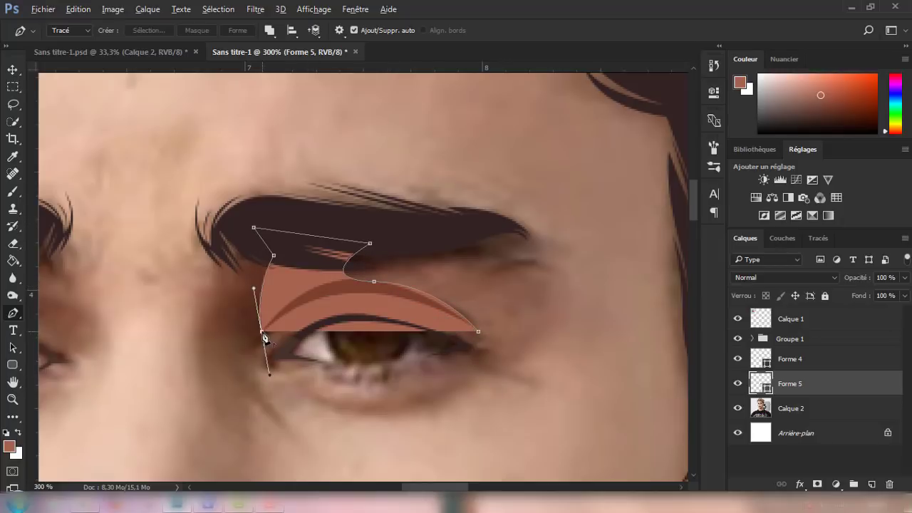
pyautogui.moveTo(338, 288); pyautogui.dragTo(393, 290)
pyautogui.click(478, 331)
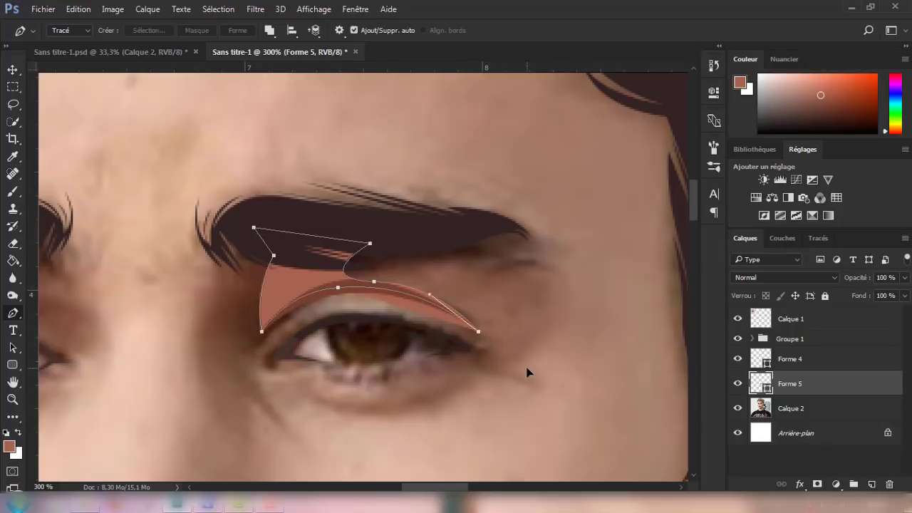
# Draw a matching closed shadow shape under the other eyebrow down to the eyelid crease
pyautogui.hscroll(-5, 411, 287)
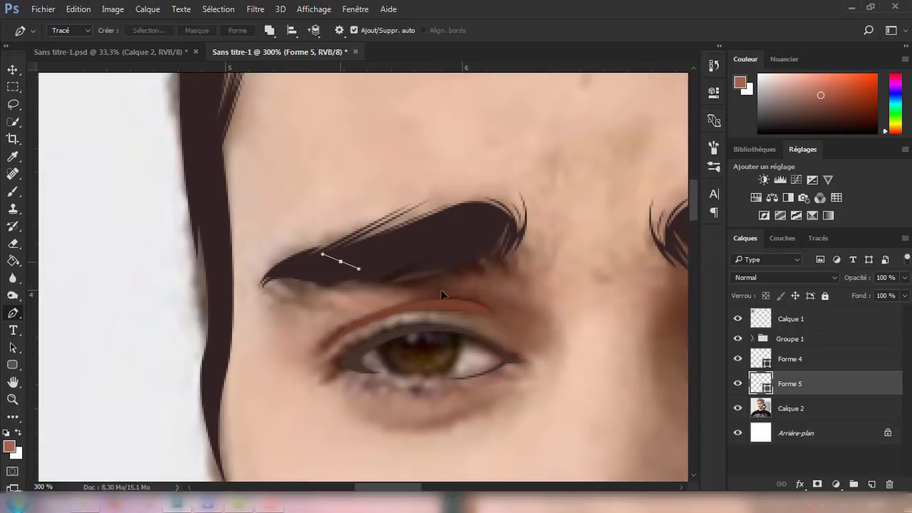
pyautogui.moveTo(358, 269); pyautogui.dragTo(408, 280)
pyautogui.click(412, 299)
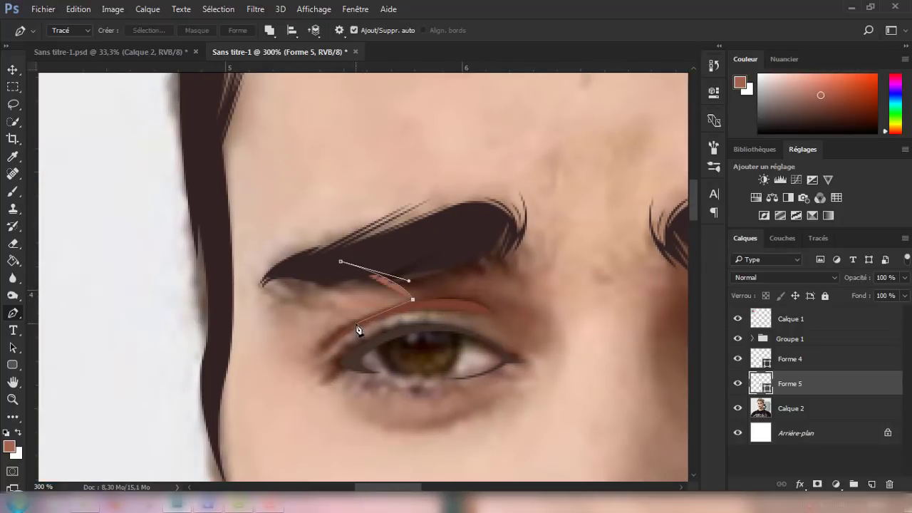
pyautogui.click(356, 323)
pyautogui.moveTo(477, 307); pyautogui.dragTo(501, 318)
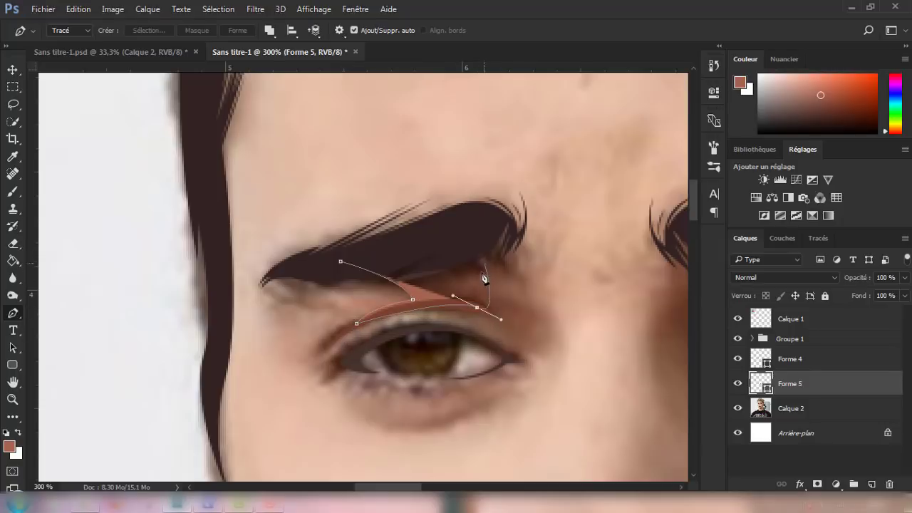
pyautogui.click(496, 286)
pyautogui.click(459, 242)
pyautogui.click(475, 224)
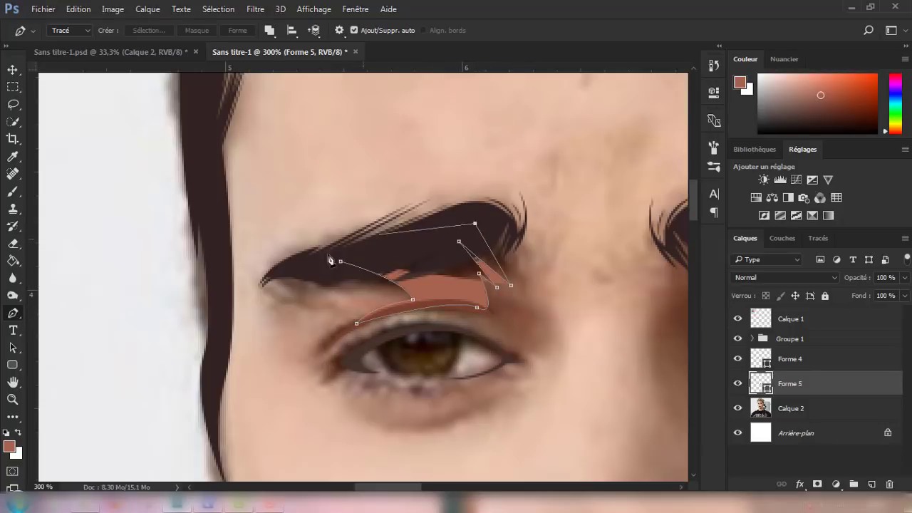
pyautogui.click(340, 261)
pyautogui.scroll(-2, 474, 454)
pyautogui.hscroll(2, 474, 454)
pyautogui.hscroll(2, 420, 459)
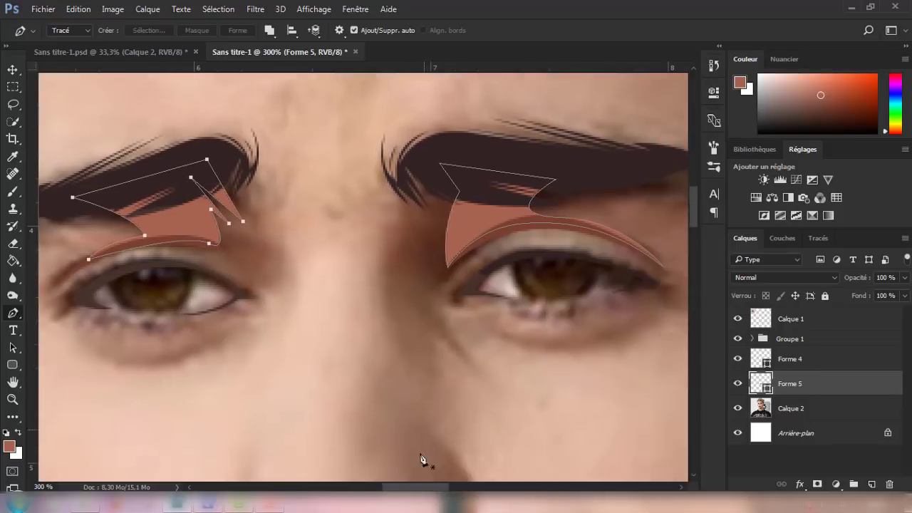
pyautogui.scroll(-5, 420, 458)
# Draw curved leaf-shaped shadow shapes beside the right and left nostrils
pyautogui.moveTo(357, 334)
pyautogui.mouseDown()
pyautogui.moveTo(396, 326)
pyautogui.moveTo(420, 366)
pyautogui.mouseUp()
pyautogui.moveTo(459, 314); pyautogui.dragTo(452, 277)
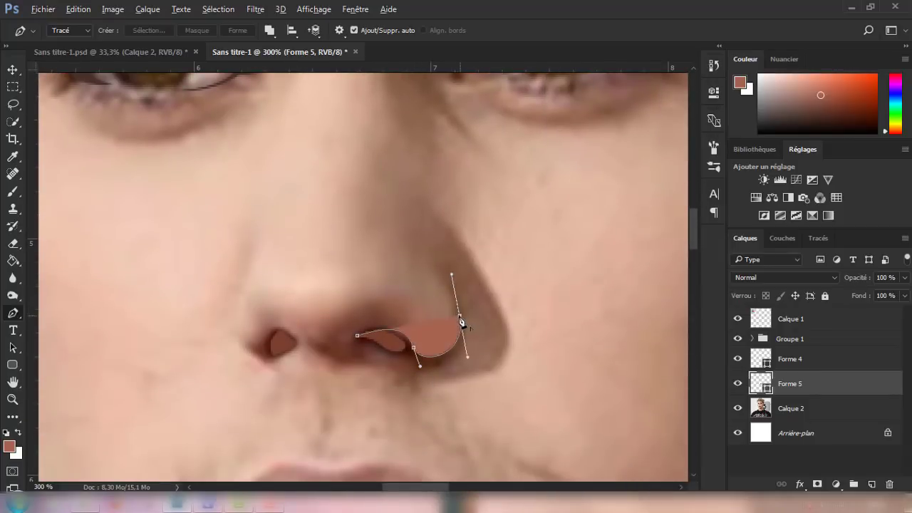
pyautogui.moveTo(428, 362); pyautogui.dragTo(384, 369)
pyautogui.moveTo(357, 335); pyautogui.dragTo(335, 332)
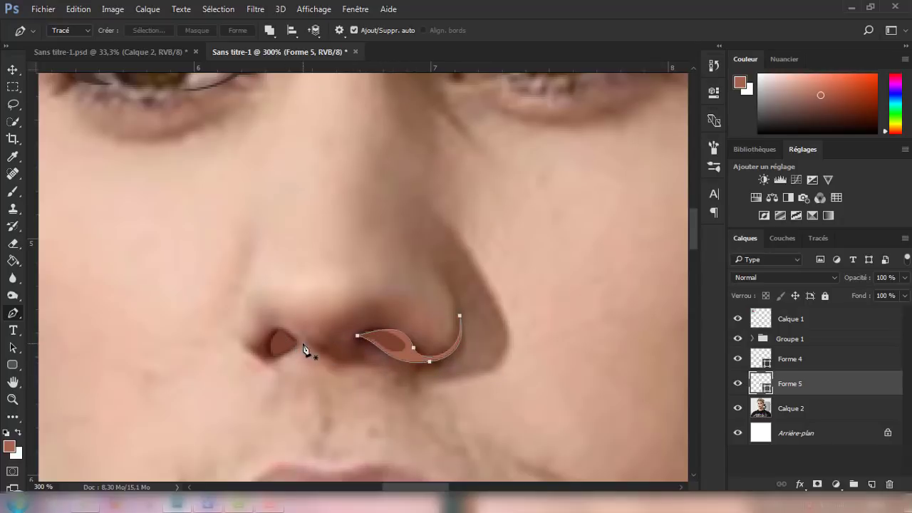
pyautogui.moveTo(242, 340); pyautogui.dragTo(228, 309)
pyautogui.press('Escape')
# Add a curved shadow shape under the nose tip joining the two nostrils
pyautogui.scroll(-1, 330, 299)
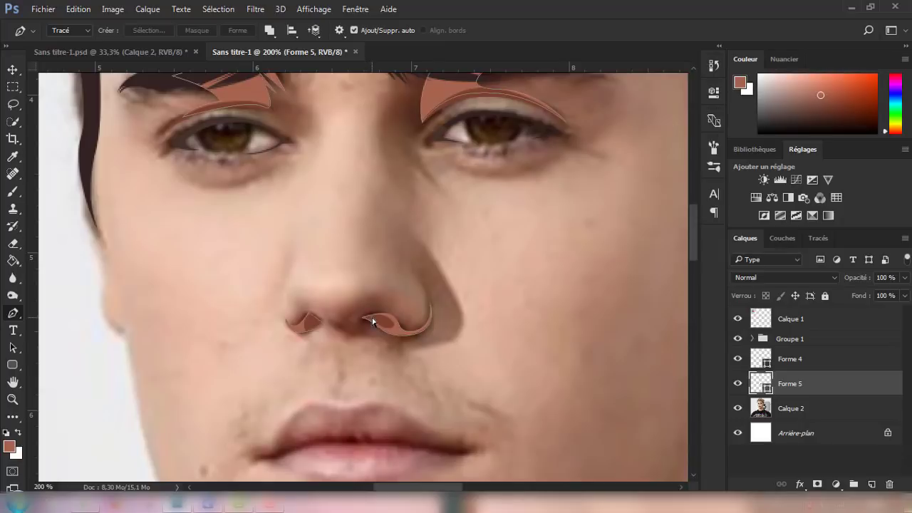
pyautogui.scroll(2, 375, 324)
pyautogui.click(298, 368)
pyautogui.moveTo(349, 370); pyautogui.dragTo(375, 346)
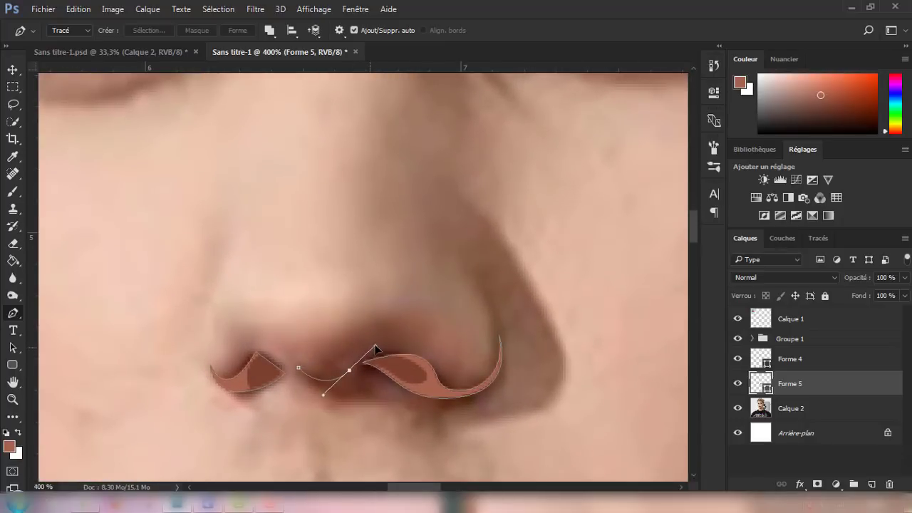
pyautogui.click(298, 369)
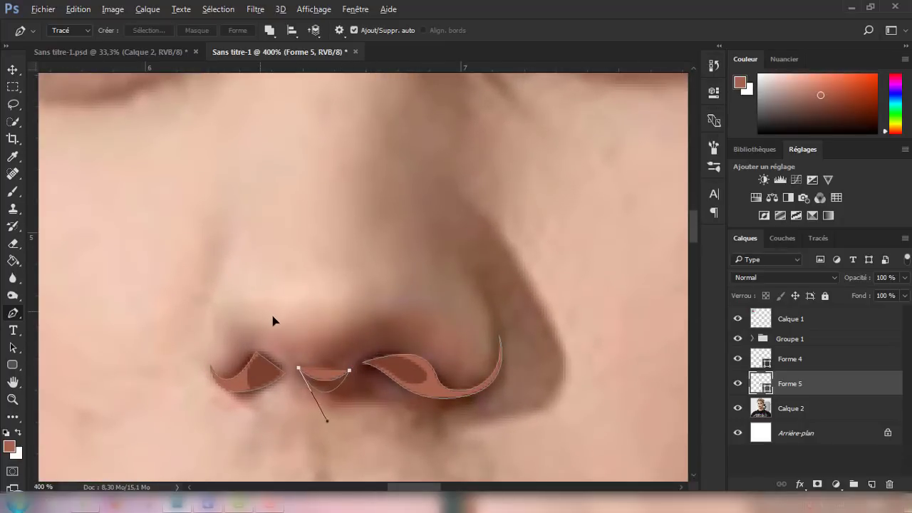
pyautogui.press('Escape')
pyautogui.scroll(-1, 350, 261)
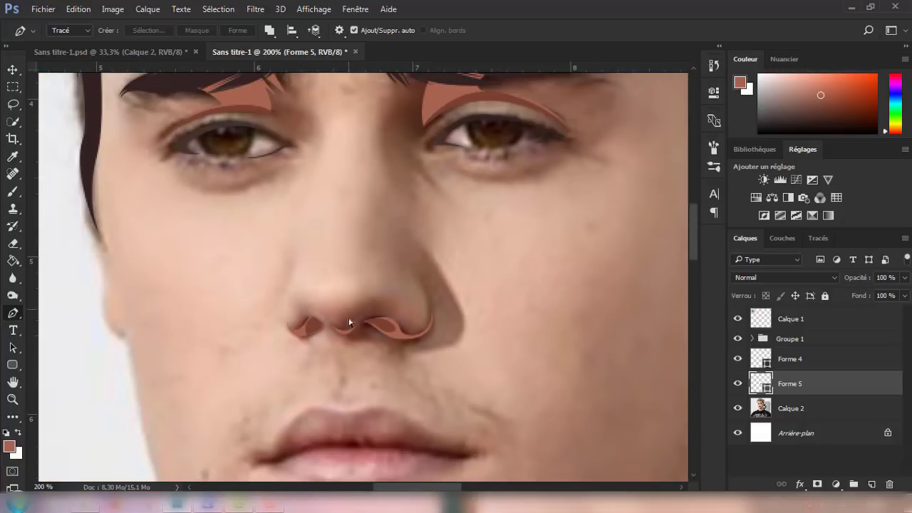
pyautogui.scroll(-1, 345, 342)
pyautogui.scroll(-3, 345, 342)
pyautogui.scroll(-3, 345, 343)
pyautogui.scroll(-1, 345, 343)
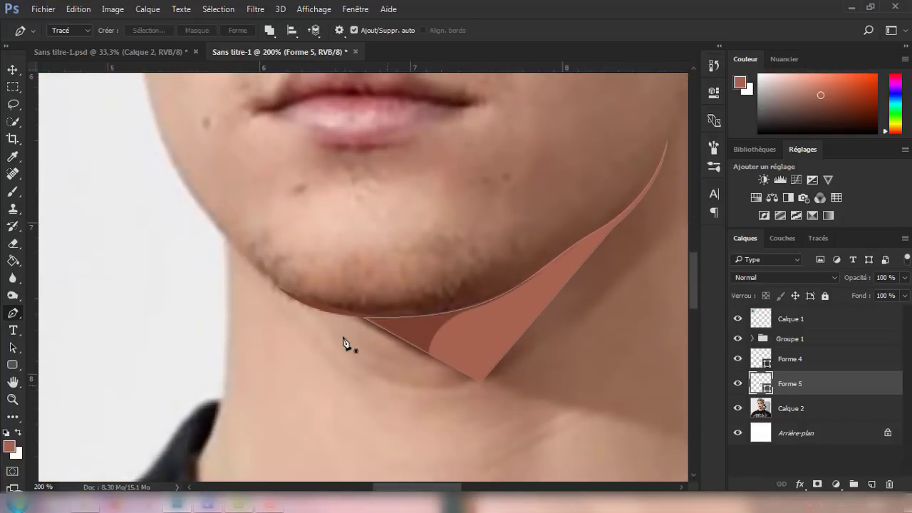
pyautogui.scroll(-1, 345, 343)
pyautogui.scroll(-1, 345, 342)
pyautogui.scroll(1, 344, 343)
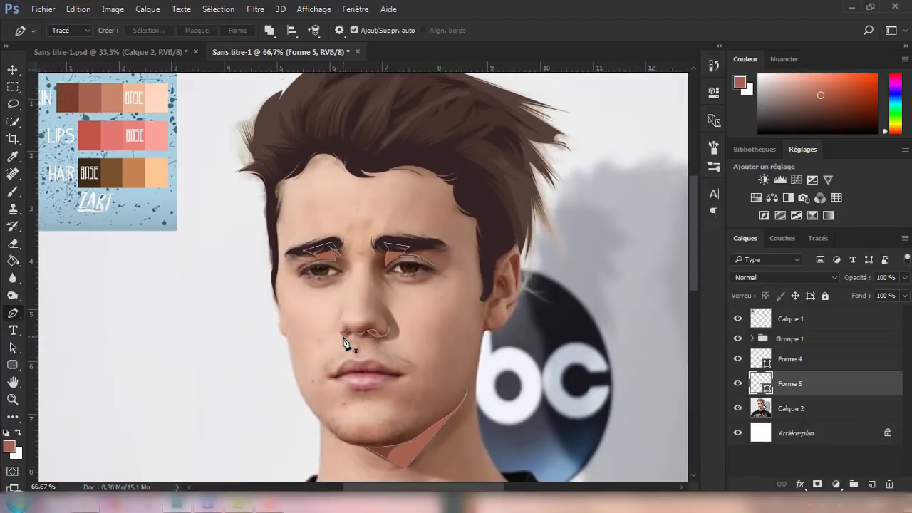
pyautogui.scroll(1, 507, 473)
pyautogui.scroll(1, 508, 474)
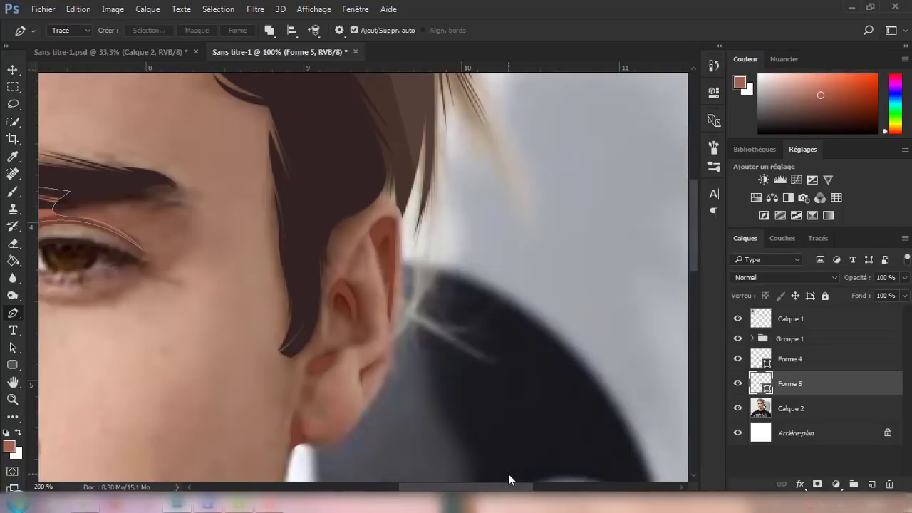
# Draw shadow shapes along the ear's upper rim and inner fold
pyautogui.click(388, 218)
pyautogui.click(387, 318)
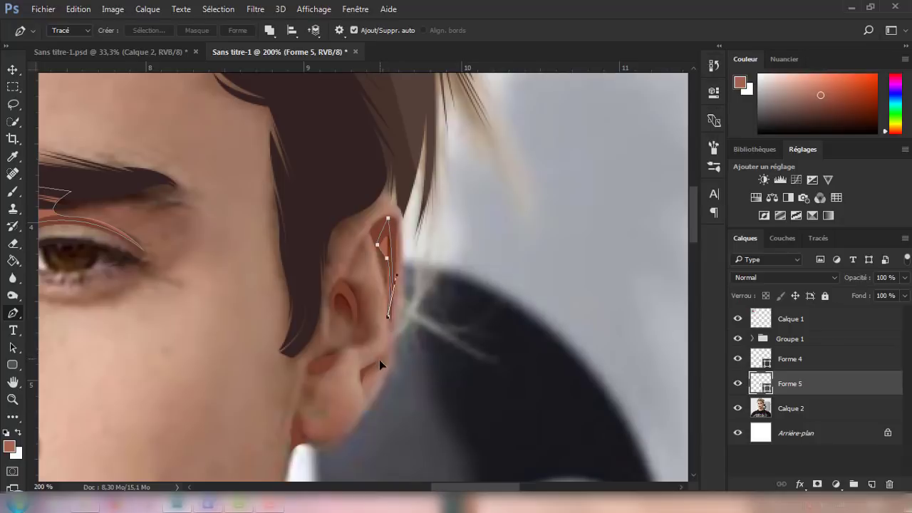
pyautogui.click(341, 282)
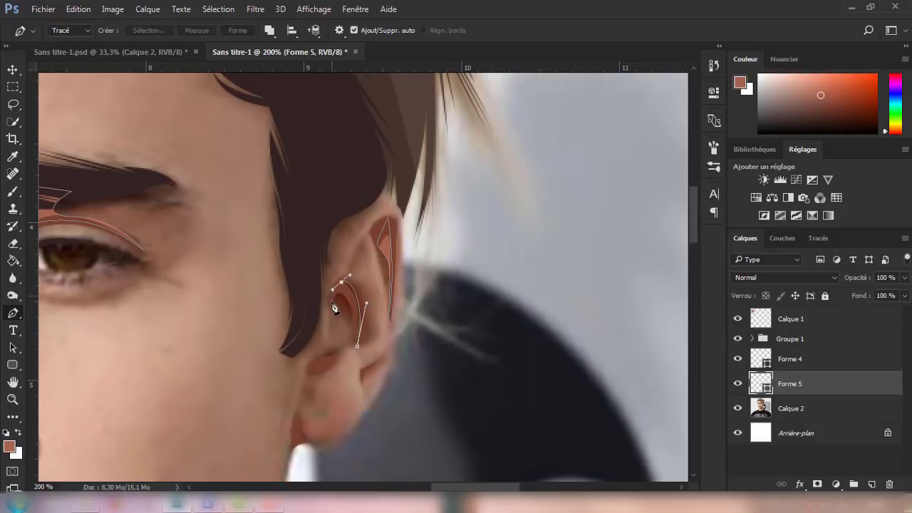
pyautogui.click(332, 312)
pyautogui.click(357, 346)
pyautogui.moveTo(354, 369)
pyautogui.mouseDown()
pyautogui.moveTo(339, 360)
pyautogui.moveTo(379, 366)
pyautogui.mouseUp()
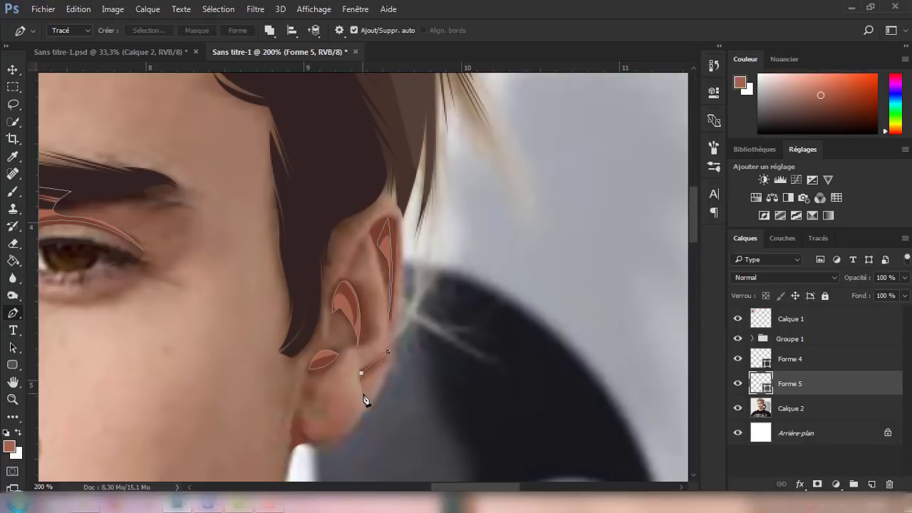
pyautogui.click(364, 394)
# Draw a curved shadow shape along the earlobe
pyautogui.hotkey('ctrl', '-')
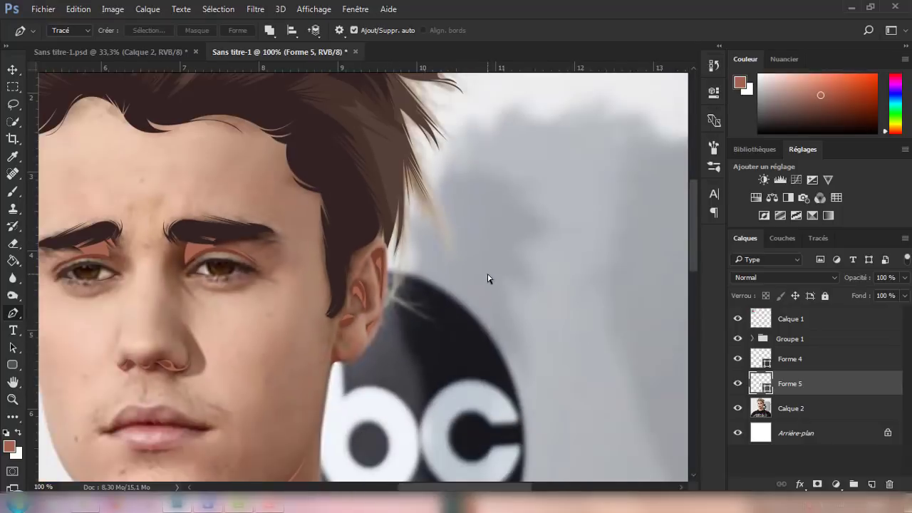
pyautogui.moveTo(456, 487); pyautogui.dragTo(431, 487)
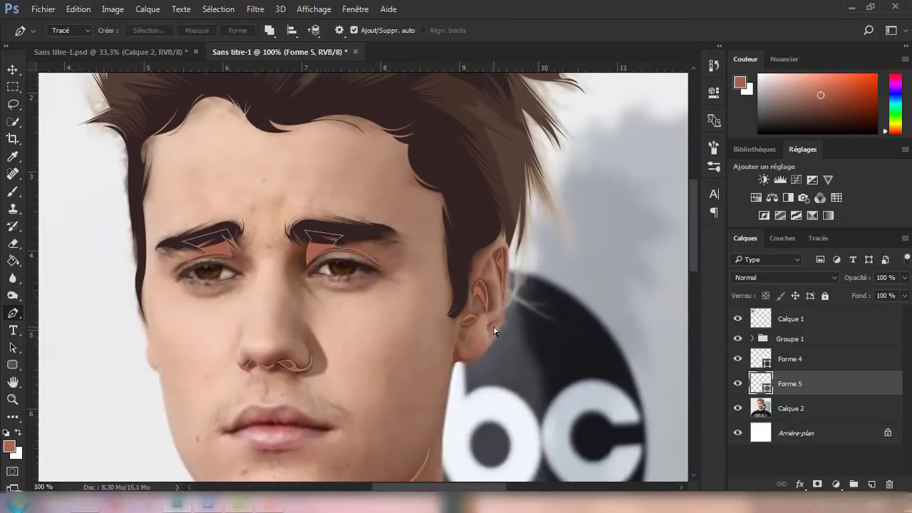
pyautogui.hotkey('ctrl', '+')
pyautogui.hotkey('ctrl', '+')
pyautogui.moveTo(497, 362); pyautogui.dragTo(271, 412)
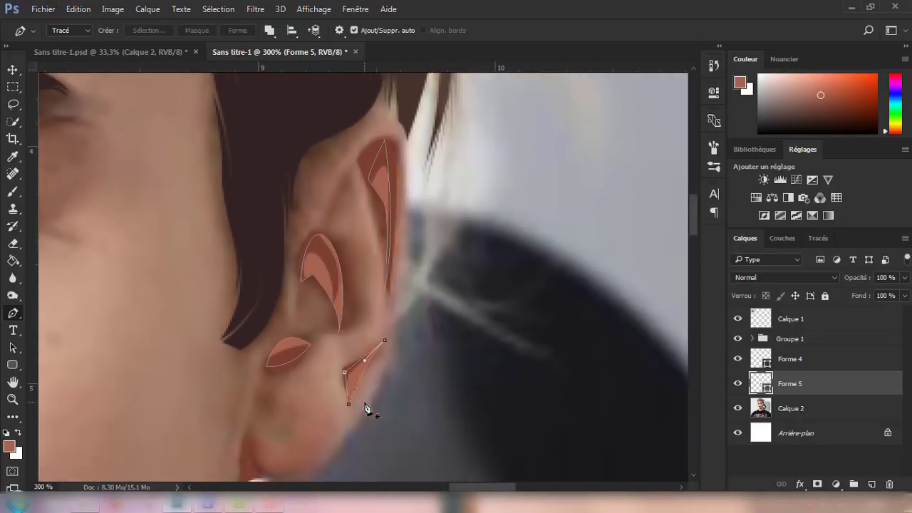
pyautogui.click(296, 406)
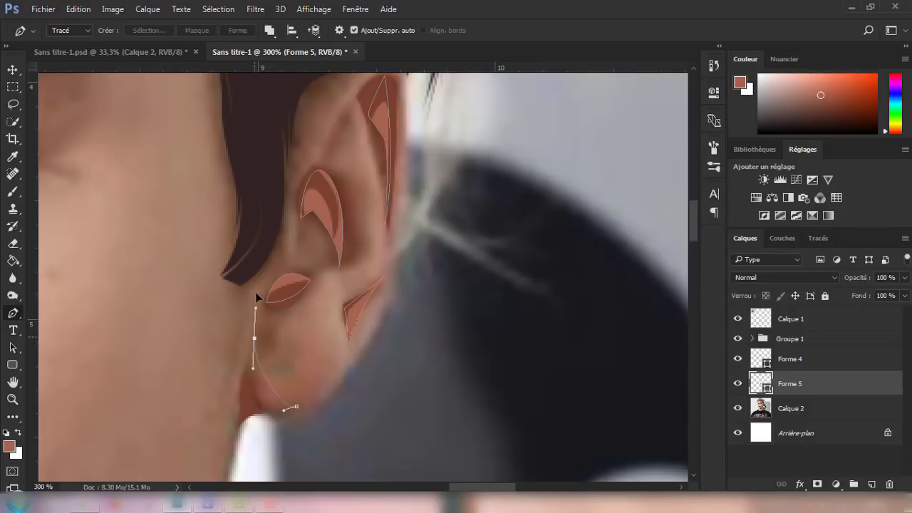
pyautogui.moveTo(255, 337)
pyautogui.mouseDown()
pyautogui.moveTo(245, 384)
pyautogui.moveTo(285, 413)
pyautogui.moveTo(316, 397)
pyautogui.mouseUp()
pyautogui.press('Return')
pyautogui.hotkey('ctrl', '-')
pyautogui.hotkey('ctrl', '-')
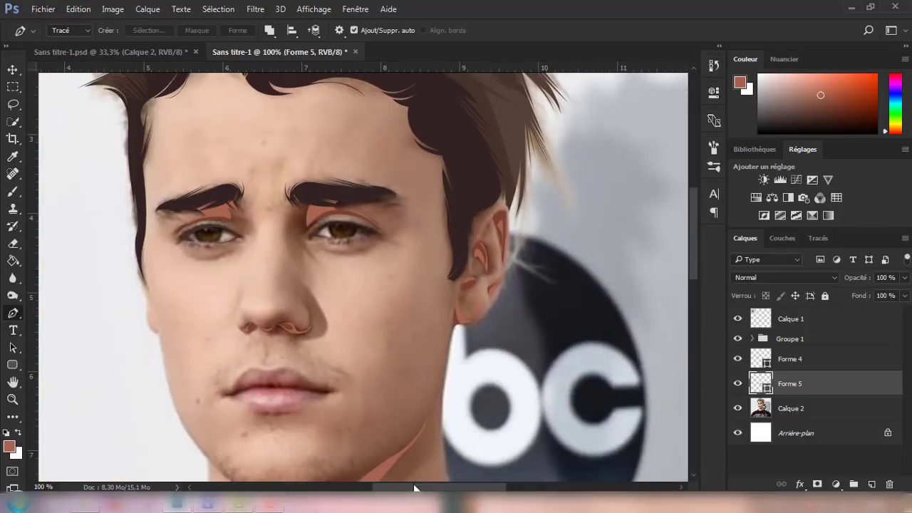
pyautogui.moveTo(179, 422); pyautogui.dragTo(407, 458)
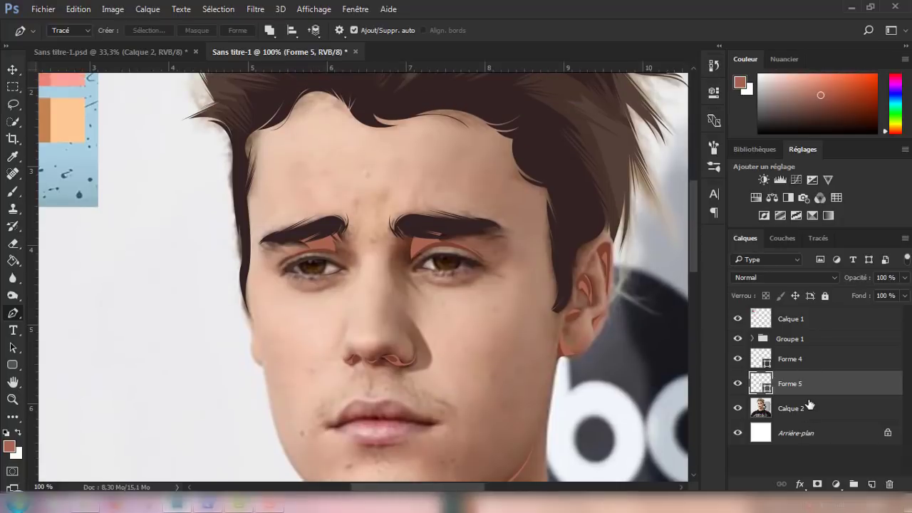
# Add a new empty layer and sample a lighter skin tone from the palette swatch
pyautogui.click(871, 483)
pyautogui.scroll(-2, 467, 376)
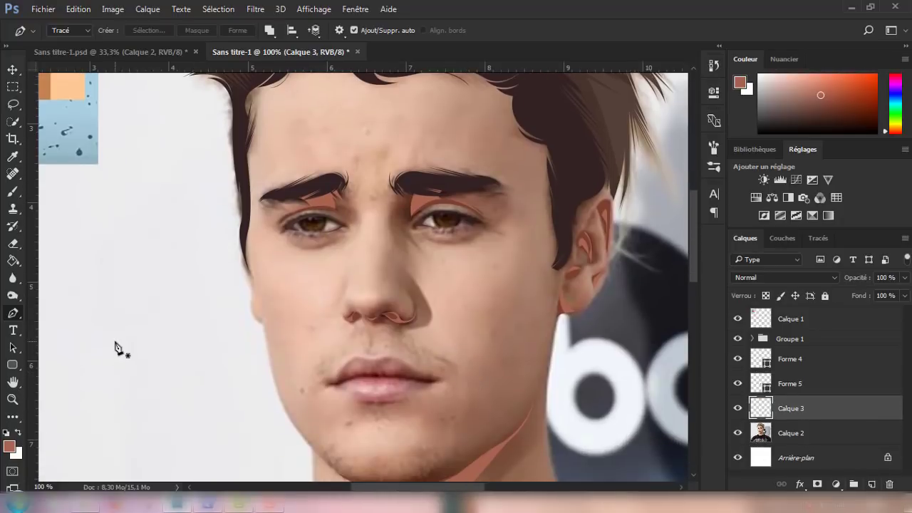
pyautogui.moveTo(116, 349); pyautogui.dragTo(330, 499)
pyautogui.press('i')
pyautogui.click(9, 446)
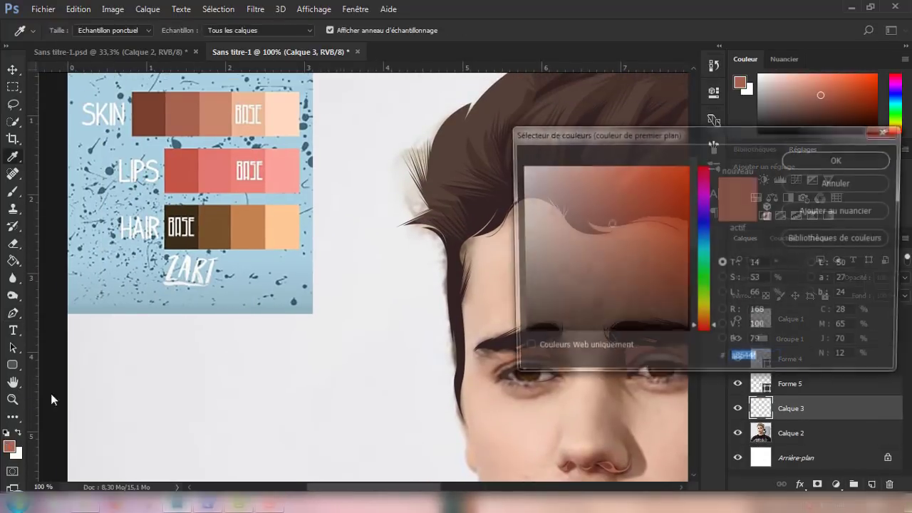
pyautogui.press('Return')
pyautogui.press('p')
# Outline the neck shadow from under the chin down to the collar and back up the jaw
pyautogui.hscroll(10, 436, 454)
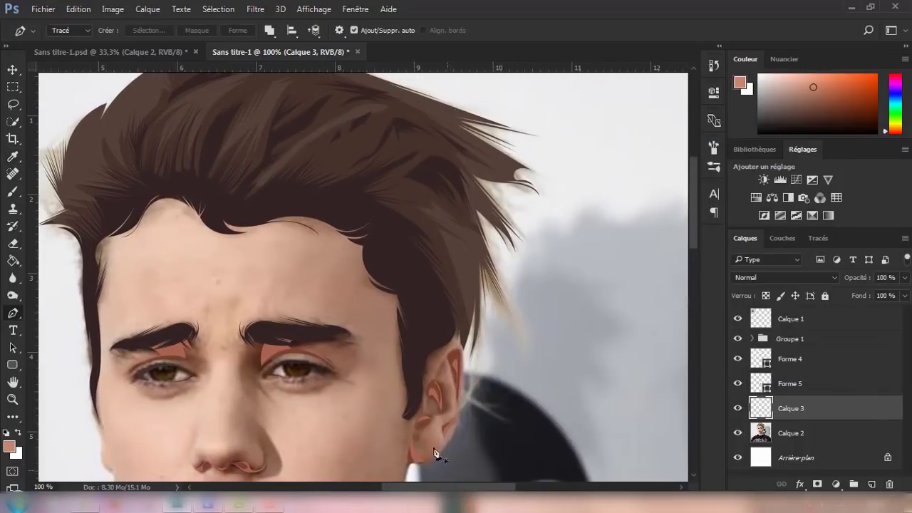
pyautogui.scroll(-3, 336, 260)
pyautogui.scroll(-1, 350, 218)
pyautogui.scroll(-3, 350, 218)
pyautogui.scroll(-2, 252, 256)
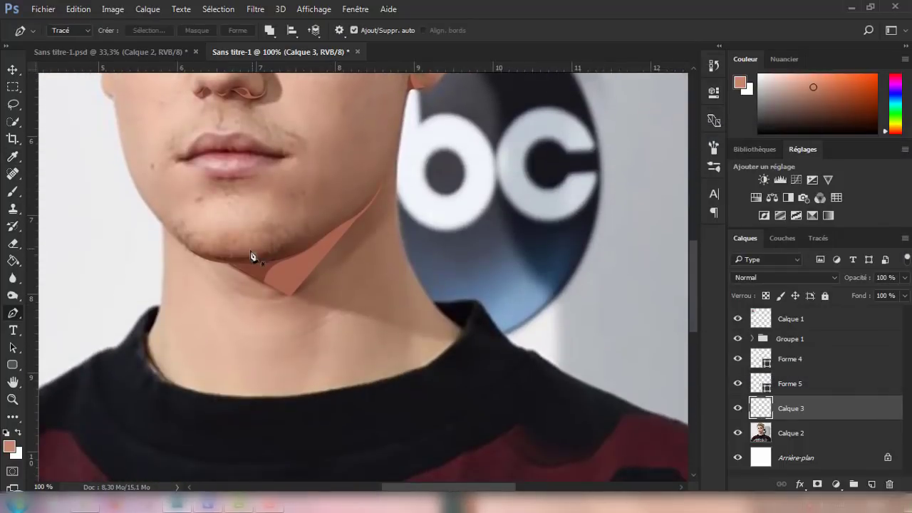
pyautogui.click(193, 252)
pyautogui.moveTo(238, 275); pyautogui.dragTo(256, 279)
pyautogui.click(287, 296)
pyautogui.hotkey('ctrl', 'z')
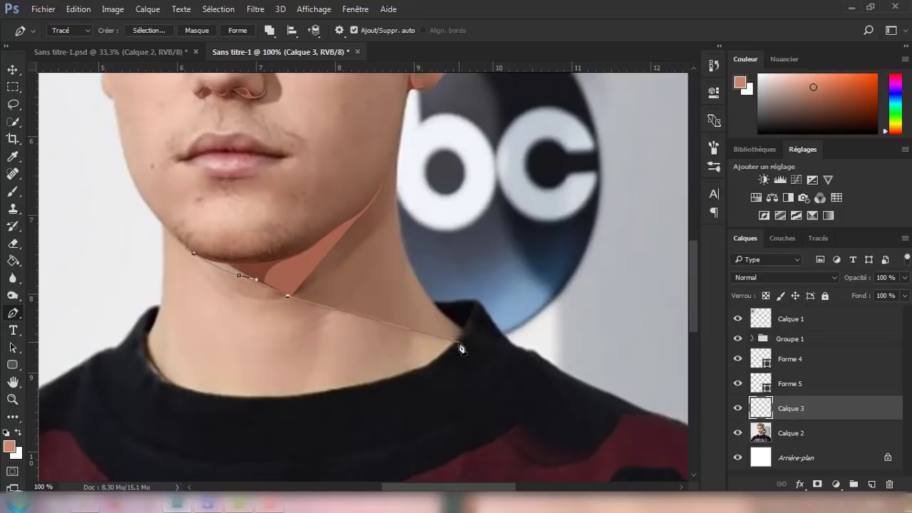
pyautogui.click(463, 345)
pyautogui.scroll(2, 484, 332)
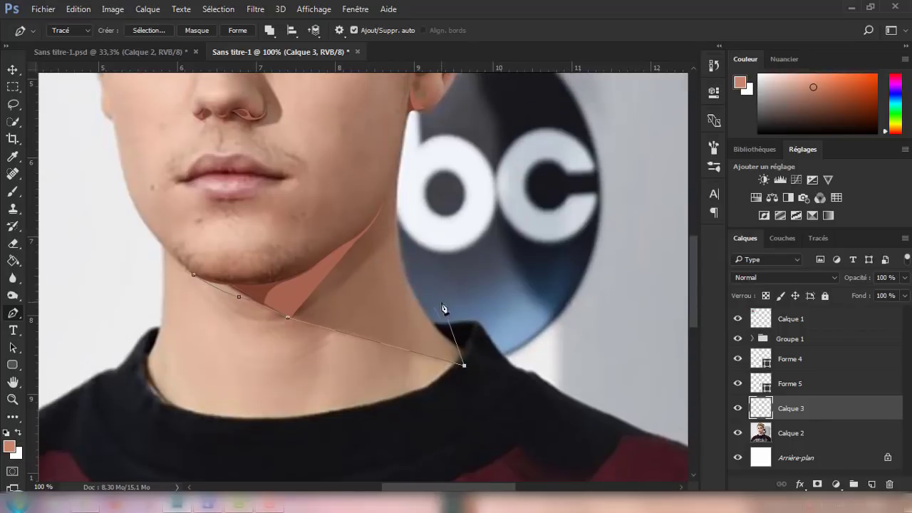
pyautogui.moveTo(441, 303); pyautogui.dragTo(436, 288)
pyautogui.scroll(5, 435, 288)
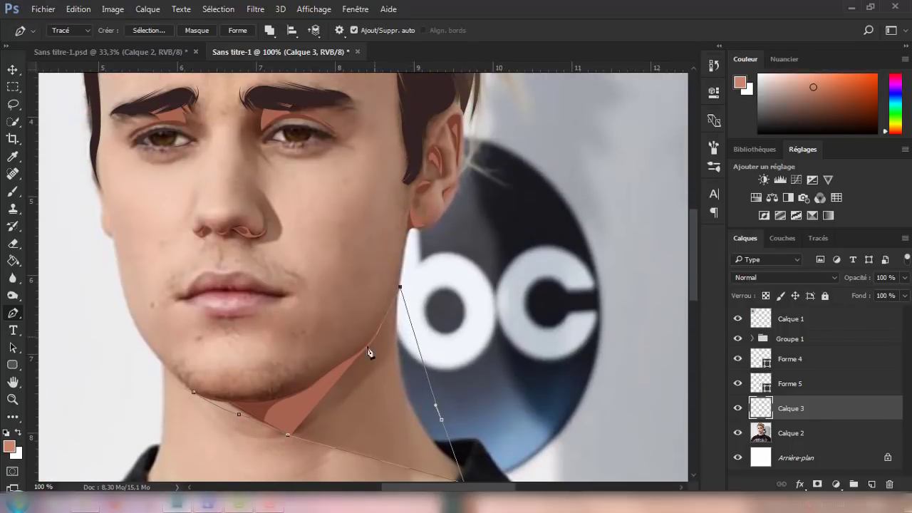
pyautogui.click(265, 401)
pyautogui.scroll(1, 431, 376)
pyautogui.scroll(4, 441, 360)
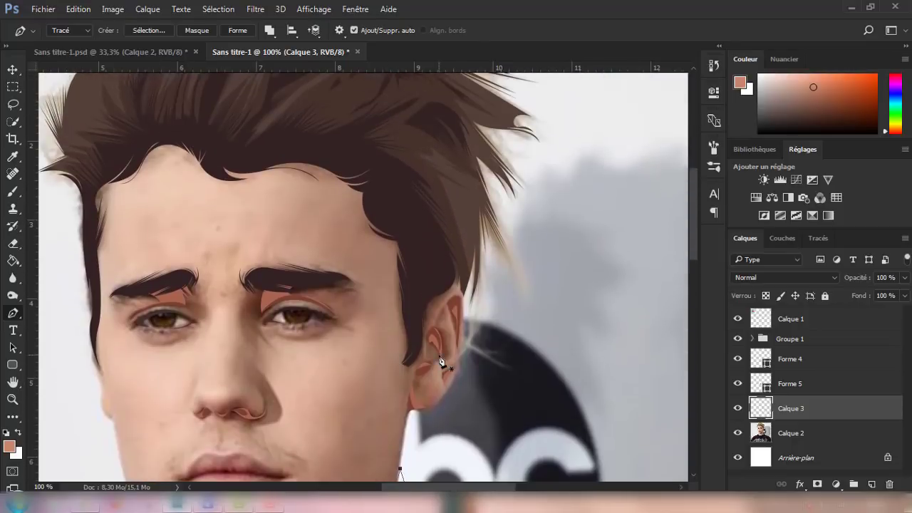
pyautogui.hscroll(-5, 441, 359)
# Close a filled shadow shape around the right eye socket up to the eyebrow
pyautogui.hotkey('ctrl', '+')
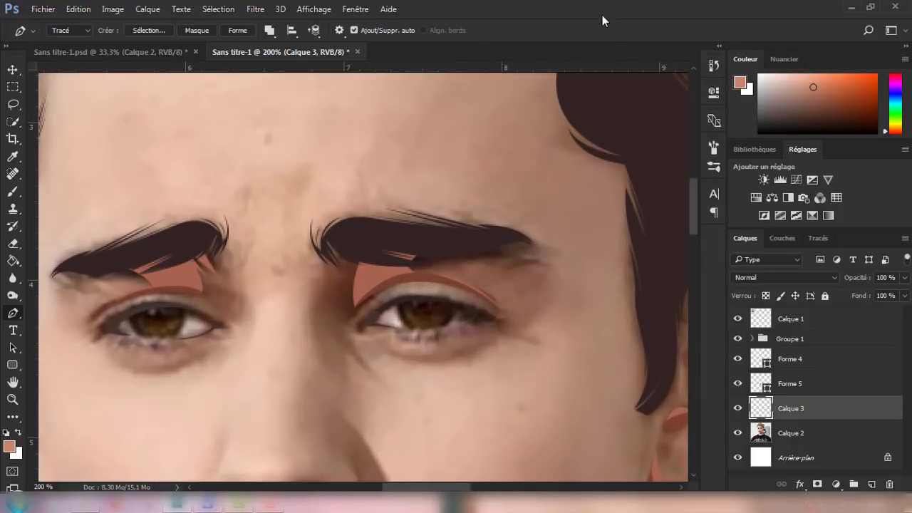
pyautogui.moveTo(492, 270); pyautogui.dragTo(488, 266)
pyautogui.moveTo(522, 322); pyautogui.dragTo(530, 355)
pyautogui.moveTo(371, 314)
pyautogui.mouseDown()
pyautogui.moveTo(382, 337)
pyautogui.moveTo(435, 368)
pyautogui.mouseUp()
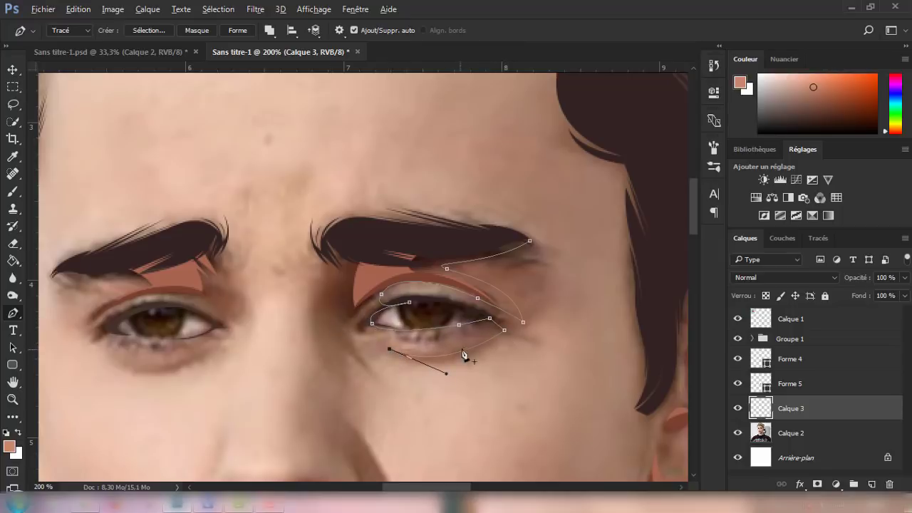
pyautogui.moveTo(477, 335); pyautogui.dragTo(507, 307)
pyautogui.scroll(-2, 335, 306)
pyautogui.moveTo(369, 314); pyautogui.dragTo(396, 334)
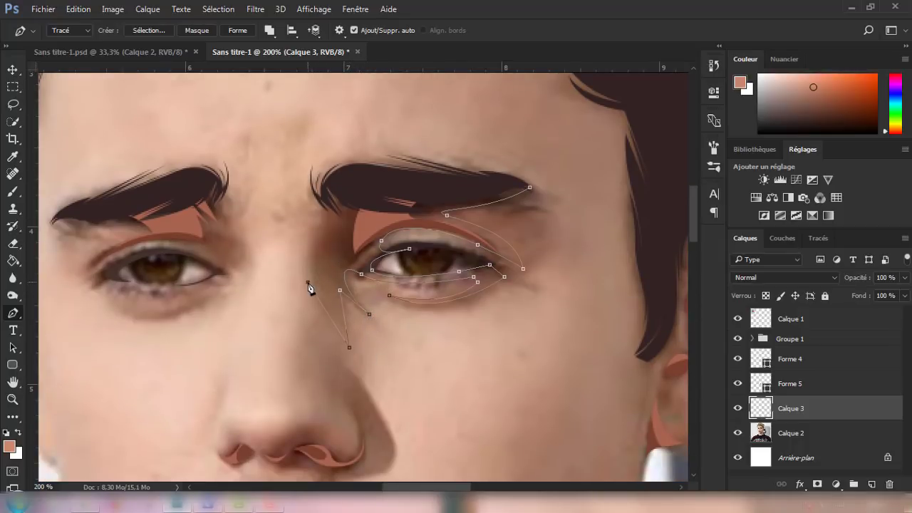
pyautogui.moveTo(312, 173); pyautogui.dragTo(325, 143)
pyautogui.moveTo(335, 191); pyautogui.dragTo(369, 171)
pyautogui.moveTo(453, 187)
pyautogui.mouseDown()
pyautogui.moveTo(490, 179)
pyautogui.moveTo(538, 207)
pyautogui.mouseUp()
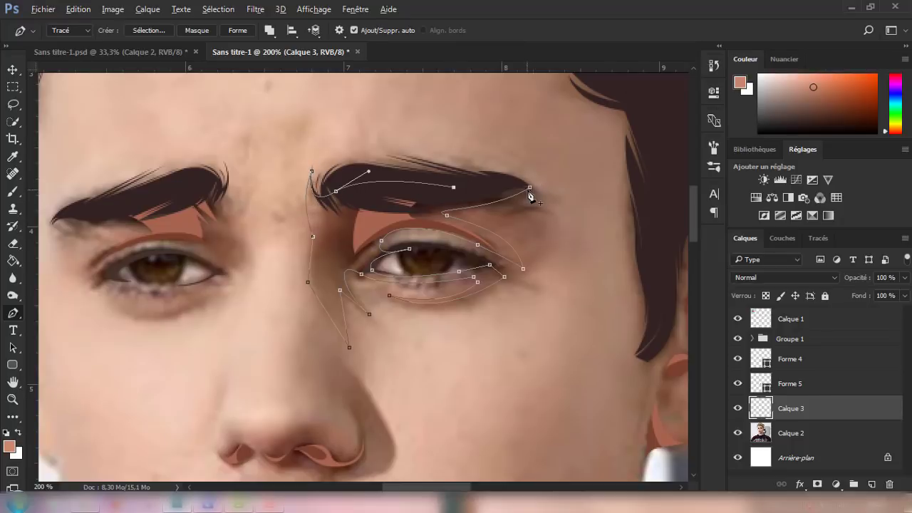
pyautogui.click(238, 30)
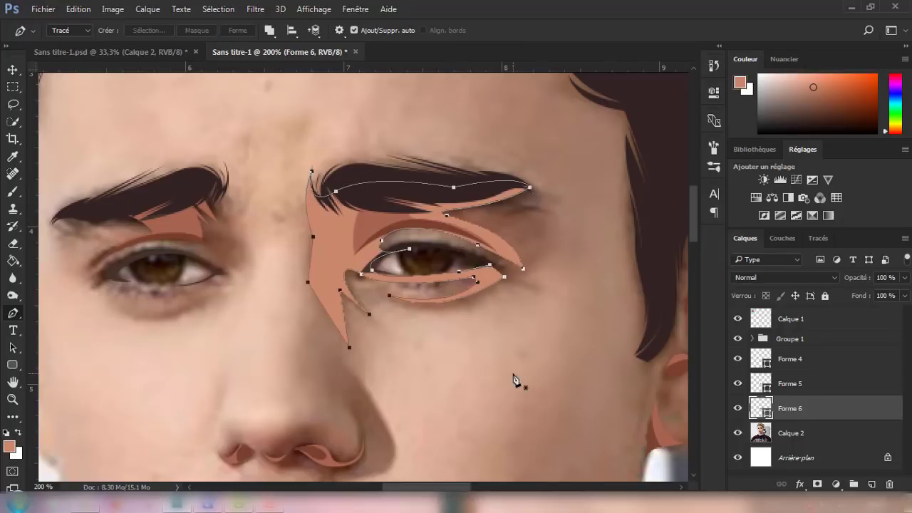
# Draw a shadow shape above the left upper eyelid reaching the eyebrow tip
pyautogui.moveTo(460, 488); pyautogui.dragTo(435, 485)
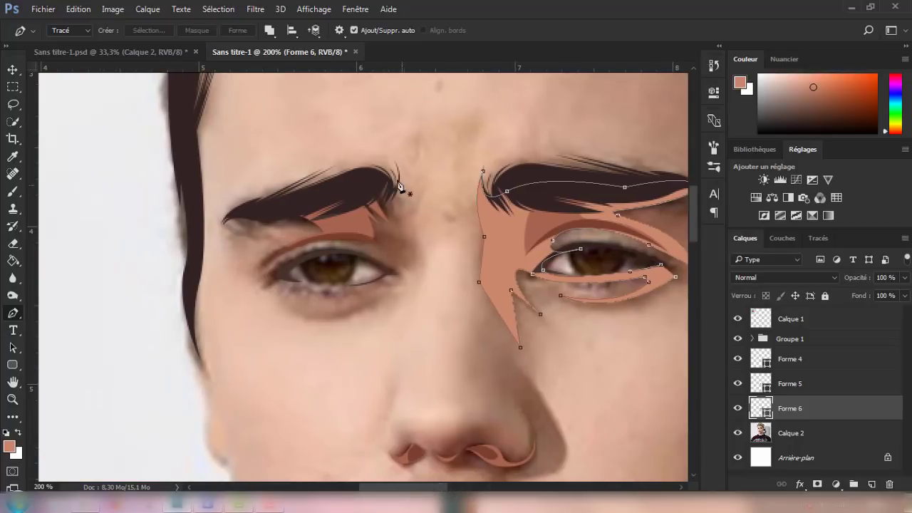
pyautogui.moveTo(419, 271)
pyautogui.mouseDown()
pyautogui.moveTo(383, 251)
pyautogui.moveTo(356, 250)
pyautogui.moveTo(401, 279)
pyautogui.mouseUp()
pyautogui.moveTo(340, 252); pyautogui.dragTo(360, 245)
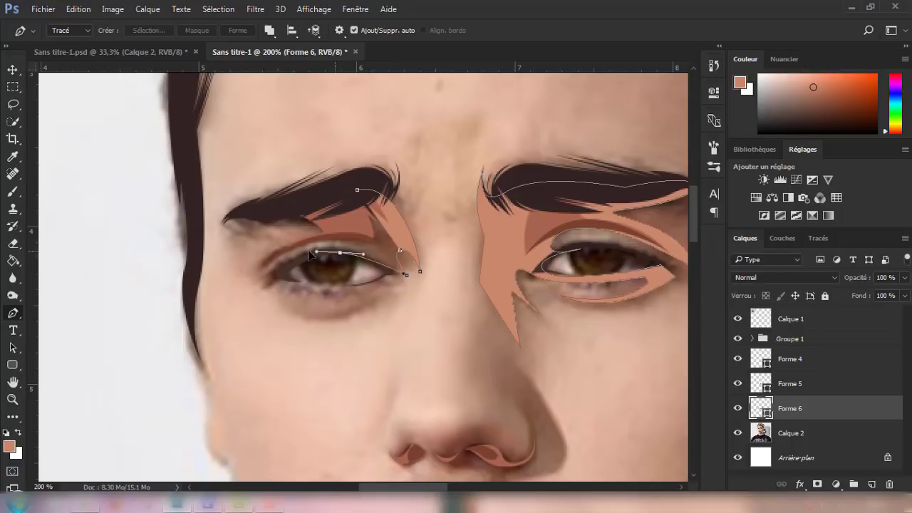
pyautogui.moveTo(299, 261)
pyautogui.mouseDown()
pyautogui.moveTo(277, 262)
pyautogui.moveTo(306, 219)
pyautogui.mouseUp()
pyautogui.click(272, 278)
pyautogui.moveTo(224, 221); pyautogui.dragTo(219, 205)
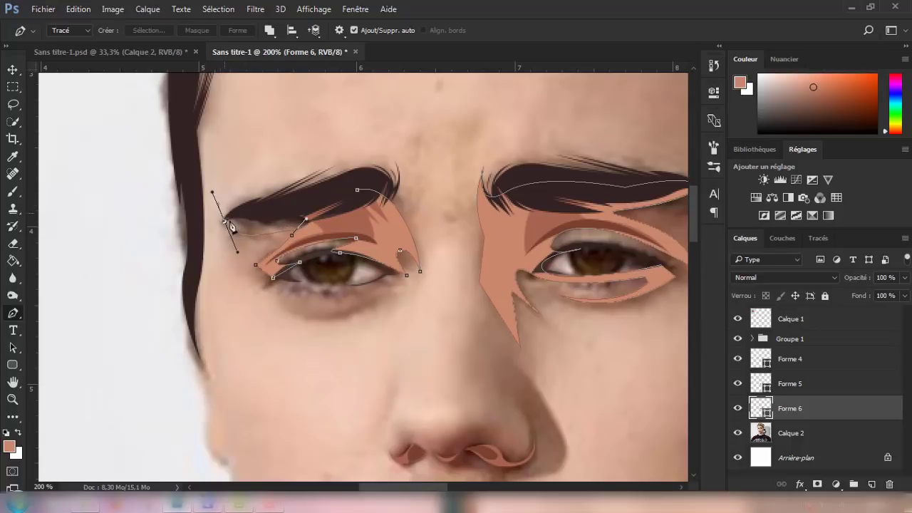
pyautogui.click(271, 198)
pyautogui.click(357, 190)
# Draw a curved shadow shape under the left eye's lower lid
pyautogui.scroll(-2, 394, 289)
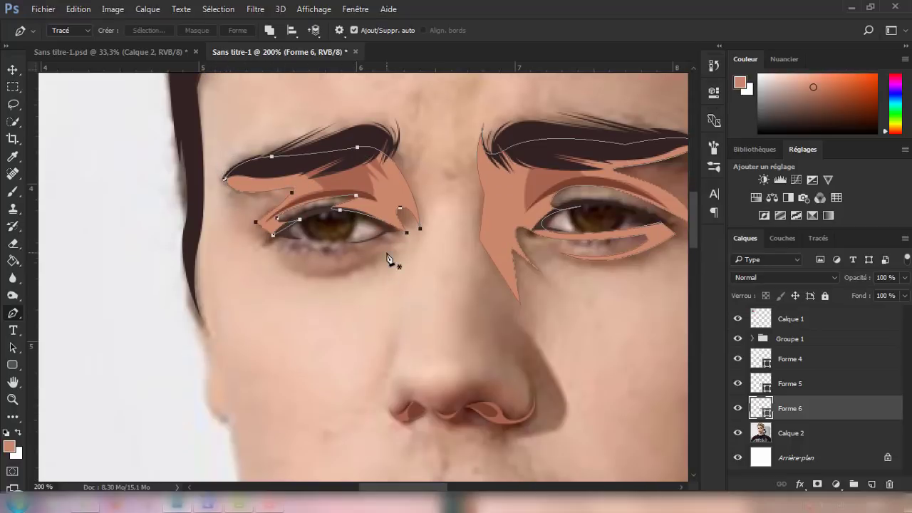
pyautogui.scroll(-1, 388, 258)
pyautogui.click(287, 215)
pyautogui.moveTo(384, 203); pyautogui.dragTo(404, 207)
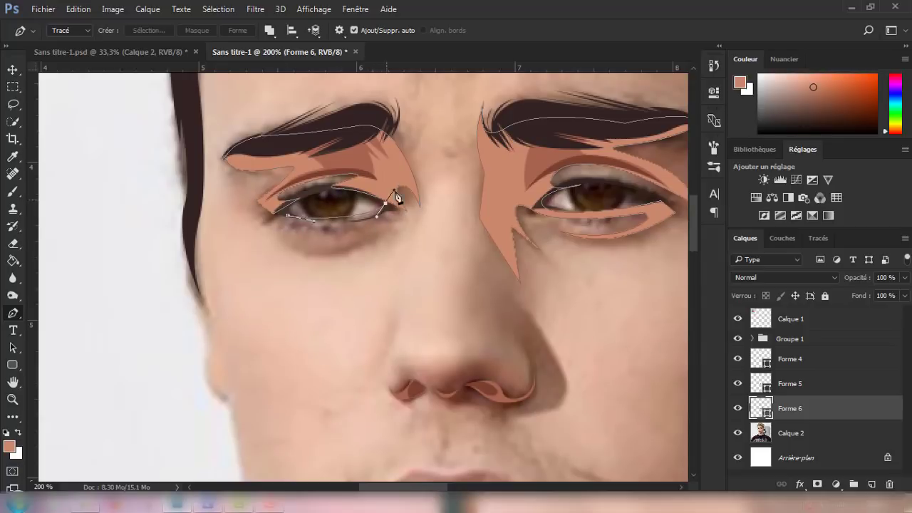
pyautogui.moveTo(297, 244); pyautogui.dragTo(223, 203)
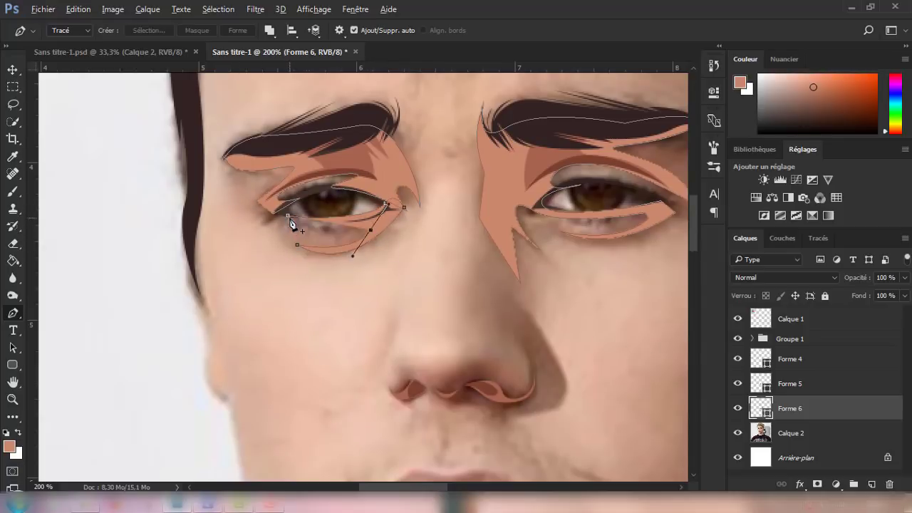
pyautogui.moveTo(271, 212); pyautogui.dragTo(241, 166)
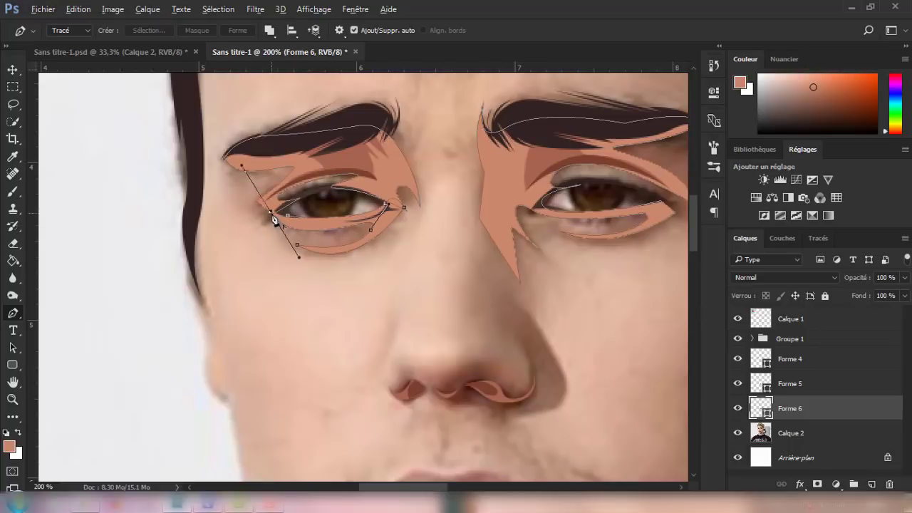
pyautogui.hotkey('ctrl', '-')
# Toggle the Calque 2 reference photo off and back on to check the shapes
pyautogui.hotkey('ctrl', '-')
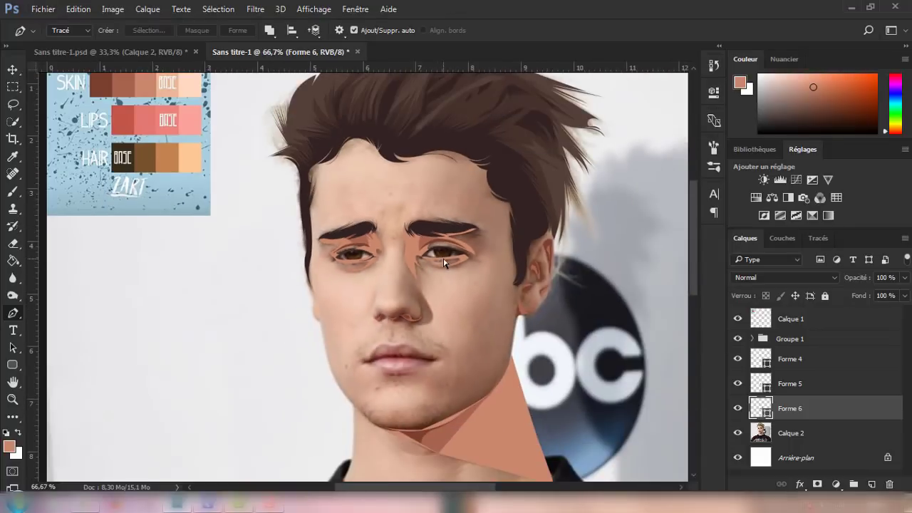
pyautogui.click(737, 432)
pyautogui.hotkey('ctrl', '-')
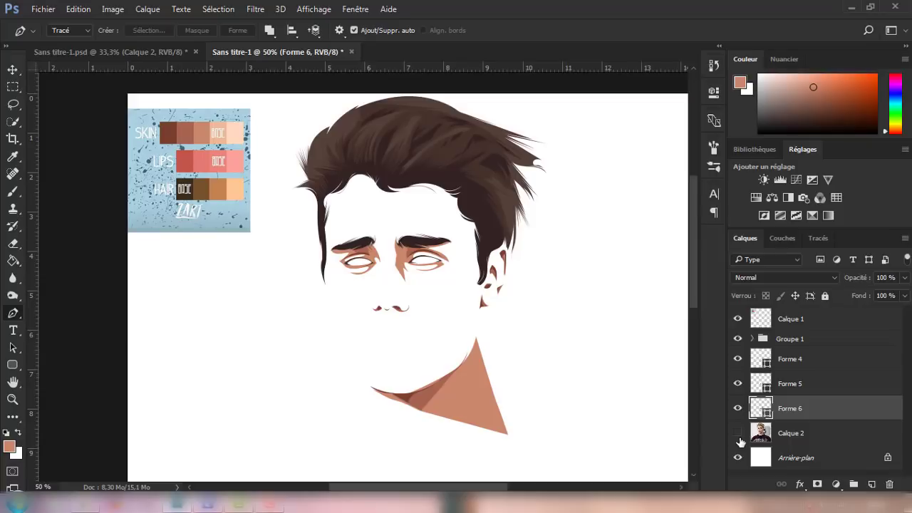
pyautogui.hotkey('ctrl', '-')
pyautogui.click(738, 432)
pyautogui.hotkey('ctrl', '+')
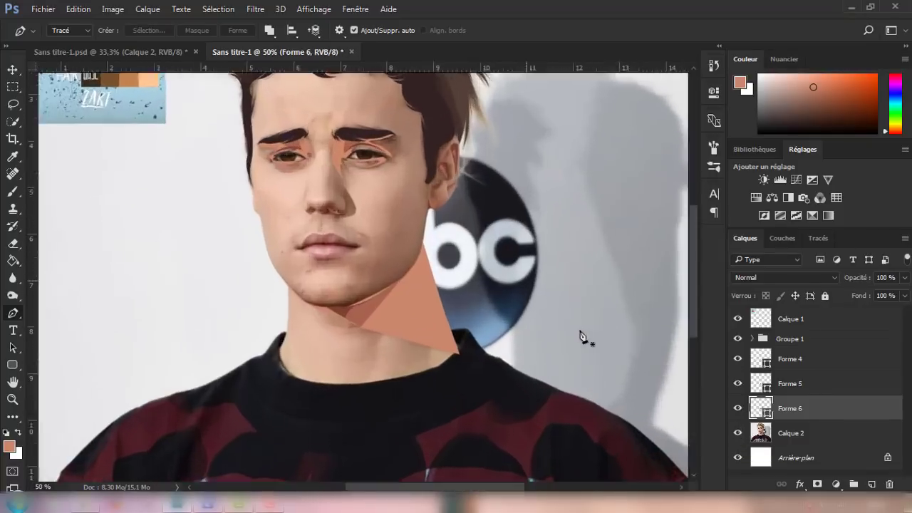
pyautogui.hotkey('ctrl', '+')
pyautogui.scroll(3, 427, 350)
pyautogui.hotkey('ctrl', '+')
pyautogui.hotkey('ctrl', '+')
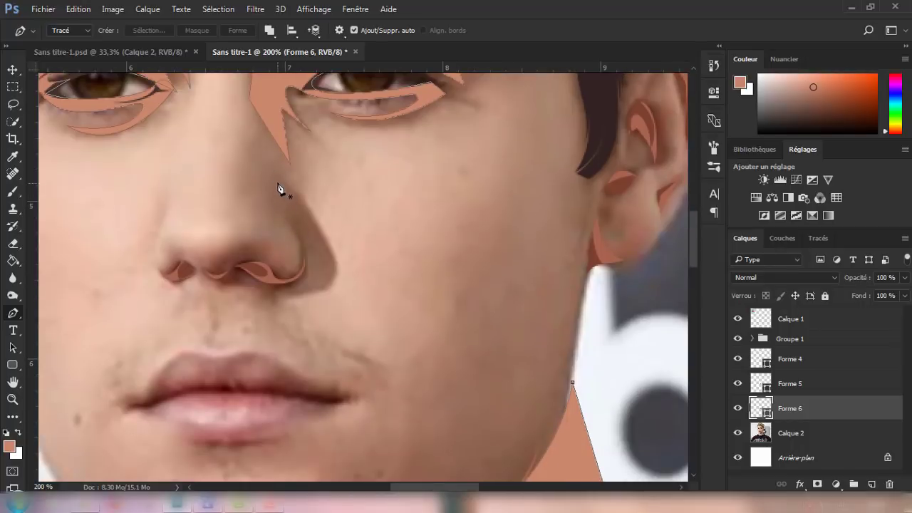
# Draw a closed shadow shape down the side of the nose
pyautogui.click(278, 179)
pyautogui.moveTo(300, 270)
pyautogui.mouseDown()
pyautogui.moveTo(263, 276)
pyautogui.moveTo(337, 285)
pyautogui.mouseUp()
pyautogui.moveTo(329, 244); pyautogui.dragTo(307, 205)
pyautogui.click(278, 178)
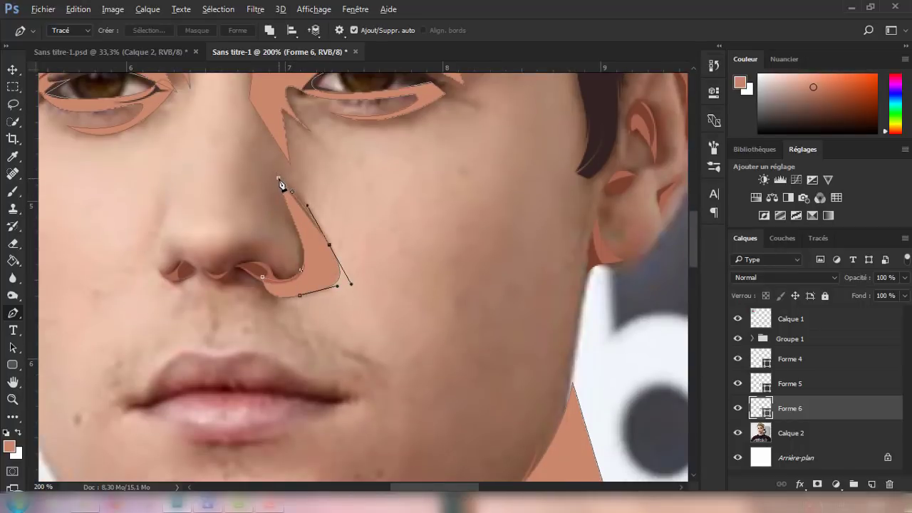
pyautogui.click(277, 178)
# Draw a closed shadow shape around and beneath the nostrils
pyautogui.moveTo(184, 237); pyautogui.dragTo(171, 229)
pyautogui.click(161, 272)
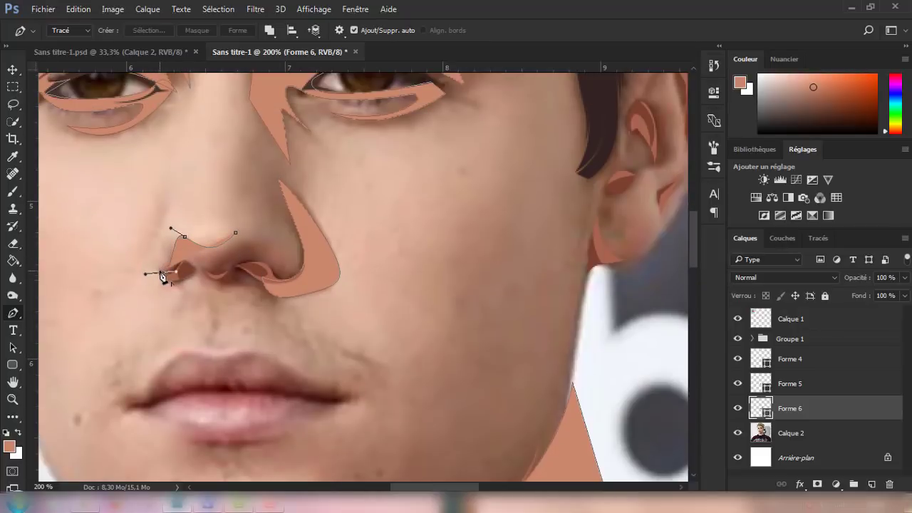
pyautogui.moveTo(187, 269); pyautogui.dragTo(199, 258)
pyautogui.moveTo(274, 289); pyautogui.dragTo(297, 292)
pyautogui.moveTo(308, 252); pyautogui.dragTo(304, 238)
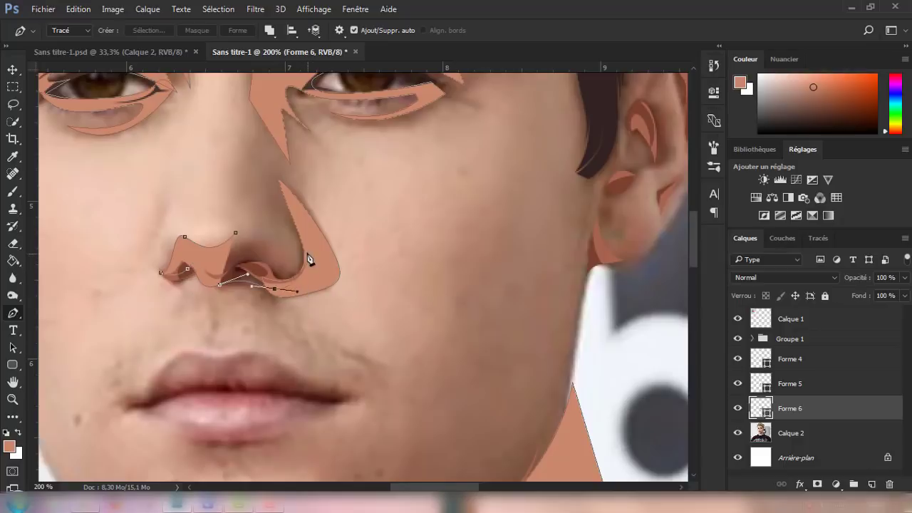
pyautogui.click(236, 233)
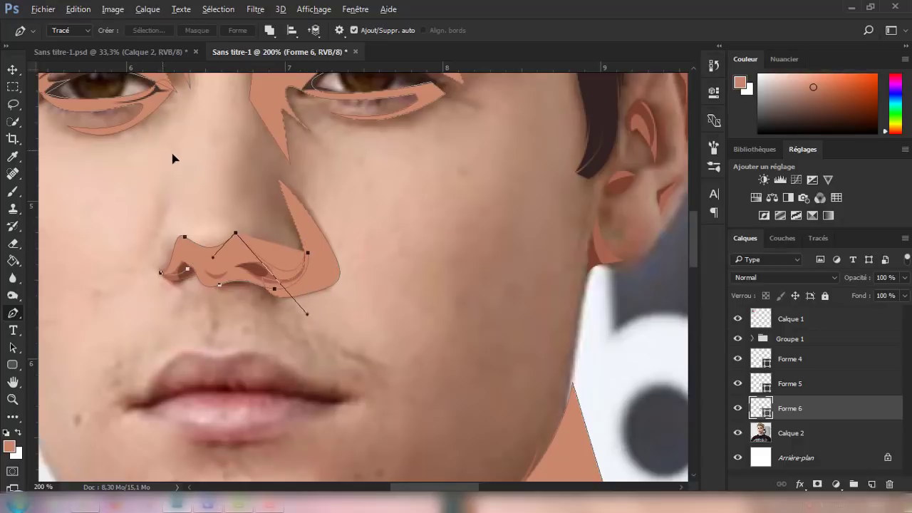
pyautogui.press('Return')
pyautogui.hotkey('ctrl', '-')
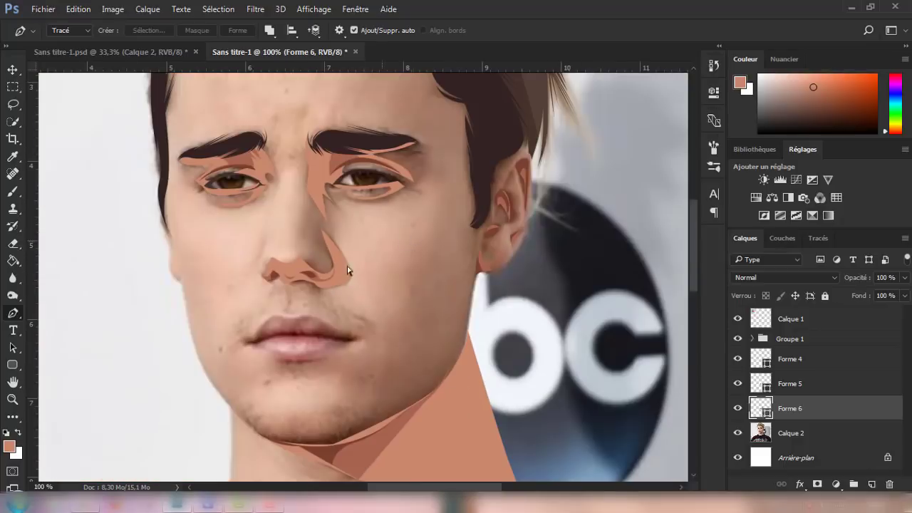
pyautogui.scroll(-3, 304, 277)
pyautogui.scroll(-3, 417, 487)
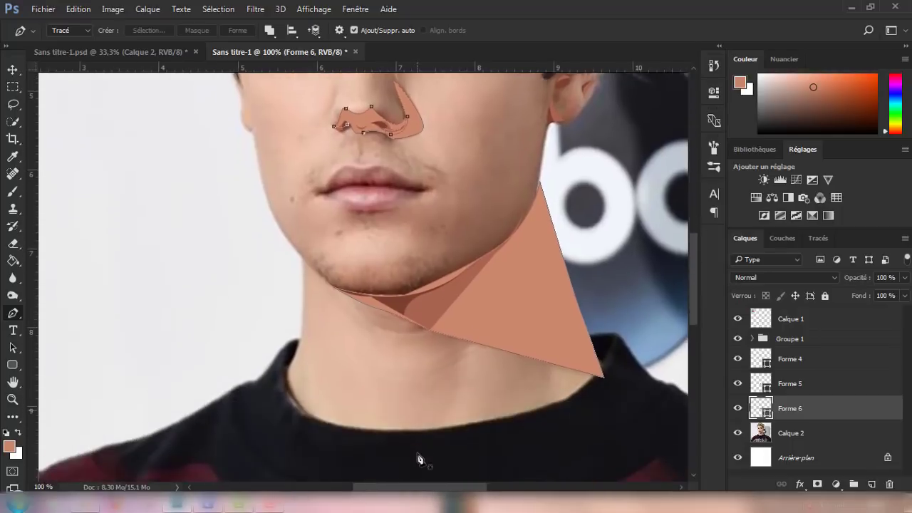
pyautogui.scroll(3, 424, 466)
pyautogui.scroll(5, 417, 457)
pyautogui.hscroll(5, 512, 486)
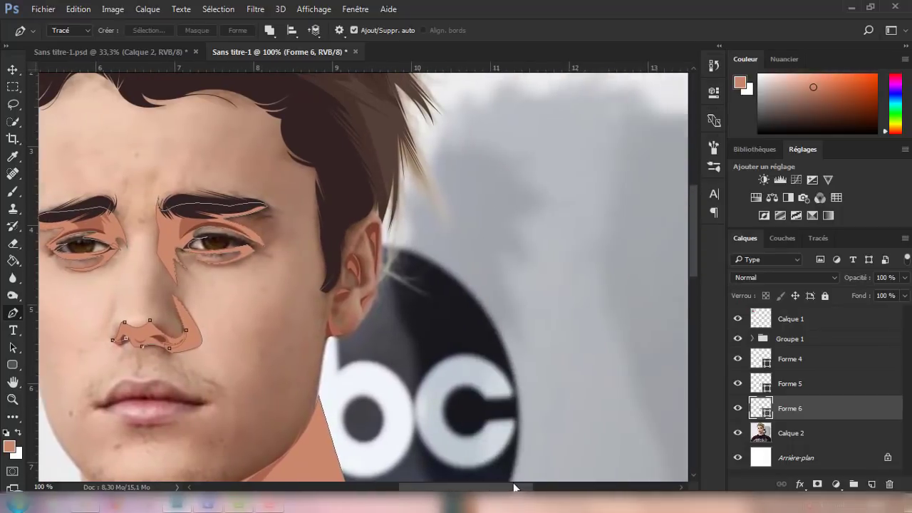
pyautogui.hotkey('ctrl', '+')
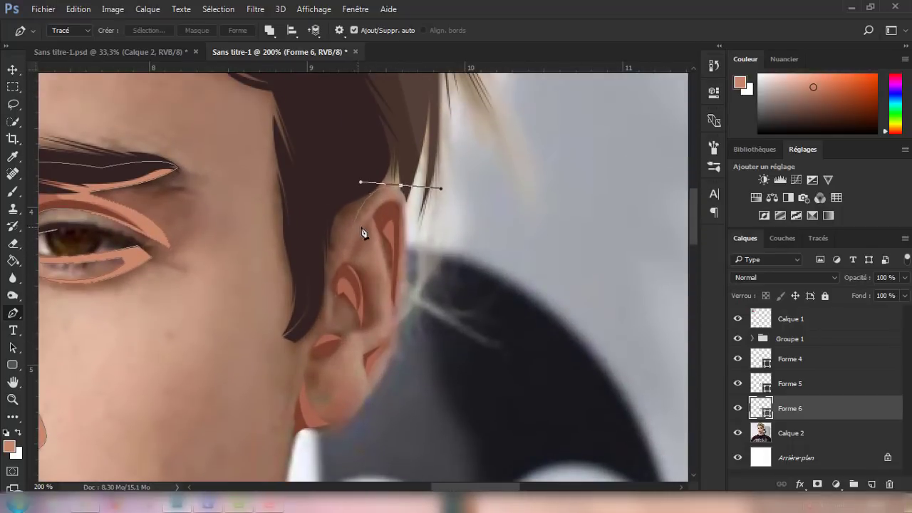
# Draw a closed skin-tone shadow shape along the outer edge of the ear
pyautogui.moveTo(343, 250)
pyautogui.mouseDown()
pyautogui.moveTo(340, 272)
pyautogui.moveTo(374, 332)
pyautogui.moveTo(332, 349)
pyautogui.moveTo(315, 342)
pyautogui.mouseUp()
pyautogui.moveTo(318, 220); pyautogui.dragTo(325, 178)
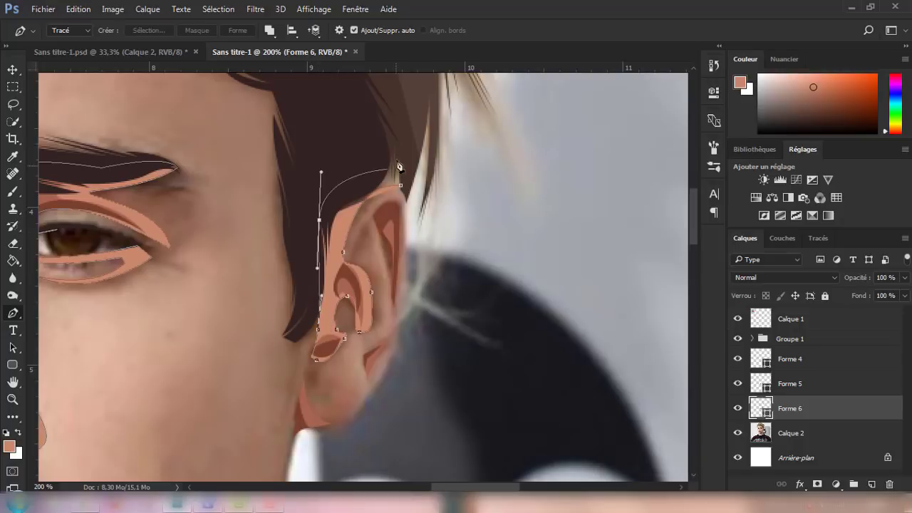
pyautogui.click(377, 131)
pyautogui.click(400, 185)
# Trace a shadow shape down and back up the inner ear
pyautogui.moveTo(373, 214); pyautogui.dragTo(391, 304)
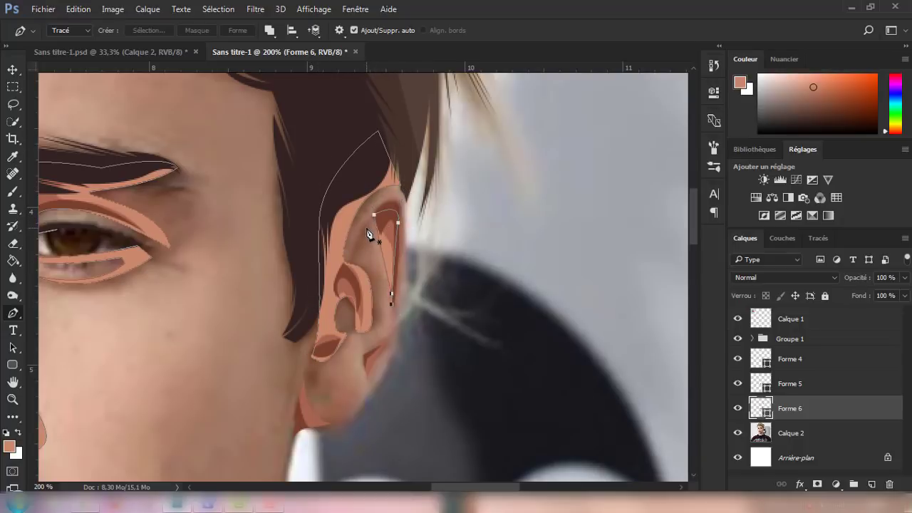
pyautogui.moveTo(365, 331); pyautogui.dragTo(371, 310)
pyautogui.moveTo(347, 270); pyautogui.dragTo(362, 258)
pyautogui.scroll(-1, 395, 278)
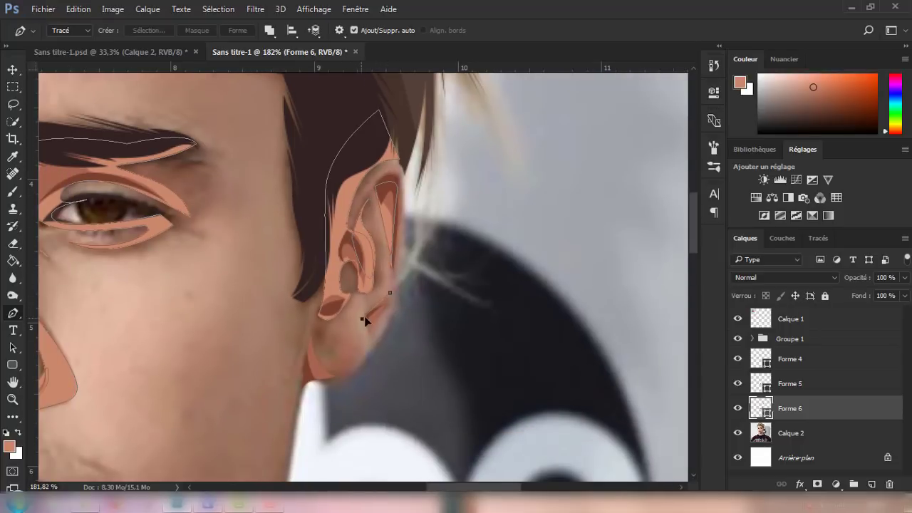
pyautogui.scroll(-3, 364, 317)
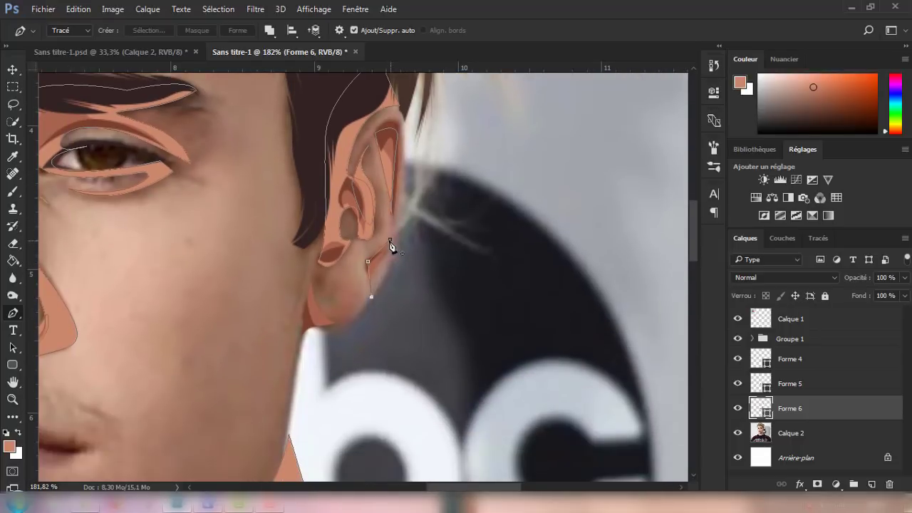
pyautogui.keyDown('ctrl'); pyautogui.click(373, 215); pyautogui.keyUp('ctrl')
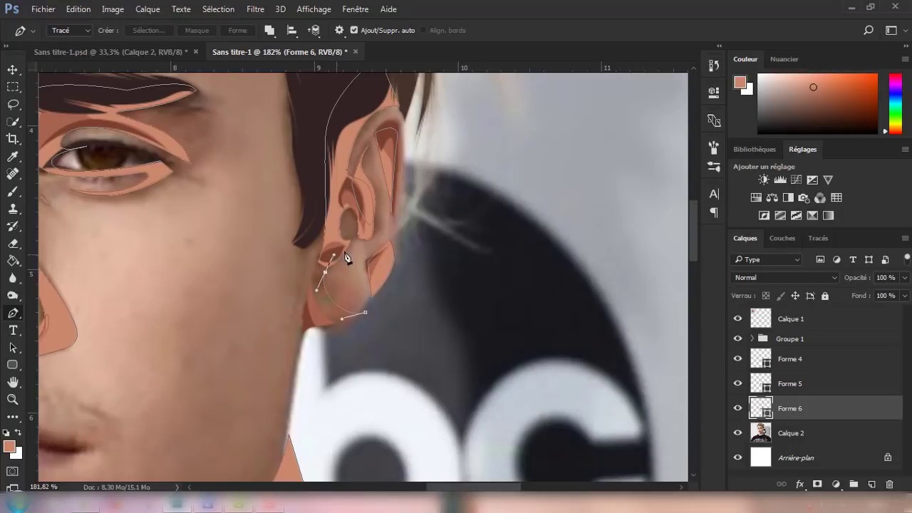
# Close a shadow shape under the earlobe, hide Calque 2, and zoom out
pyautogui.moveTo(336, 237); pyautogui.dragTo(327, 237)
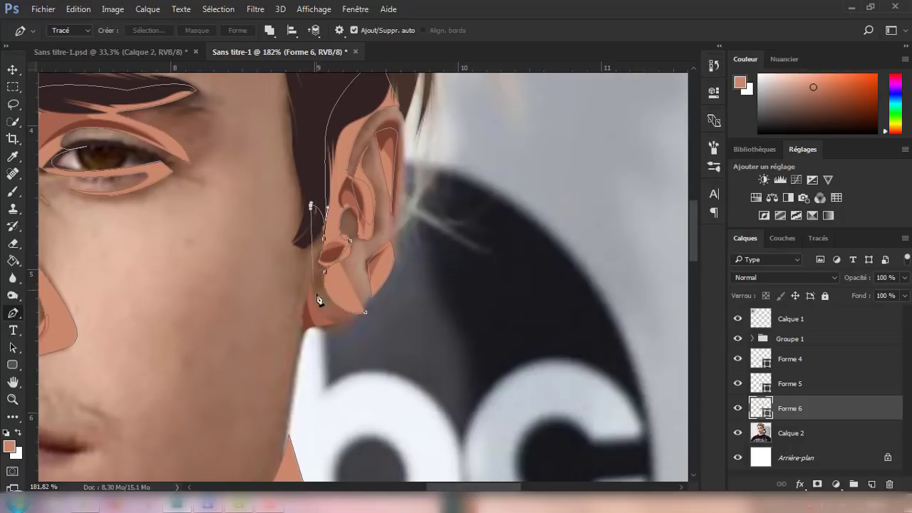
pyautogui.click(310, 288)
pyautogui.click(309, 340)
pyautogui.click(365, 336)
pyautogui.click(365, 311)
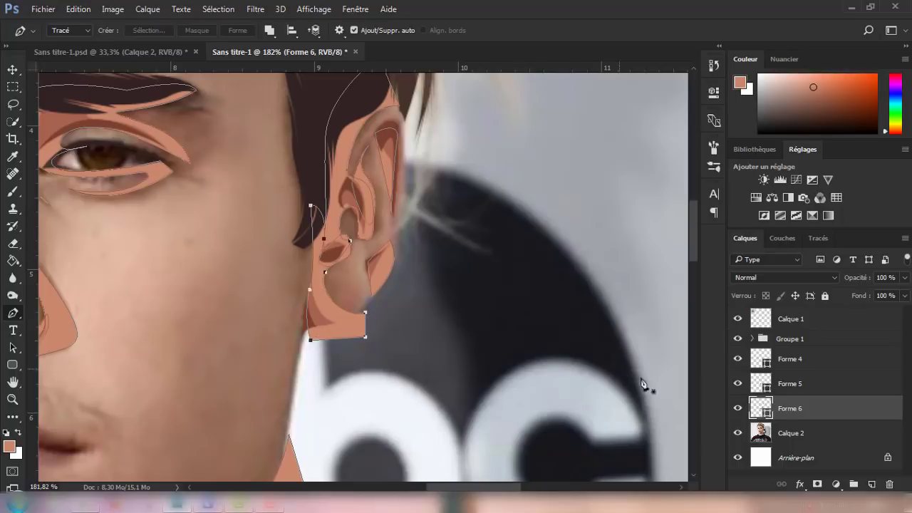
pyautogui.click(737, 432)
pyautogui.hotkey('ctrl', '-')
pyautogui.hotkey('ctrl', '-')
pyautogui.hotkey('ctrl', '-')
pyautogui.hotkey('ctrl', '-')
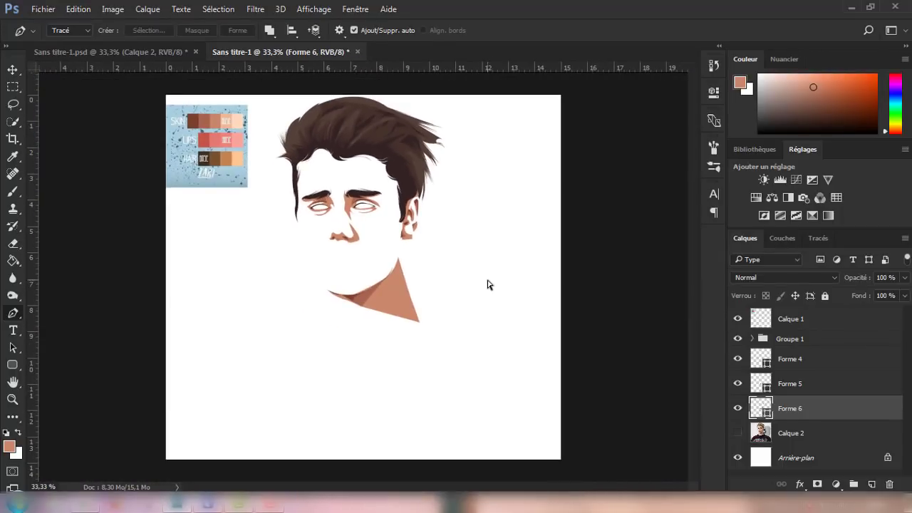
# Set the foreground colour to #ad6953, show Calque 2 again, and add empty layer Calque 3
pyautogui.hotkey('ctrl', '+')
pyautogui.hotkey('ctrl', '+')
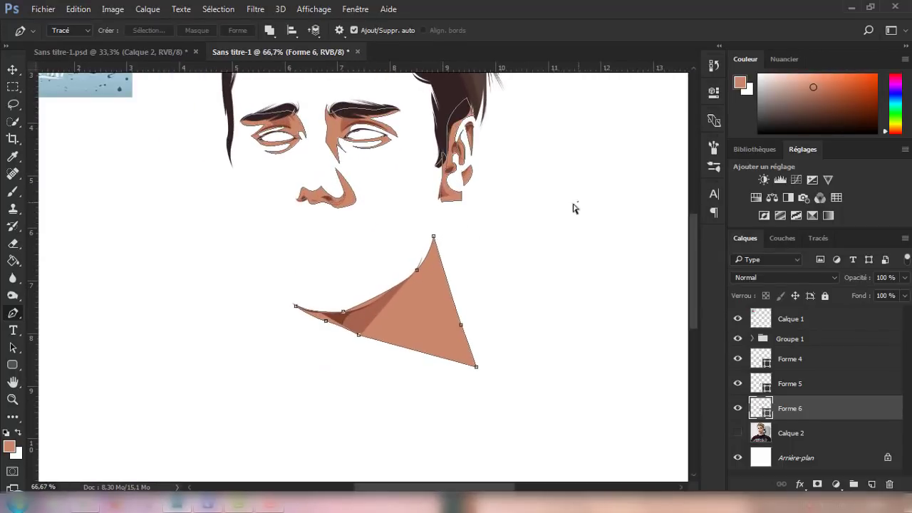
pyautogui.hotkey('ctrl', '+')
pyautogui.hotkey('ctrl', '-')
pyautogui.hotkey('ctrl', '-')
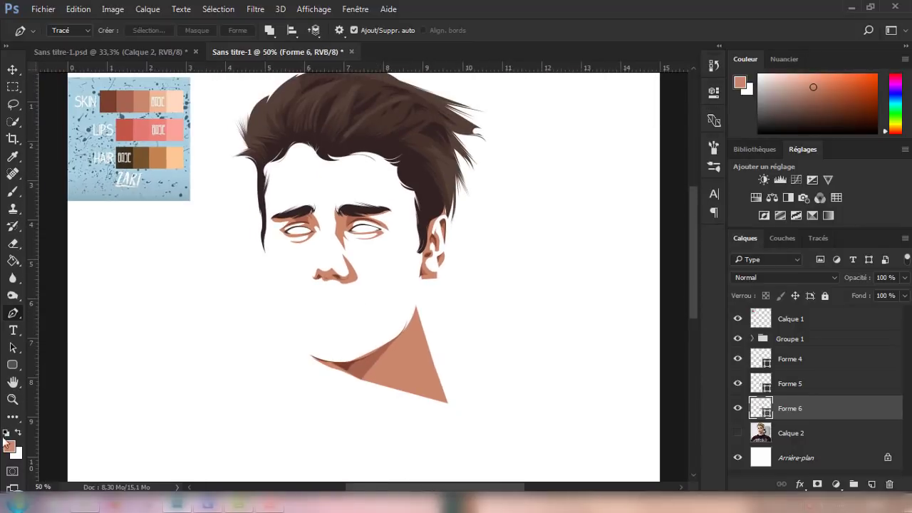
pyautogui.click(8, 445)
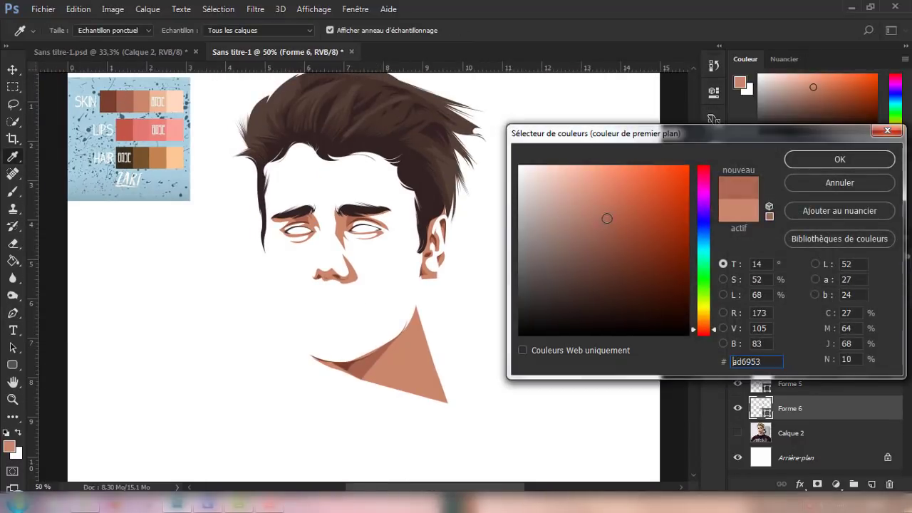
pyautogui.press('Return')
pyautogui.click(737, 432)
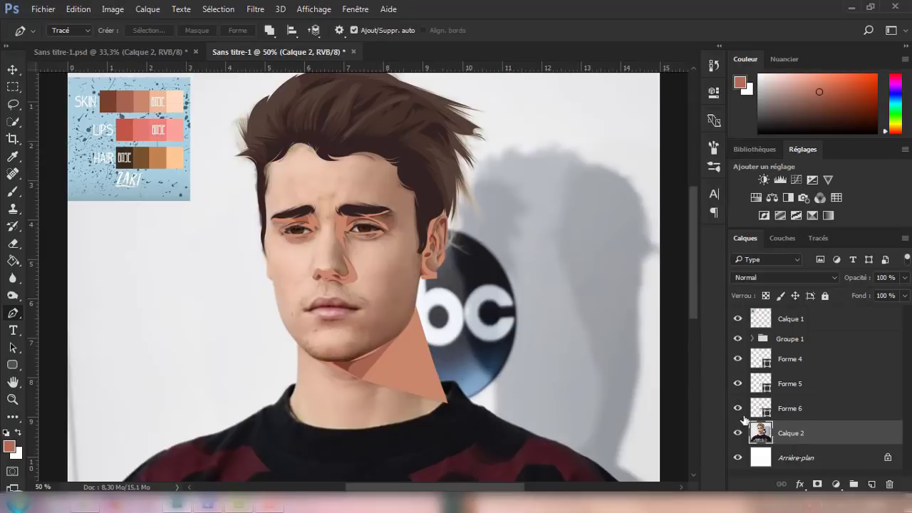
pyautogui.click(870, 484)
# Start the nose shadow as a filled shape and move Forme 7 above Forme 6
pyautogui.hotkey('ctrl', '+')
pyautogui.hotkey('ctrl', '+')
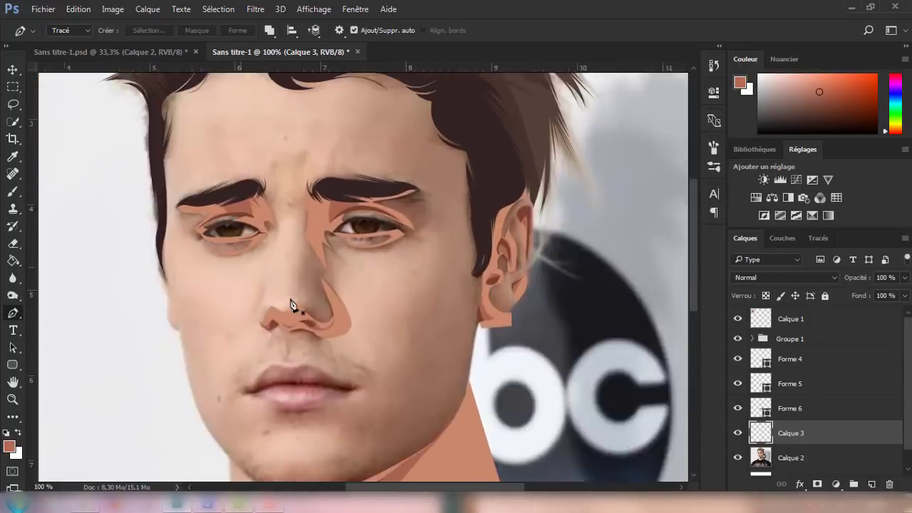
pyautogui.hotkey('ctrl', '+')
pyautogui.moveTo(311, 327); pyautogui.dragTo(309, 319)
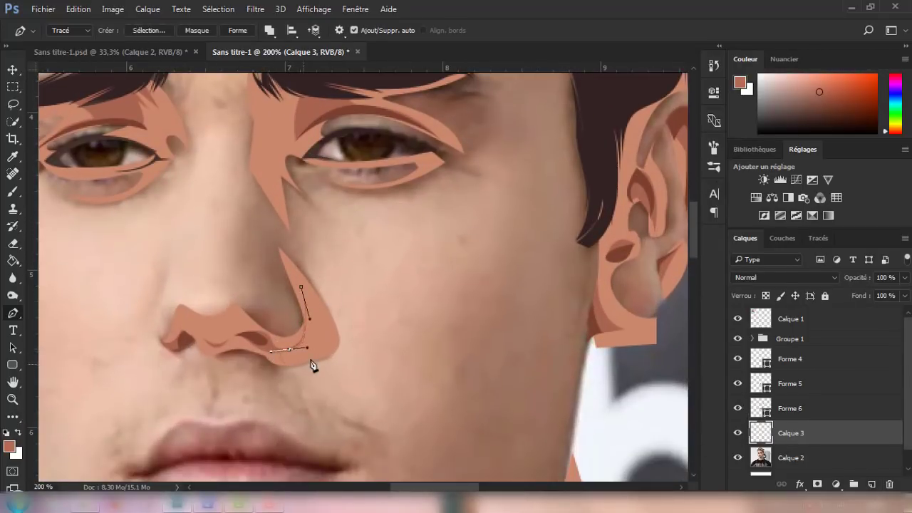
pyautogui.click(237, 30)
pyautogui.moveTo(855, 436); pyautogui.dragTo(814, 399)
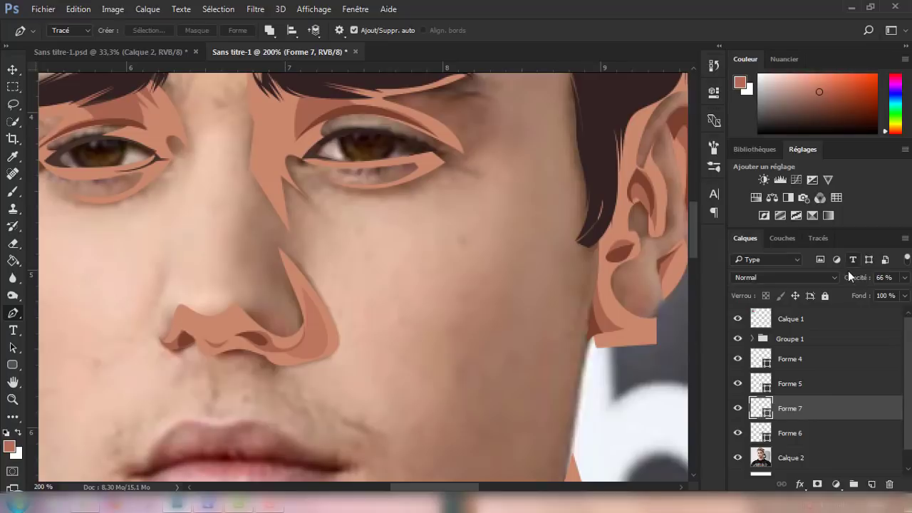
pyautogui.scroll(3, 341, 346)
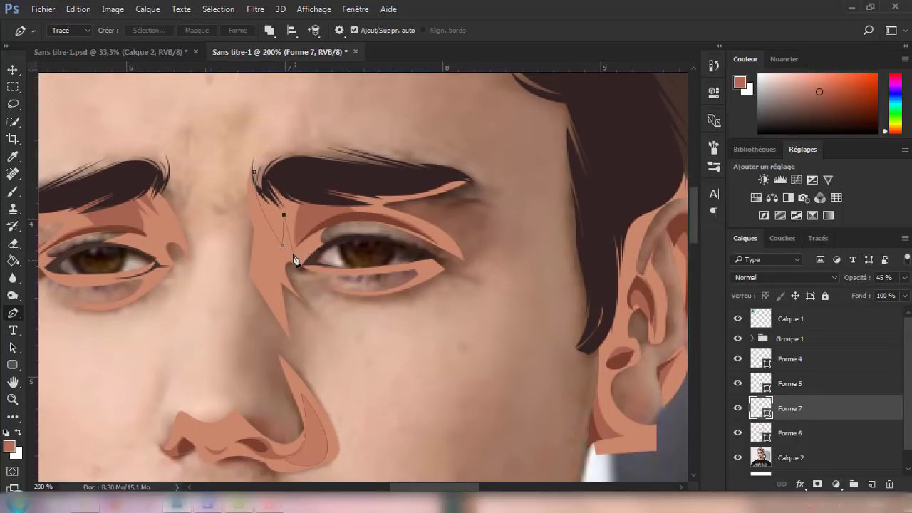
# Add a closed shadow shape from the inner eye corner up under the eyebrow
pyautogui.click(293, 252)
pyautogui.click(362, 174)
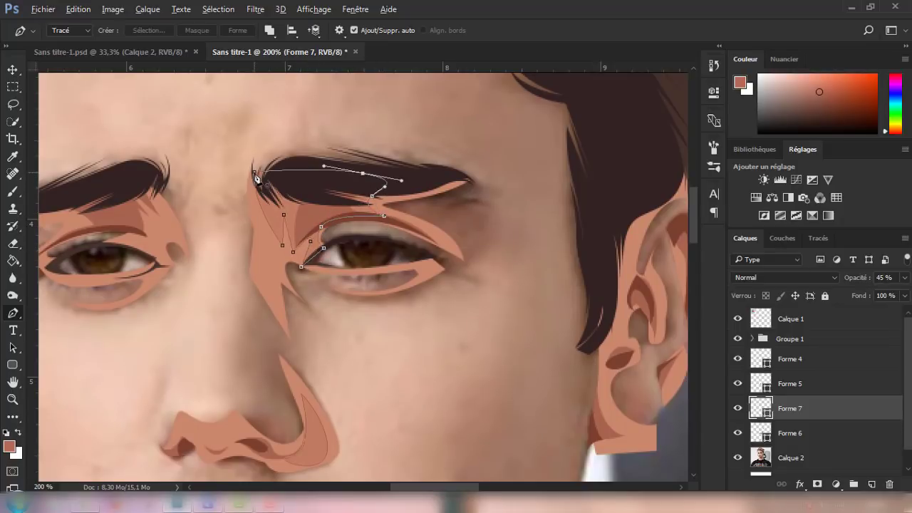
pyautogui.click(253, 171)
pyautogui.moveTo(447, 487); pyautogui.dragTo(426, 487)
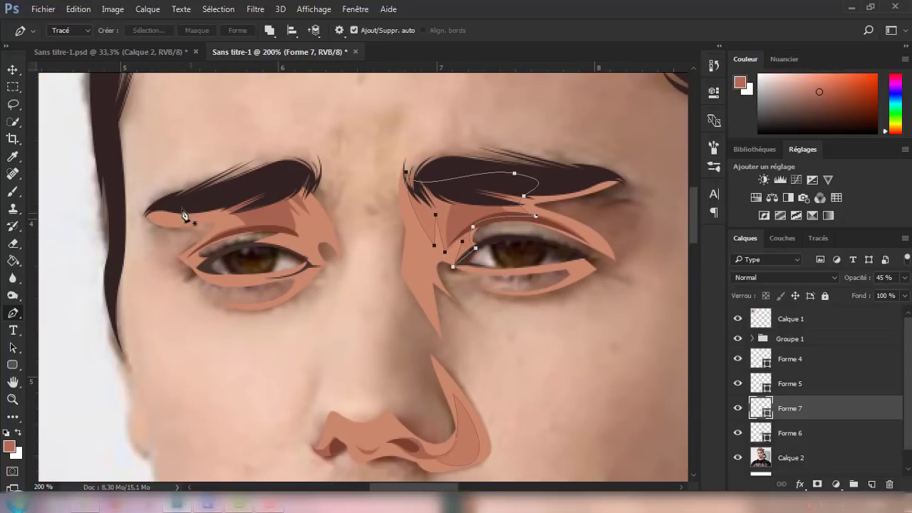
# Shade the left eye's upper lid and the nostril, then zoom out on the portrait
pyautogui.click(189, 257)
pyautogui.moveTo(276, 229); pyautogui.dragTo(272, 226)
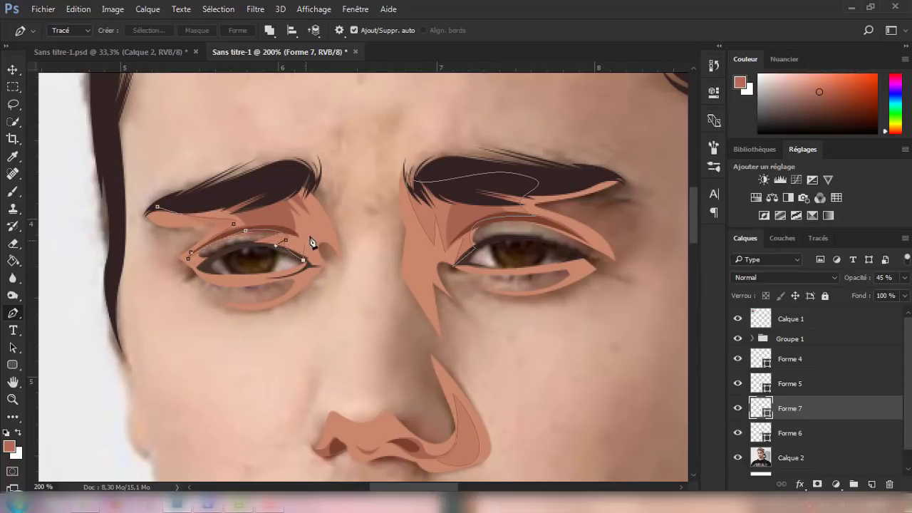
pyautogui.click(157, 208)
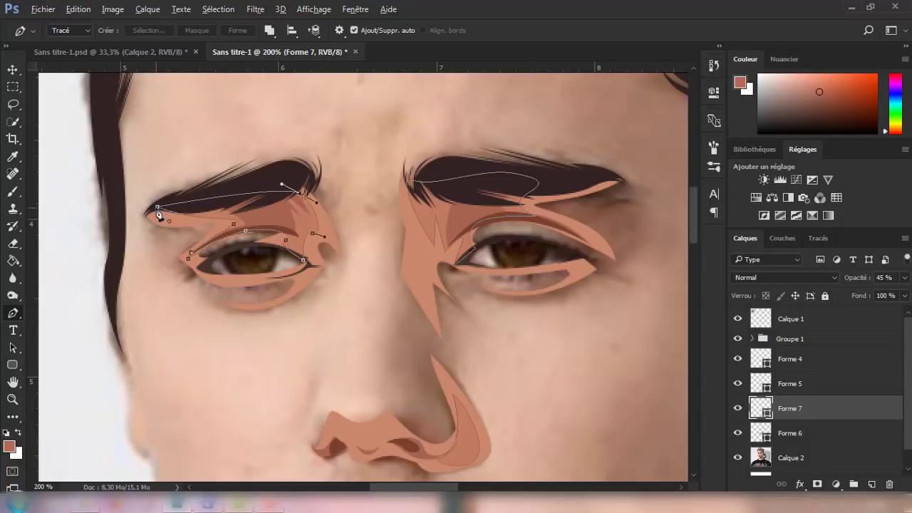
pyautogui.scroll(-5, 368, 343)
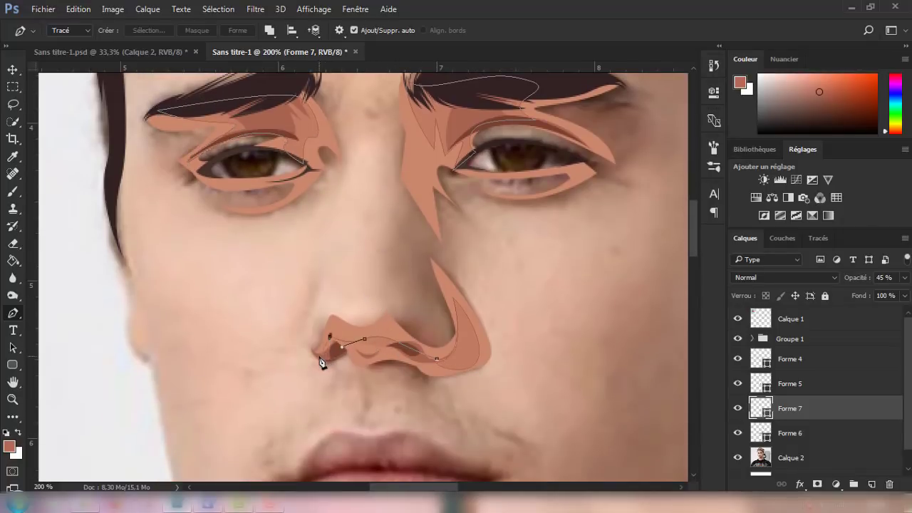
pyautogui.moveTo(342, 352); pyautogui.dragTo(355, 335)
pyautogui.hotkey('ctrl', '-')
pyautogui.hotkey('ctrl', '-')
pyautogui.hotkey('ctrl', '-')
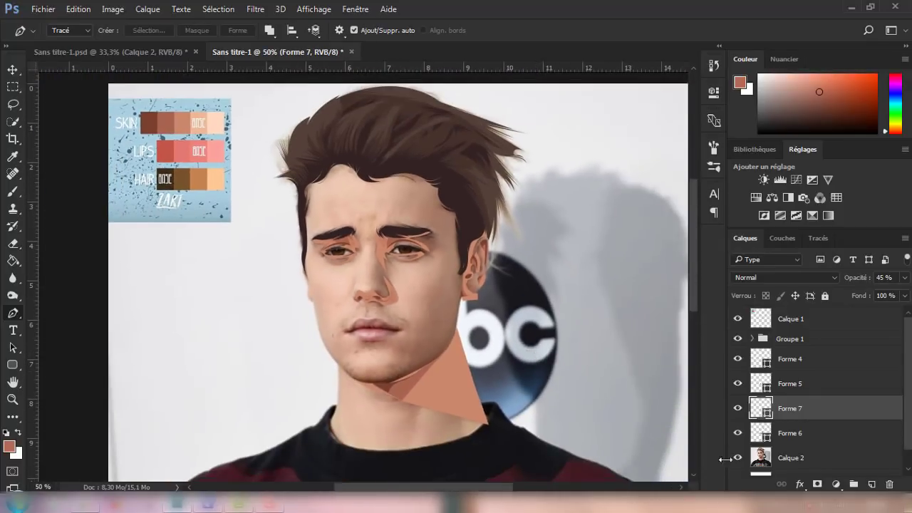
# Add a new empty layer above Calque 2 and hide the Forme 4–7 shadow layers
pyautogui.click(738, 458)
pyautogui.hotkey('ctrl', '-')
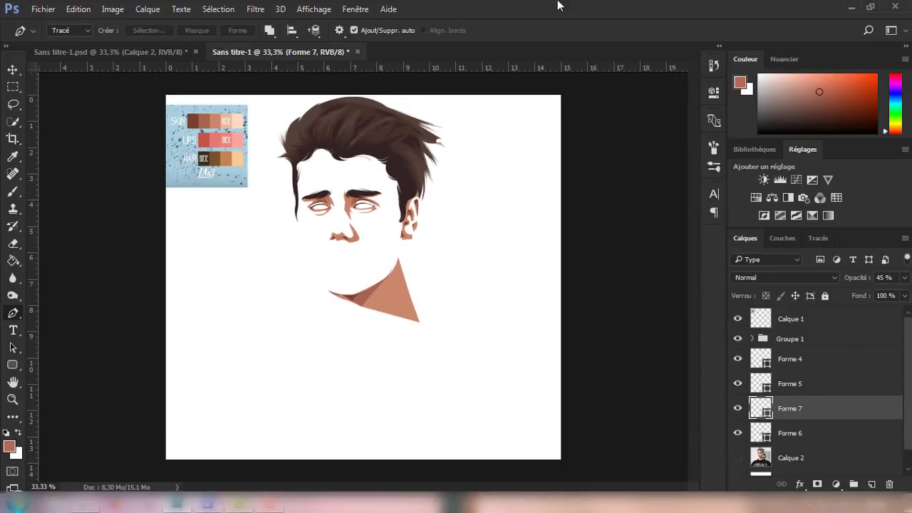
pyautogui.click(738, 457)
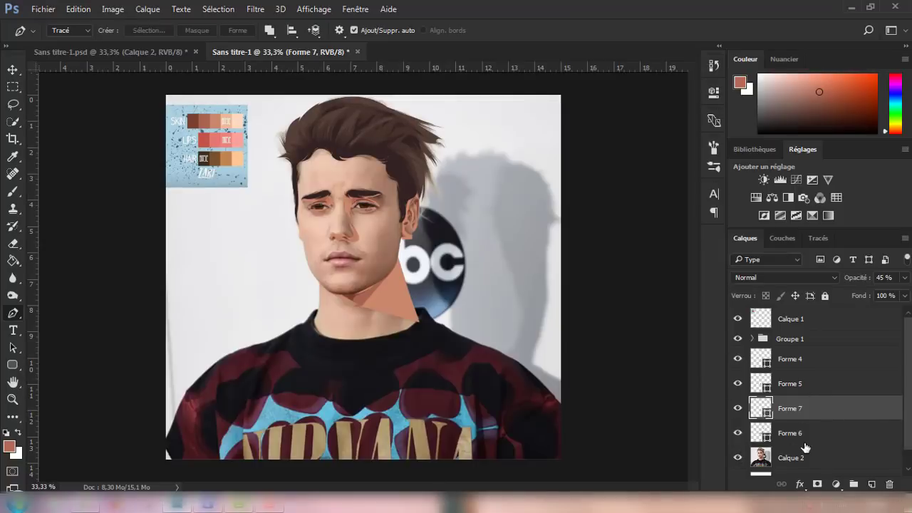
pyautogui.click(827, 460)
pyautogui.click(871, 485)
pyautogui.hotkey('ctrl', '+')
pyautogui.hotkey('ctrl', '+')
pyautogui.click(832, 433)
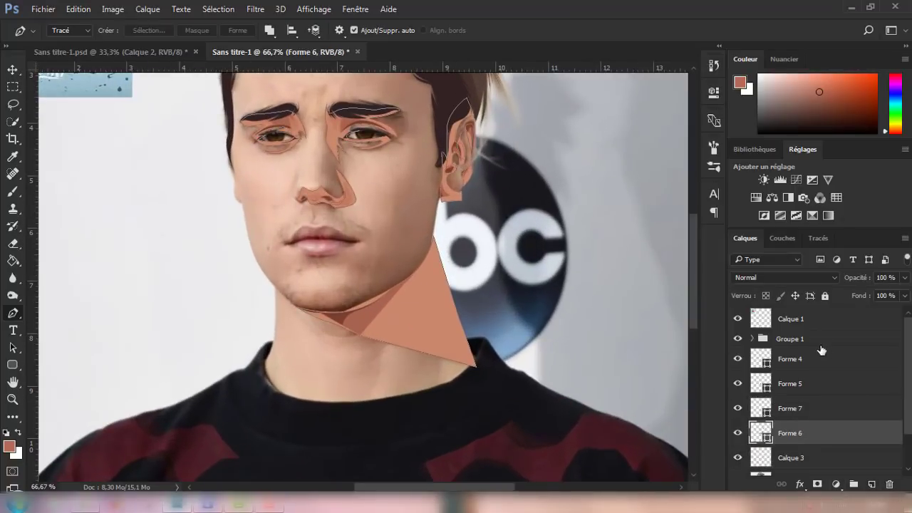
pyautogui.click(820, 360)
pyautogui.moveTo(738, 359); pyautogui.dragTo(738, 433)
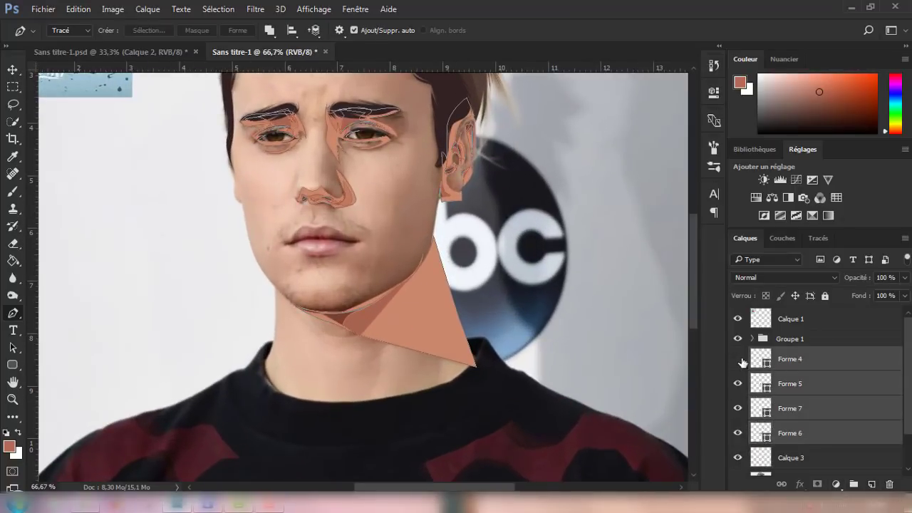
pyautogui.click(819, 457)
# Trace the outline down the neck, along the collar, and up the left jaw to the hairline
pyautogui.scroll(-1, 401, 387)
pyautogui.hotkey('ctrl', '+')
pyautogui.scroll(1, 425, 343)
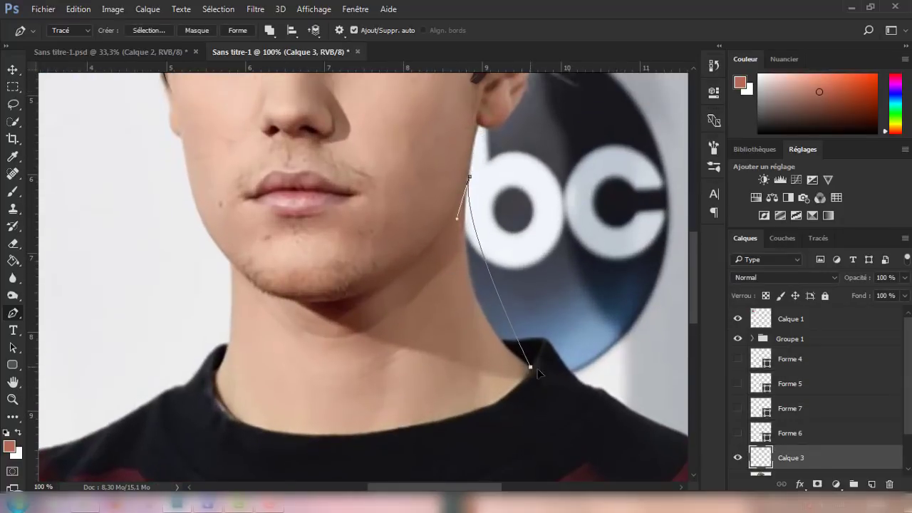
pyautogui.moveTo(530, 367); pyautogui.dragTo(598, 409)
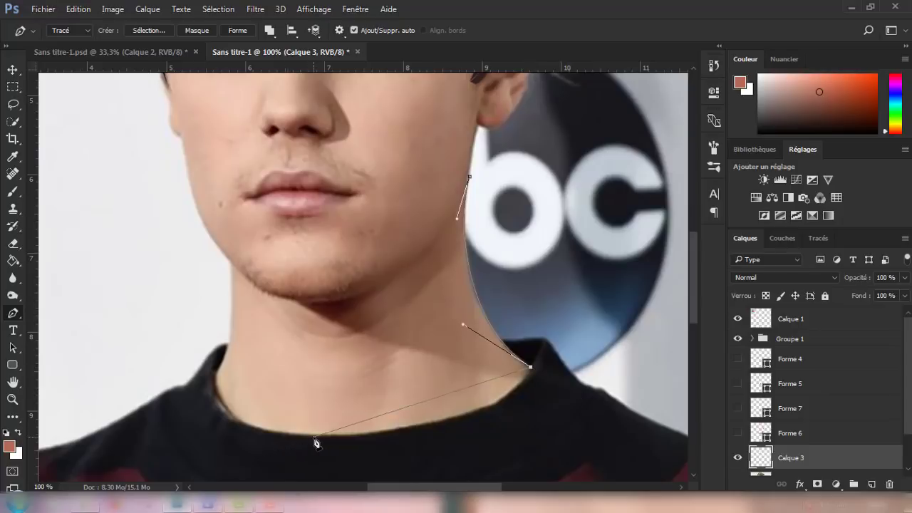
pyautogui.moveTo(315, 434); pyautogui.dragTo(173, 422)
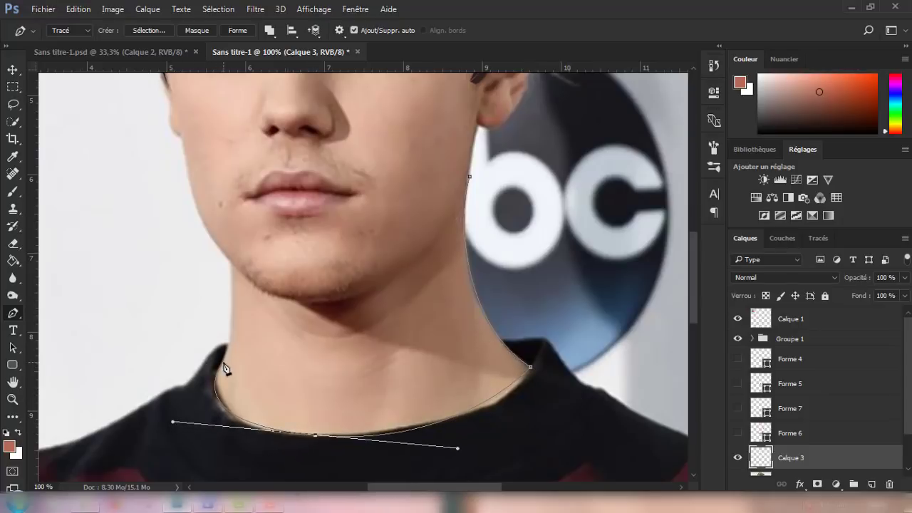
pyautogui.moveTo(224, 365); pyautogui.dragTo(232, 286)
pyautogui.scroll(3, 218, 224)
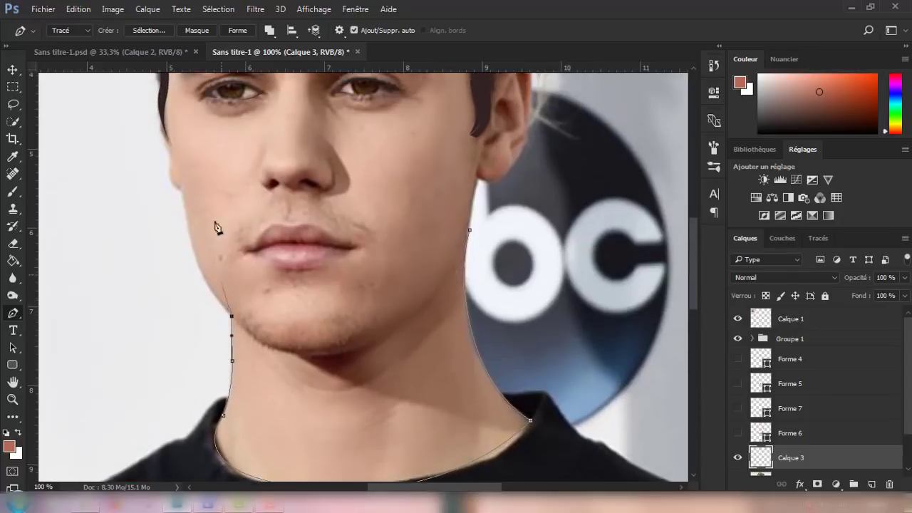
pyautogui.moveTo(182, 198); pyautogui.dragTo(178, 114)
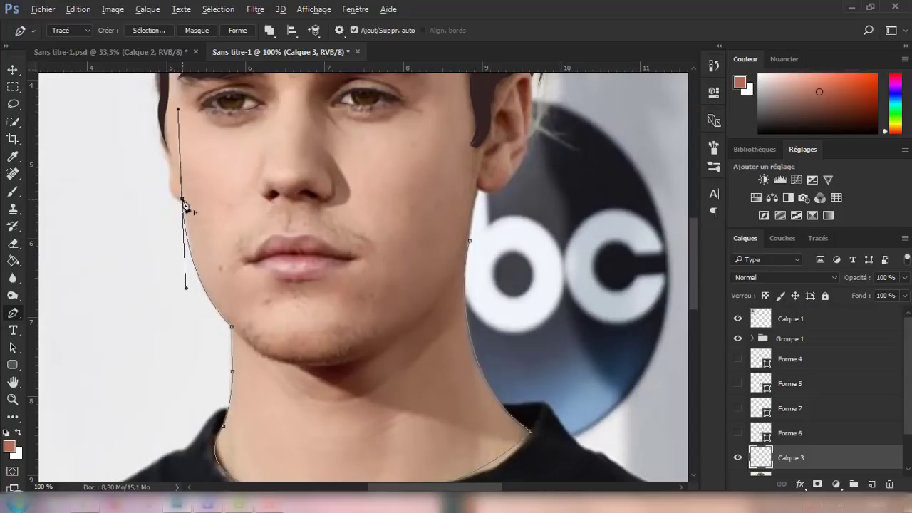
pyautogui.scroll(3, 171, 184)
pyautogui.moveTo(159, 161)
pyautogui.mouseDown()
pyautogui.moveTo(160, 116)
pyautogui.moveTo(192, 147)
pyautogui.mouseUp()
# Finish the face path past the right ear and jaw, then pick light skin #edb696
pyautogui.scroll(3, 158, 116)
pyautogui.scroll(3, 158, 114)
pyautogui.scroll(2, 385, 182)
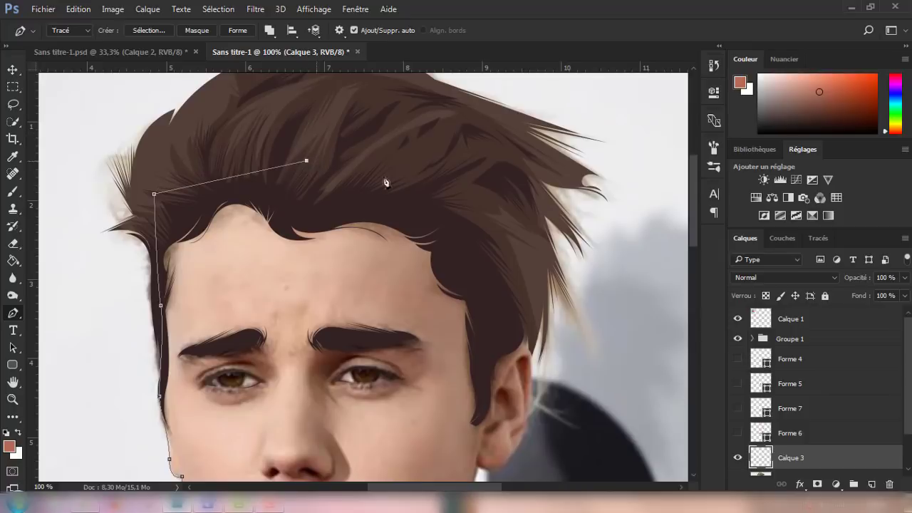
pyautogui.scroll(-3, 517, 240)
pyautogui.moveTo(526, 223); pyautogui.dragTo(525, 246)
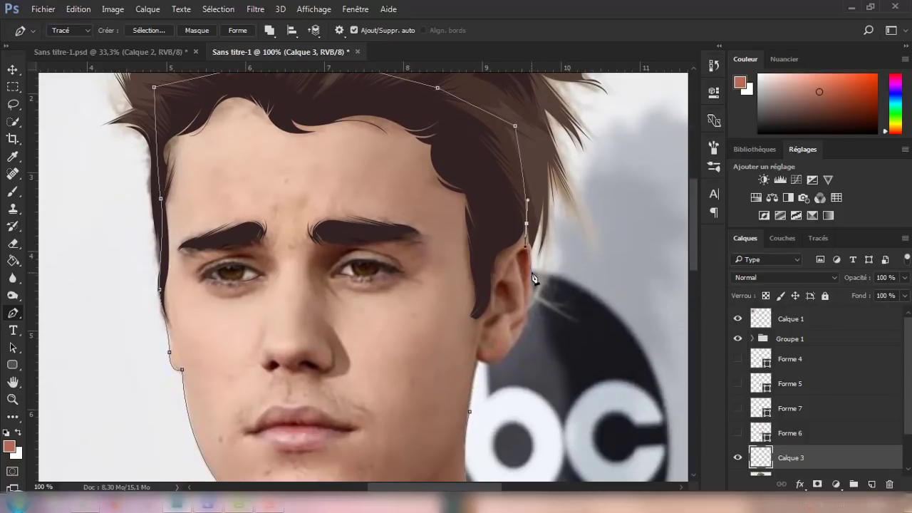
pyautogui.scroll(-1, 524, 322)
pyautogui.moveTo(477, 314); pyautogui.dragTo(428, 305)
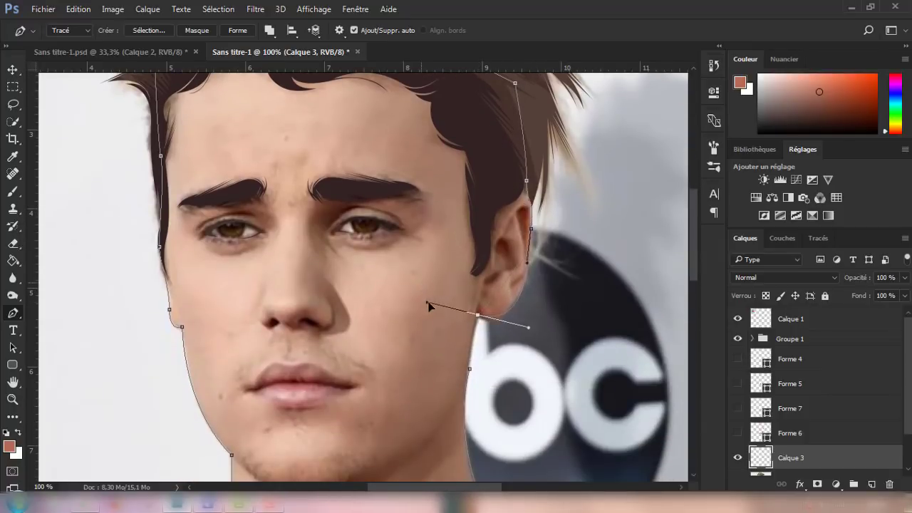
pyautogui.moveTo(469, 369); pyautogui.dragTo(468, 395)
pyautogui.scroll(-1, 438, 295)
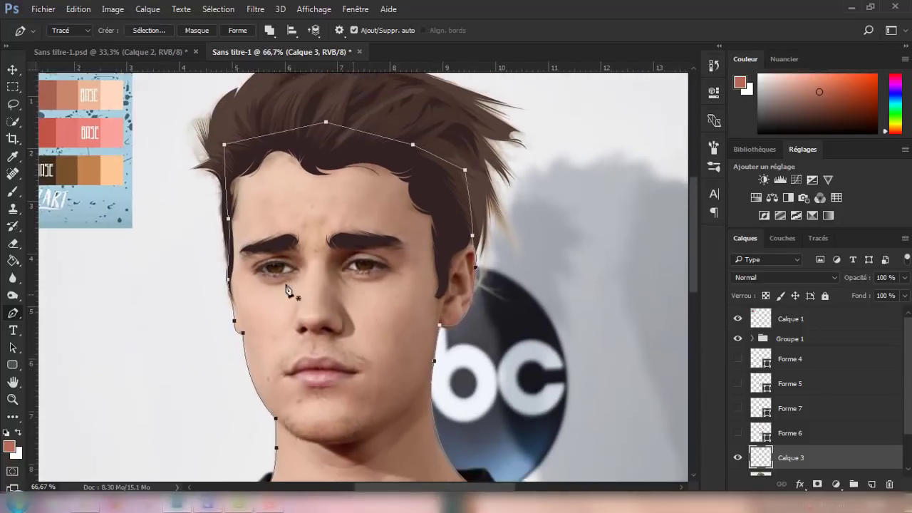
pyautogui.scroll(2, 295, 285)
pyautogui.click(10, 447)
# Fill the face shape with light peach skin, show the Forme 4–7 shadows, and hide Calque 2
pyautogui.click(107, 127)
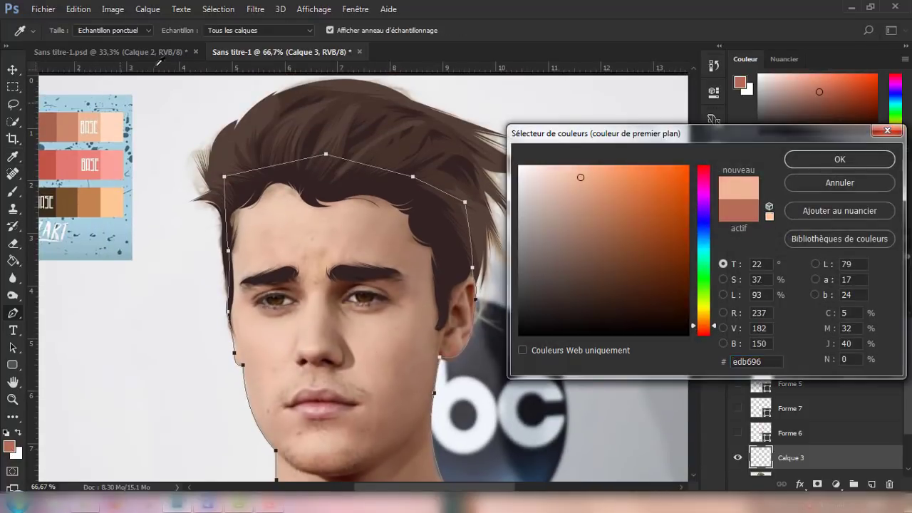
pyautogui.click(839, 159)
pyautogui.scroll(-1, 794, 436)
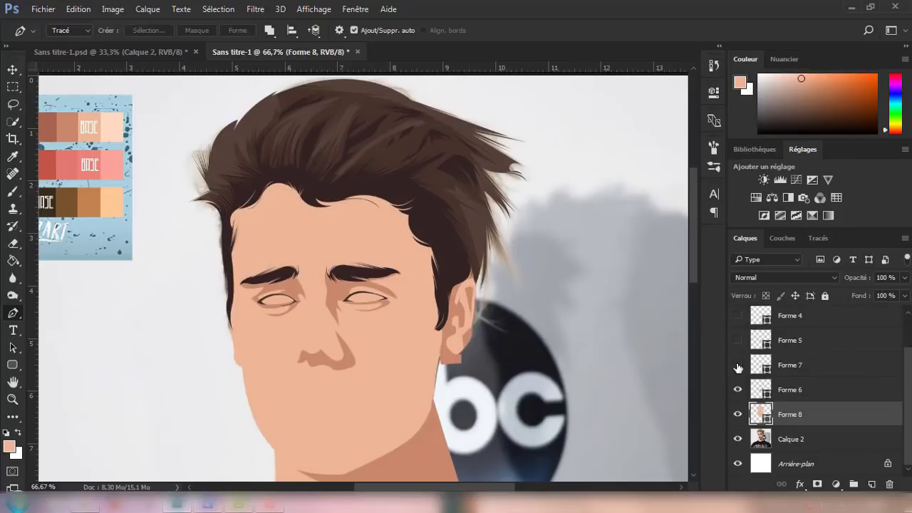
pyautogui.moveTo(737, 389); pyautogui.dragTo(737, 315)
pyautogui.click(736, 440)
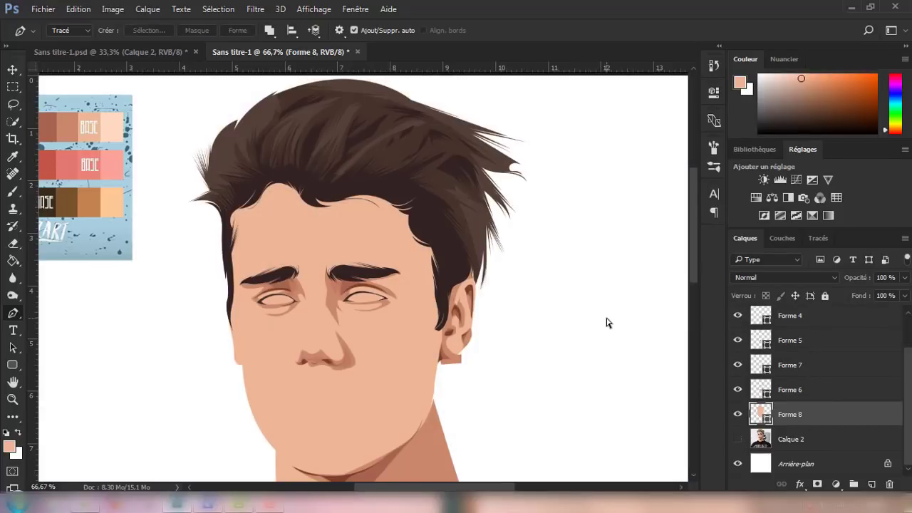
pyautogui.hotkey('ctrl', '-')
# Clip Forme 4–6 to the face shape and add a layer mask to Forme 6
pyautogui.click(791, 389)
pyautogui.scroll(1, 811, 378)
pyautogui.keyDown('shift'); pyautogui.click(809, 360); pyautogui.keyUp('shift')
pyautogui.rightClick(808, 360)
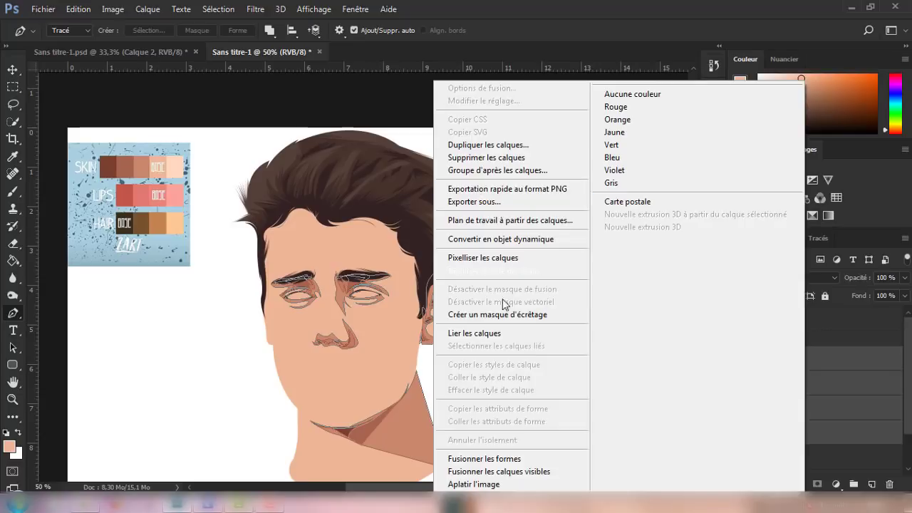
pyautogui.click(502, 311)
pyautogui.hotkey('ctrl', '-')
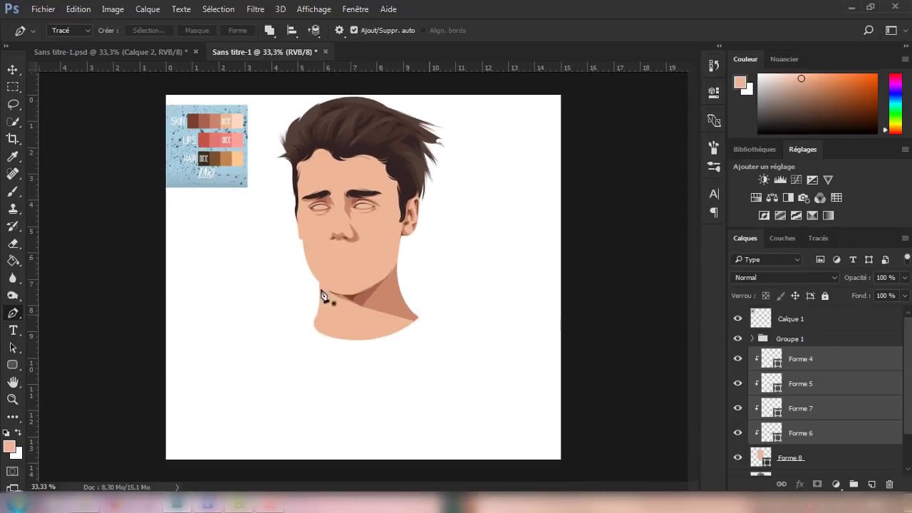
pyautogui.click(826, 432)
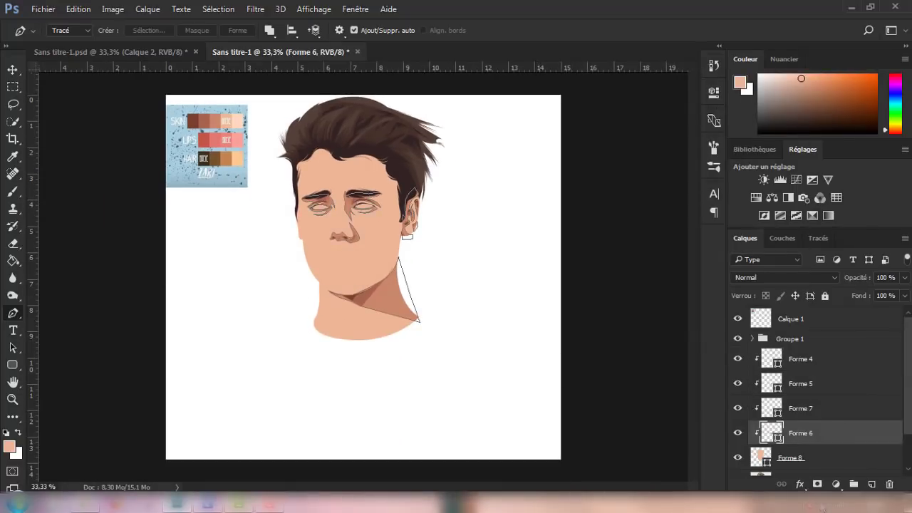
pyautogui.click(818, 484)
pyautogui.hotkey('ctrl', '+')
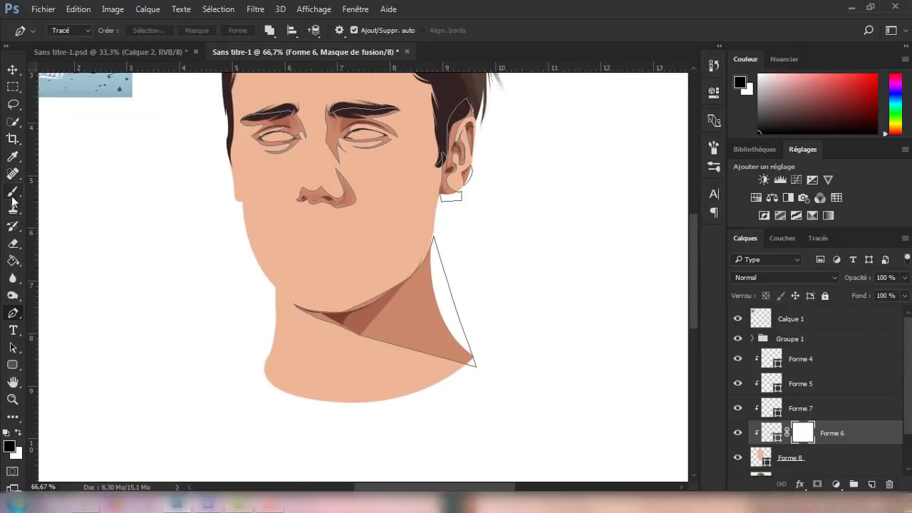
# Paint black on Forme 6's mask with a 494 px soft brush to fade the neck shadow
pyautogui.click(13, 191)
pyautogui.click(69, 30)
pyautogui.click(156, 72)
pyautogui.moveTo(468, 386); pyautogui.dragTo(495, 371)
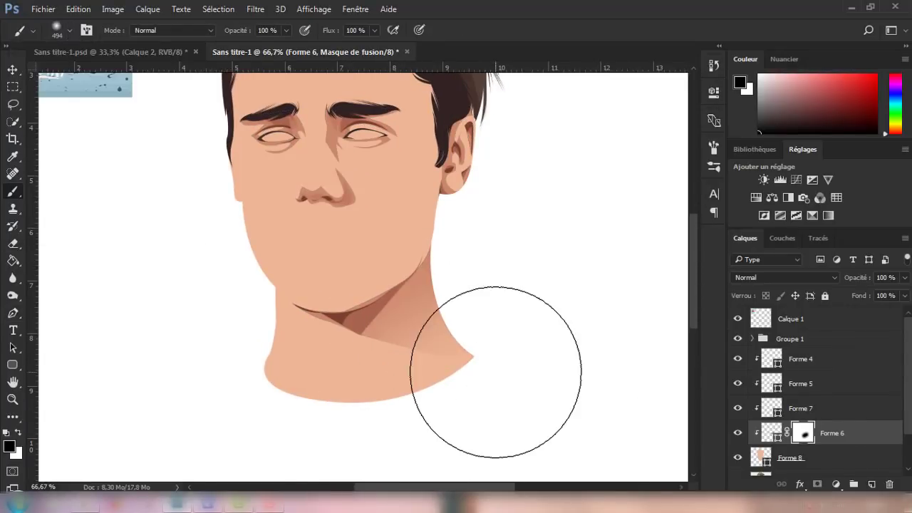
# Add layer masks to Forme 7, Forme 5 and Forme 4 and paint each to soften it
pyautogui.click(800, 408)
pyautogui.click(817, 484)
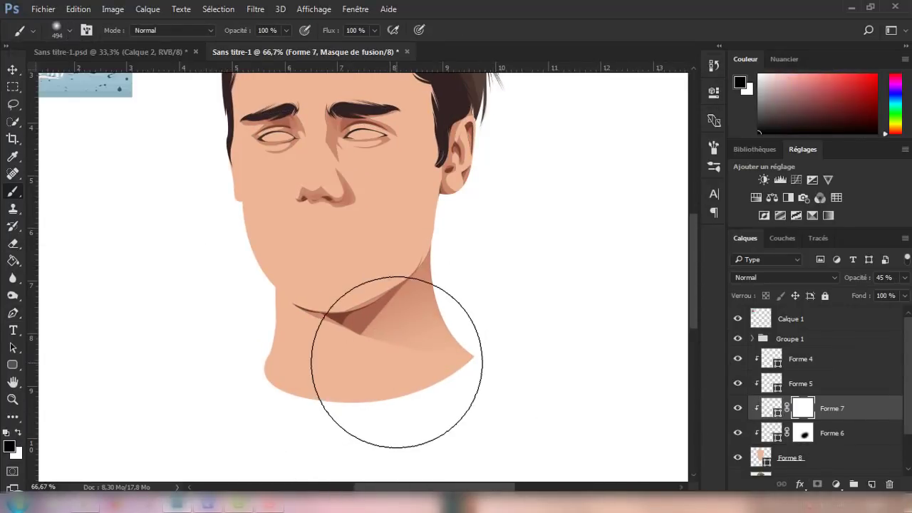
pyautogui.click(396, 362)
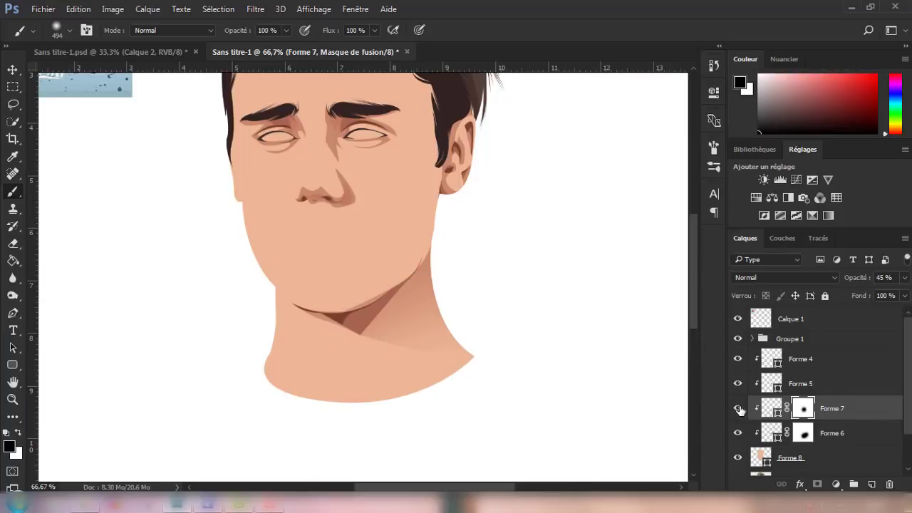
pyautogui.click(824, 383)
pyautogui.click(817, 485)
pyautogui.click(407, 382)
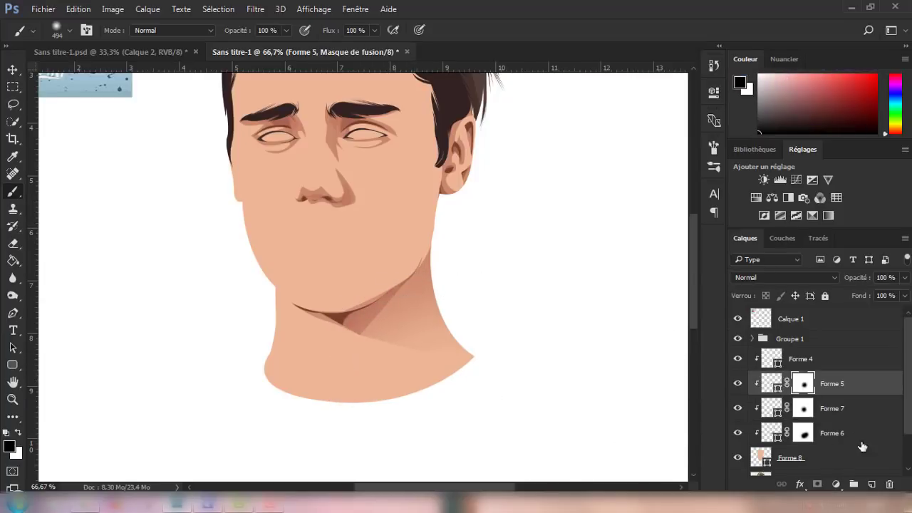
pyautogui.click(805, 360)
pyautogui.click(817, 485)
pyautogui.click(378, 376)
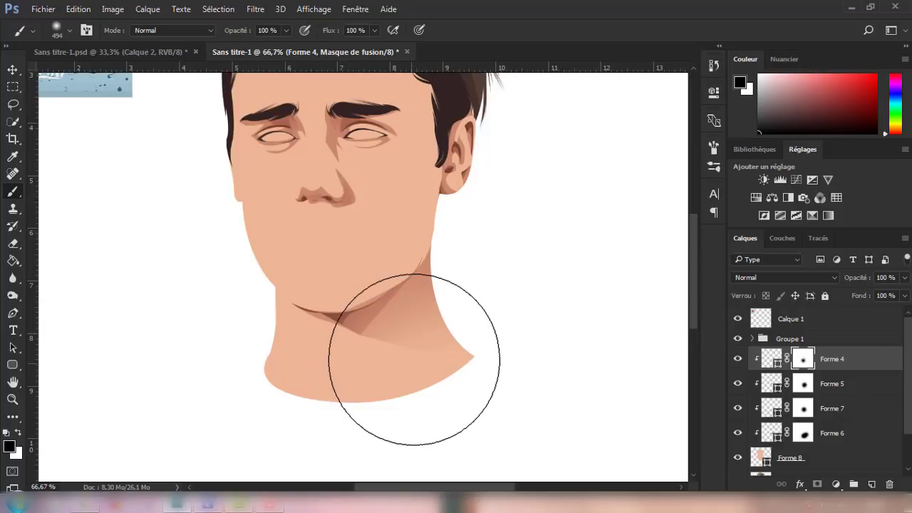
# Return to the Pen tool with the Forme 6 neck shadow layer selected
pyautogui.scroll(-2, 609, 262)
pyautogui.scroll(-2, 668, 259)
pyautogui.scroll(3, 668, 259)
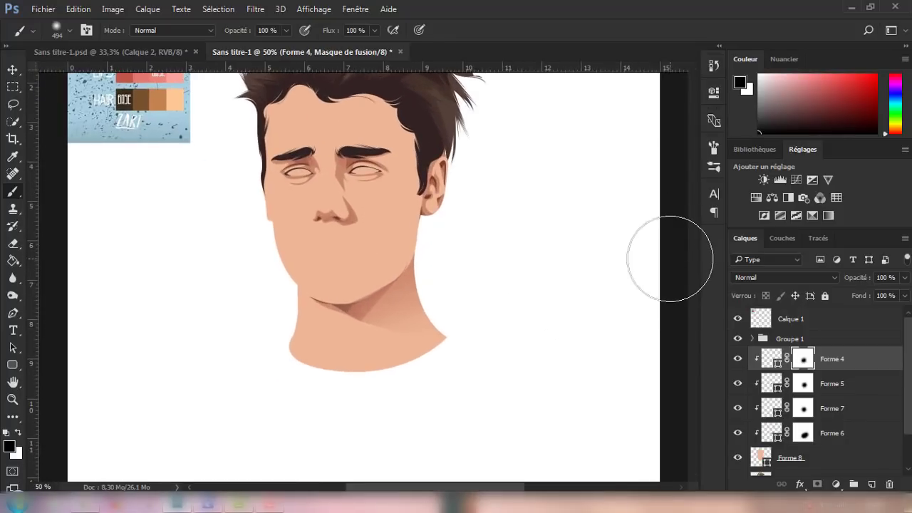
pyautogui.scroll(-1, 397, 299)
pyautogui.press('p')
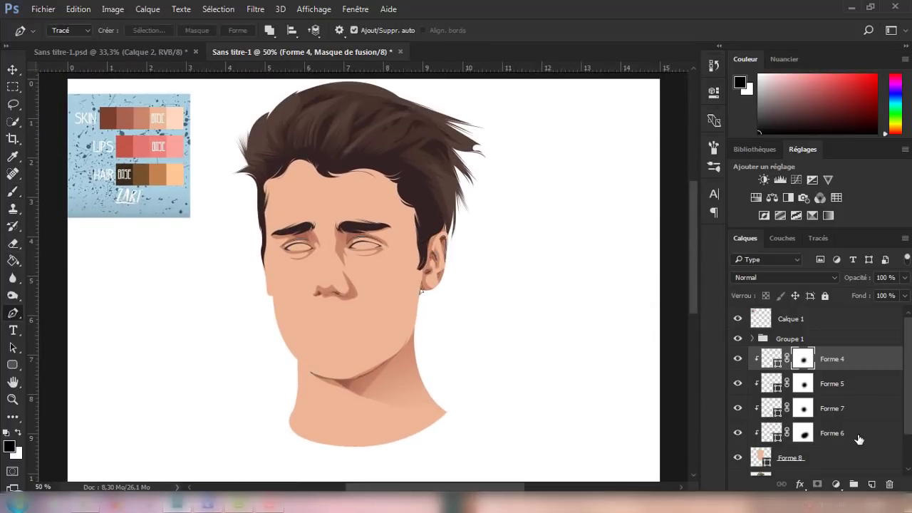
pyautogui.click(858, 432)
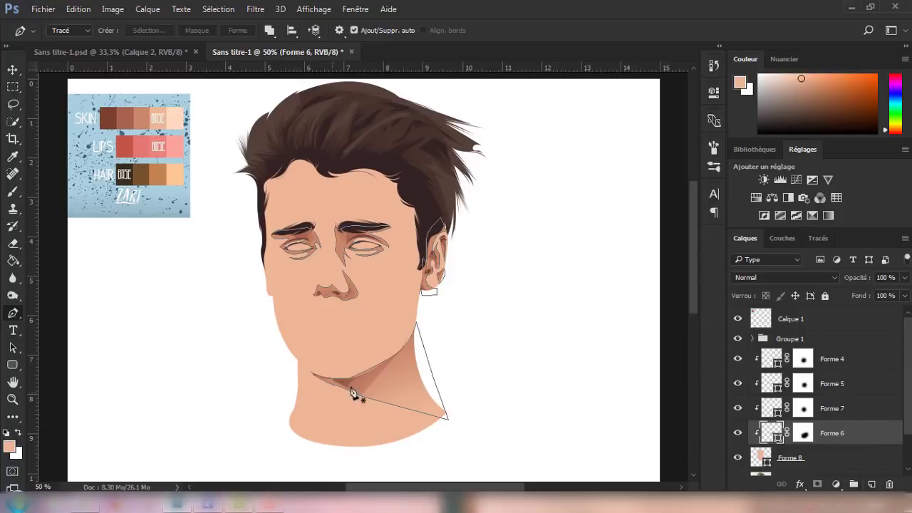
# Put the Pen in Shape mode and zoom to 100% on the neck
pyautogui.scroll(-3, 486, 359)
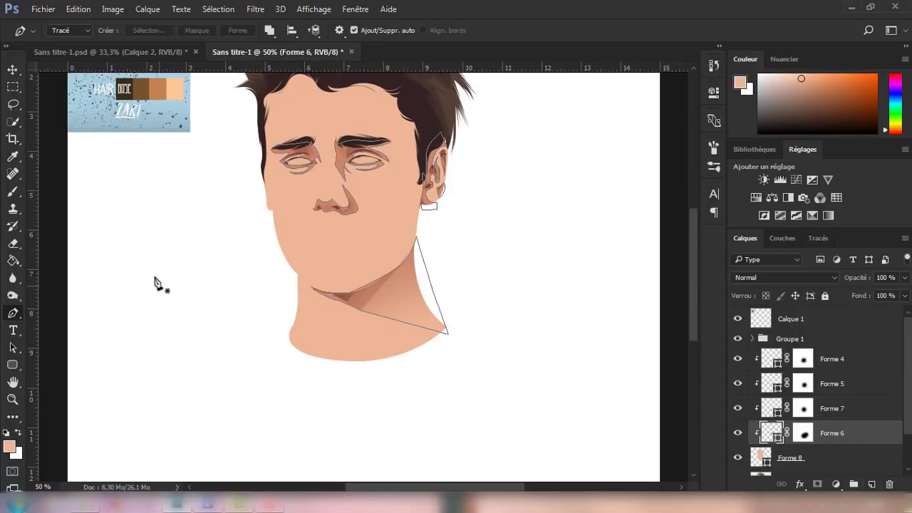
pyautogui.scroll(2, 155, 281)
pyautogui.click(68, 43)
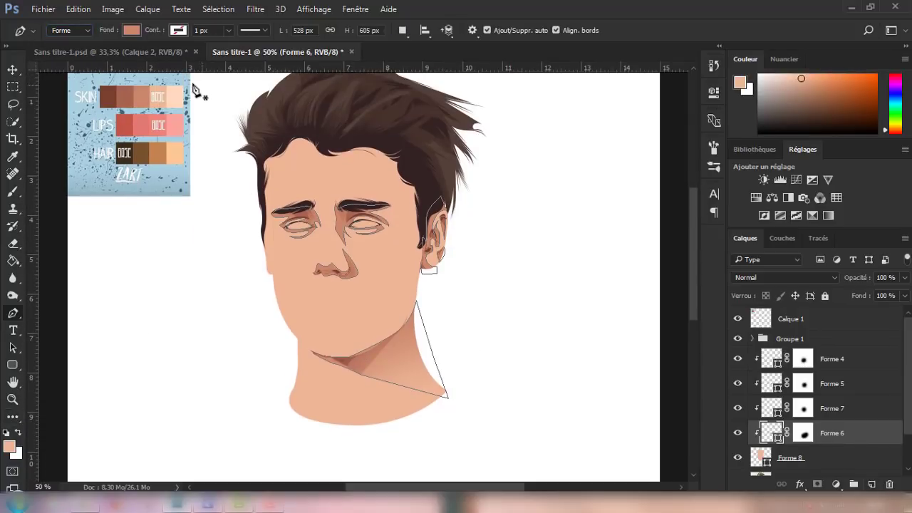
pyautogui.scroll(-2, 509, 230)
pyautogui.hotkey('ctrl', '+')
pyautogui.scroll(-3, 470, 213)
pyautogui.hotkey('ctrl', '+')
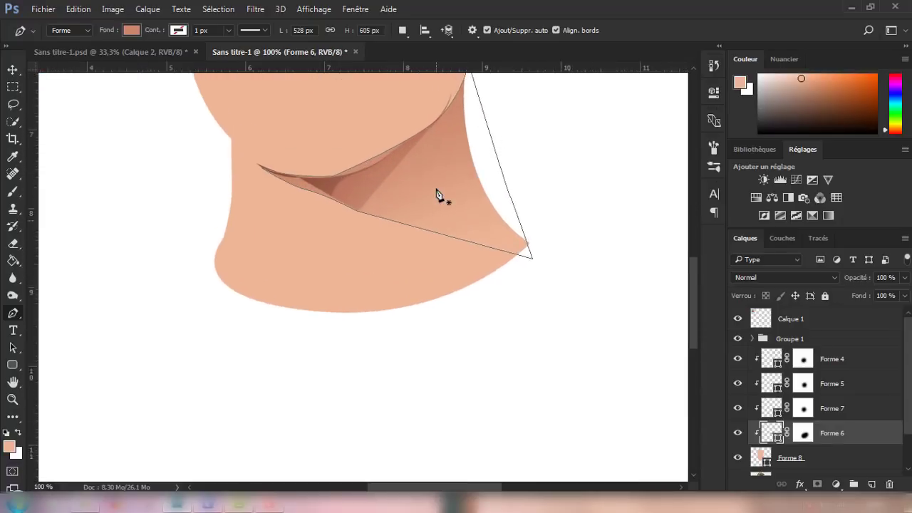
pyautogui.scroll(3, 470, 228)
# Draw the closed Forme 9 shadow shape under the jaw on the side of the neck
pyautogui.moveTo(474, 252); pyautogui.dragTo(463, 209)
pyautogui.click(418, 246)
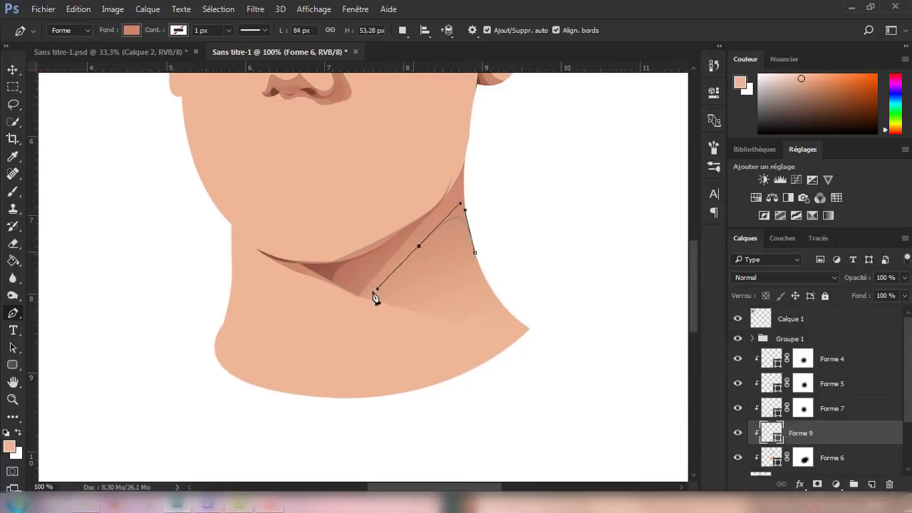
pyautogui.moveTo(371, 295); pyautogui.dragTo(353, 290)
pyautogui.moveTo(443, 195); pyautogui.dragTo(459, 173)
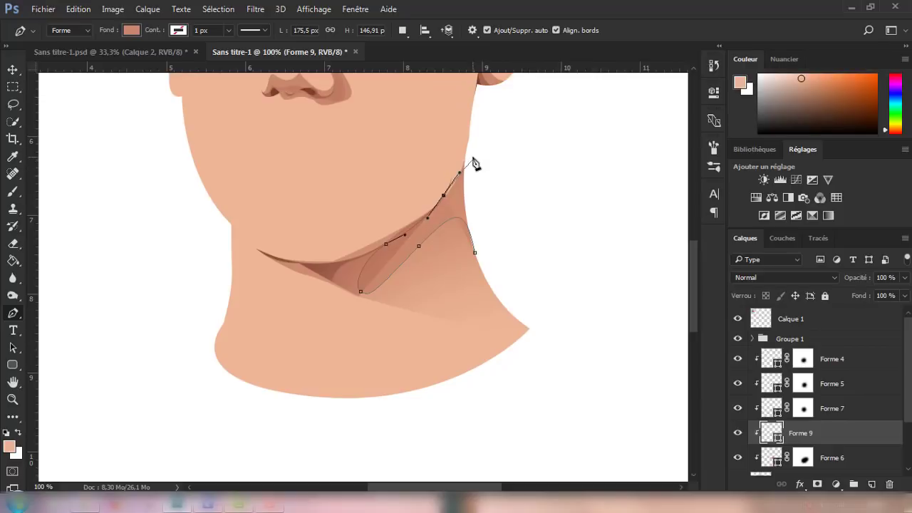
pyautogui.click(476, 253)
# Add a layer mask to Forme 9, then soften Forme 4's mask near the chin
pyautogui.press('b')
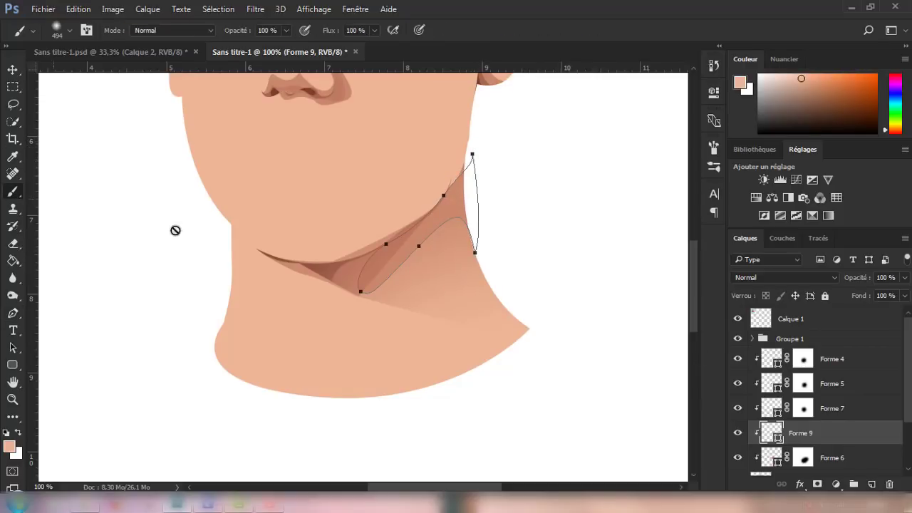
pyautogui.click(835, 484)
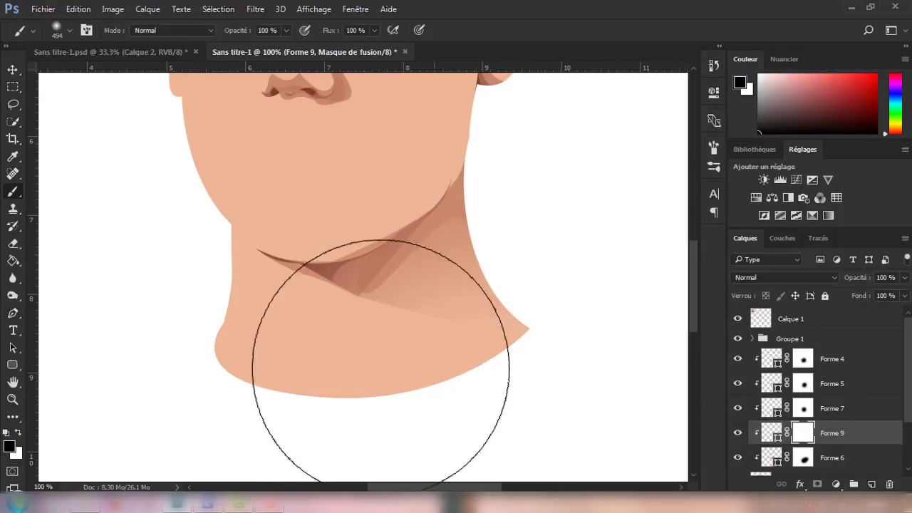
pyautogui.scroll(-5, 371, 343)
pyautogui.scroll(2, 643, 254)
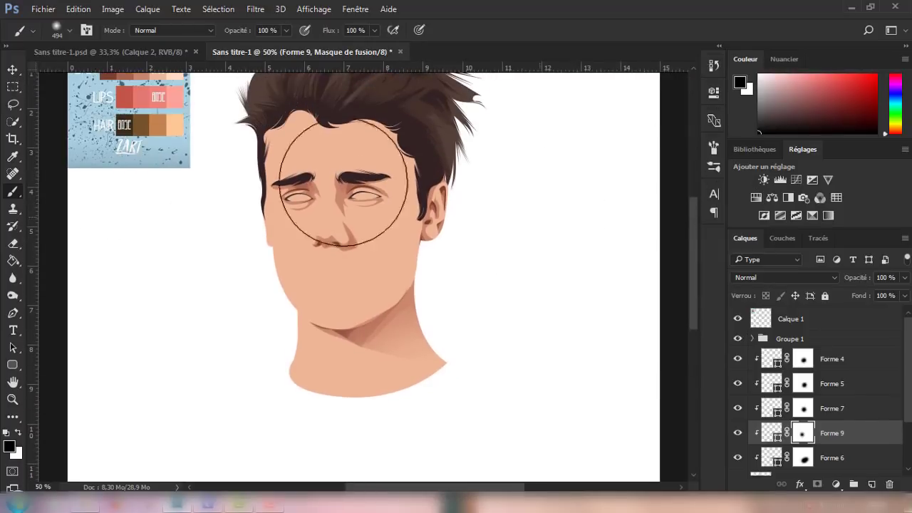
pyautogui.click(802, 359)
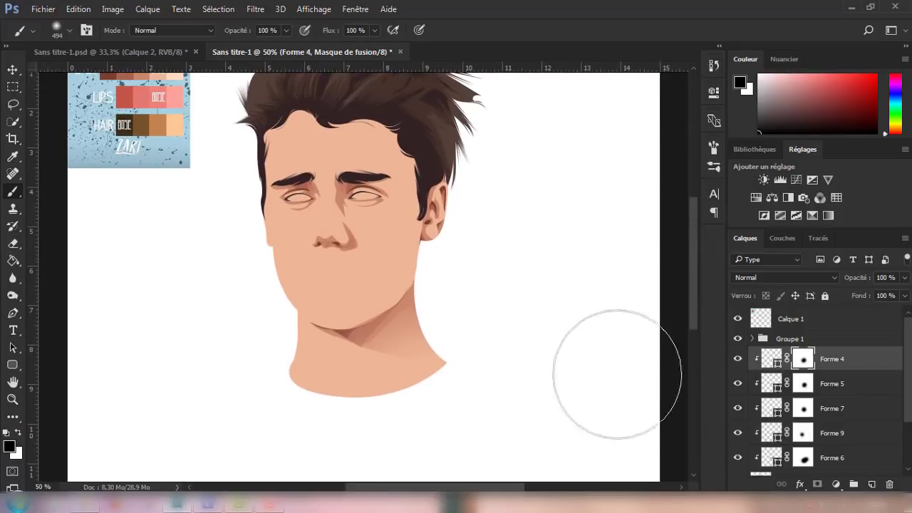
pyautogui.moveTo(285, 324); pyautogui.dragTo(275, 329)
# Touch up the Forme 4 shadow mask, then zoom in to 100% on the face
pyautogui.press('x')
pyautogui.hotkey('ctrl', '-')
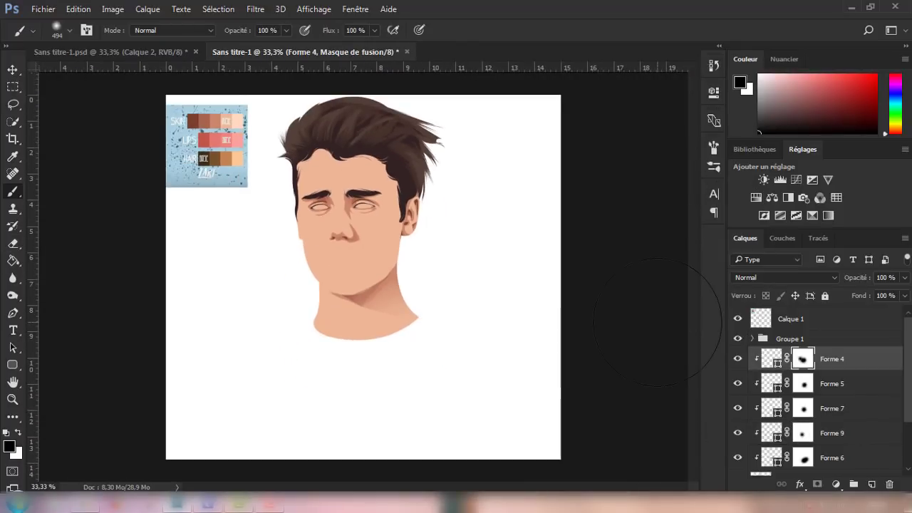
pyautogui.moveTo(376, 275); pyautogui.dragTo(383, 281)
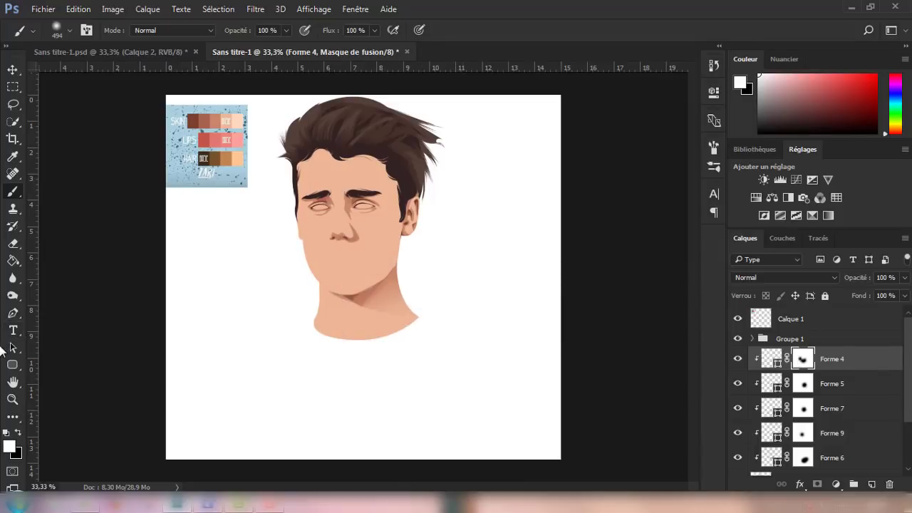
pyautogui.hotkey('ctrl', '+')
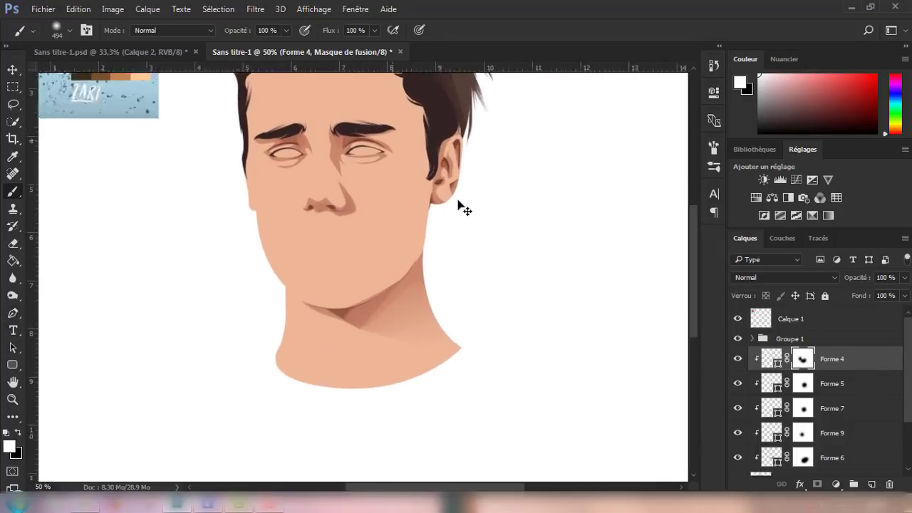
pyautogui.hotkey('ctrl', '+')
# Set the brush to about 92 px with black as the painting colour
pyautogui.click(64, 33)
pyautogui.moveTo(156, 73); pyautogui.dragTo(115, 72)
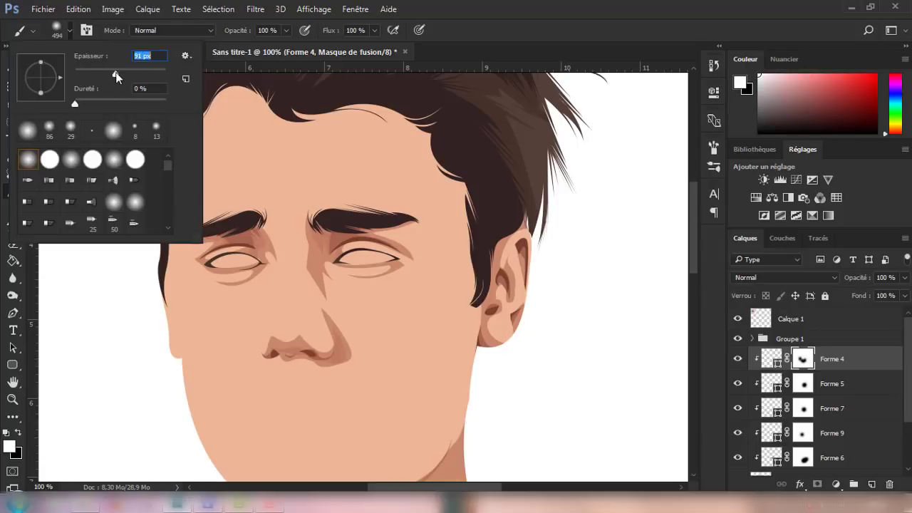
pyautogui.press('Return')
pyautogui.press('x')
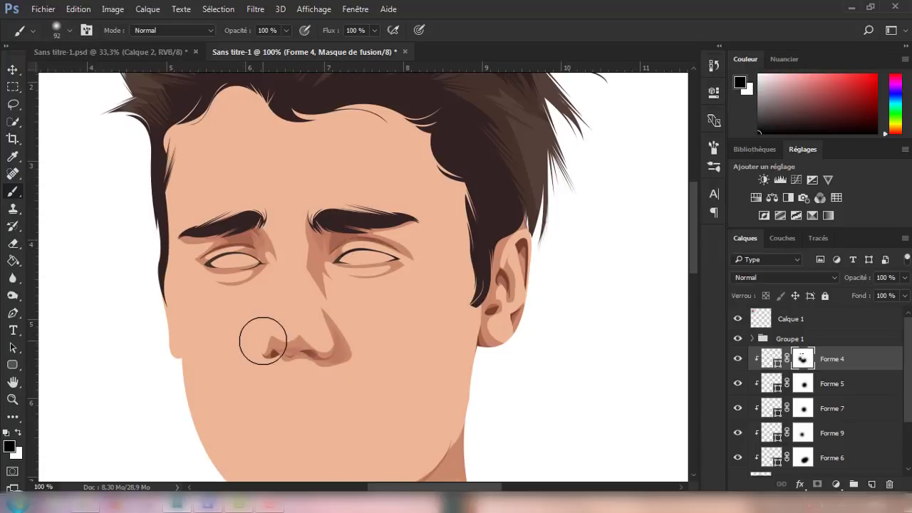
# Soften the nose, brow and eye shadows on the Forme 5, 7 and 6 masks at 47% opacity
pyautogui.click(804, 382)
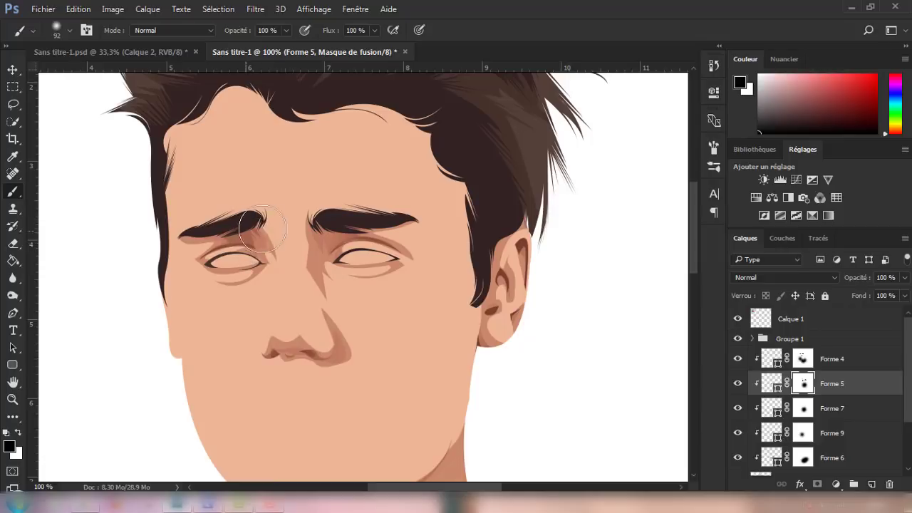
pyautogui.hotkey('alt', '[')
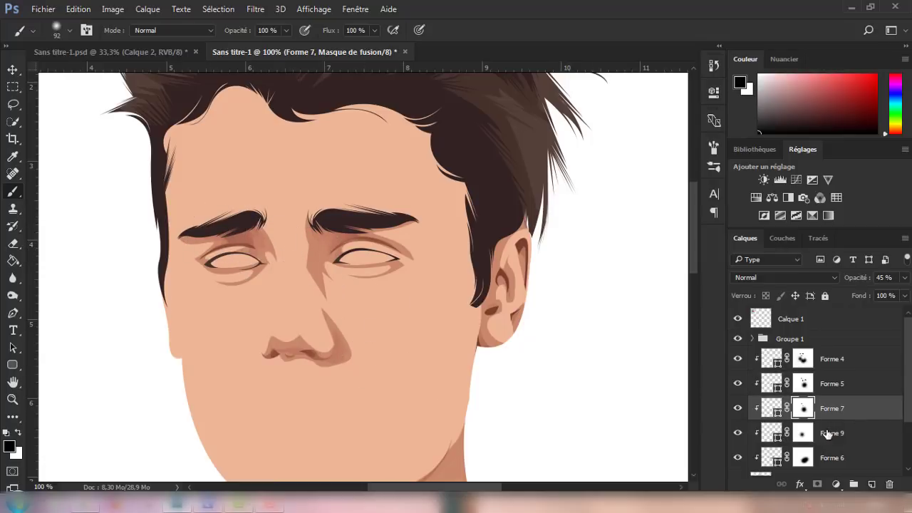
pyautogui.hotkey('alt', '[')
pyautogui.hotkey('alt', '[')
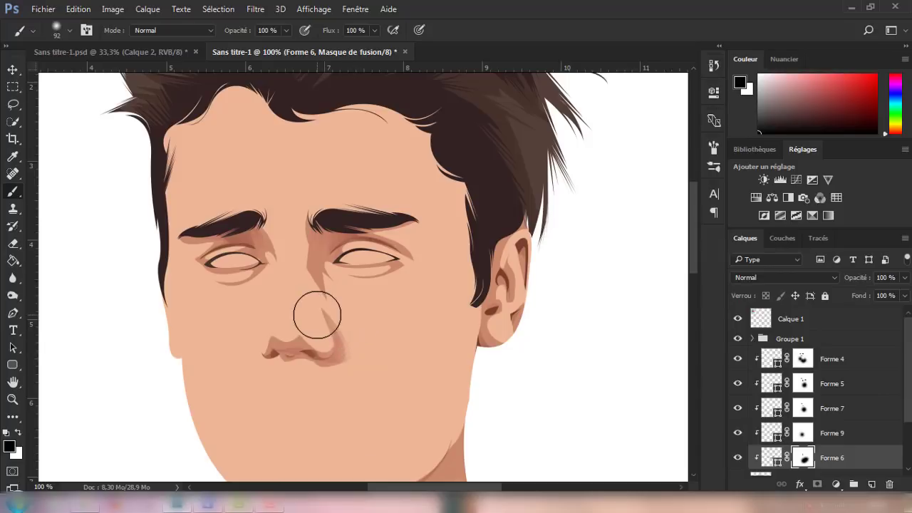
pyautogui.moveTo(317, 315); pyautogui.dragTo(337, 316)
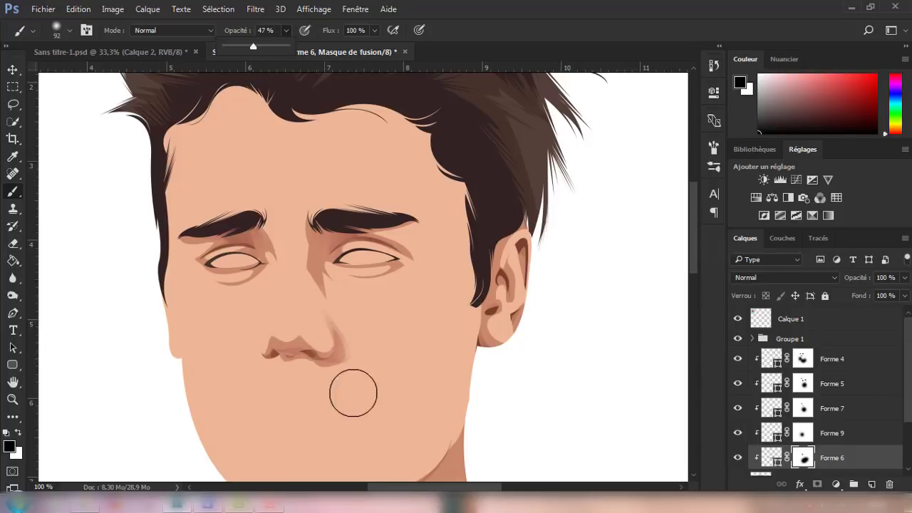
pyautogui.click(306, 285)
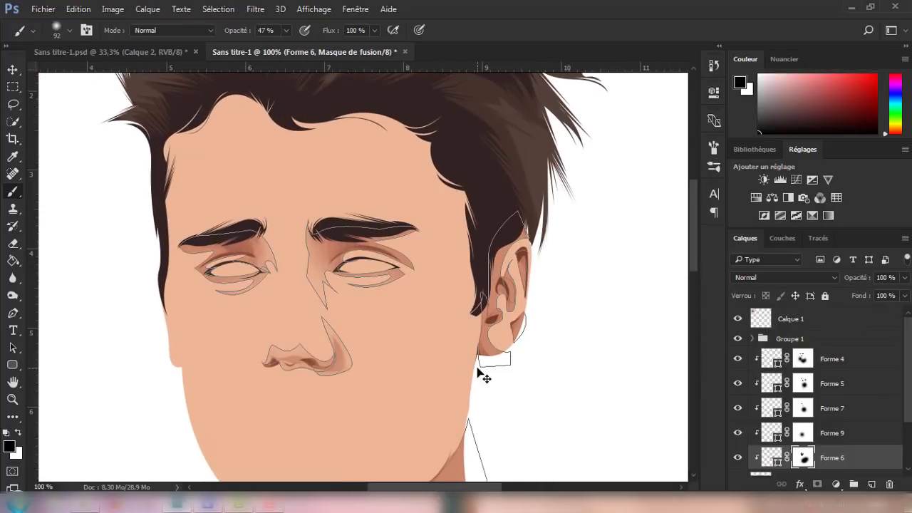
pyautogui.scroll(-3, 473, 366)
pyautogui.scroll(-2, 368, 342)
pyautogui.scroll(3, 332, 299)
pyautogui.scroll(3, 357, 293)
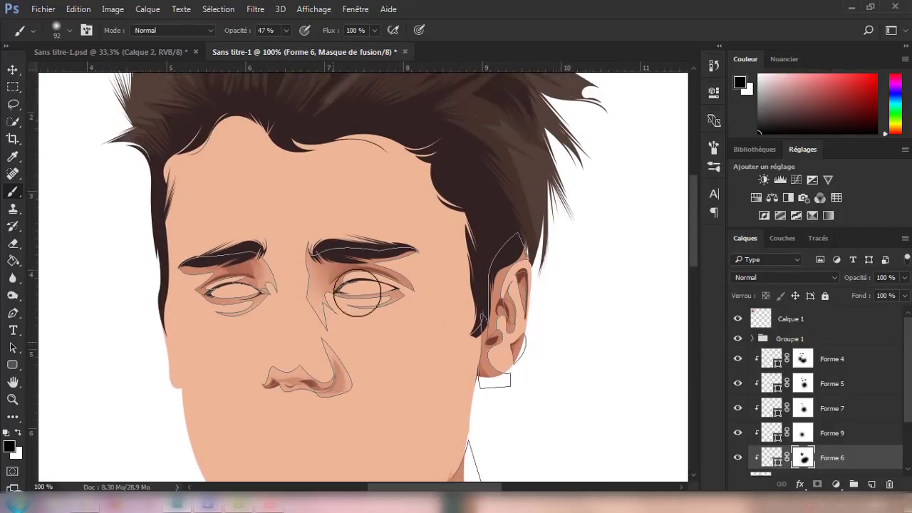
pyautogui.hotkey('ctrl', '-')
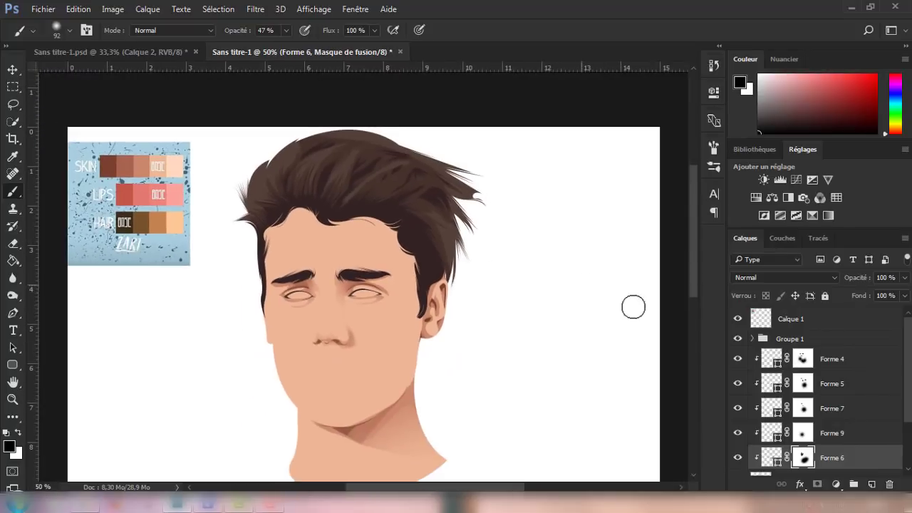
# Start the Forme 10 pen shadow at the hairline, curving down to the eyebrow, with Forme 8 hidden
pyautogui.click(854, 438)
pyautogui.click(12, 313)
pyautogui.hotkey('ctrl', '+')
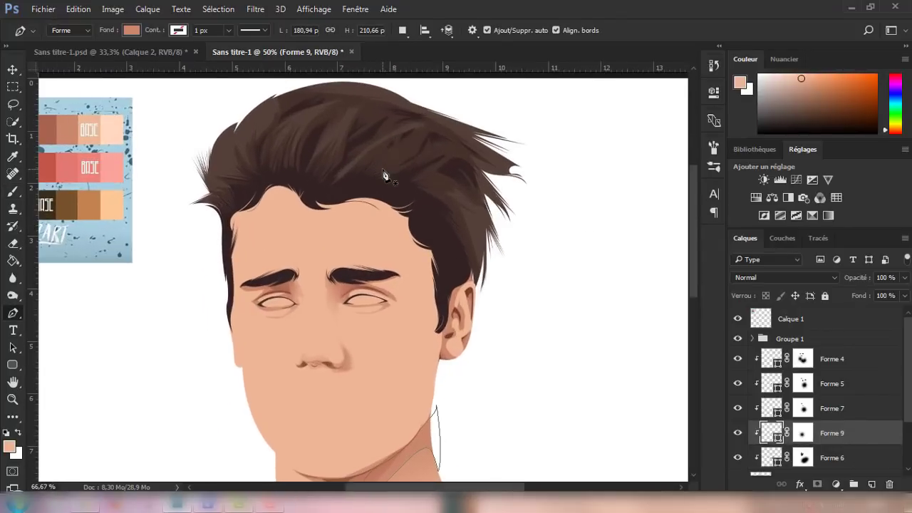
pyautogui.click(336, 189)
pyautogui.moveTo(378, 244); pyautogui.dragTo(379, 285)
pyautogui.hotkey('ctrl', '+')
pyautogui.scroll(-3, 819, 392)
pyautogui.click(738, 415)
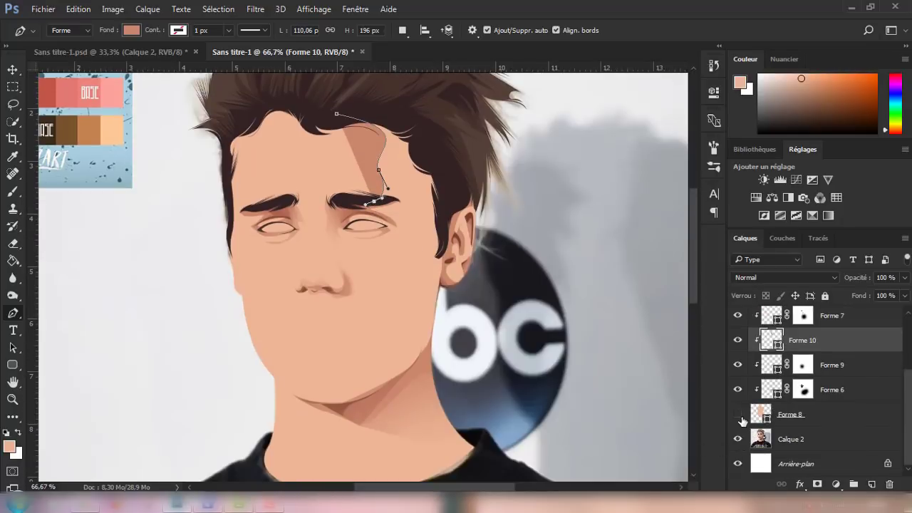
pyautogui.scroll(2, 411, 226)
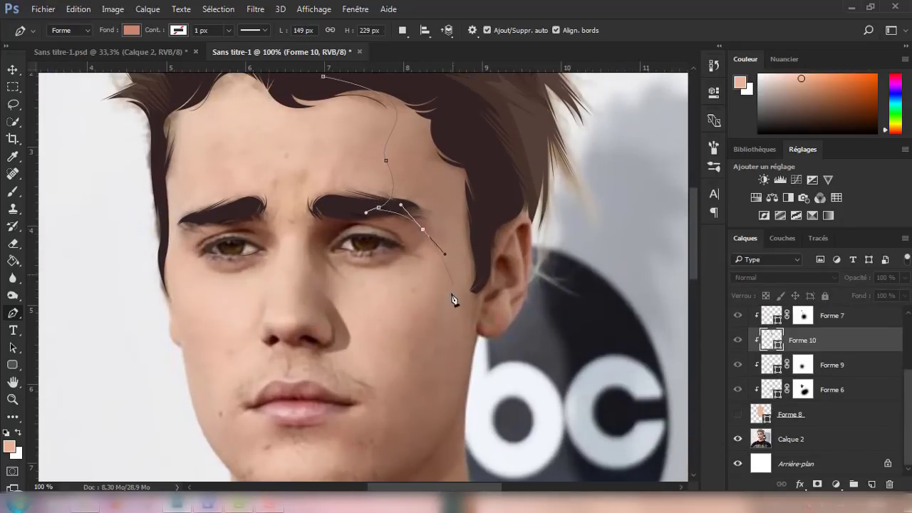
# Continue the Forme 10 outline down the cheek to the chin and close it back at the hairline
pyautogui.scroll(-2, 453, 299)
pyautogui.moveTo(441, 242); pyautogui.dragTo(397, 283)
pyautogui.scroll(-2, 406, 285)
pyautogui.scroll(-1, 392, 299)
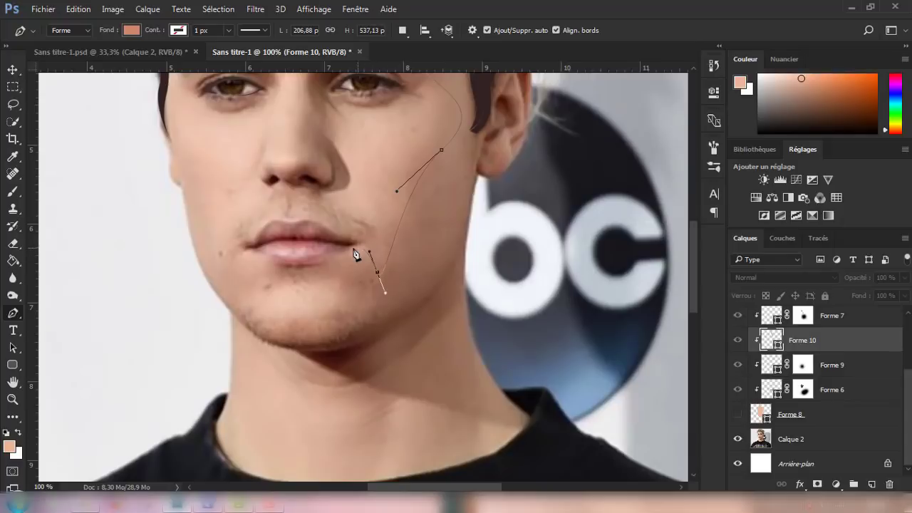
pyautogui.scroll(-2, 355, 287)
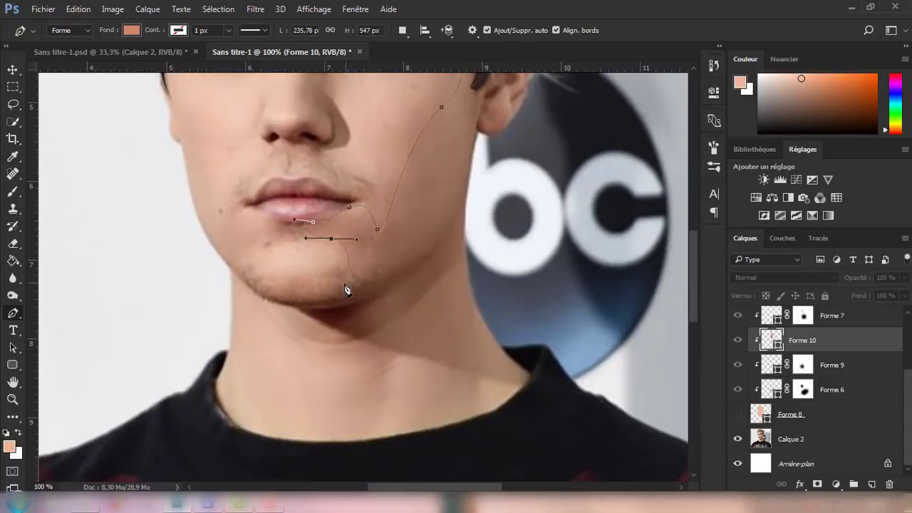
pyautogui.moveTo(425, 256); pyautogui.dragTo(478, 203)
pyautogui.scroll(2, 463, 228)
pyautogui.scroll(3, 475, 239)
pyautogui.scroll(6, 478, 207)
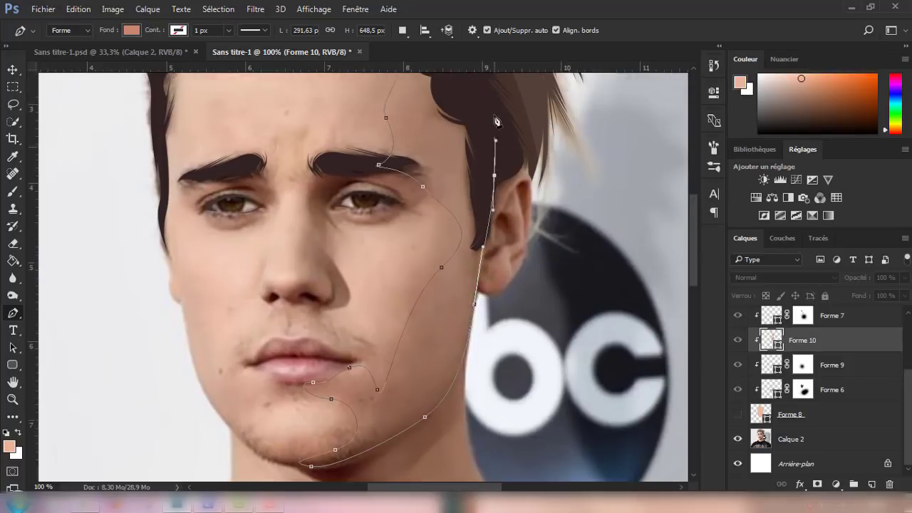
pyautogui.moveTo(456, 116); pyautogui.dragTo(486, 135)
pyautogui.click(323, 98)
pyautogui.moveTo(328, 104); pyautogui.dragTo(376, 152)
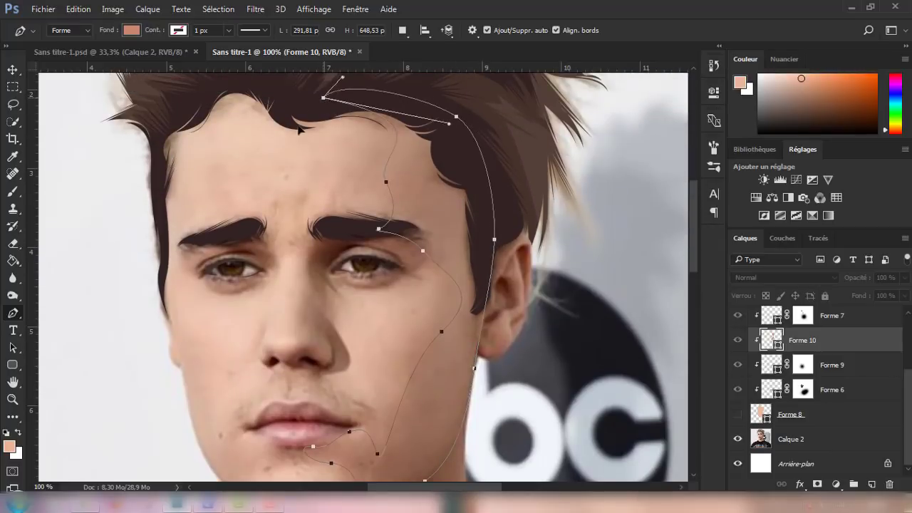
# Mask Forme 10 and soften its edges, set opacity to 28%, and hide the Calque 2 photo
pyautogui.click(737, 414)
pyautogui.click(819, 483)
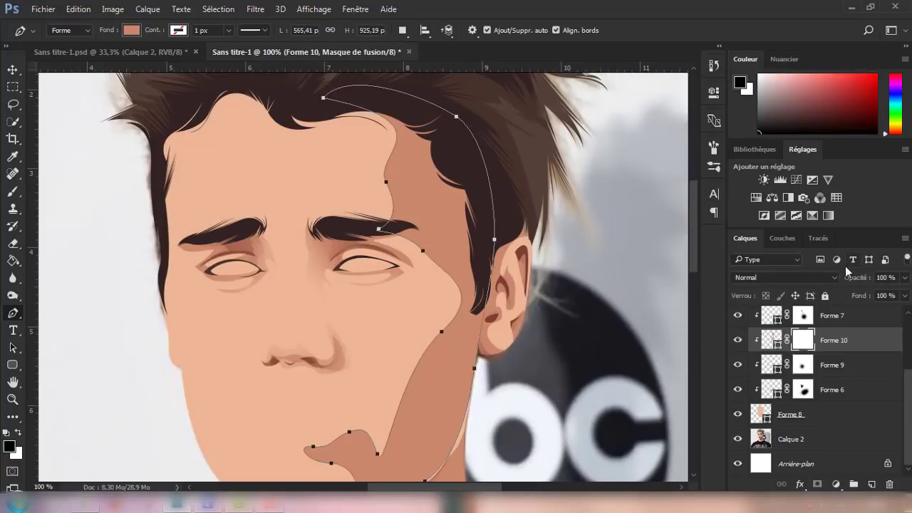
pyautogui.press('2')
pyautogui.press('8')
pyautogui.click(12, 190)
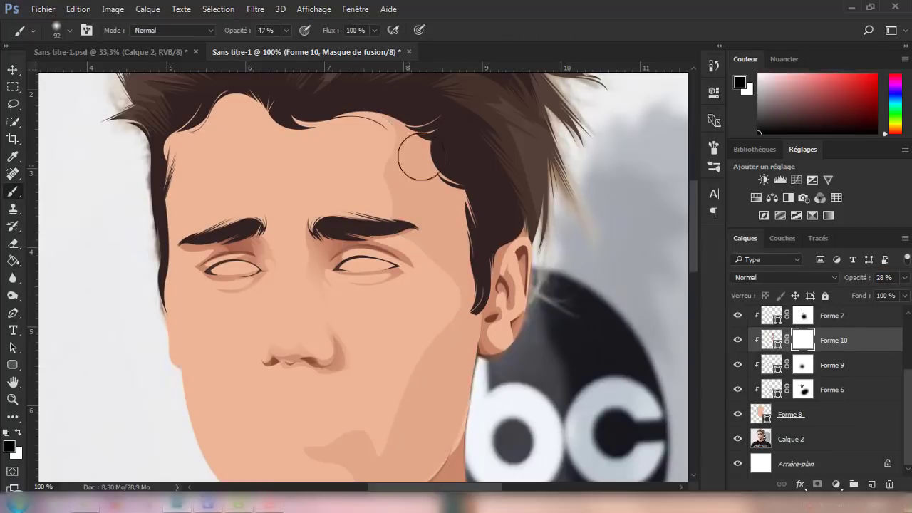
pyautogui.scroll(-2, 449, 264)
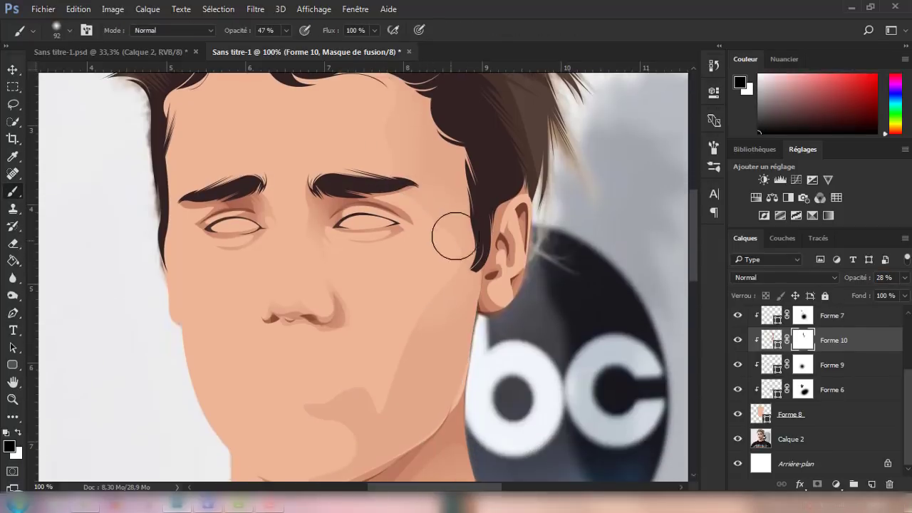
pyautogui.scroll(-1, 421, 327)
pyautogui.scroll(-1, 384, 360)
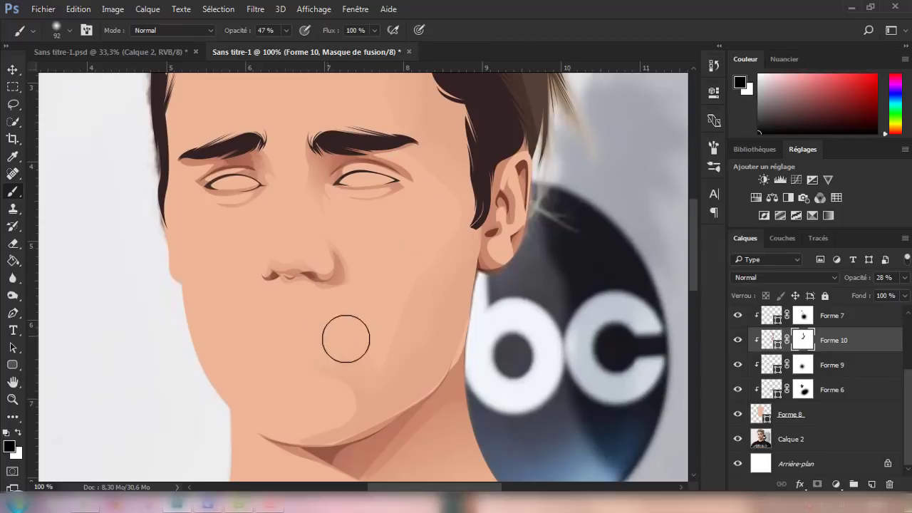
pyautogui.hotkey('ctrl', '-')
pyautogui.hotkey('ctrl', '-')
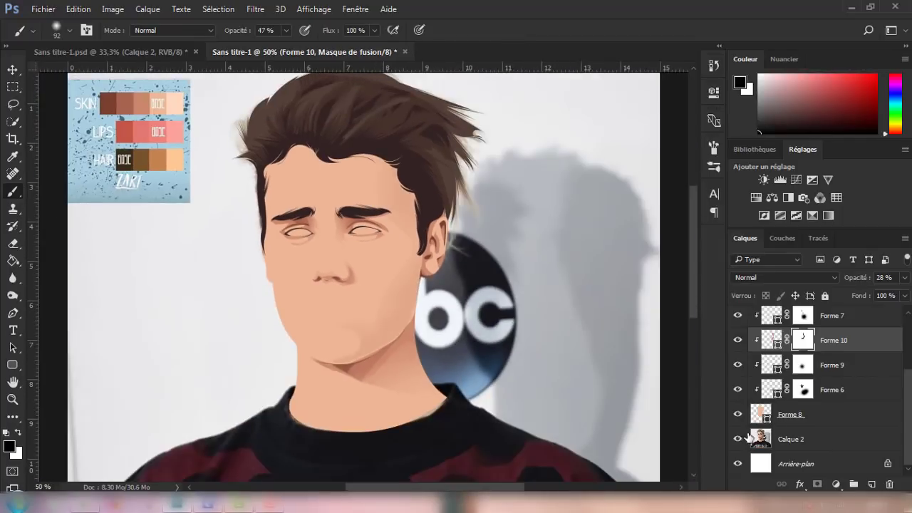
pyautogui.click(737, 439)
pyautogui.hotkey('ctrl', '-')
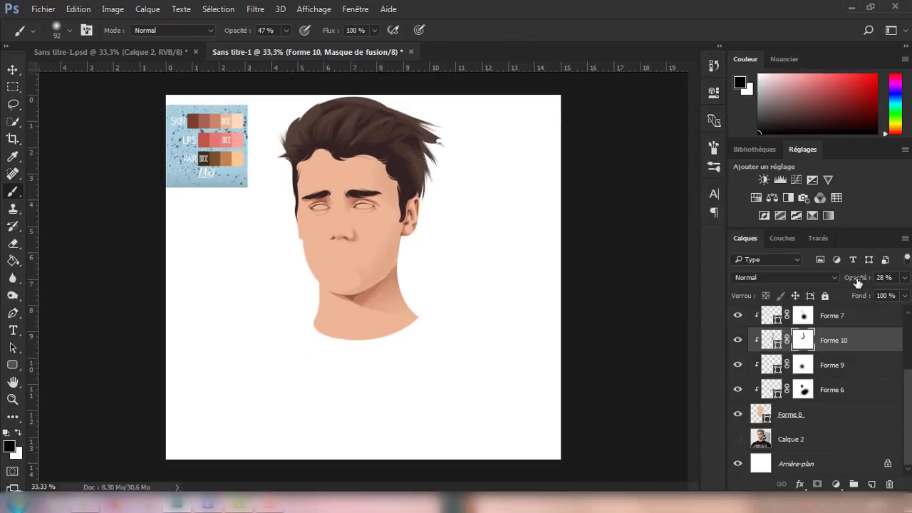
pyautogui.moveTo(875, 280); pyautogui.dragTo(873, 286)
# Pen-draw the Forme 11 shape from the chin along the jaw and down over the neck, tracing the photo
pyautogui.click(12, 312)
pyautogui.hotkey('ctrl', '+')
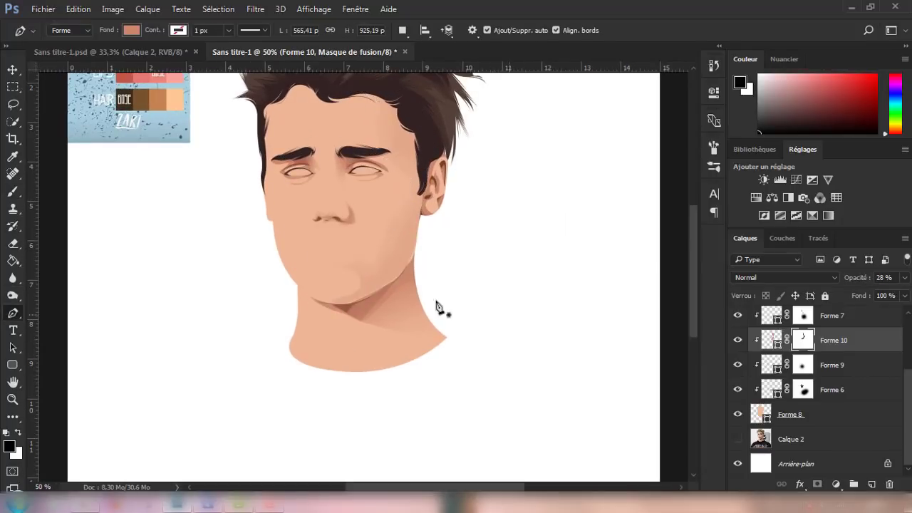
pyautogui.hotkey('ctrl', '+')
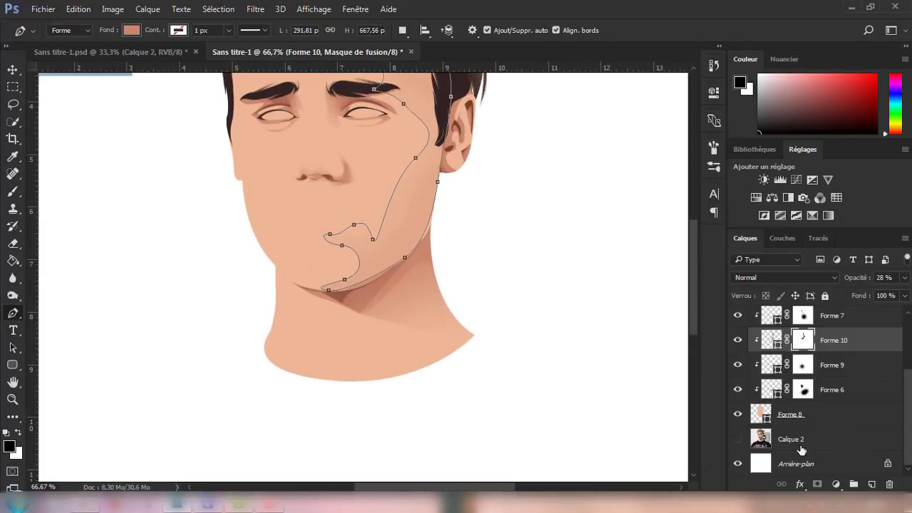
pyautogui.click(738, 414)
pyautogui.click(738, 439)
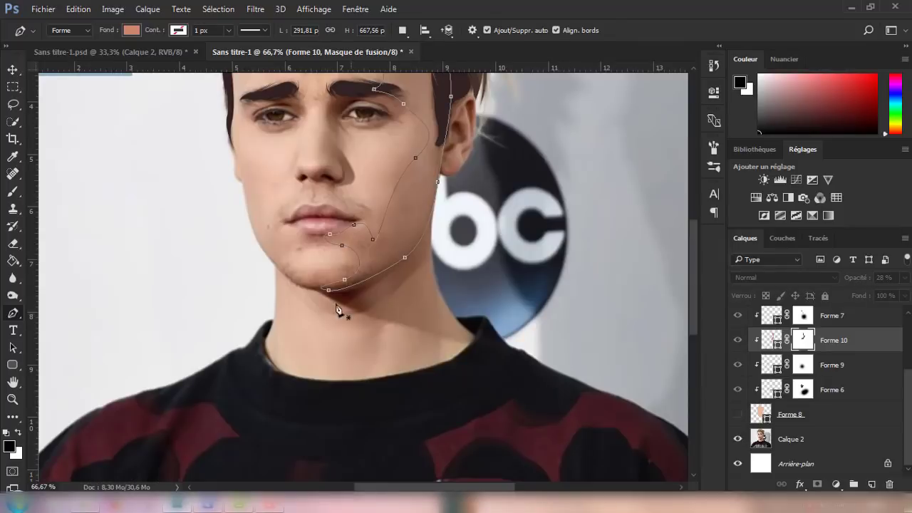
pyautogui.click(300, 285)
pyautogui.moveTo(359, 321); pyautogui.dragTo(400, 329)
pyautogui.click(367, 371)
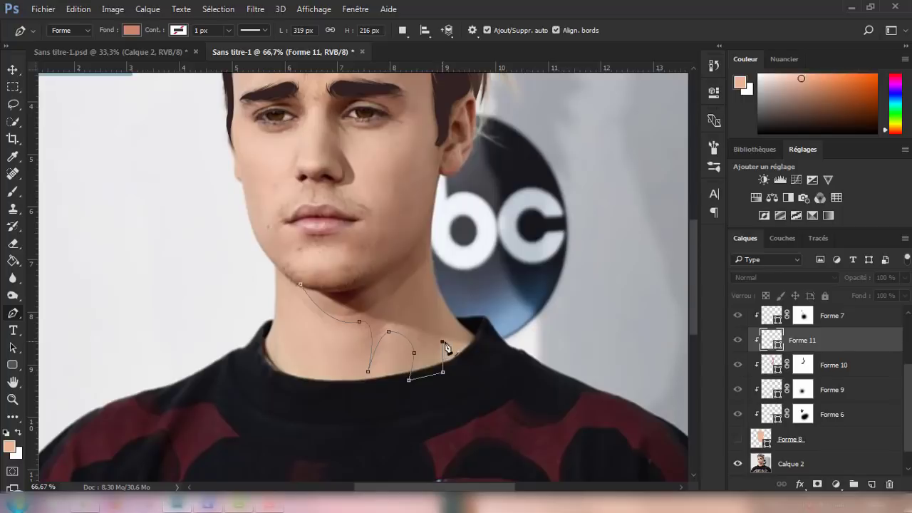
pyautogui.click(461, 214)
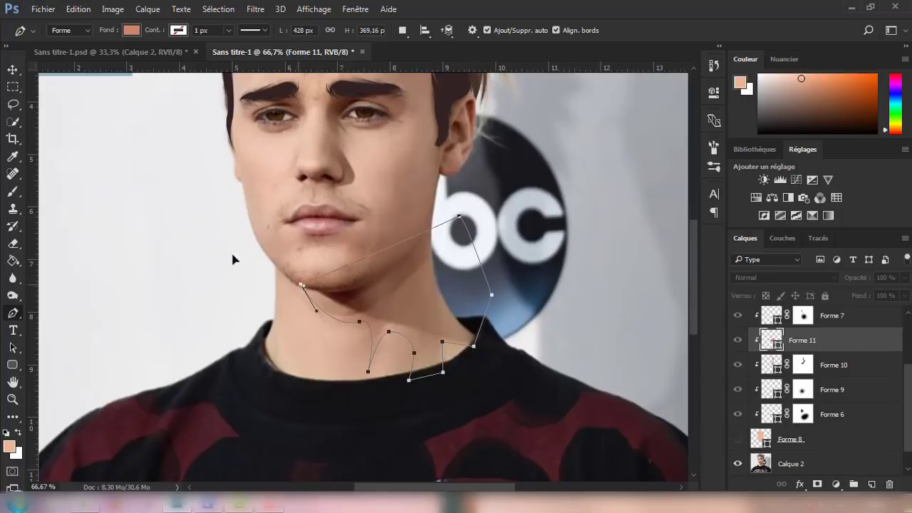
pyautogui.click(300, 284)
# Add a layer mask to Forme 11 and lower its opacity to 18%
pyautogui.click(738, 439)
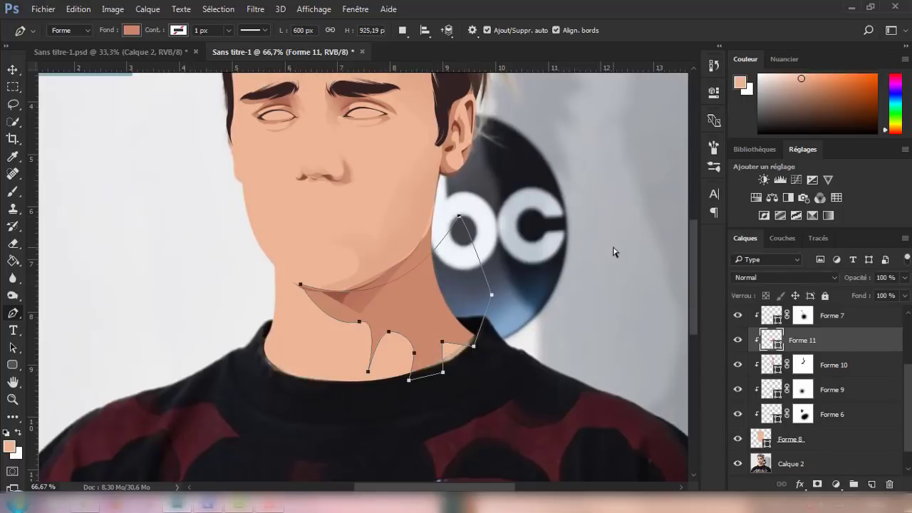
pyautogui.click(816, 484)
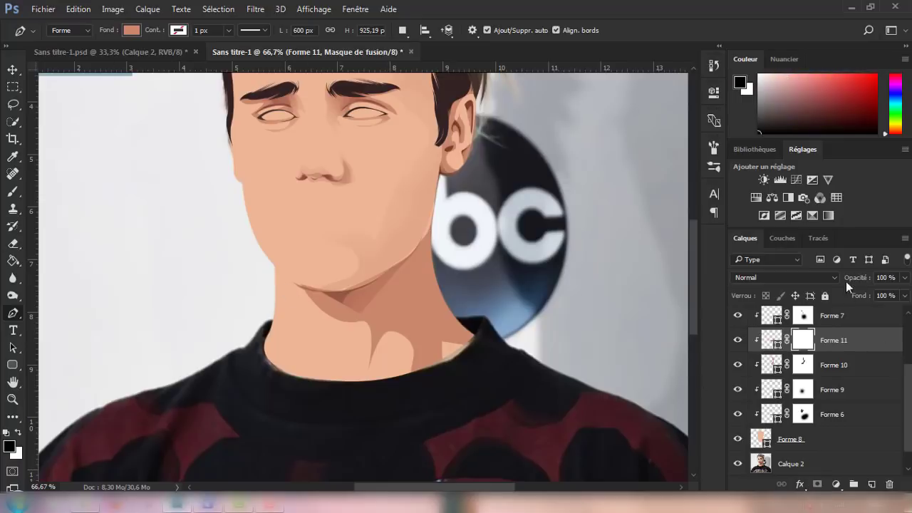
pyautogui.press('7')
pyautogui.moveTo(855, 279); pyautogui.dragTo(834, 280)
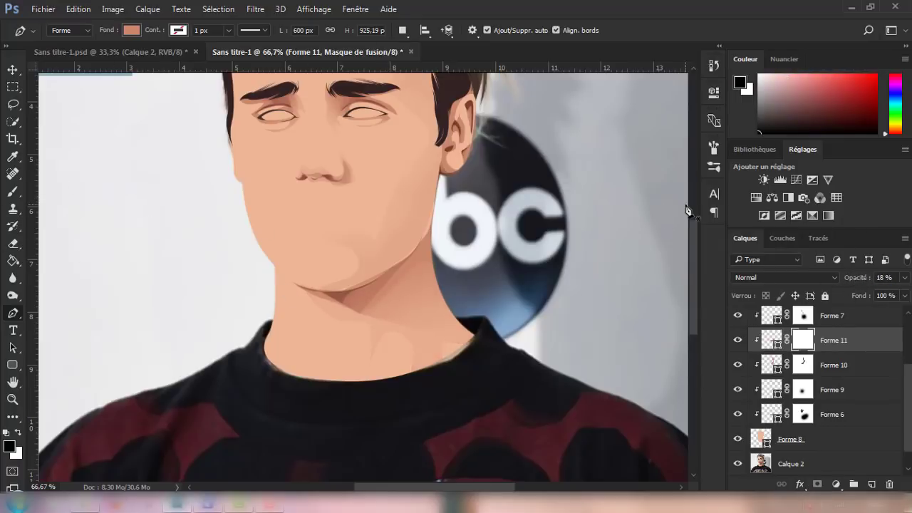
pyautogui.hotkey('ctrl', '-')
pyautogui.hotkey('ctrl', '-')
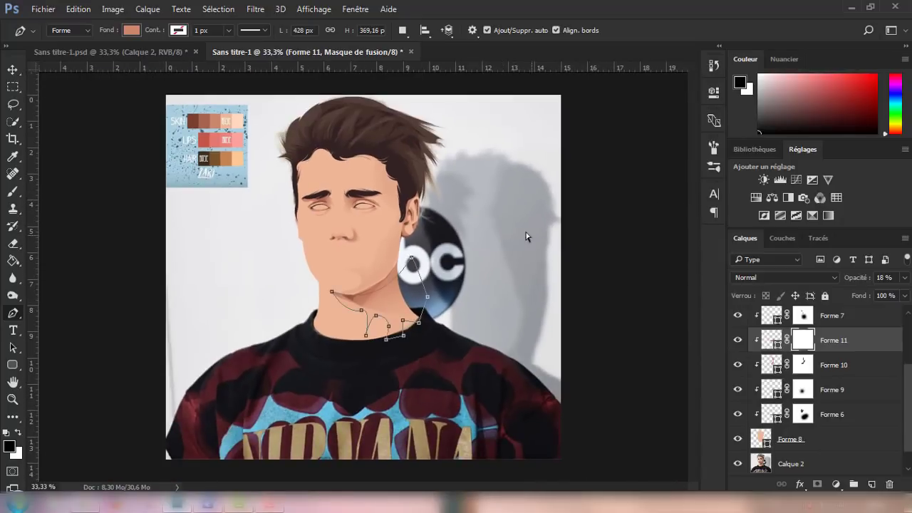
pyautogui.hotkey('ctrl', '+')
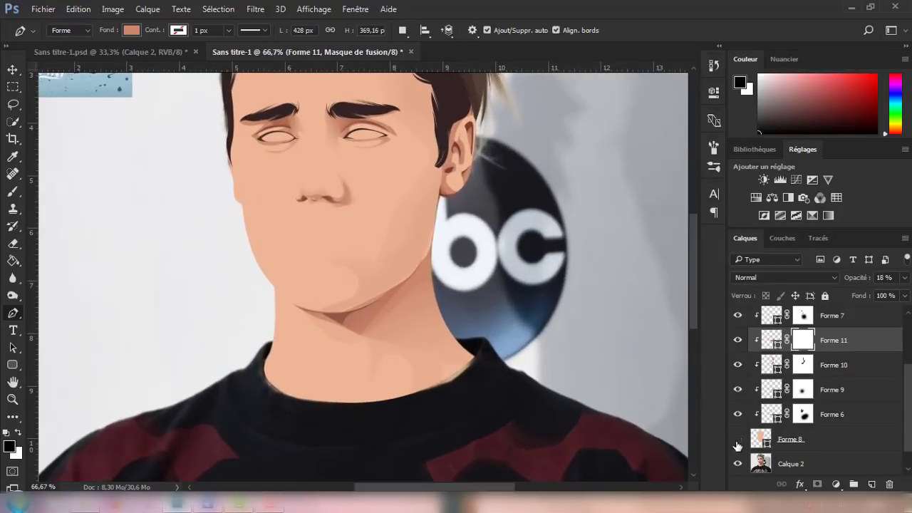
# With Forme 8 hidden, trace a path from between the brows down the nose bridge and around the nostril
pyautogui.click(737, 445)
pyautogui.scroll(1, 401, 341)
pyautogui.scroll(1, 401, 342)
pyautogui.scroll(1, 401, 342)
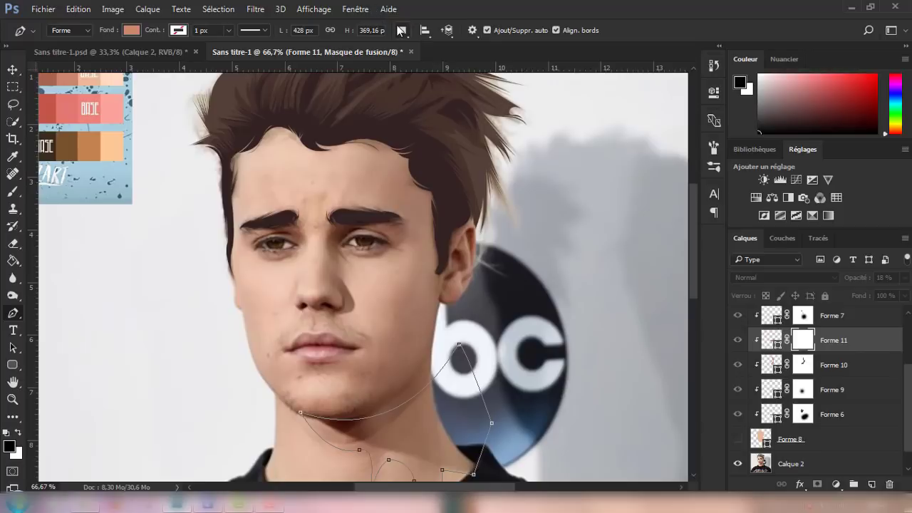
pyautogui.hotkey('ctrl', '+')
pyautogui.hotkey('ctrl', '+')
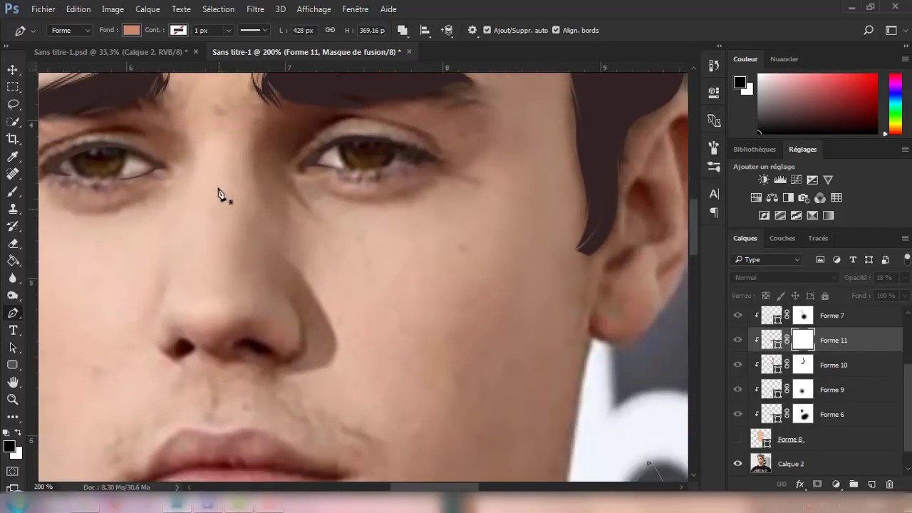
pyautogui.scroll(1, 218, 192)
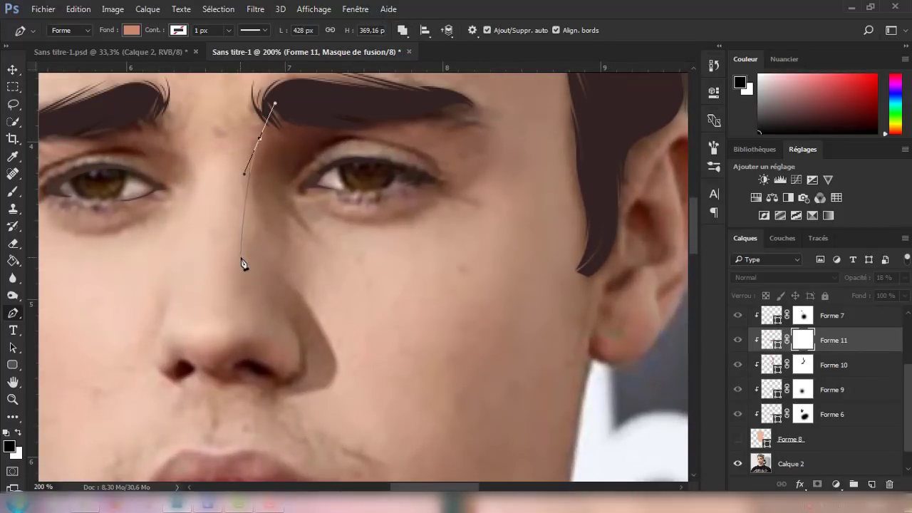
pyautogui.moveTo(230, 277); pyautogui.dragTo(243, 300)
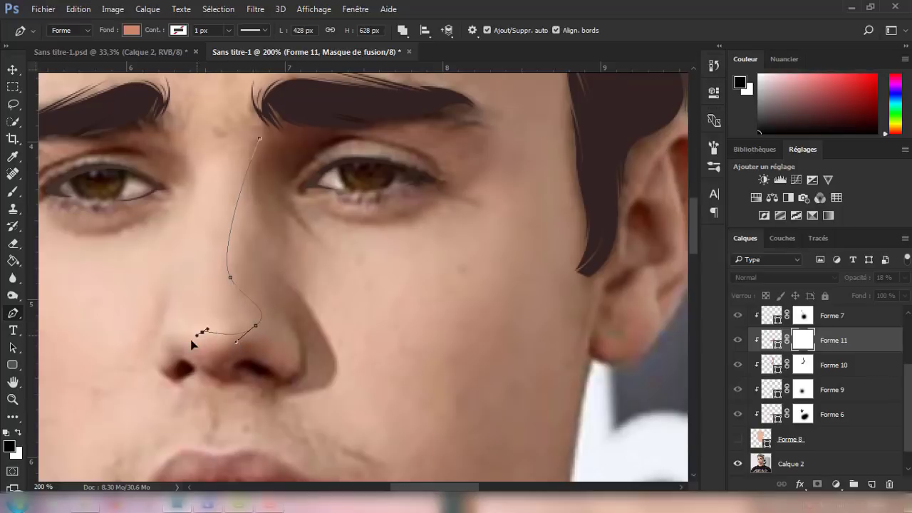
pyautogui.moveTo(175, 292); pyautogui.dragTo(181, 233)
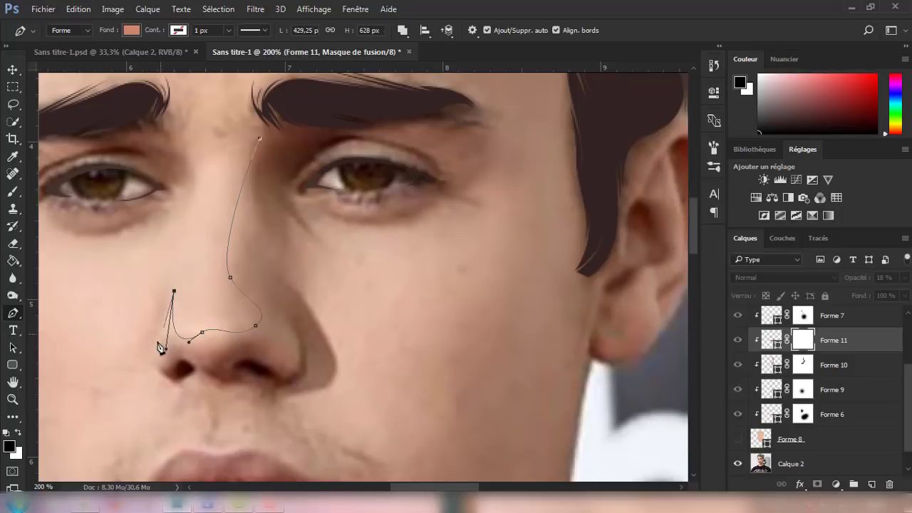
pyautogui.click(137, 349)
pyautogui.click(165, 320)
pyautogui.scroll(-3, 163, 324)
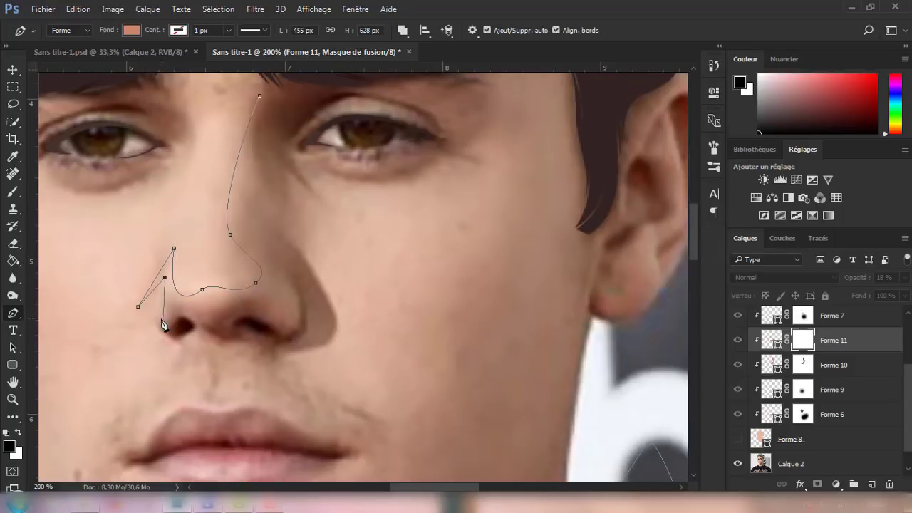
pyautogui.scroll(-3, 197, 355)
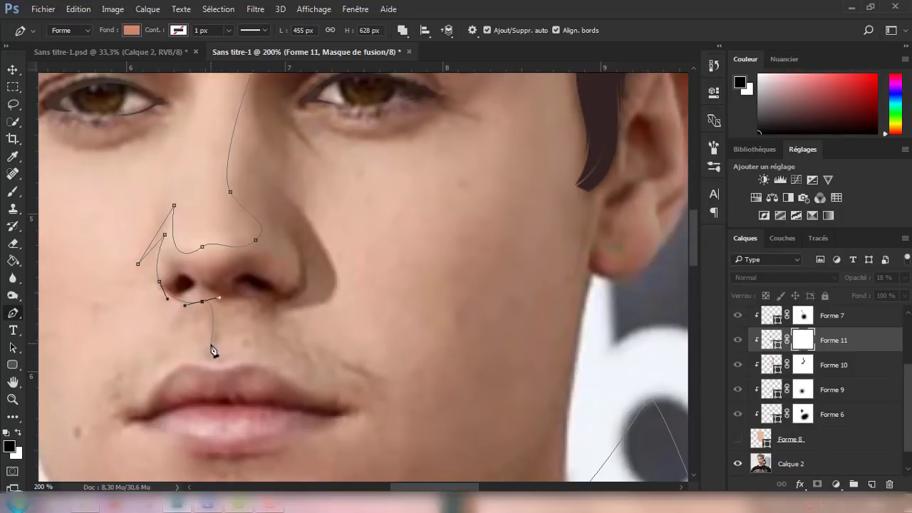
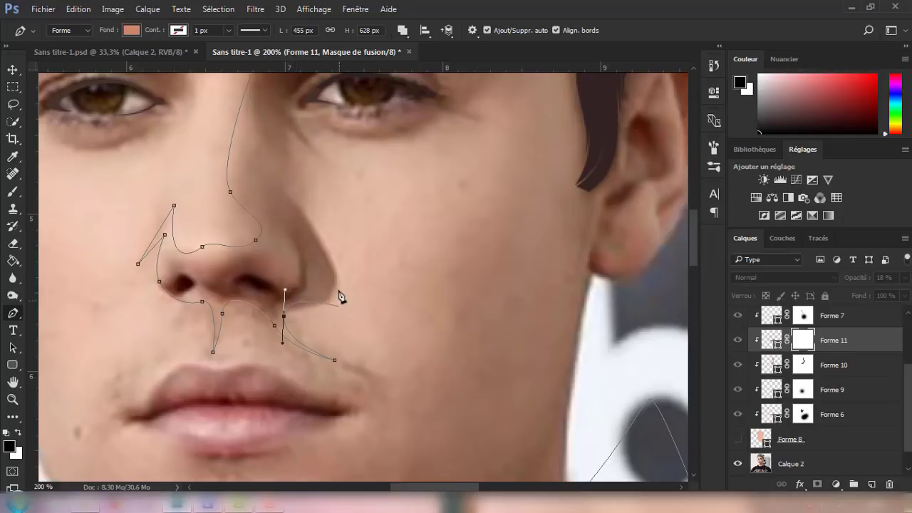
# Extend the shadow outline from beside the nostril up around the eye to the brow
pyautogui.moveTo(336, 273)
pyautogui.mouseDown()
pyautogui.moveTo(325, 219)
pyautogui.moveTo(338, 169)
pyautogui.mouseUp()
pyautogui.scroll(3, 310, 217)
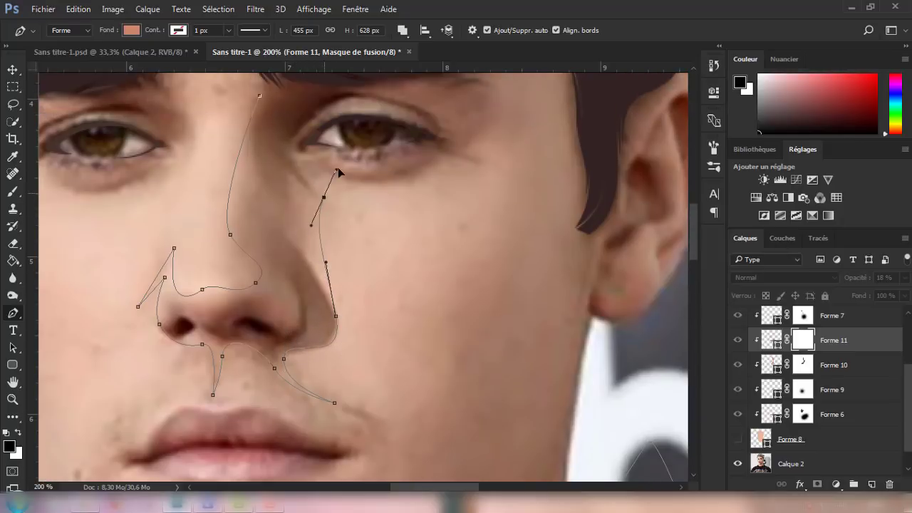
pyautogui.click(396, 180)
pyautogui.scroll(3, 427, 174)
pyautogui.scroll(3, 453, 163)
pyautogui.moveTo(416, 173); pyautogui.dragTo(346, 152)
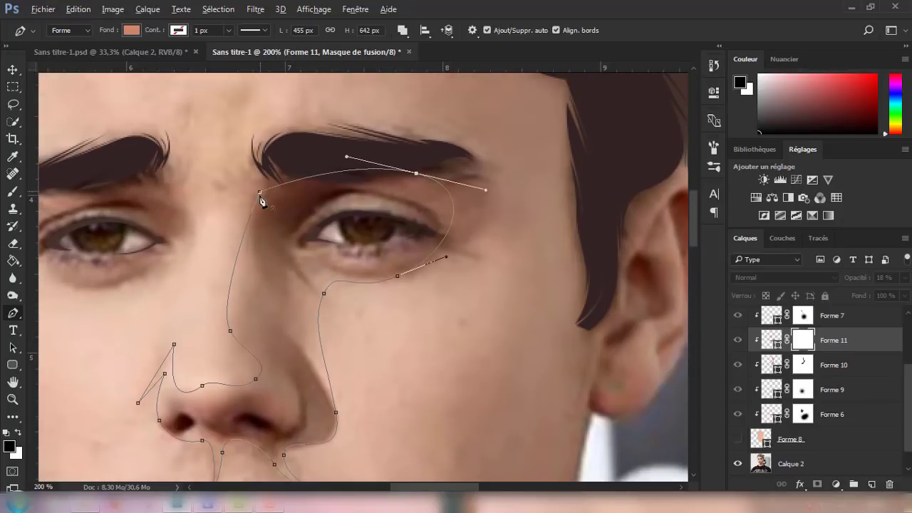
pyautogui.moveTo(260, 191); pyautogui.dragTo(244, 226)
pyautogui.press('Escape')
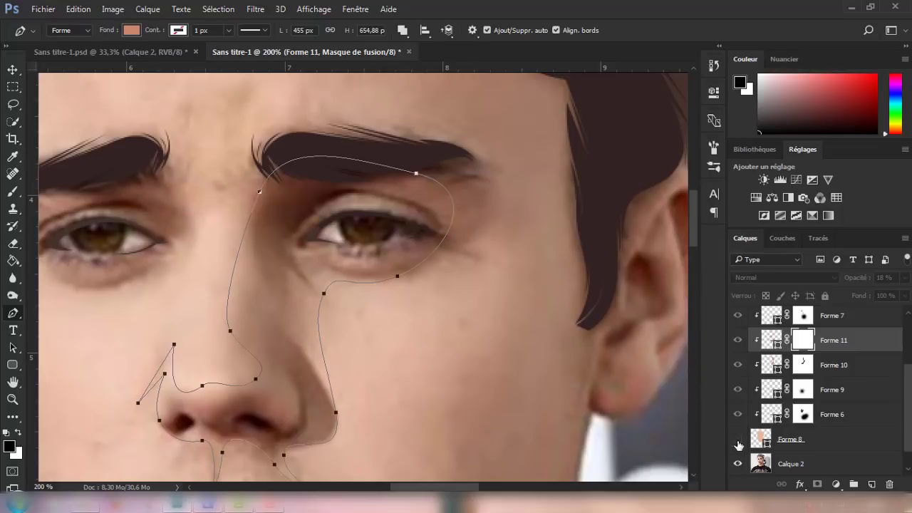
# Show Forme 8, soften the shadow on the Forme 11 mask, and hide reference photo Calque 2
pyautogui.click(738, 439)
pyautogui.hotkey('ctrl', '-')
pyautogui.hotkey('ctrl', '-')
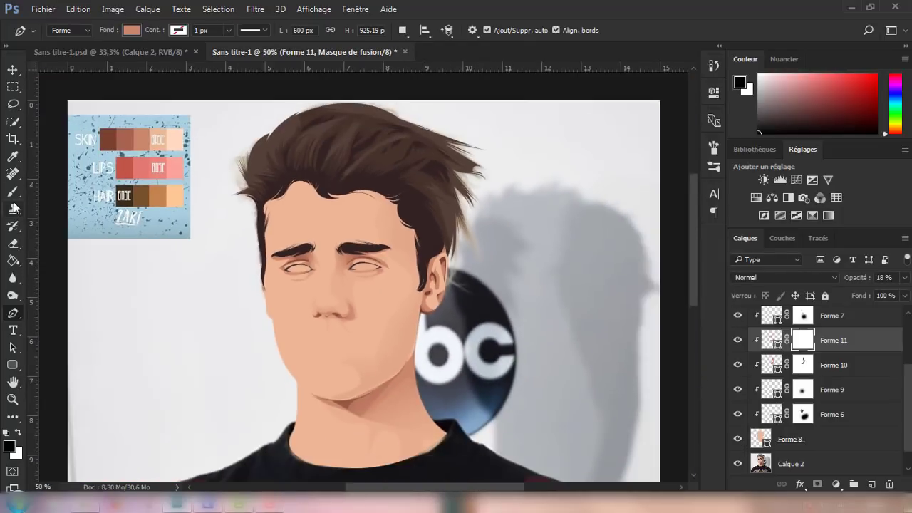
pyautogui.press('b')
pyautogui.hotkey('ctrl', '+')
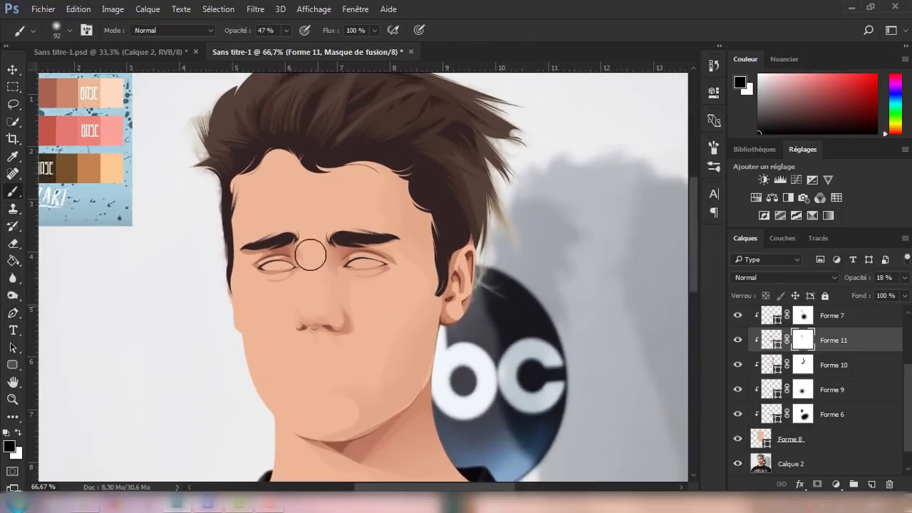
pyautogui.moveTo(346, 360); pyautogui.dragTo(372, 322)
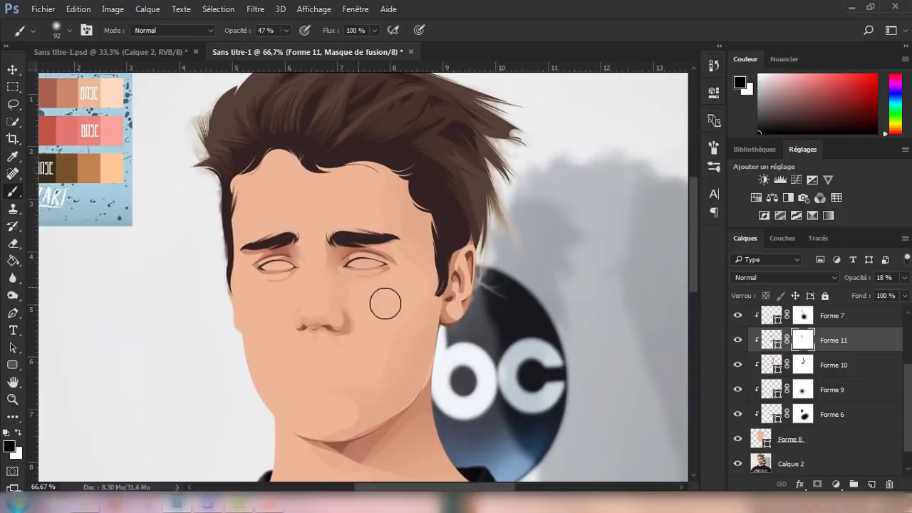
pyautogui.hotkey('ctrl', '-')
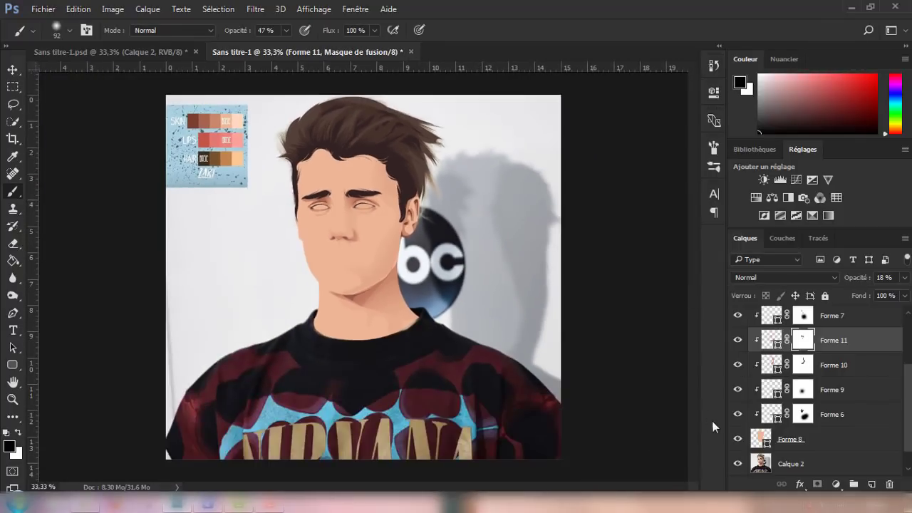
pyautogui.click(737, 463)
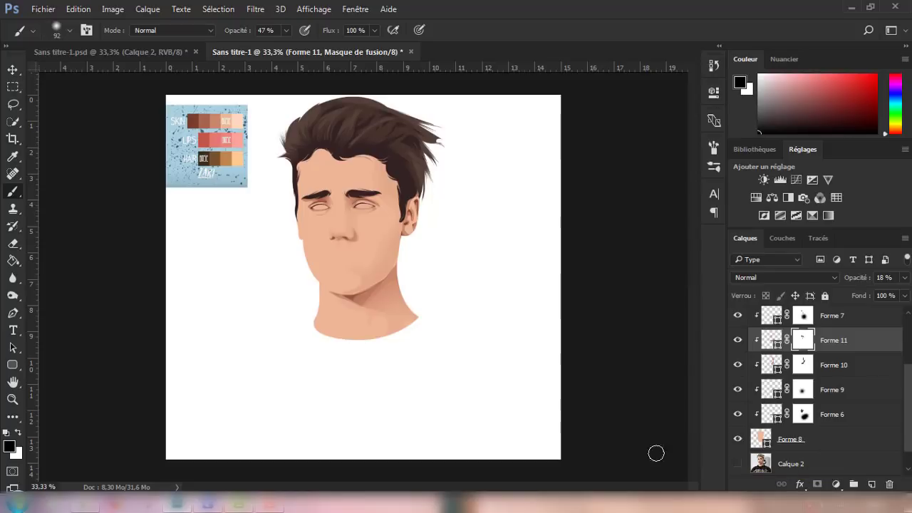
# Expand Groupe 1 and select the hair-strand shape Forme 3
pyautogui.scroll(3, 775, 363)
pyautogui.scroll(1, 777, 363)
pyautogui.click(752, 338)
pyautogui.click(810, 358)
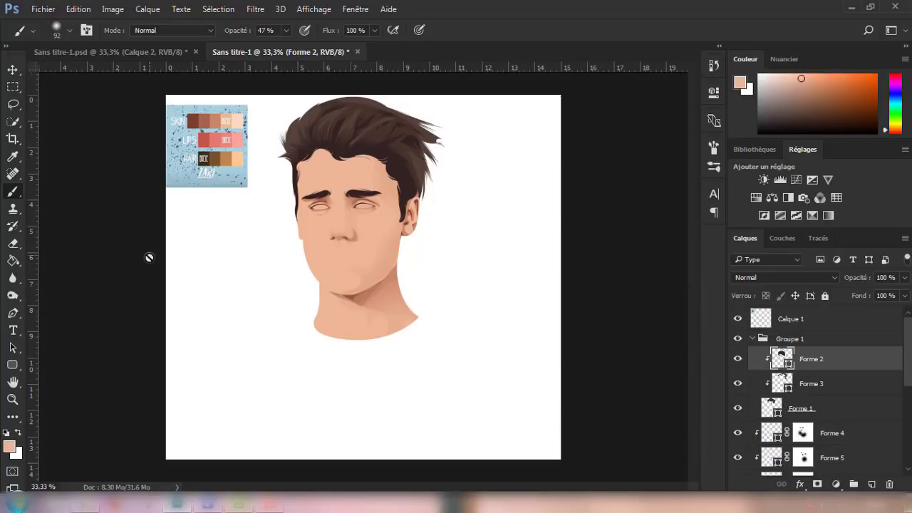
pyautogui.click(825, 383)
pyautogui.click(13, 347)
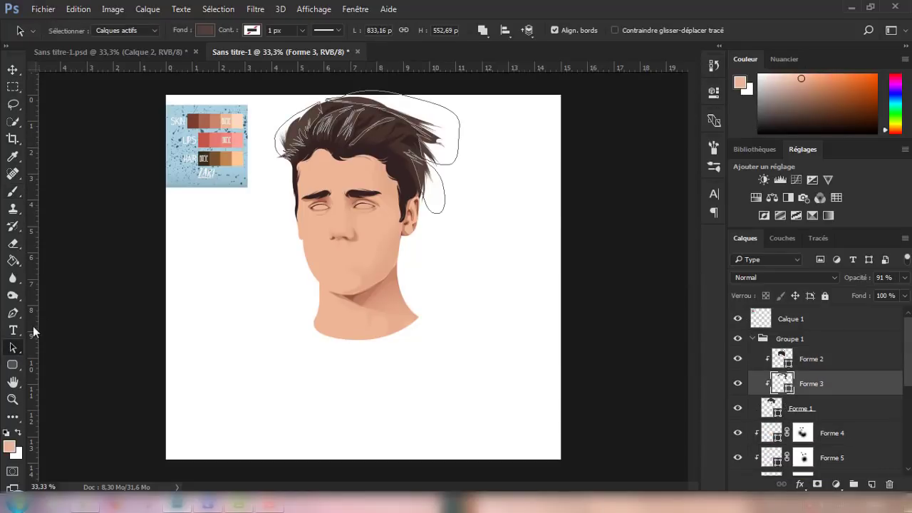
# Check Forme 3's brown fill colour, then lower the layer to 69% opacity
pyautogui.click(204, 30)
pyautogui.click(286, 55)
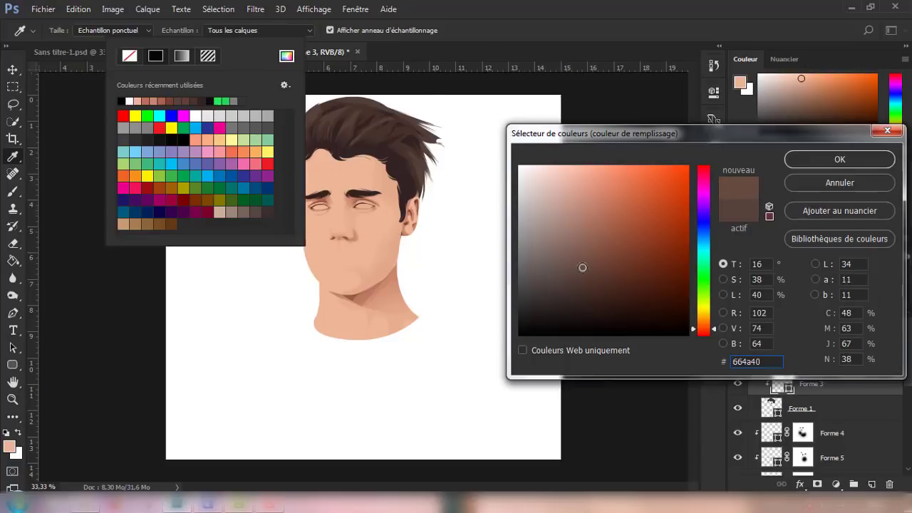
pyautogui.press('Return')
pyautogui.press('v')
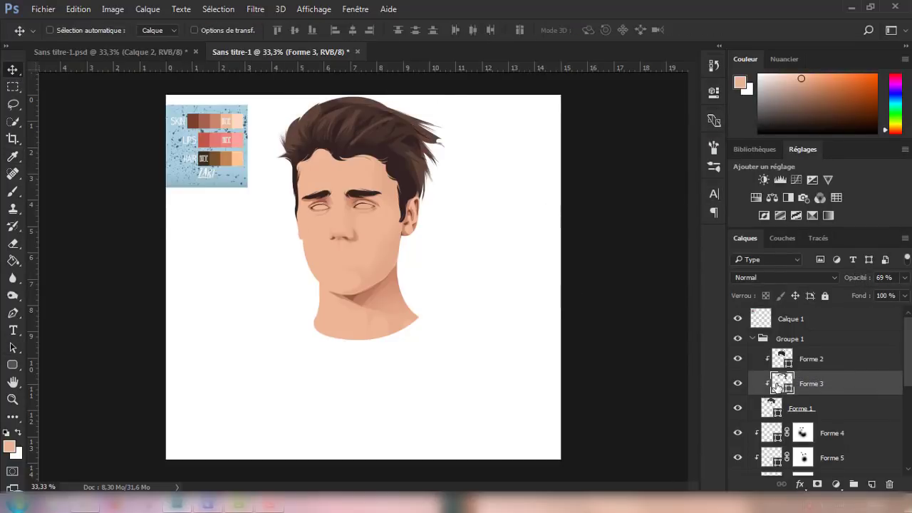
pyautogui.scroll(-3, 832, 397)
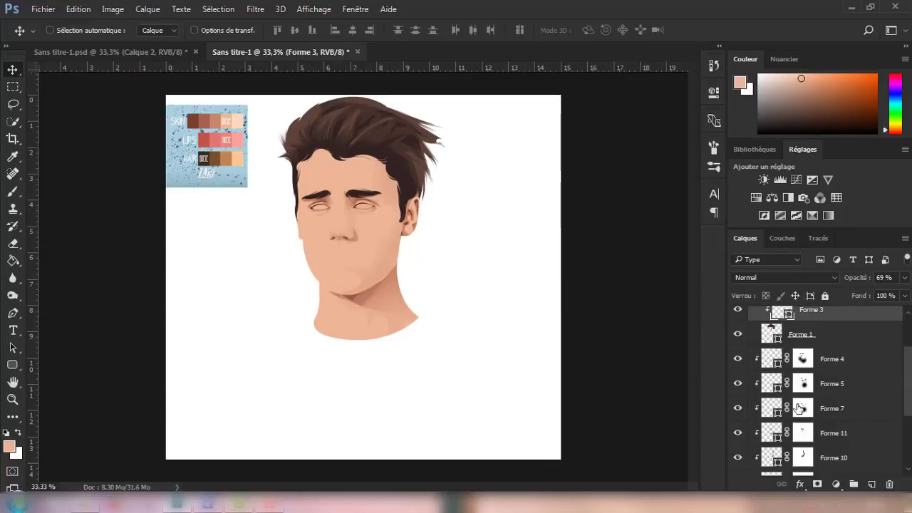
# Soften the ear shading edges by brushing on the Forme 6 layer mask
pyautogui.click(802, 408)
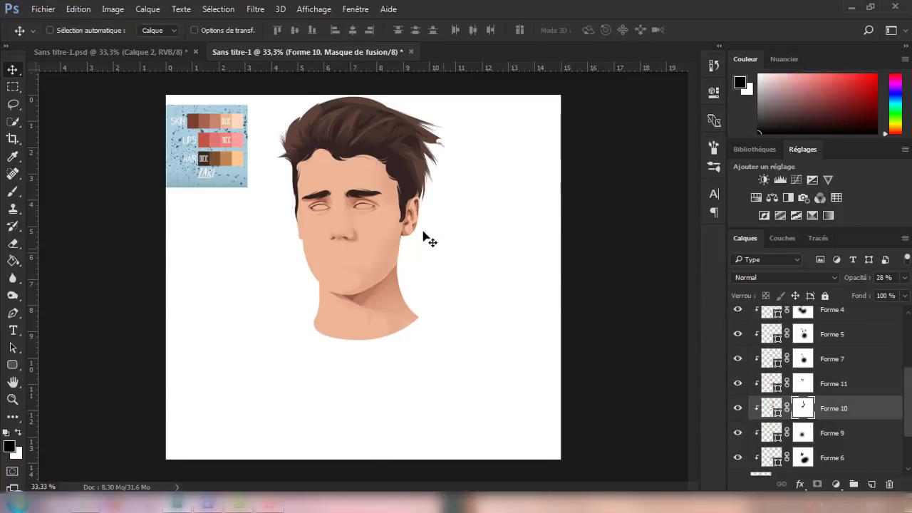
pyautogui.hotkey('ctrl', '+')
pyautogui.hotkey('ctrl', '+')
pyautogui.keyDown('ctrl'); pyautogui.click(456, 221); pyautogui.keyUp('ctrl')
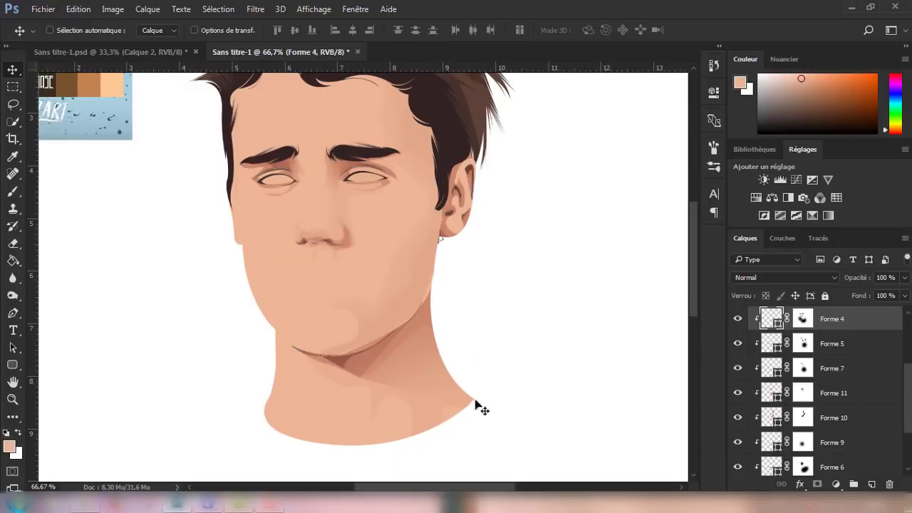
pyautogui.hotkey('ctrl', '+')
pyautogui.hotkey('ctrl', '+')
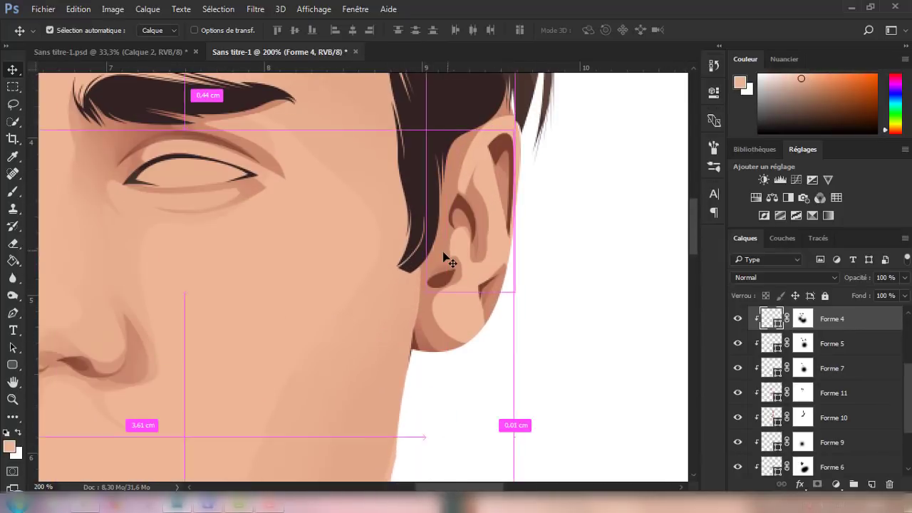
pyautogui.keyDown('ctrl'); pyautogui.click(446, 260); pyautogui.keyUp('ctrl')
pyautogui.click(11, 194)
pyautogui.click(800, 463)
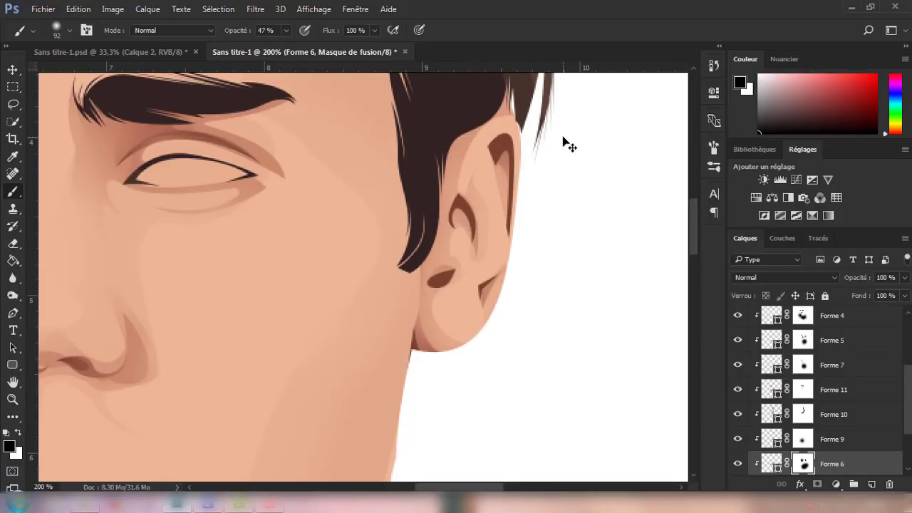
pyautogui.hotkey('ctrl', '-')
pyautogui.hotkey('ctrl', '-')
# Brush the Forme 4 mask around the earlobe and jaw, then collapse Groupe 1
pyautogui.scroll(1, 805, 365)
pyautogui.click(803, 365)
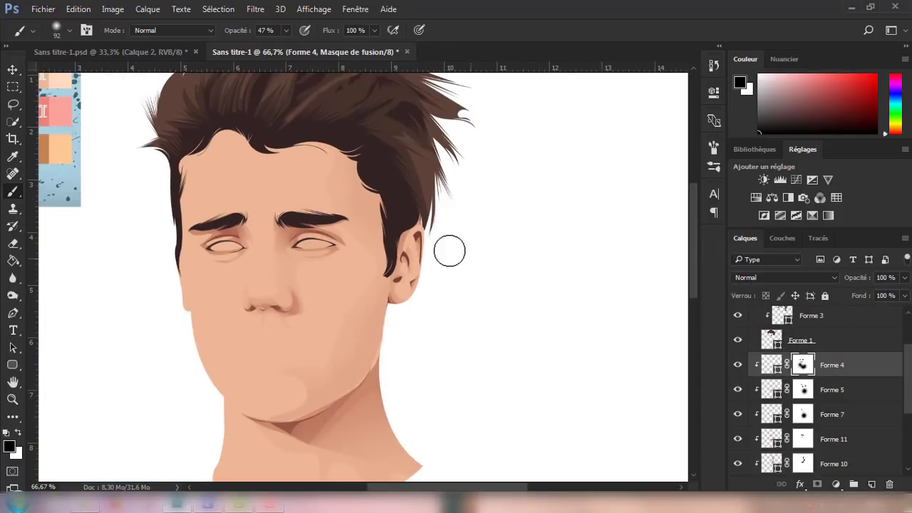
pyautogui.scroll(1, 756, 327)
pyautogui.click(753, 320)
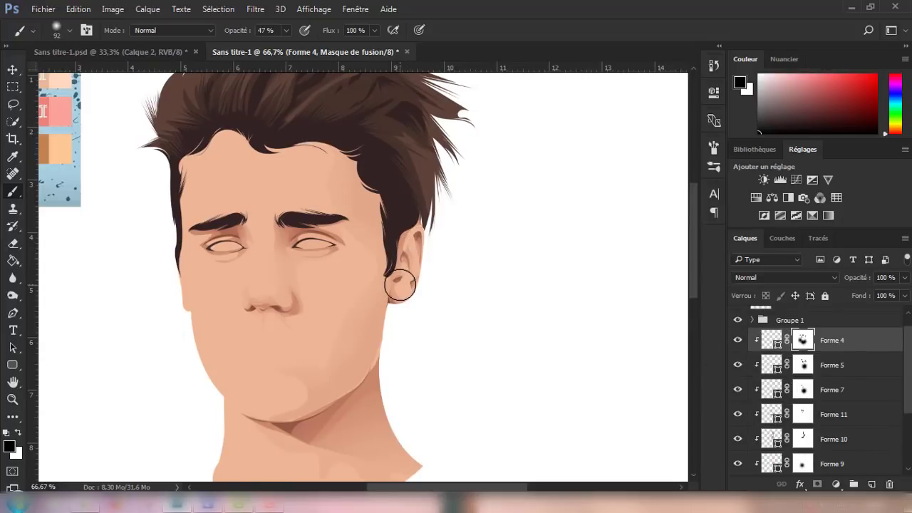
pyautogui.hotkey('ctrl', '-')
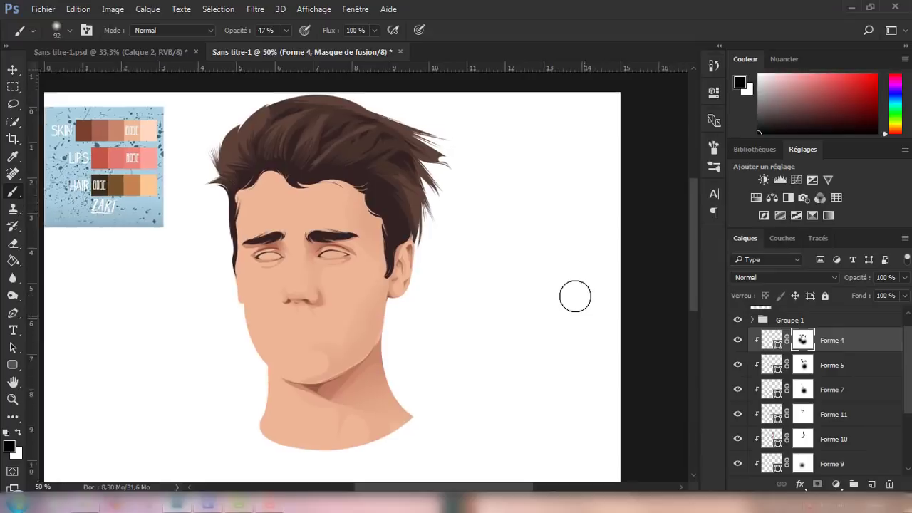
pyautogui.hotkey('ctrl', '-')
pyautogui.click(13, 314)
# Draw skin-tone shape Forme 12 along the left cheek edge and give it a layer mask
pyautogui.hotkey('ctrl', '+')
pyautogui.hotkey('ctrl', '+')
pyautogui.hotkey('ctrl', '+')
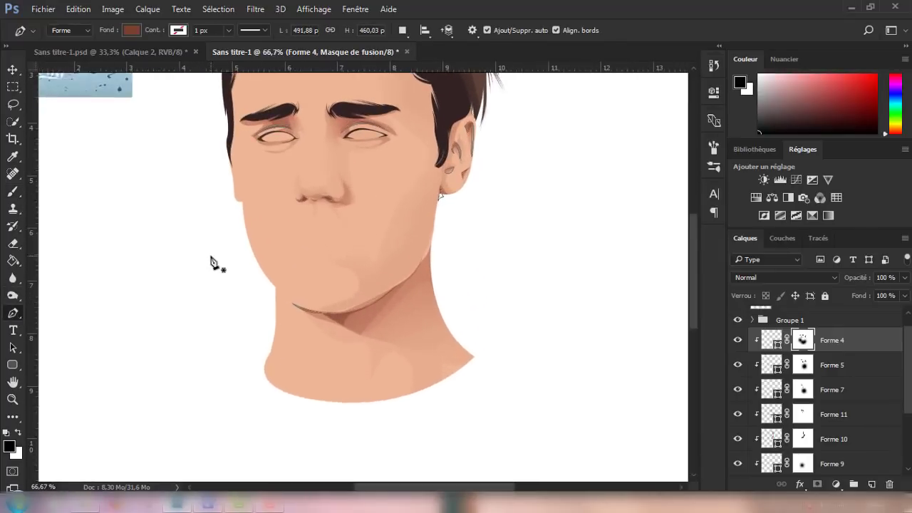
pyautogui.hotkey('ctrl', '-')
pyautogui.hotkey('ctrl', '+')
pyautogui.hotkey('ctrl', '+')
pyautogui.keyDown('ctrl'); pyautogui.click(322, 370); pyautogui.keyUp('ctrl')
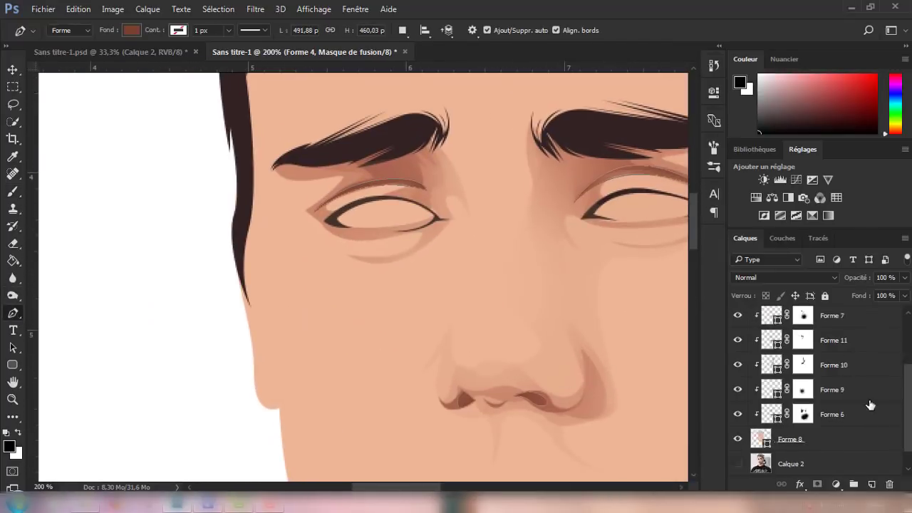
pyautogui.click(279, 418)
pyautogui.moveTo(257, 298); pyautogui.dragTo(265, 339)
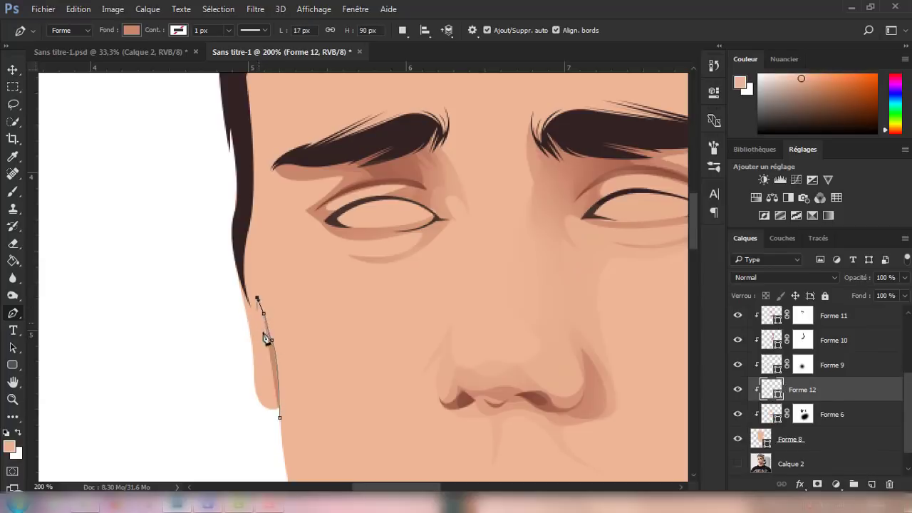
pyautogui.moveTo(270, 416); pyautogui.dragTo(269, 426)
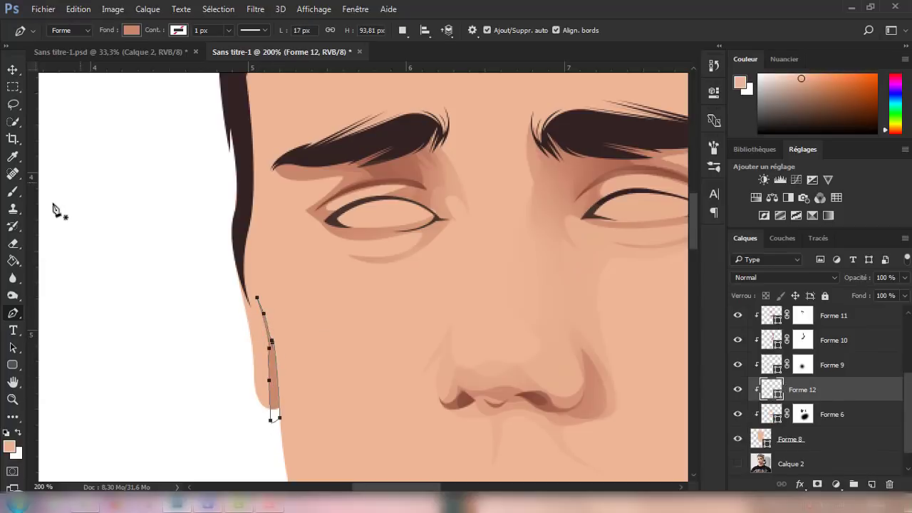
pyautogui.press('b')
pyautogui.click(817, 483)
pyautogui.press('d')
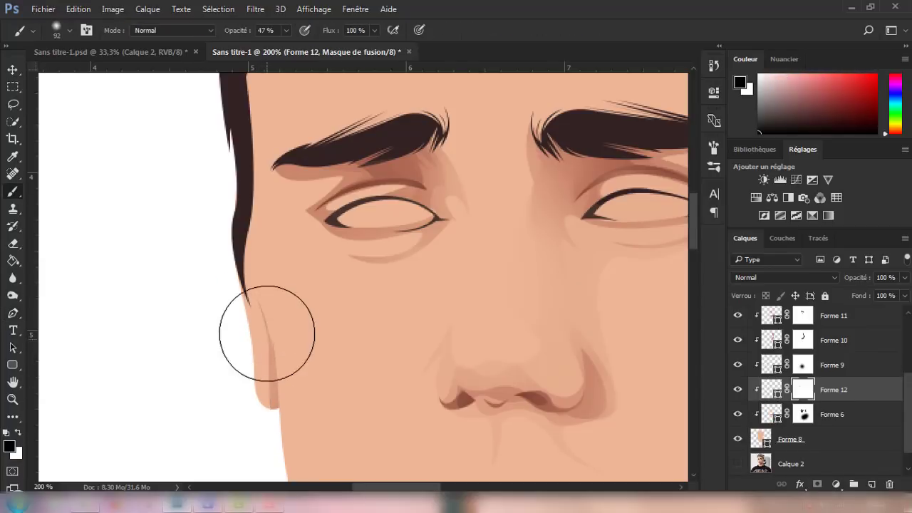
# Trace a second skin-coloured shape, Forme 13, along the cheek edge
pyautogui.click(13, 313)
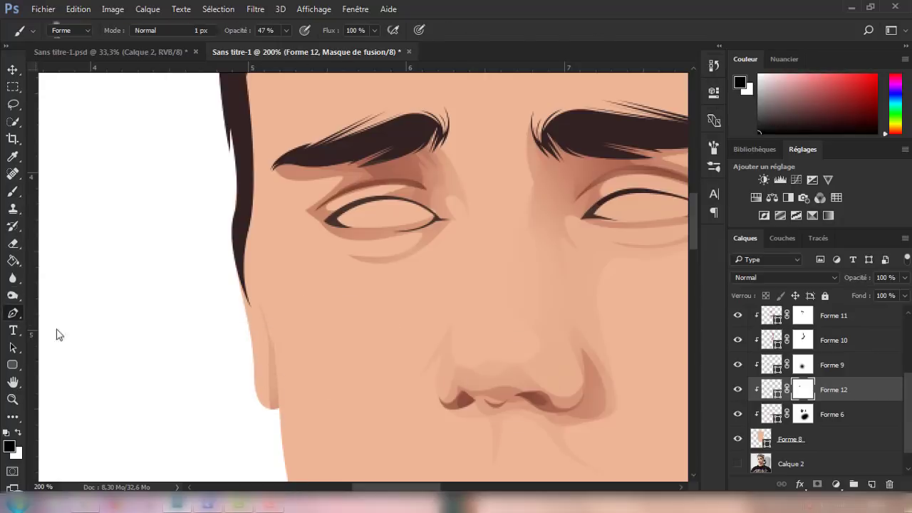
pyautogui.click(250, 408)
pyautogui.click(255, 375)
pyautogui.click(257, 343)
pyautogui.click(251, 320)
pyautogui.click(241, 270)
pyautogui.click(275, 378)
pyautogui.click(266, 431)
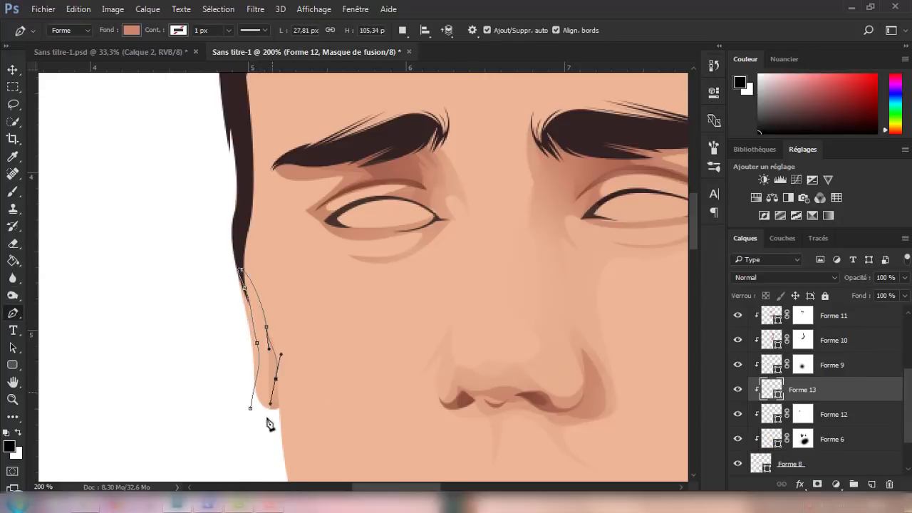
pyautogui.click(250, 408)
# Set Forme 13 to 40% opacity and add a layer mask for softening
pyautogui.click(13, 191)
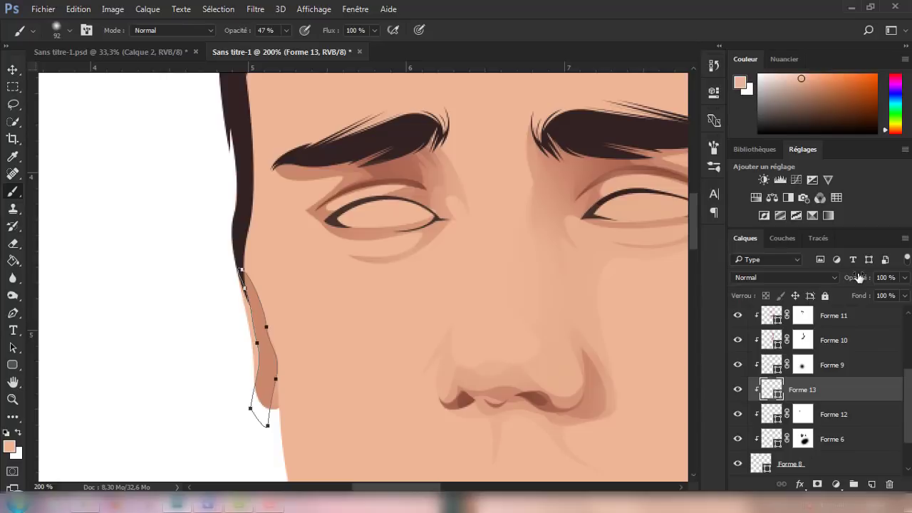
pyautogui.moveTo(858, 277); pyautogui.dragTo(854, 283)
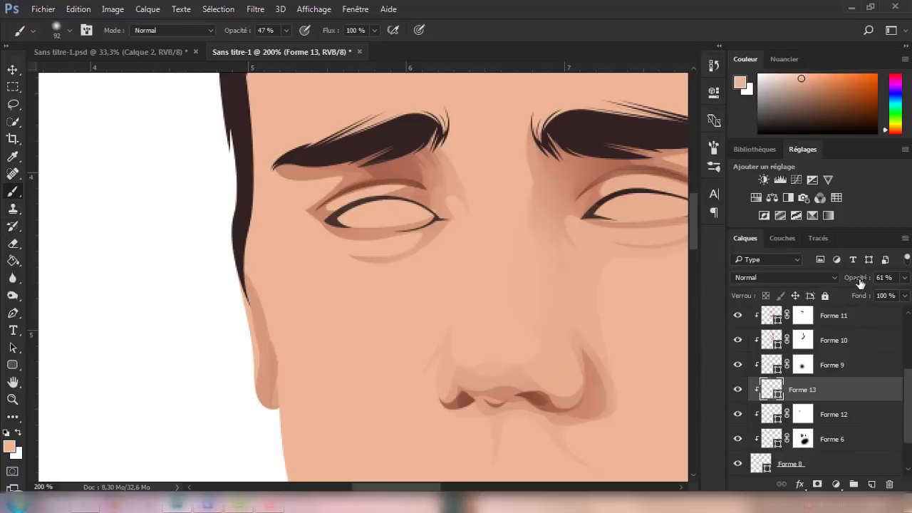
pyautogui.click(815, 484)
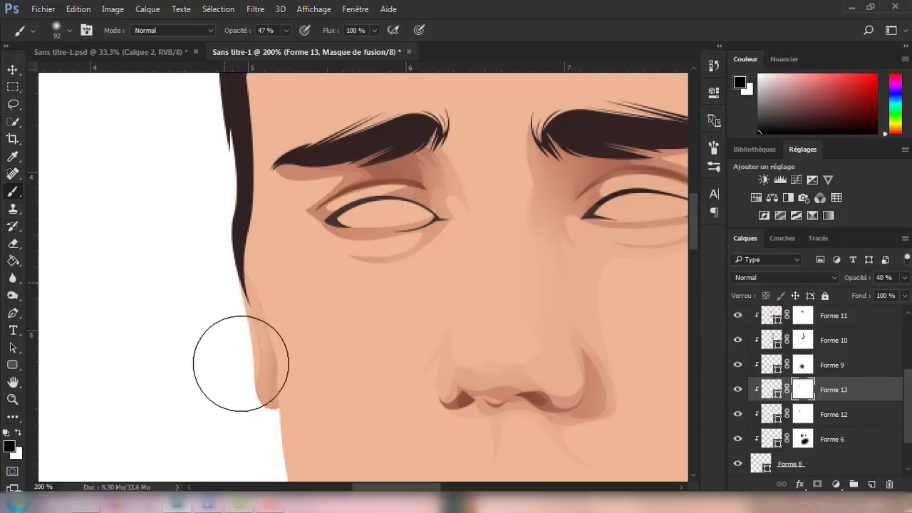
pyautogui.hotkey('ctrl', '-')
pyautogui.hotkey('ctrl', '-')
pyautogui.hotkey('ctrl', '-')
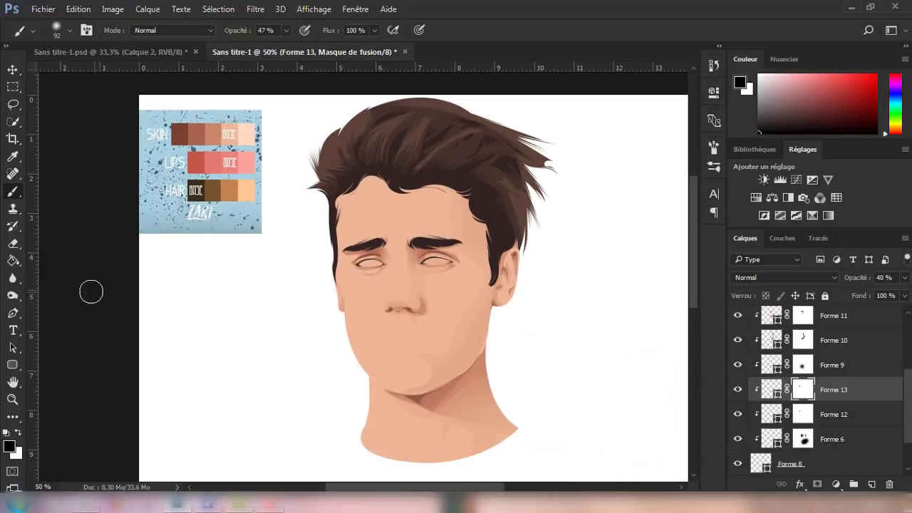
# Pen-draw shadow shape Forme 14 from the hairline down the face's left edge
pyautogui.click(13, 313)
pyautogui.hotkey('ctrl', '+')
pyautogui.hotkey('ctrl', '+')
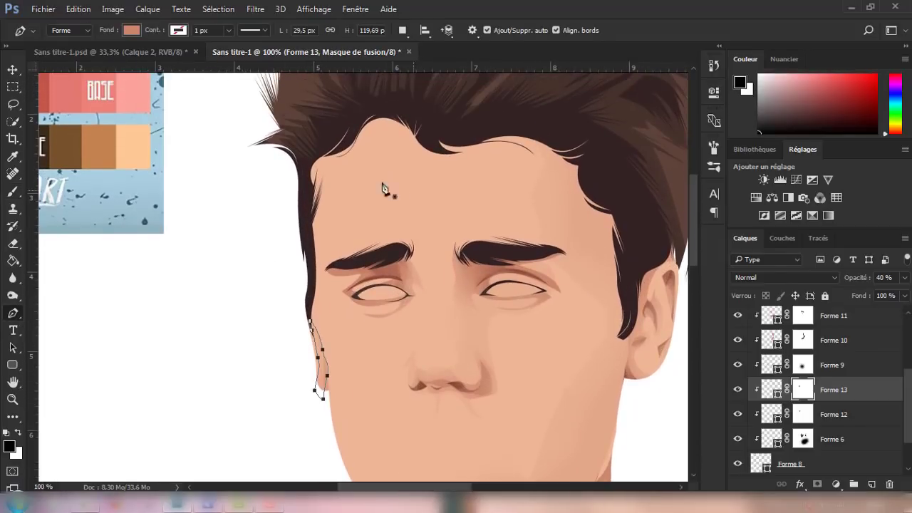
pyautogui.scroll(-1, 355, 136)
pyautogui.click(344, 80)
pyautogui.moveTo(349, 203)
pyautogui.mouseDown()
pyautogui.moveTo(371, 224)
pyautogui.moveTo(340, 247)
pyautogui.mouseUp()
pyautogui.click(339, 228)
pyautogui.scroll(-3, 326, 227)
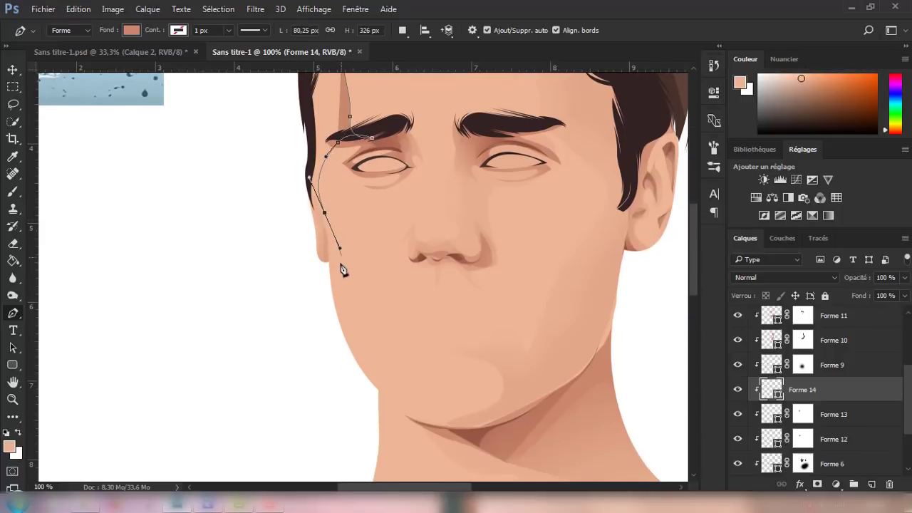
pyautogui.moveTo(339, 301); pyautogui.dragTo(340, 310)
pyautogui.click(342, 340)
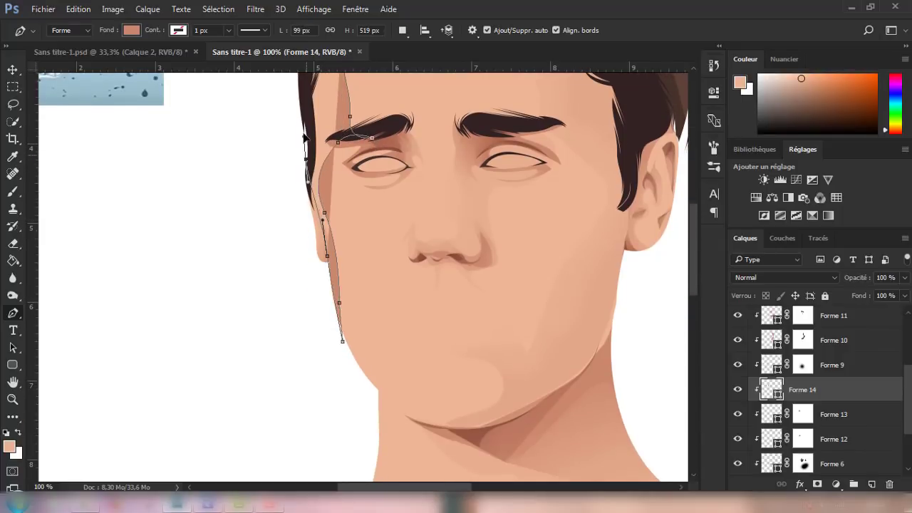
pyautogui.scroll(3, 303, 143)
pyautogui.scroll(1, 345, 116)
pyautogui.click(344, 103)
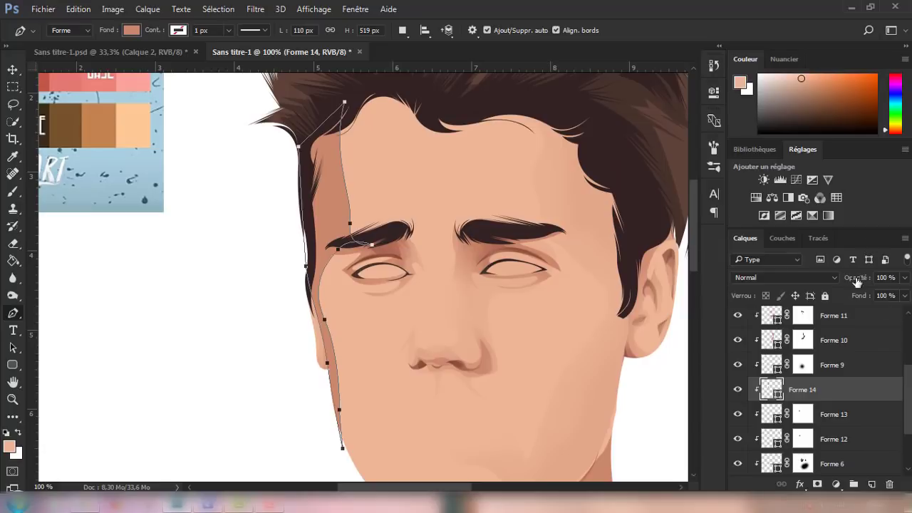
# Set Forme 14 to 25% opacity and add a layer mask
pyautogui.moveTo(855, 278); pyautogui.dragTo(769, 277)
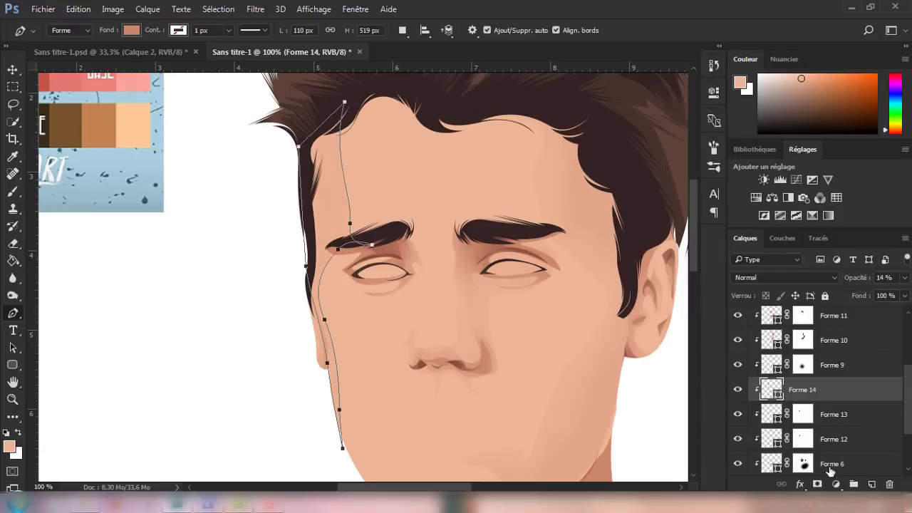
pyautogui.click(817, 483)
pyautogui.click(13, 192)
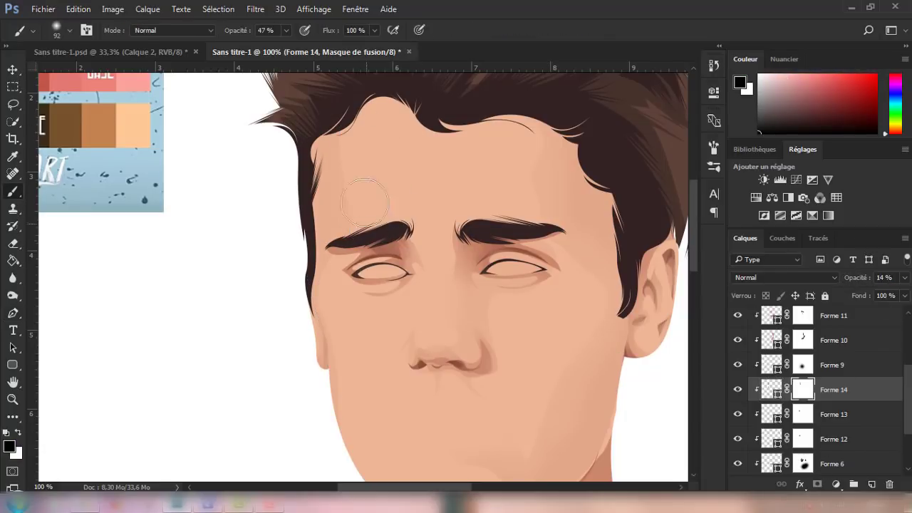
pyautogui.moveTo(864, 279); pyautogui.dragTo(871, 279)
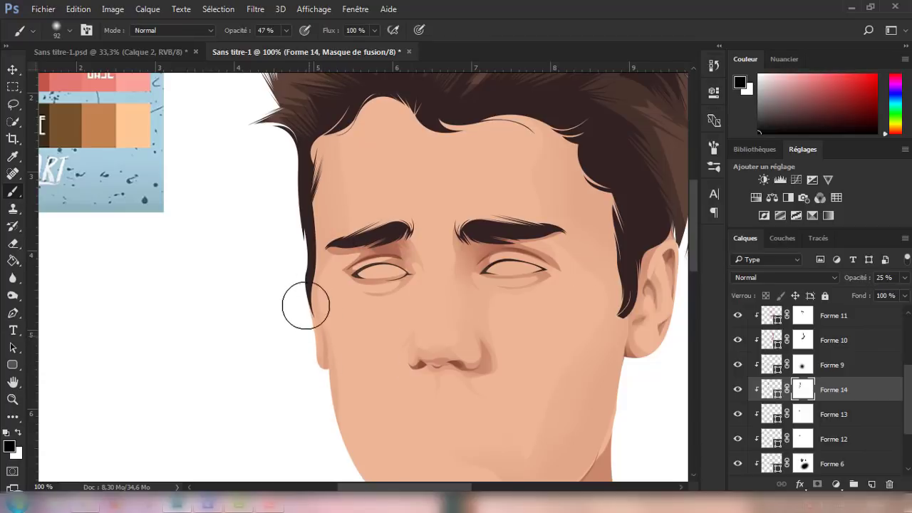
pyautogui.hotkey('ctrl', '-')
pyautogui.hotkey('ctrl', '-')
pyautogui.hotkey('ctrl', '-')
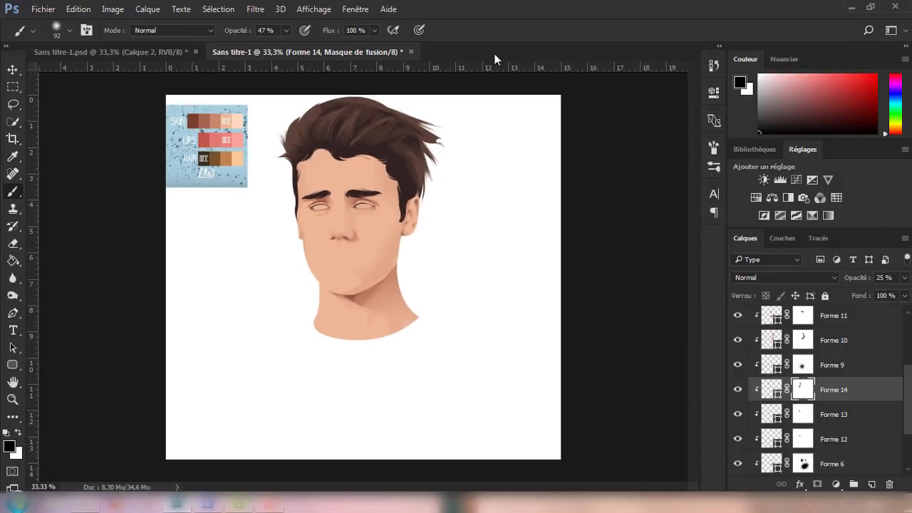
# Show reference photo Calque 2 and add empty layer Calque 3 above Forme 8
pyautogui.click(13, 313)
pyautogui.hotkey('ctrl', '+')
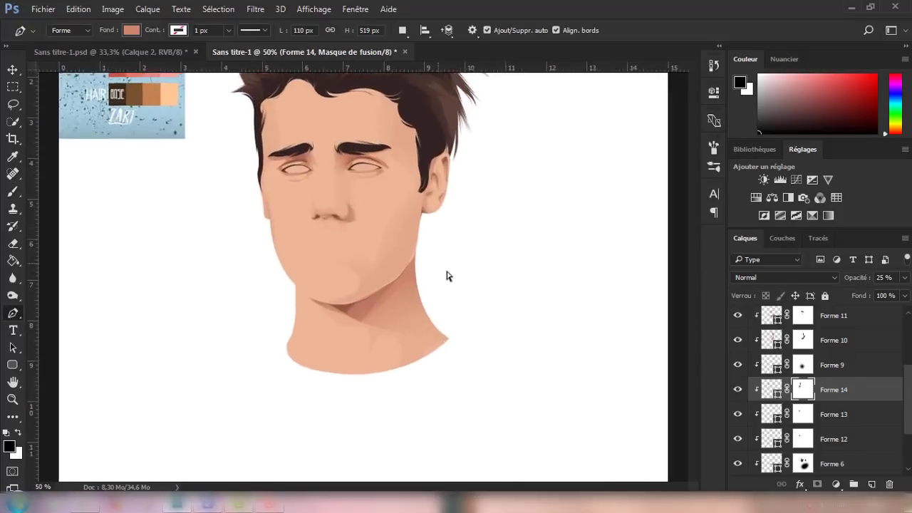
pyautogui.hotkey('ctrl', '+')
pyautogui.scroll(-3, 775, 422)
pyautogui.click(737, 438)
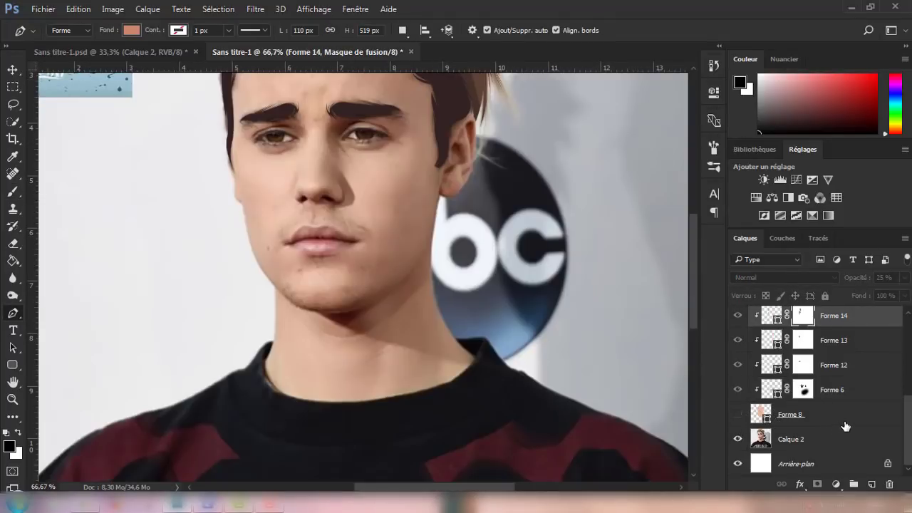
pyautogui.scroll(2, 845, 426)
pyautogui.scroll(-1, 830, 436)
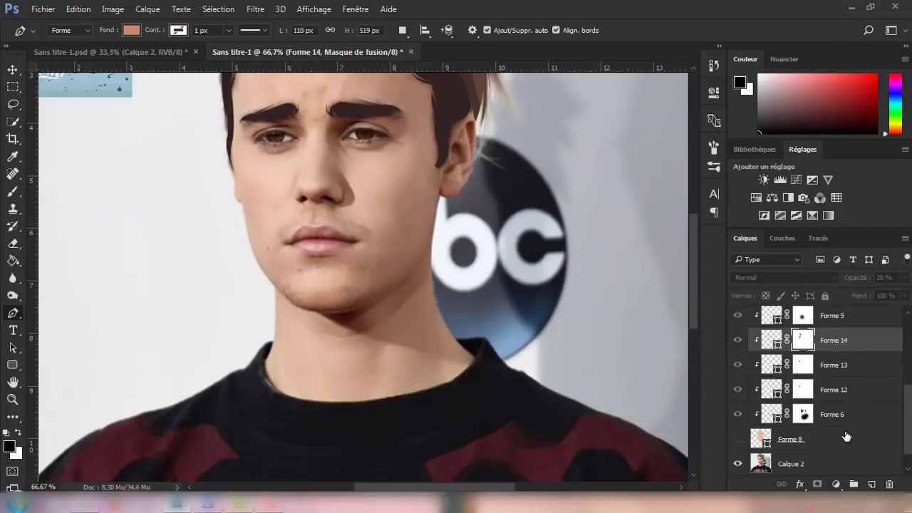
pyautogui.click(840, 438)
pyautogui.click(871, 485)
pyautogui.scroll(2, 315, 289)
pyautogui.scroll(5, 158, 278)
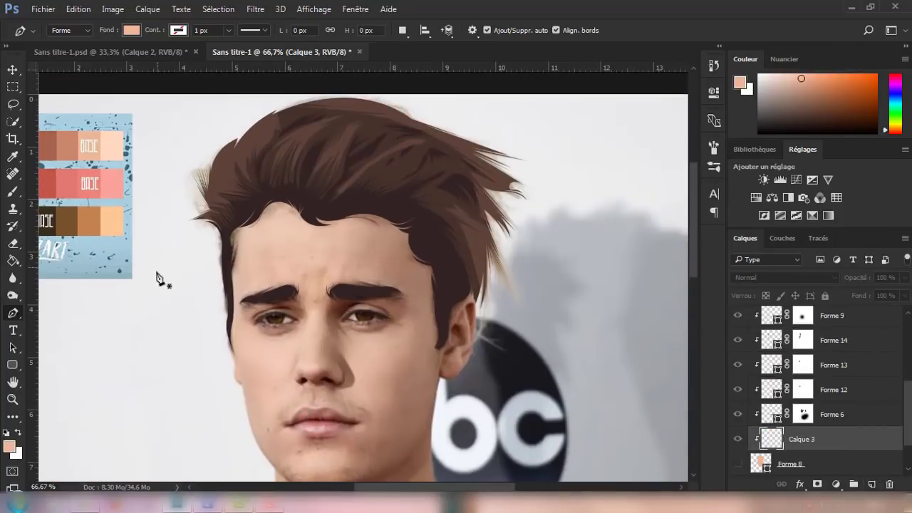
# Set the shape fill to a lighter peach for the highlights
pyautogui.click(11, 447)
pyautogui.click(866, 157)
pyautogui.scroll(2, 396, 332)
pyautogui.scroll(2, 397, 331)
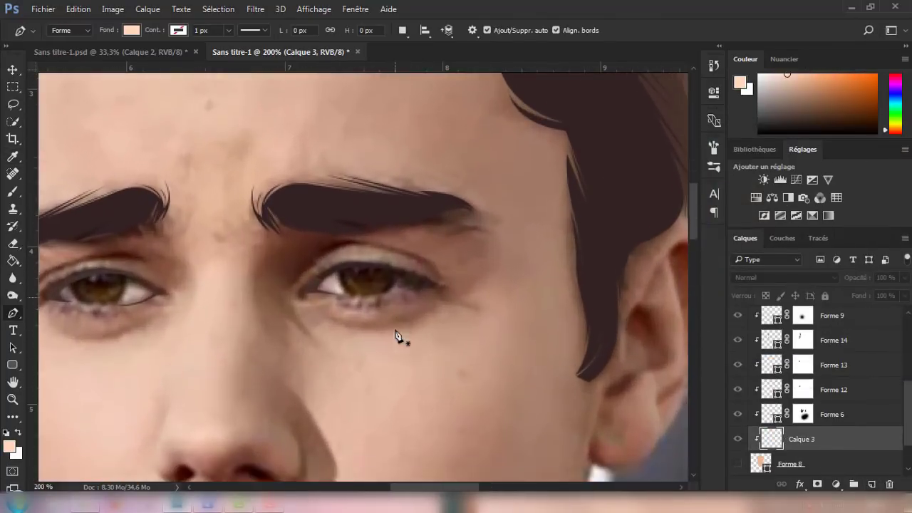
pyautogui.scroll(-3, 397, 332)
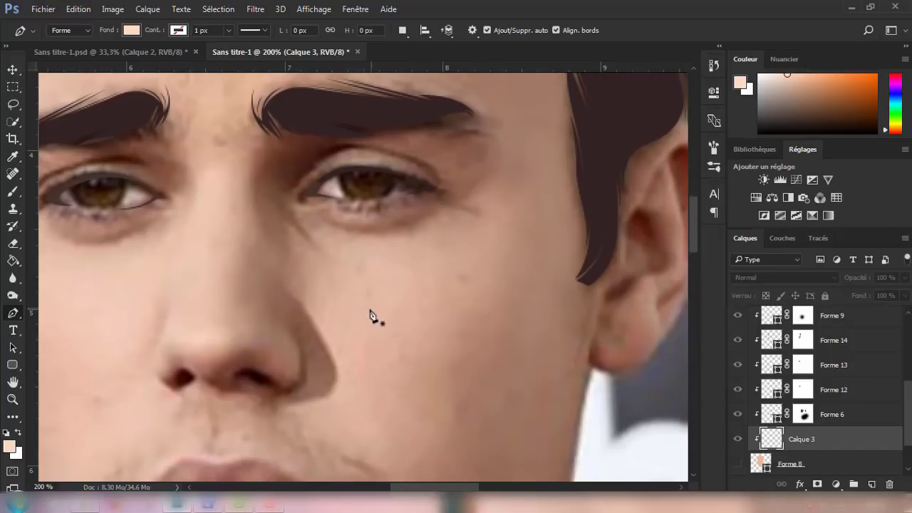
pyautogui.press('Escape')
# Draw freeform highlight patches on the forehead and both cheeks
pyautogui.rightClick(13, 312)
pyautogui.click(86, 323)
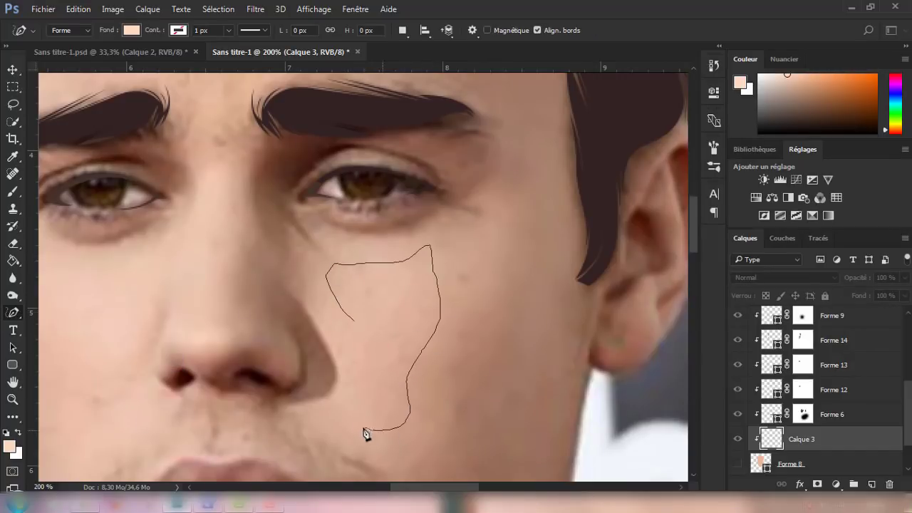
pyautogui.moveTo(360, 333); pyautogui.dragTo(356, 324)
pyautogui.hotkey('ctrl', '-')
pyautogui.scroll(2, 246, 207)
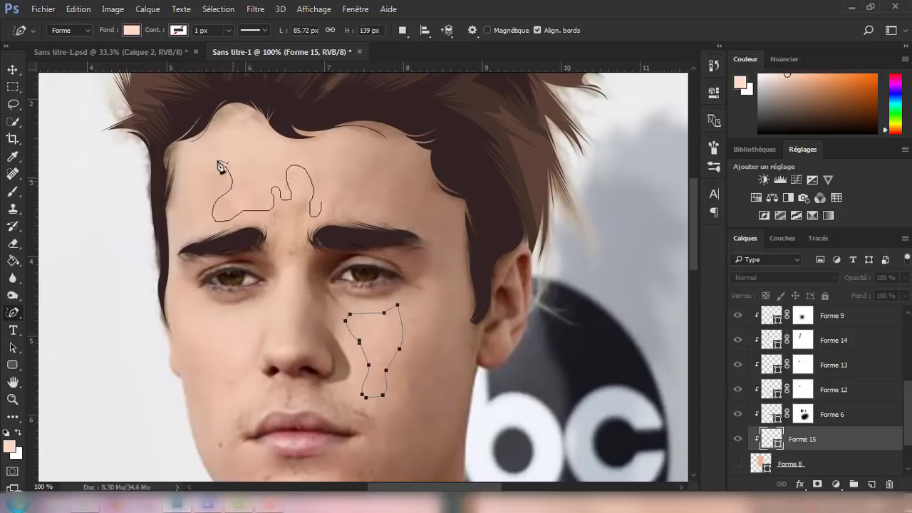
pyautogui.moveTo(330, 178); pyautogui.dragTo(321, 210)
pyautogui.scroll(-3, 249, 296)
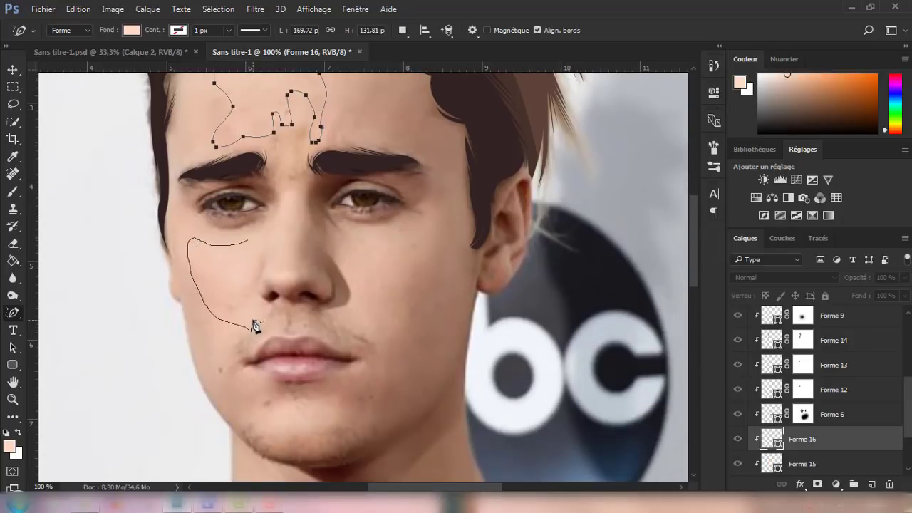
pyautogui.moveTo(247, 245); pyautogui.dragTo(247, 241)
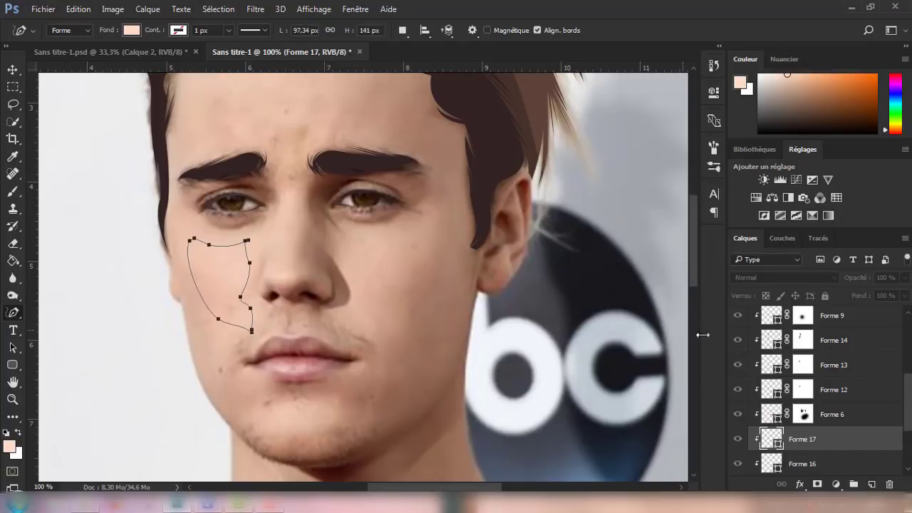
pyautogui.scroll(-3, 816, 439)
# Merge the highlights into Forme 17, mask it, and blend the cheek with a 188 brush
pyautogui.keyDown('shift'); pyautogui.click(823, 415); pyautogui.keyUp('shift')
pyautogui.hotkey('ctrl', 'e')
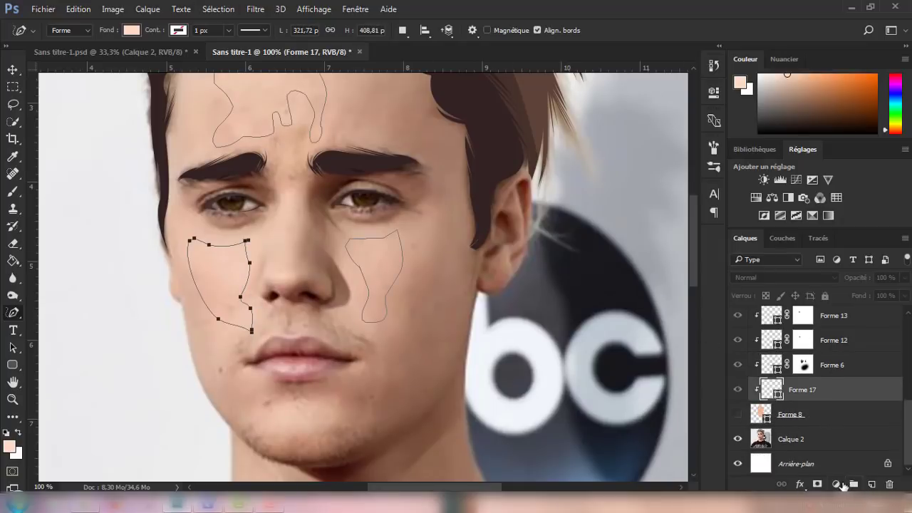
pyautogui.click(816, 484)
pyautogui.click(737, 413)
pyautogui.click(12, 191)
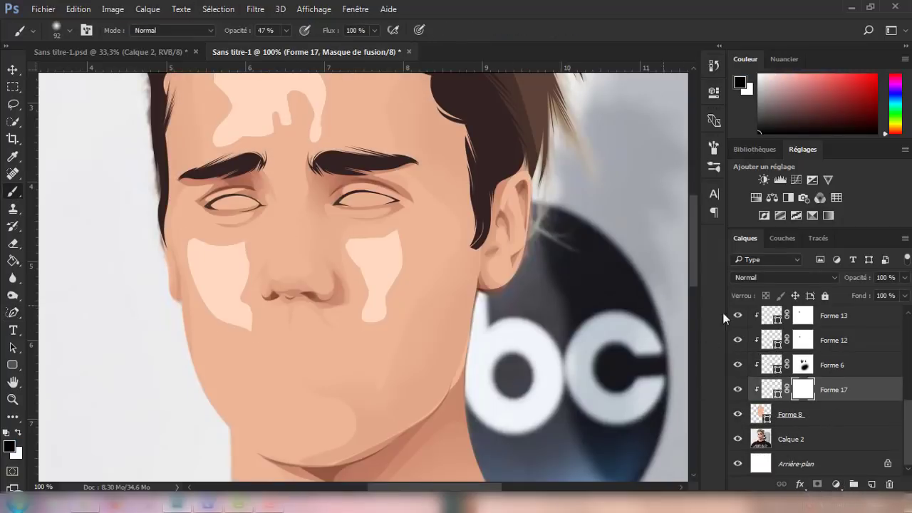
pyautogui.moveTo(372, 250); pyautogui.dragTo(389, 235)
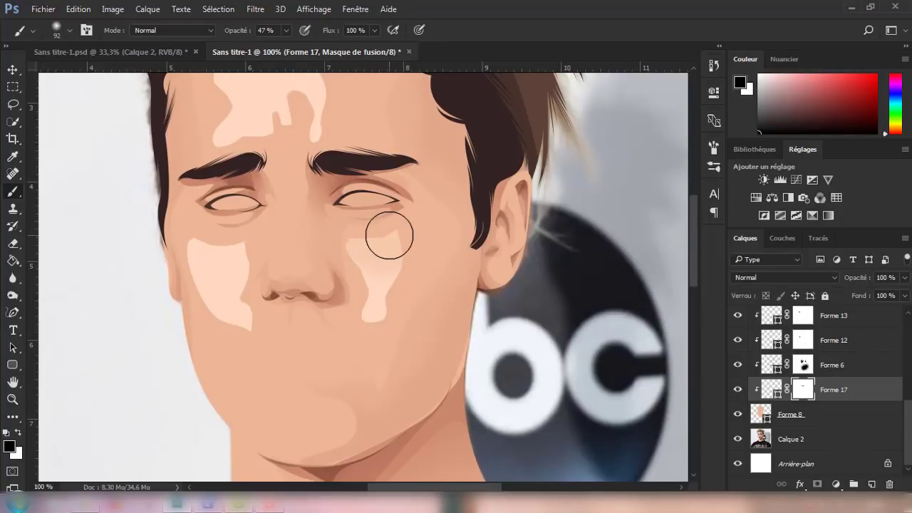
pyautogui.click(69, 30)
pyautogui.moveTo(127, 65); pyautogui.dragTo(146, 65)
pyautogui.press('Return')
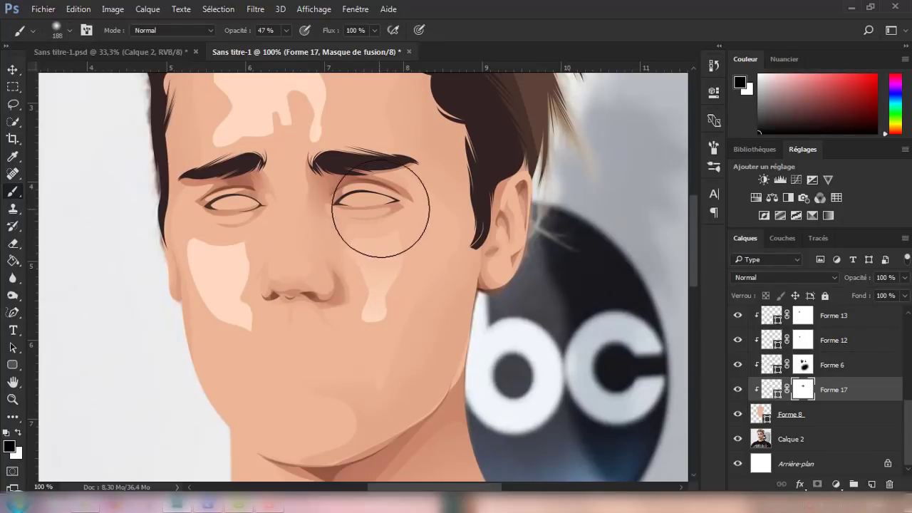
# Briefly check the browser's video page and Facebook notifications, then return to Photoshop
pyautogui.hotkey('alt', 'Tab')
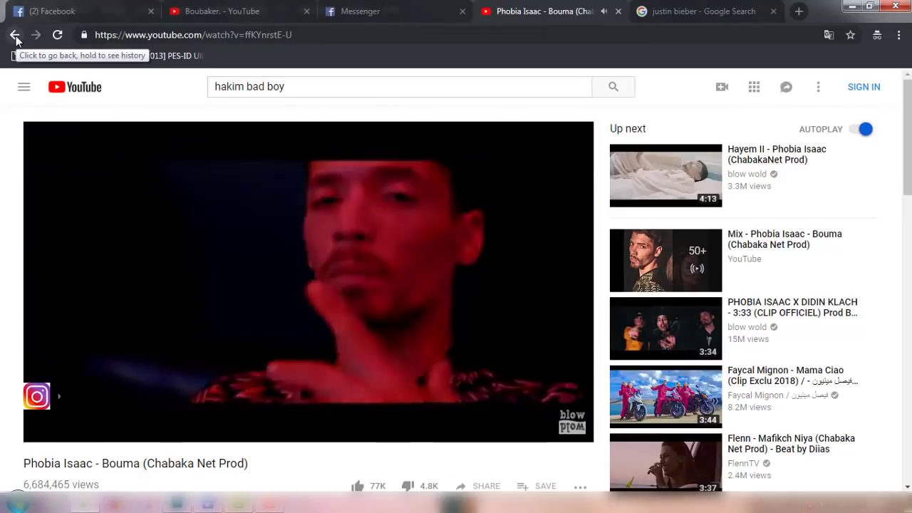
pyautogui.click(15, 35)
pyautogui.click(24, 5)
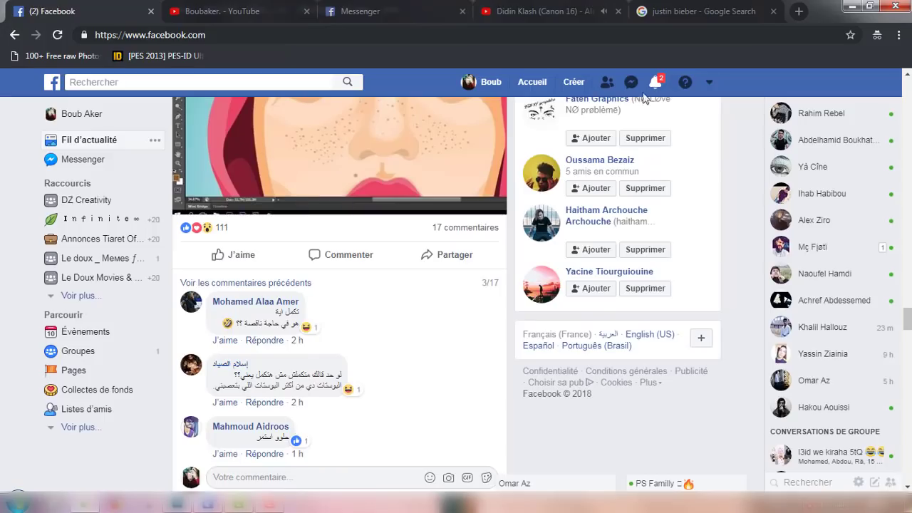
pyautogui.click(684, 81)
pyautogui.hotkey('alt', 'Tab')
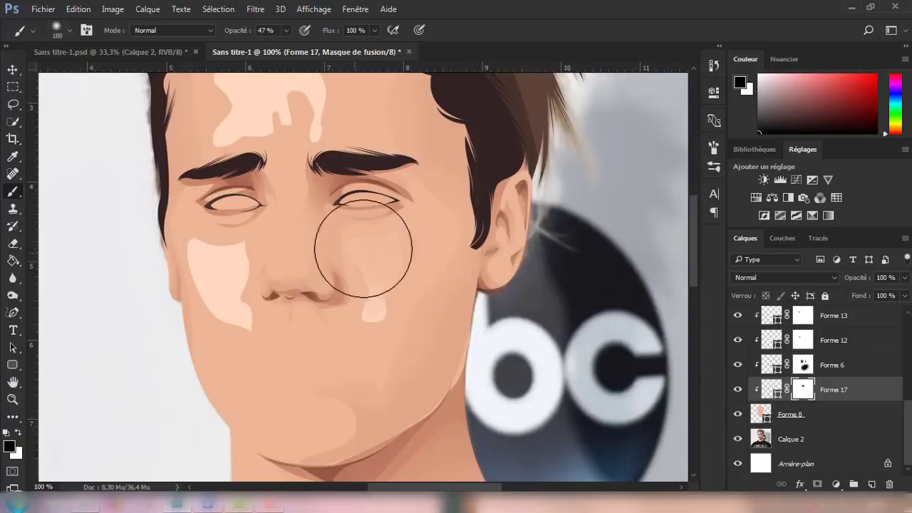
# Paint black on the Forme 17 mask to dim the left-cheek and forehead highlights
pyautogui.press('x')
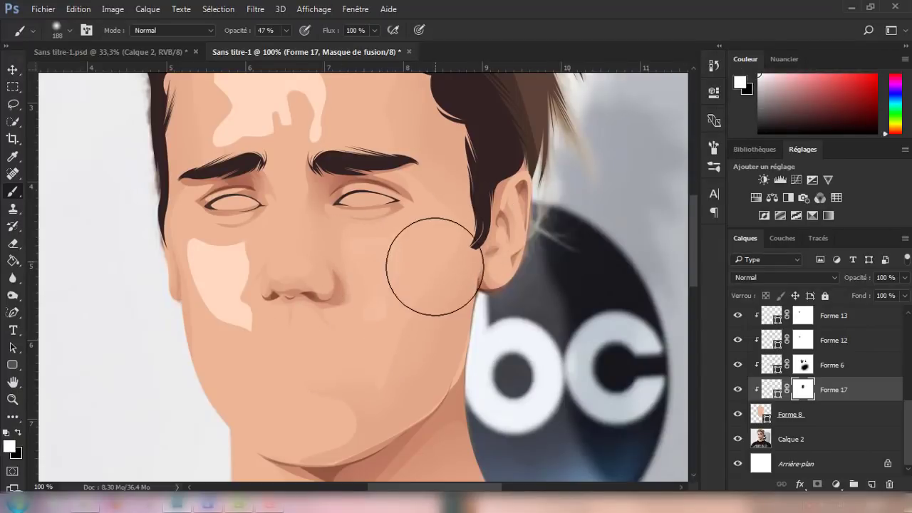
pyautogui.press('x')
pyautogui.moveTo(242, 278); pyautogui.dragTo(248, 262)
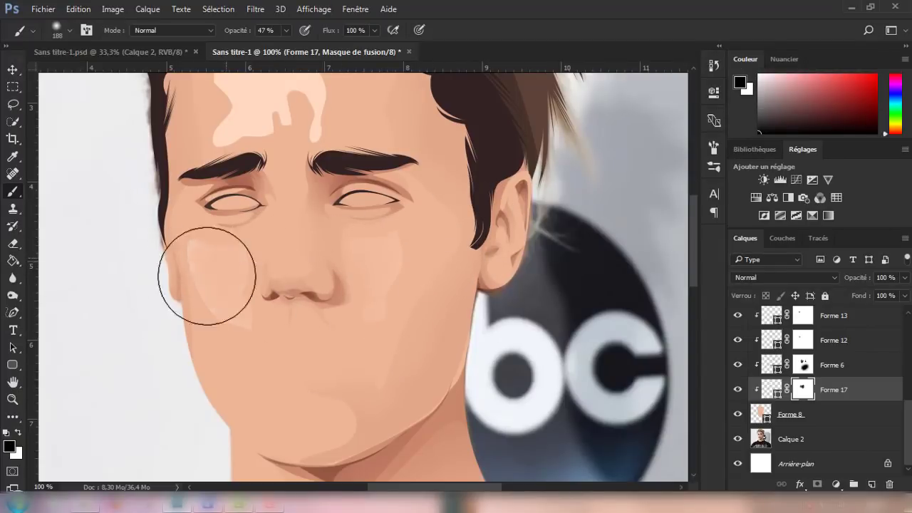
pyautogui.scroll(2, 384, 285)
pyautogui.scroll(2, 320, 221)
pyautogui.moveTo(253, 166); pyautogui.dragTo(285, 153)
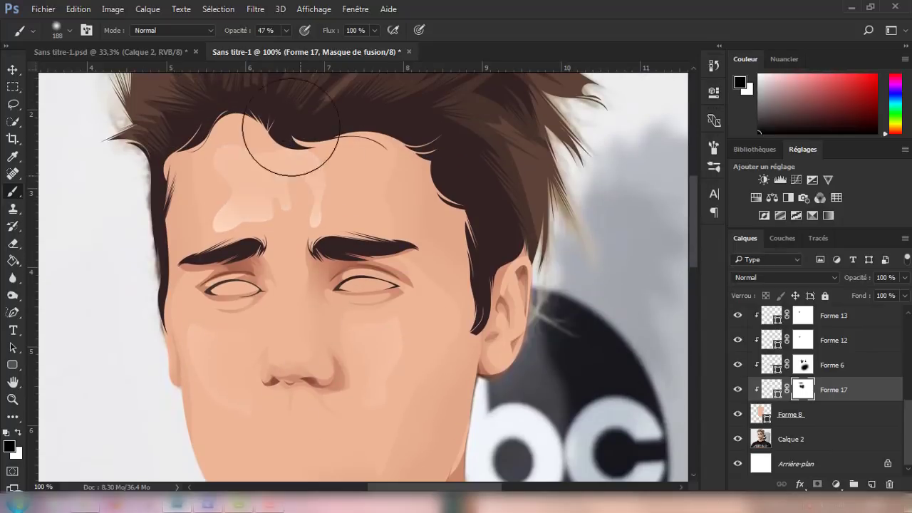
pyautogui.press('x')
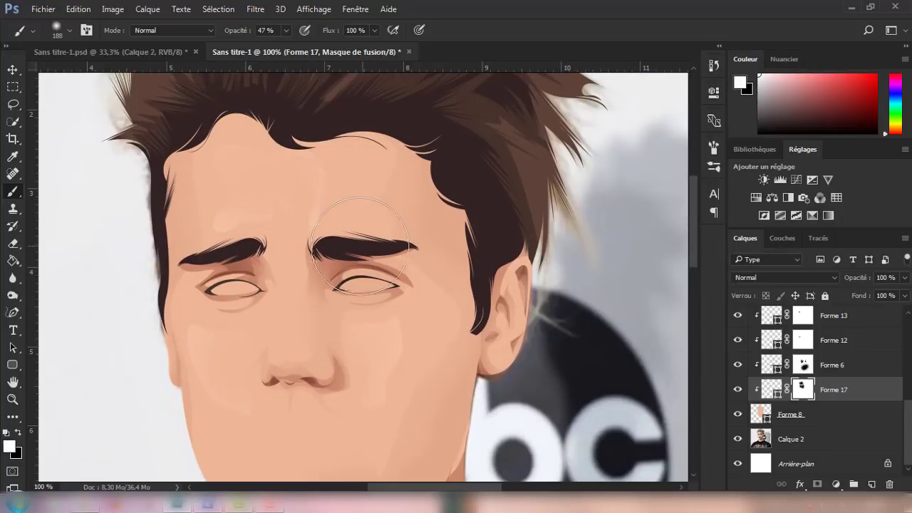
pyautogui.hotkey('ctrl', '-')
pyautogui.hotkey('ctrl', '-')
pyautogui.hotkey('ctrl', '-')
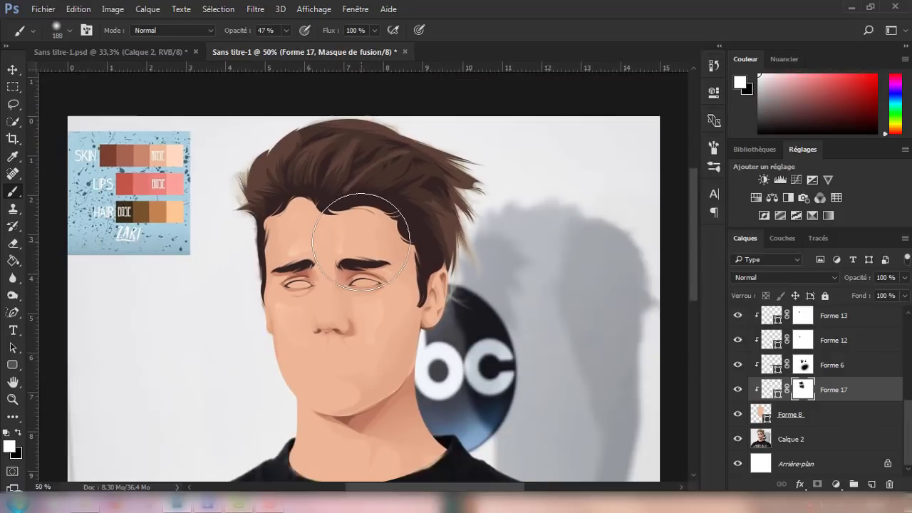
pyautogui.scroll(-2, 356, 335)
pyautogui.press('x')
pyautogui.press('x')
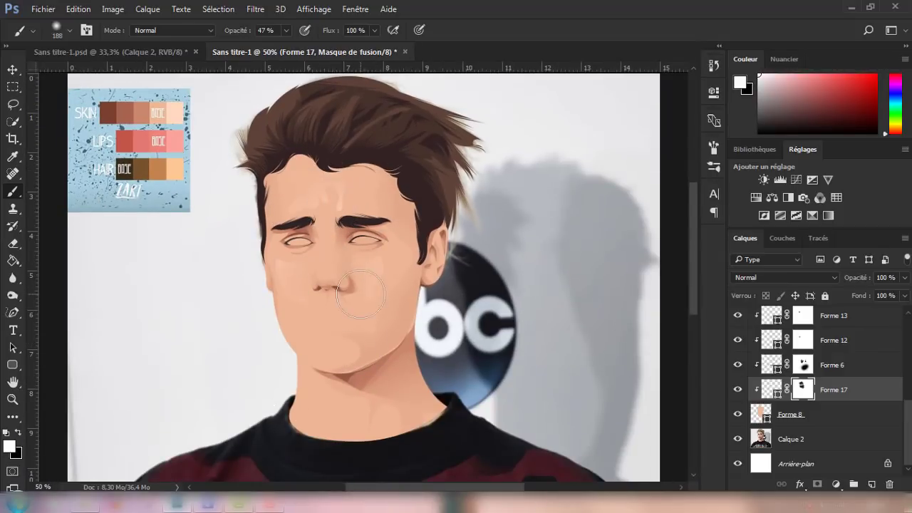
pyautogui.hotkey('ctrl', '+')
# Pen-draw a pale chin ellipse and a neck highlight shape, with the Forme 8 skin fill briefly hidden
pyautogui.click(13, 312)
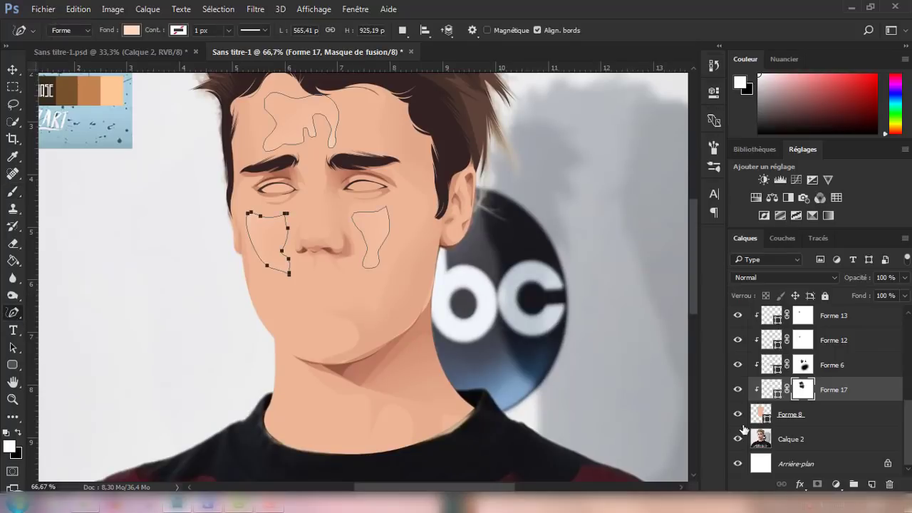
pyautogui.click(737, 414)
pyautogui.scroll(1, 372, 342)
pyautogui.scroll(1, 317, 311)
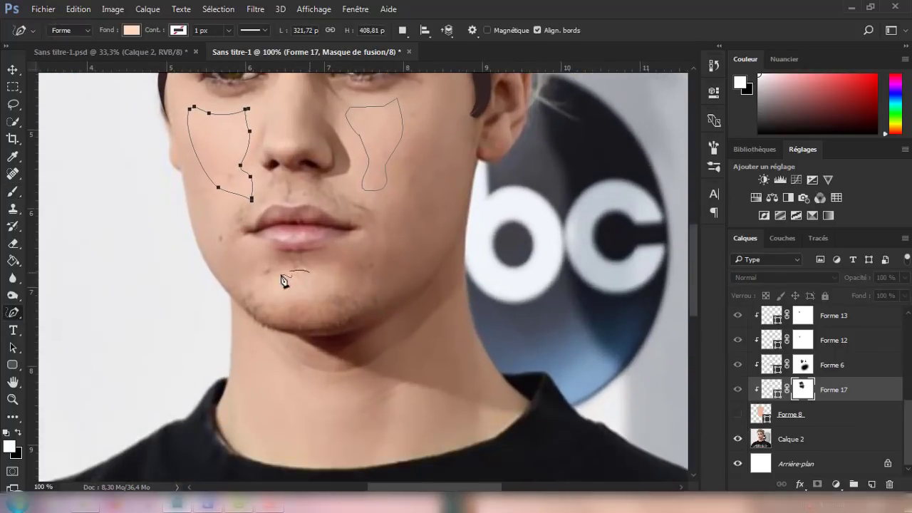
pyautogui.click(319, 292)
pyautogui.scroll(-3, 320, 342)
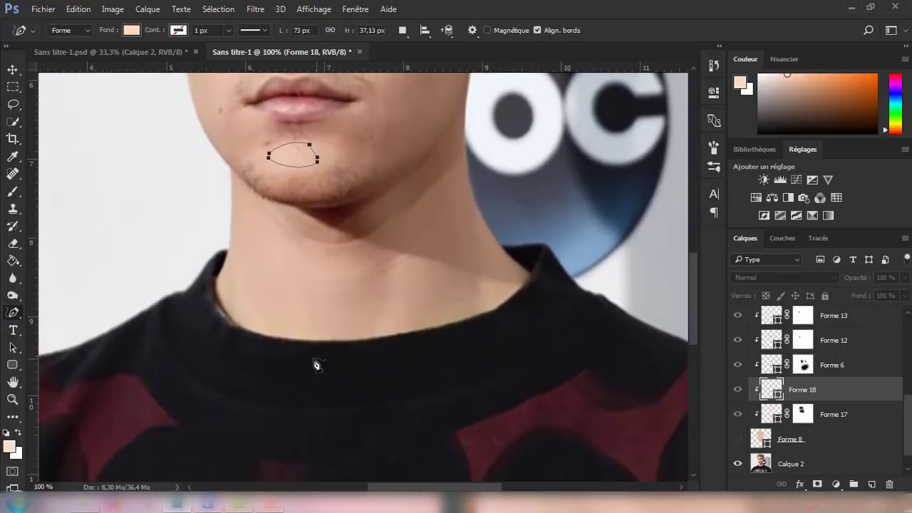
pyautogui.click(203, 354)
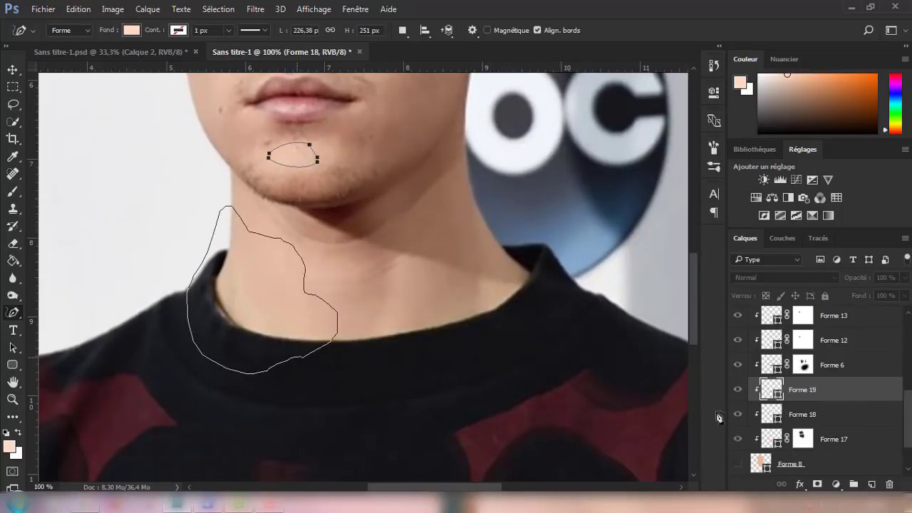
pyautogui.click(737, 463)
# Merge Forme 18 into Forme 19, add a layer mask, and brush black to soften the neck and chin highlights
pyautogui.keyDown('shift'); pyautogui.click(835, 426); pyautogui.keyUp('shift')
pyautogui.hotkey('ctrl', 'e')
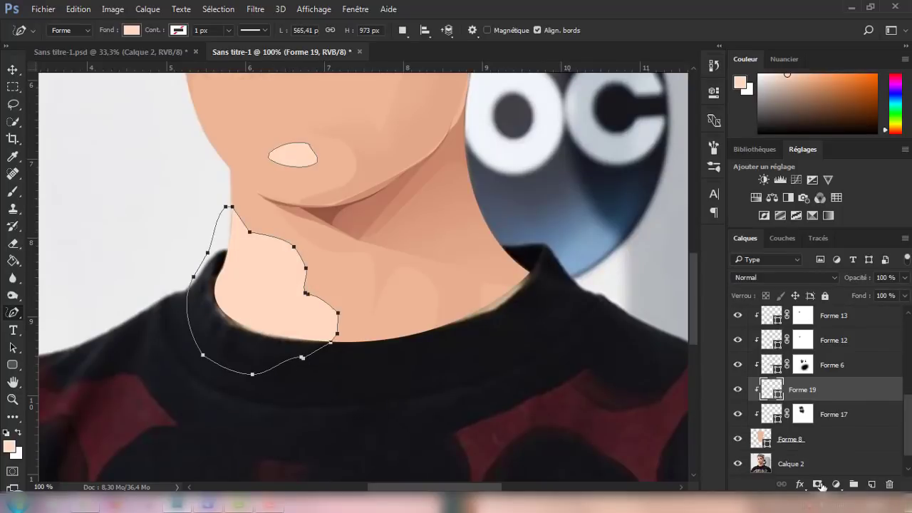
pyautogui.click(816, 484)
pyautogui.click(13, 193)
pyautogui.press('x')
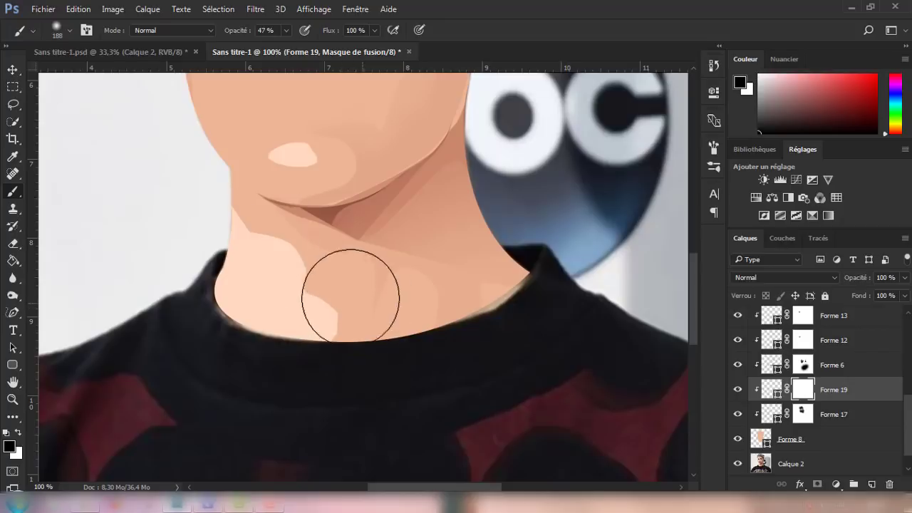
pyautogui.moveTo(346, 301)
pyautogui.mouseDown()
pyautogui.moveTo(264, 254)
pyautogui.moveTo(251, 280)
pyautogui.moveTo(285, 265)
pyautogui.mouseUp()
pyautogui.scroll(2, 285, 264)
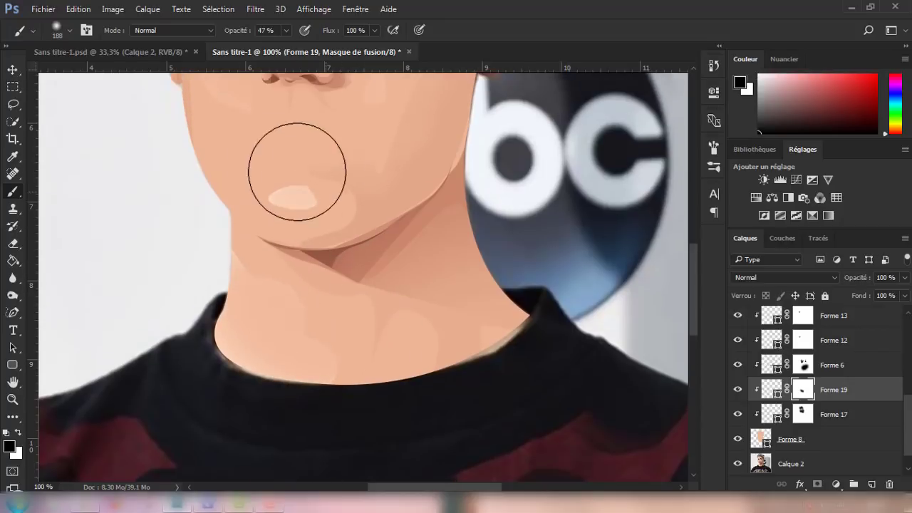
pyautogui.moveTo(292, 175); pyautogui.dragTo(262, 205)
pyautogui.scroll(-2, 428, 235)
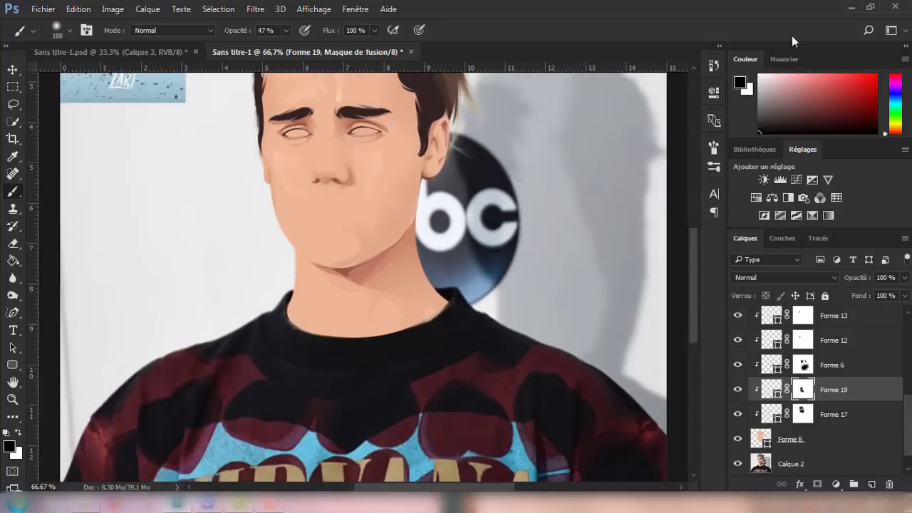
pyautogui.scroll(2, 604, 183)
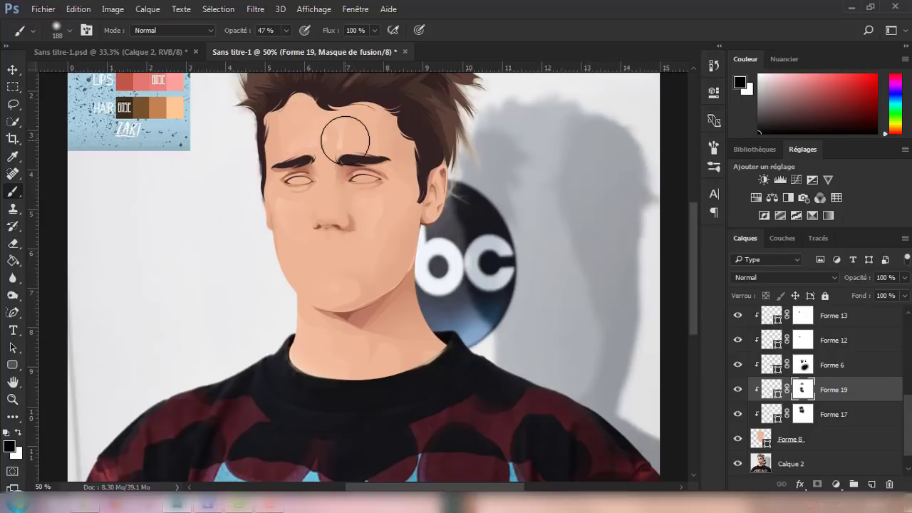
# Select the Forme 17 layer and hide the reference photo Calque 2
pyautogui.click(804, 413)
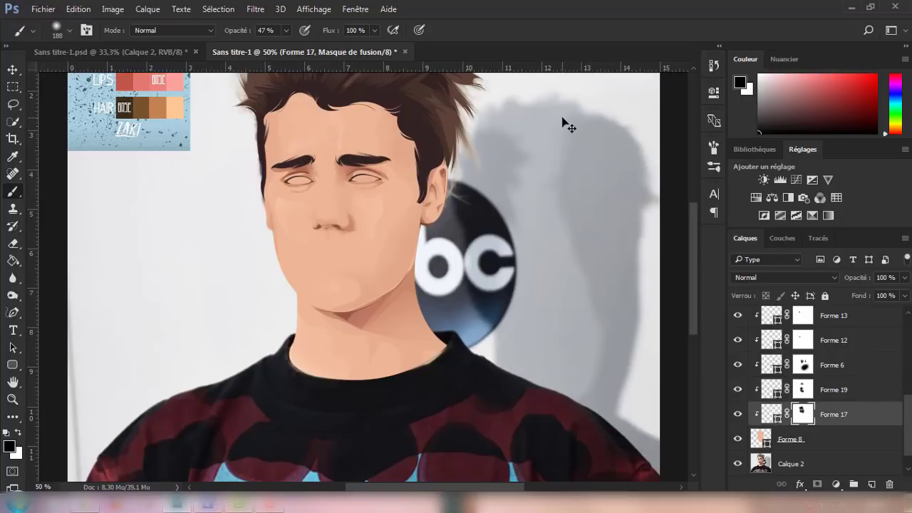
pyautogui.scroll(-1, 564, 122)
pyautogui.scroll(-1, 823, 452)
pyautogui.click(737, 440)
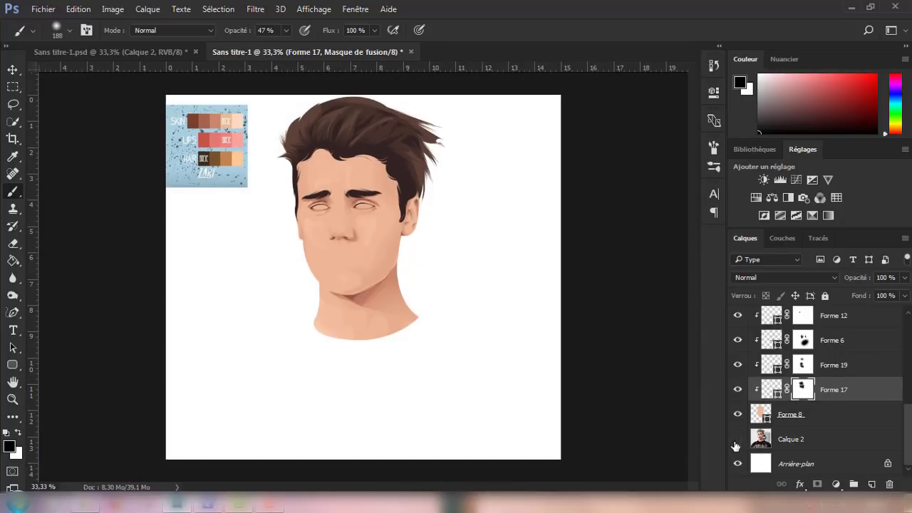
# Select Forme 8, toggle the reference photo's visibility, and hide the Forme 8 skin fill
pyautogui.click(14, 314)
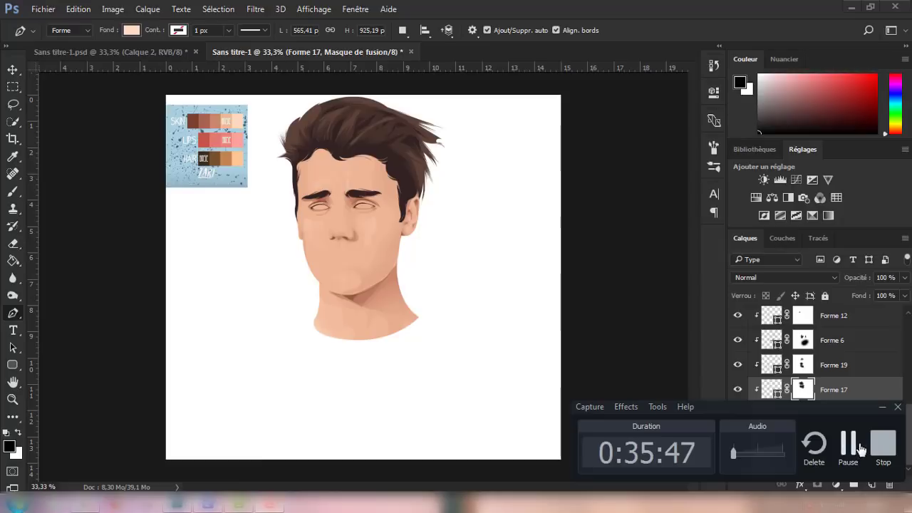
pyautogui.click(860, 447)
pyautogui.click(859, 417)
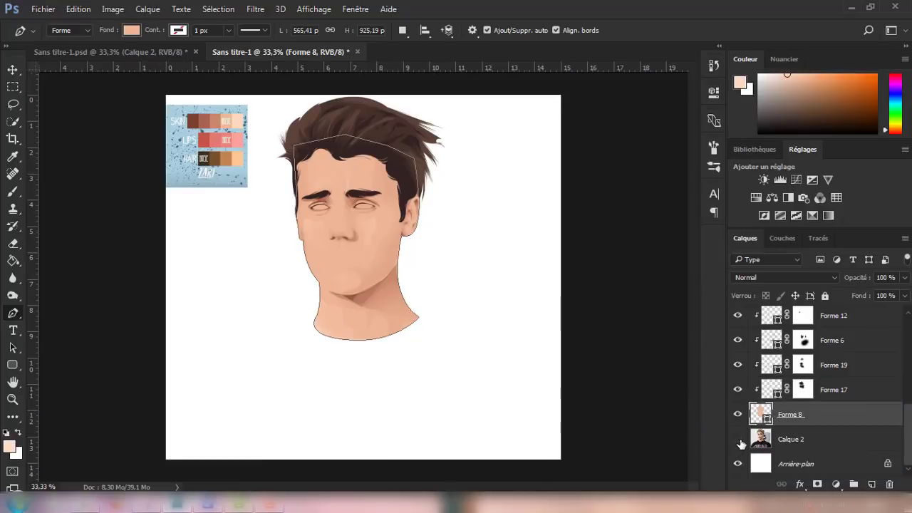
pyautogui.click(738, 440)
pyautogui.click(738, 439)
pyautogui.click(783, 438)
# Show the reference photo, add empty layer Calque 3 above it, and zoom in on the face
pyautogui.click(871, 484)
pyautogui.click(737, 414)
pyautogui.click(737, 464)
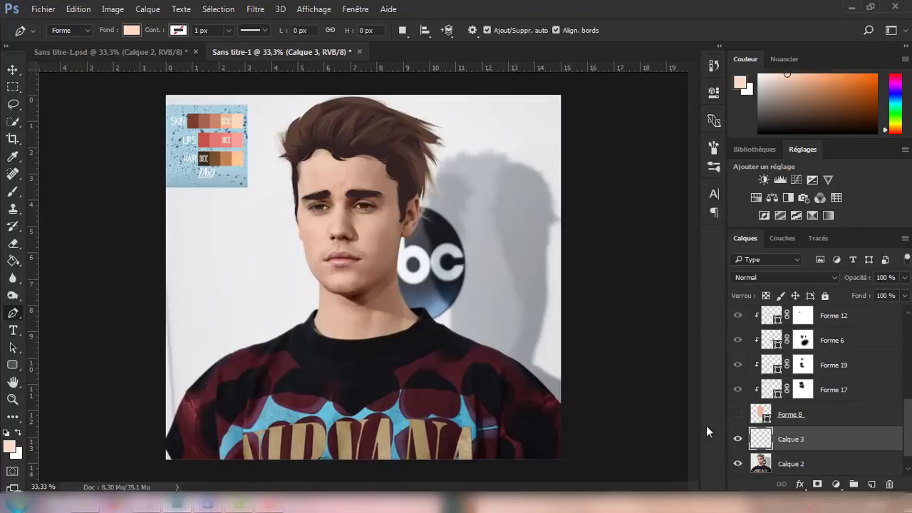
pyautogui.hotkey('ctrl', '+')
pyautogui.hotkey('ctrl', '+')
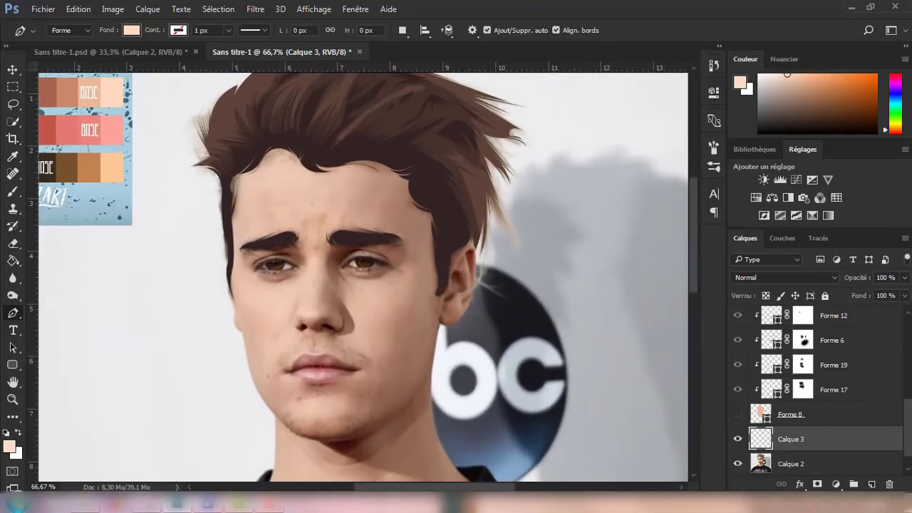
# Set the foreground colour to the lips red from the swatch and zoom to 100%
pyautogui.hscroll(-2, 363, 277)
pyautogui.click(9, 446)
pyautogui.click(96, 127)
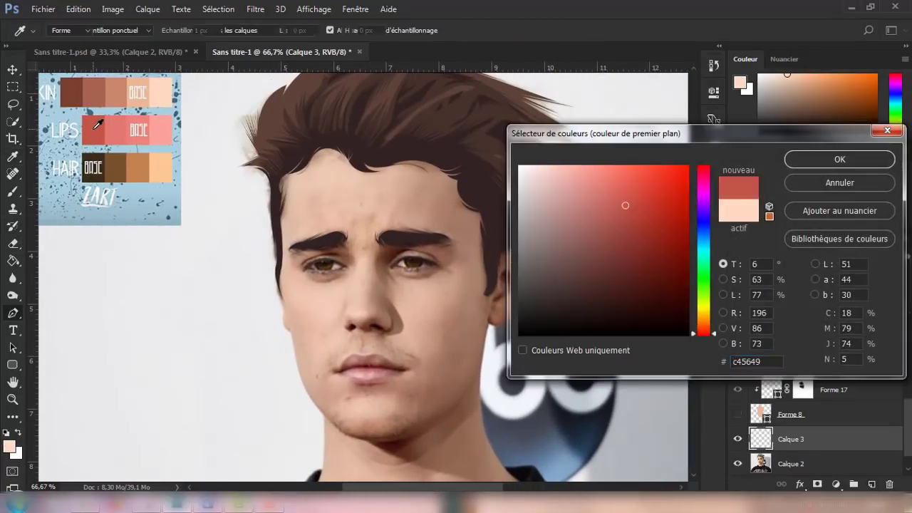
pyautogui.press('Return')
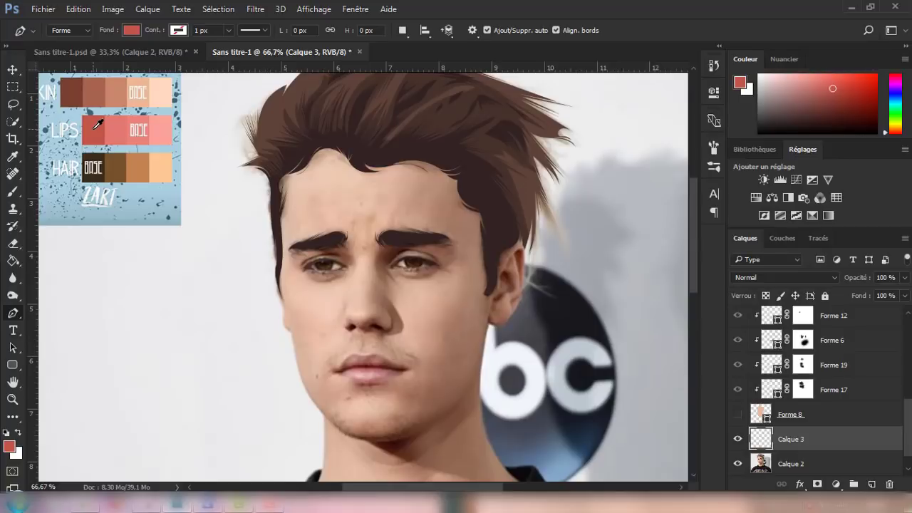
pyautogui.hotkey('ctrl', '+')
pyautogui.scroll(-1, 482, 330)
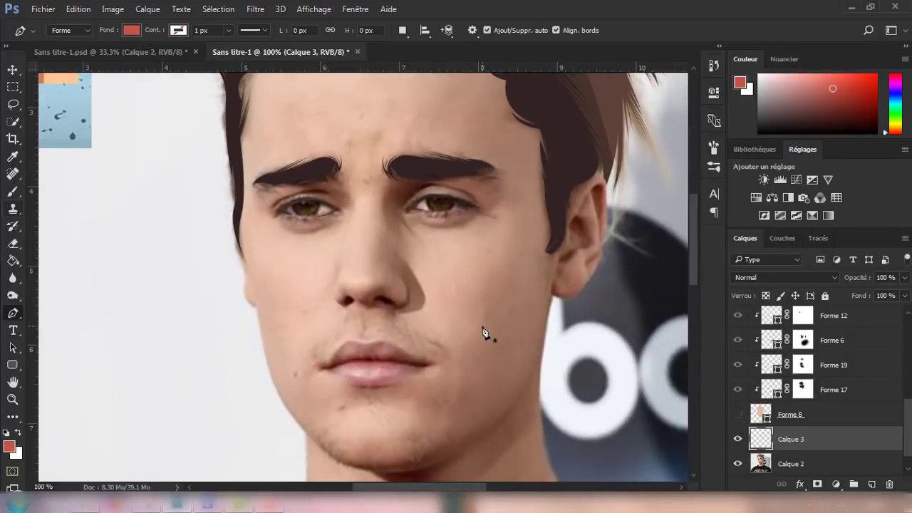
pyautogui.scroll(1, 482, 330)
pyautogui.scroll(1, 482, 330)
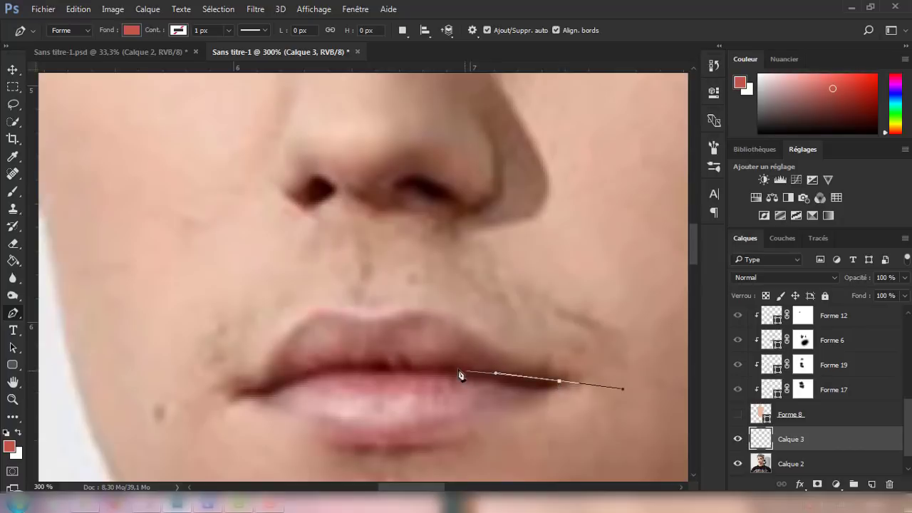
# Pen-draw a red shape Forme 20 tracing the upper lip line from corner to corner
pyautogui.moveTo(467, 365); pyautogui.dragTo(411, 368)
pyautogui.scroll(1, 434, 394)
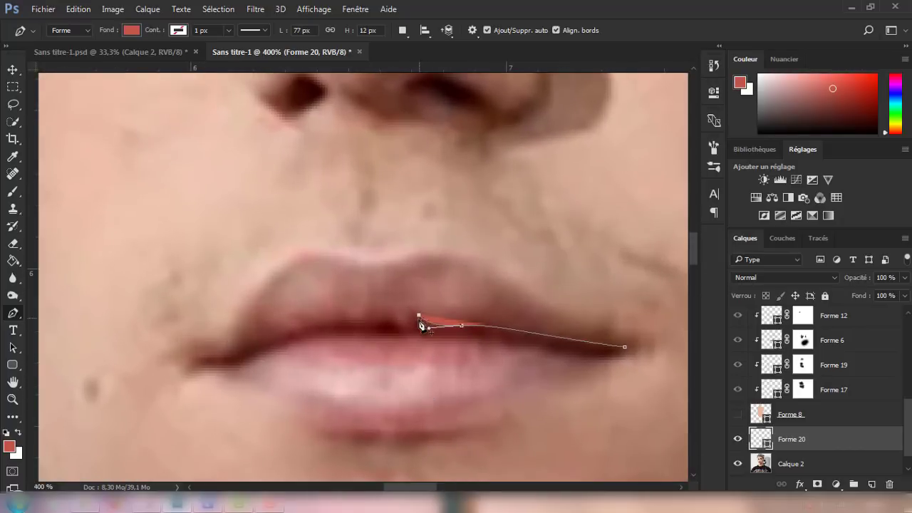
pyautogui.moveTo(413, 327); pyautogui.dragTo(403, 326)
pyautogui.click(389, 310)
pyautogui.click(349, 325)
pyautogui.moveTo(320, 322); pyautogui.dragTo(306, 329)
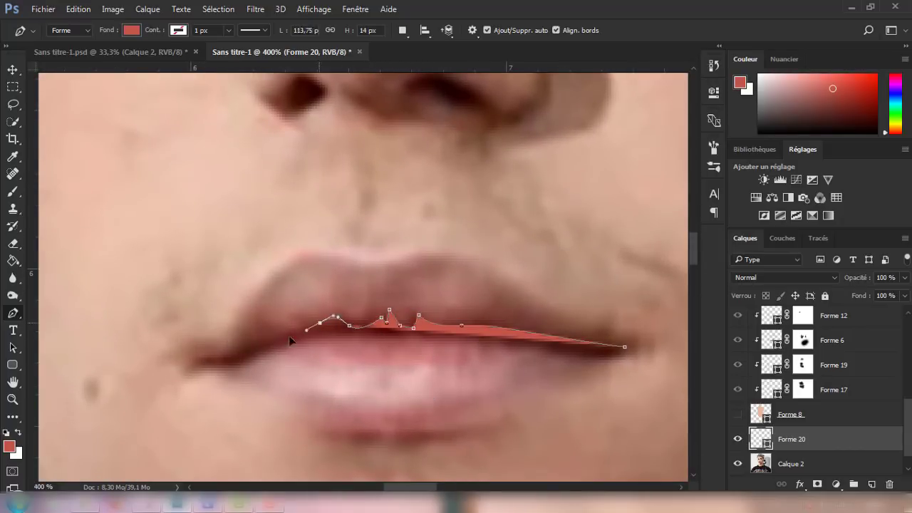
pyautogui.moveTo(200, 357); pyautogui.dragTo(159, 355)
pyautogui.keyDown('alt'); pyautogui.click(199, 358); pyautogui.keyUp('alt')
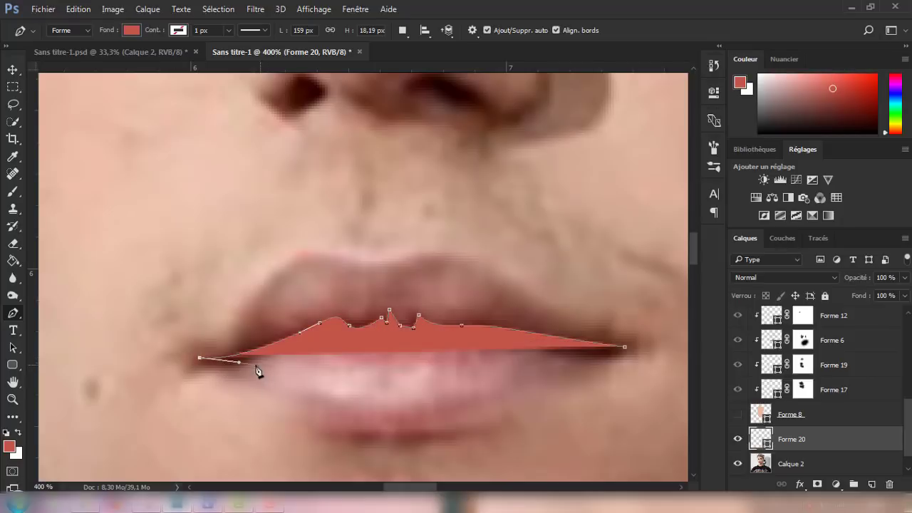
pyautogui.moveTo(269, 349); pyautogui.dragTo(274, 344)
pyautogui.moveTo(368, 330); pyautogui.dragTo(376, 332)
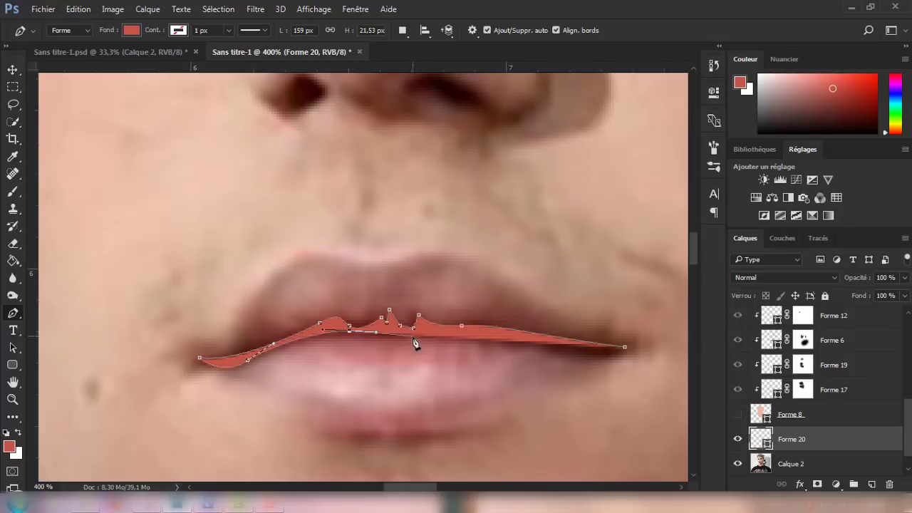
pyautogui.moveTo(552, 348); pyautogui.dragTo(612, 352)
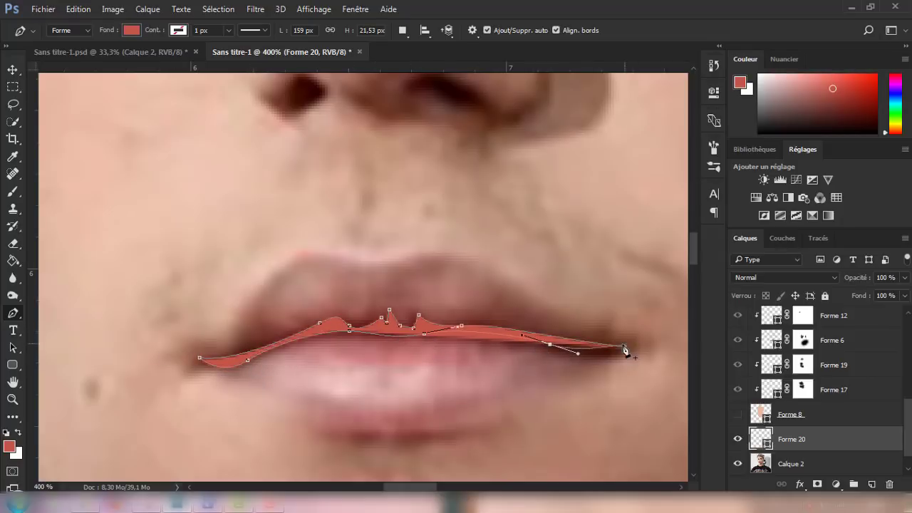
# Add a new empty layer and sample the lighter lip pink from the palette
pyautogui.hotkey('ctrl', '-')
pyautogui.hotkey('ctrl', '-')
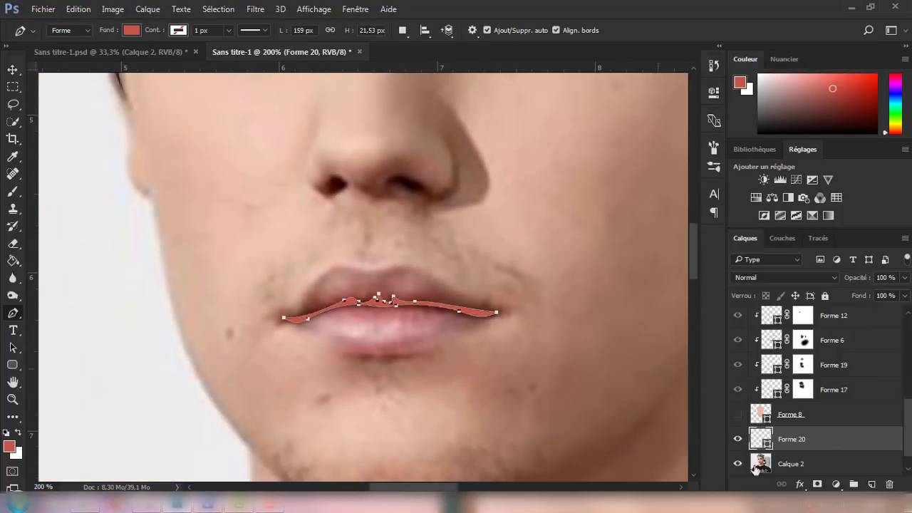
pyautogui.keyDown('ctrl'); pyautogui.click(871, 484); pyautogui.keyUp('ctrl')
pyautogui.hotkey('ctrl', '-')
pyautogui.hotkey('ctrl', '-')
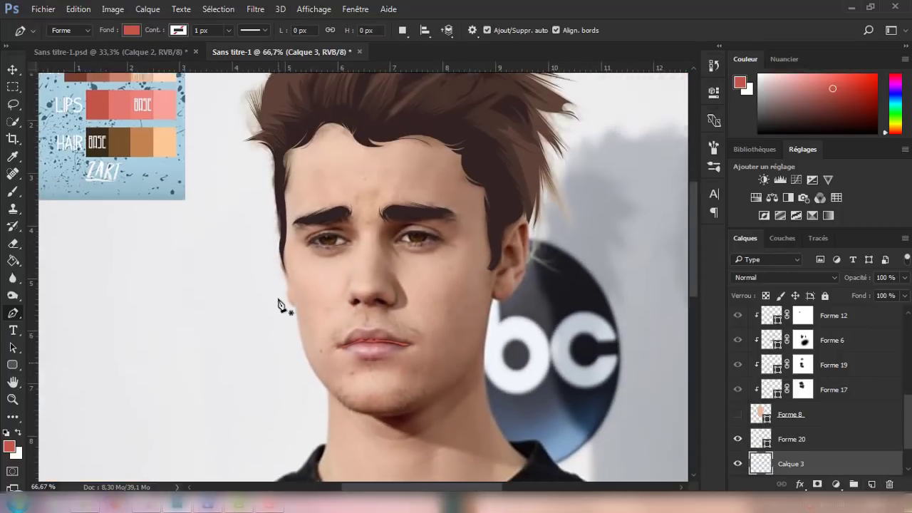
pyautogui.press('i')
pyautogui.click(8, 446)
pyautogui.press('Return')
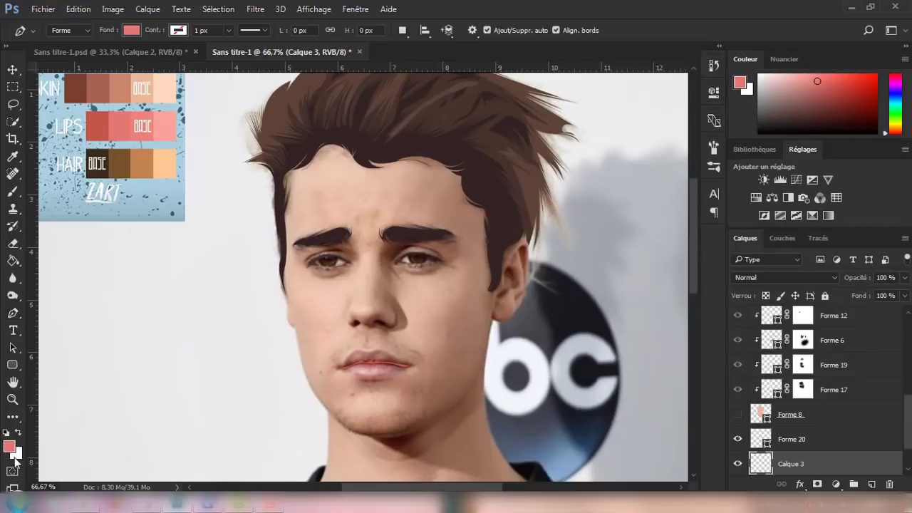
pyautogui.click(14, 452)
pyautogui.click(153, 127)
pyautogui.press('Return')
# Pen-draw Forme 21 along the parting between the lips to the left corner and over the upper lip
pyautogui.hotkey('ctrl', '+')
pyautogui.hotkey('ctrl', '+')
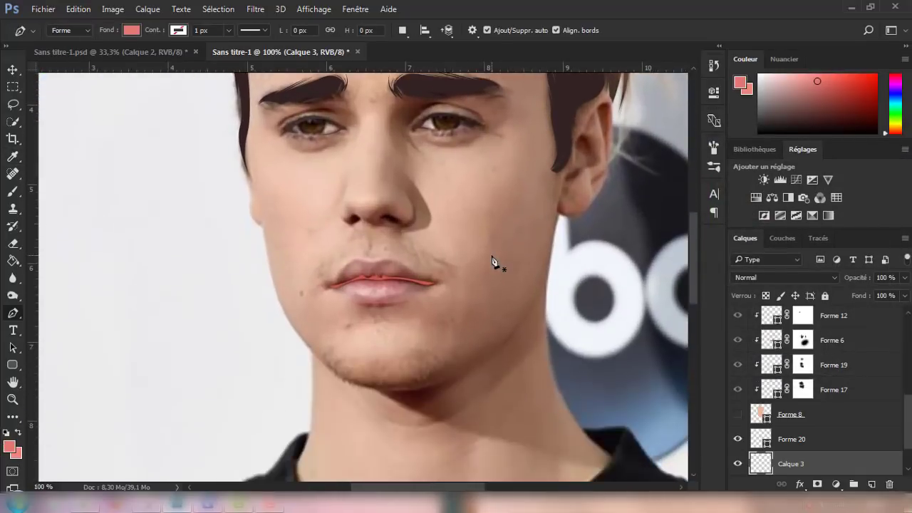
pyautogui.hotkey('ctrl', '+')
pyautogui.hotkey('ctrl', '+')
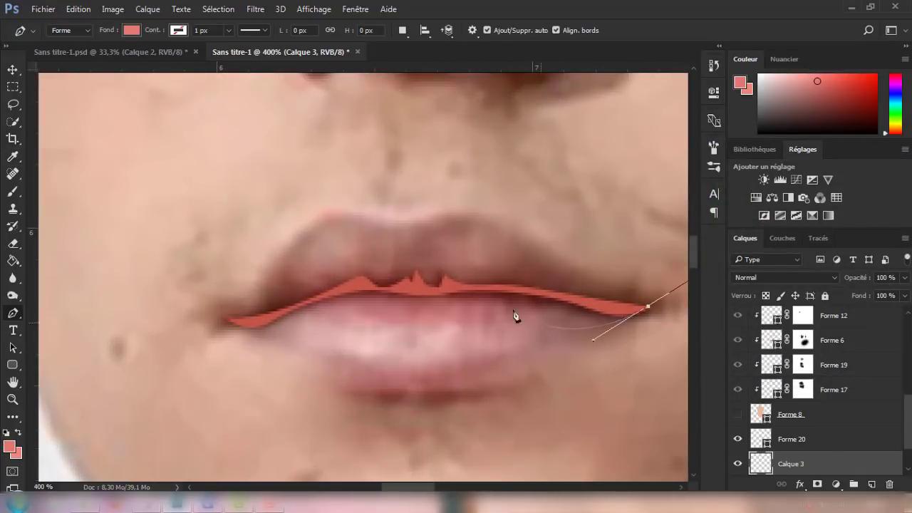
pyautogui.click(490, 300)
pyautogui.click(399, 298)
pyautogui.click(346, 301)
pyautogui.click(289, 310)
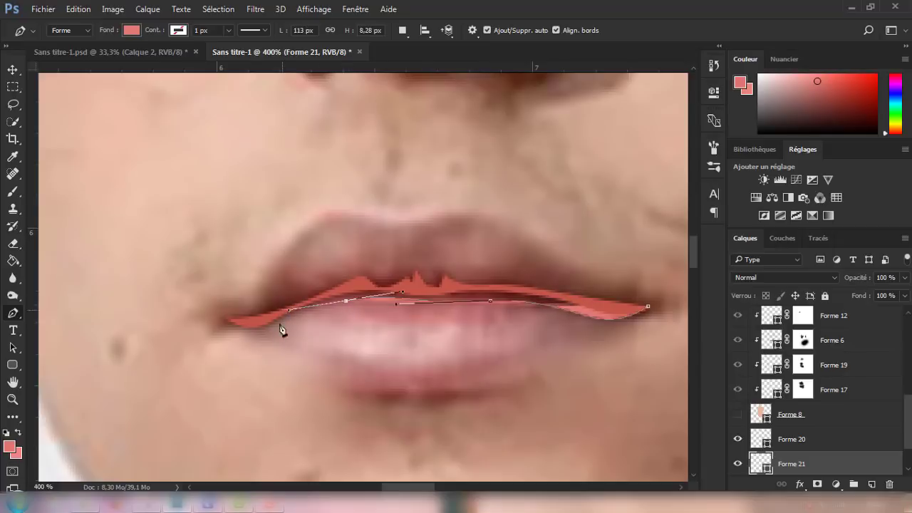
pyautogui.moveTo(234, 320); pyautogui.dragTo(210, 300)
pyautogui.keyDown('alt'); pyautogui.click(234, 320); pyautogui.keyUp('alt')
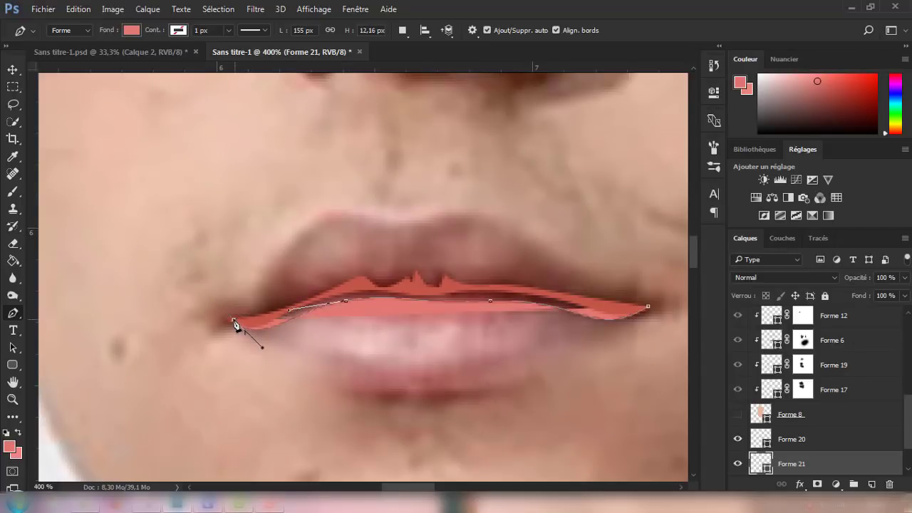
pyautogui.moveTo(289, 255); pyautogui.dragTo(307, 234)
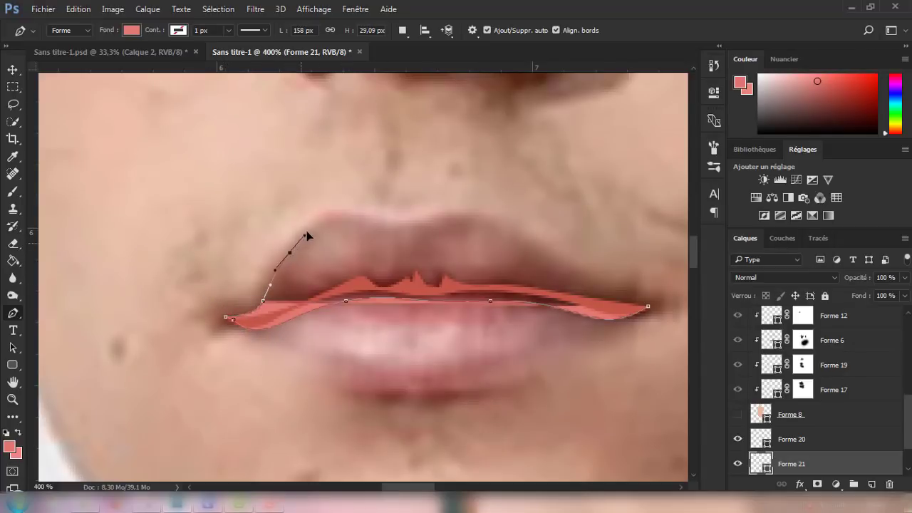
pyautogui.moveTo(324, 280); pyautogui.dragTo(378, 280)
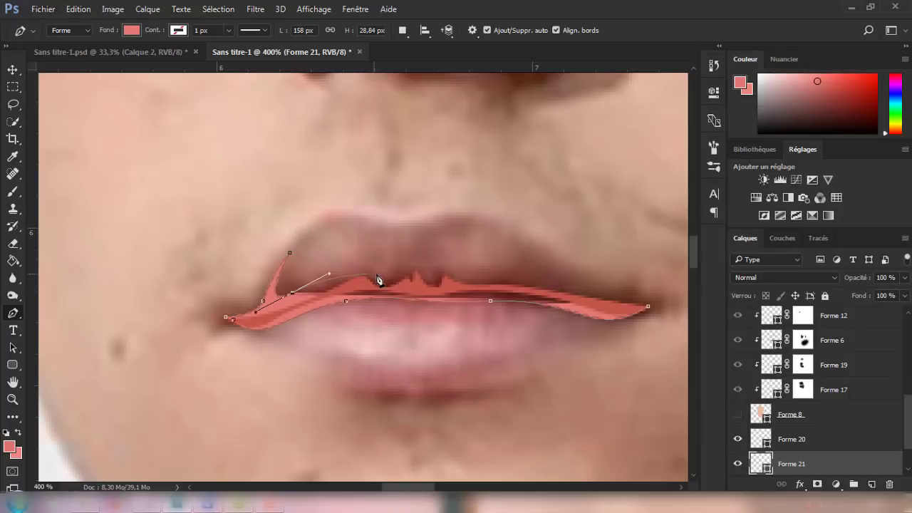
# Shape the upper lip's central peaks and right corner, then add a new empty layer above the photo
pyautogui.click(376, 271)
pyautogui.click(405, 270)
pyautogui.click(416, 250)
pyautogui.click(423, 278)
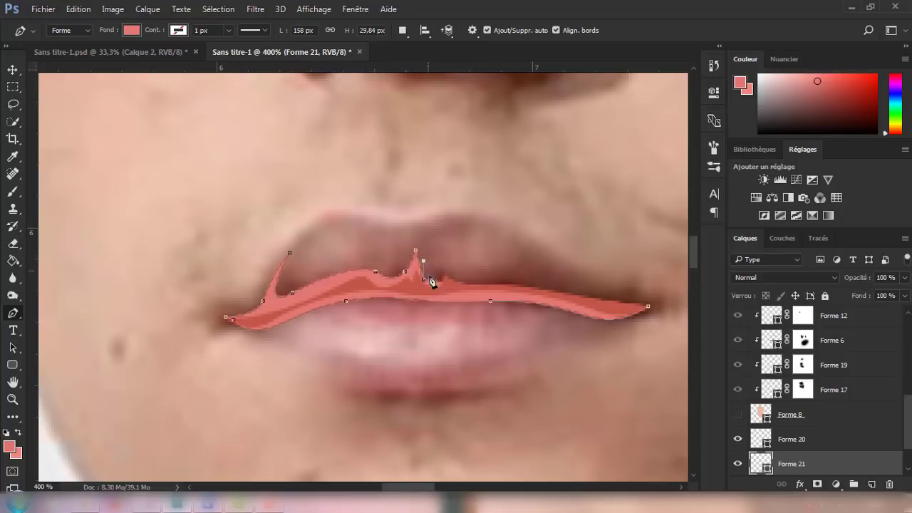
pyautogui.moveTo(431, 259); pyautogui.dragTo(501, 278)
pyautogui.click(647, 304)
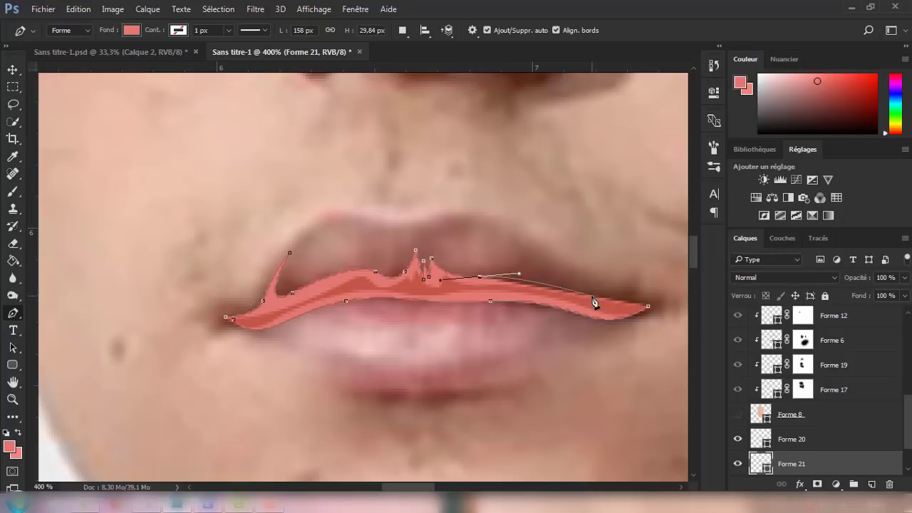
pyautogui.click(522, 238)
pyautogui.scroll(-2, 833, 421)
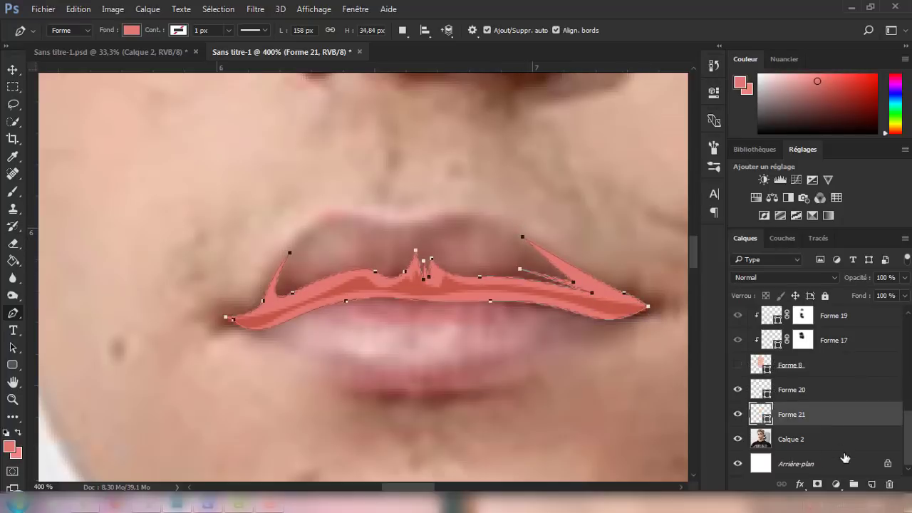
pyautogui.click(844, 440)
pyautogui.hotkey('ctrl', 'alt', 'shift', 'n')
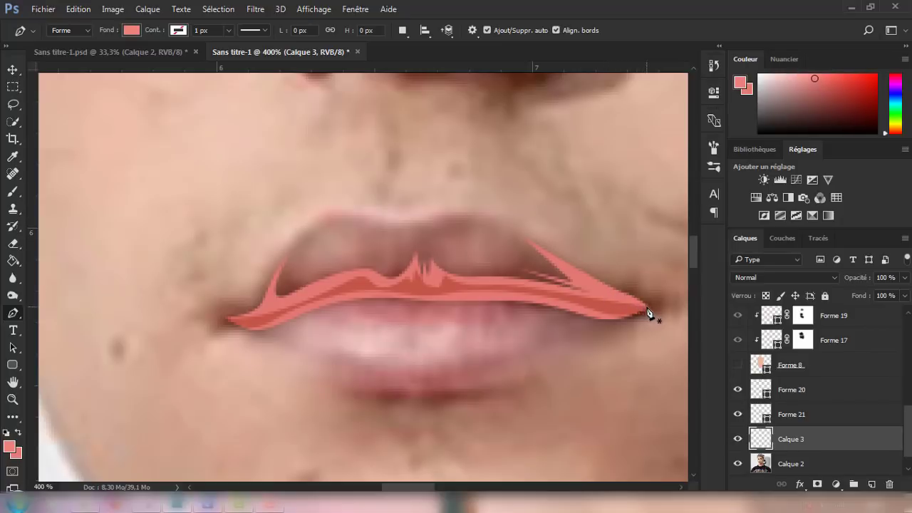
# Pen-draw the full outline of both lips as coral shape Forme 22
pyautogui.moveTo(514, 227)
pyautogui.mouseDown()
pyautogui.moveTo(467, 203)
pyautogui.moveTo(398, 223)
pyautogui.moveTo(336, 196)
pyautogui.mouseUp()
pyautogui.moveTo(286, 250); pyautogui.dragTo(267, 287)
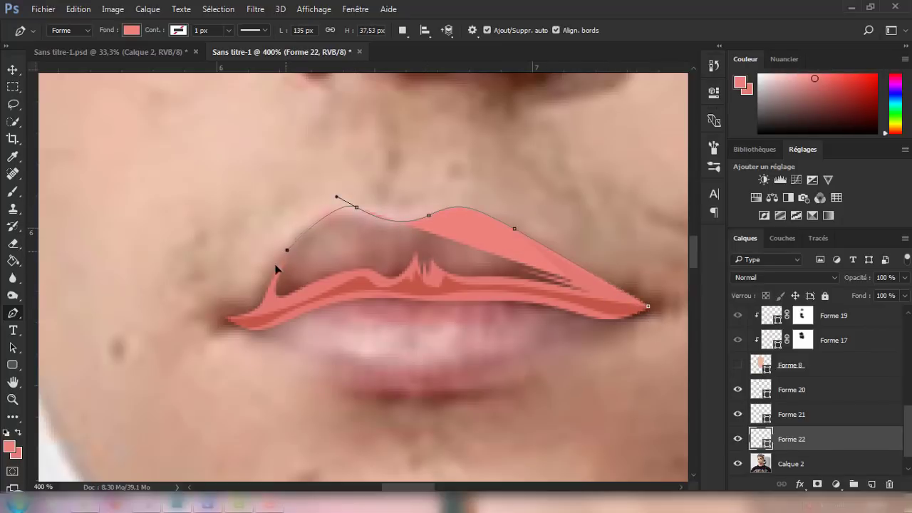
pyautogui.click(231, 320)
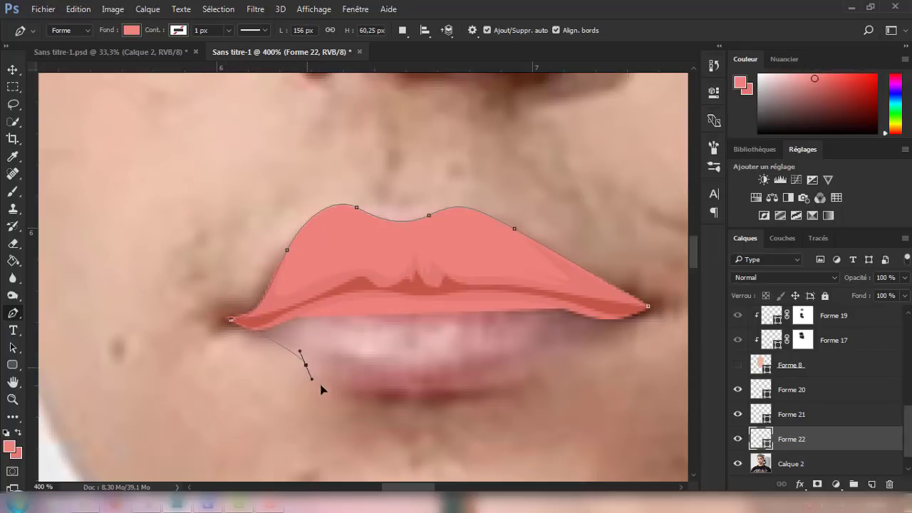
pyautogui.moveTo(447, 389); pyautogui.dragTo(527, 364)
pyautogui.moveTo(602, 346); pyautogui.dragTo(636, 307)
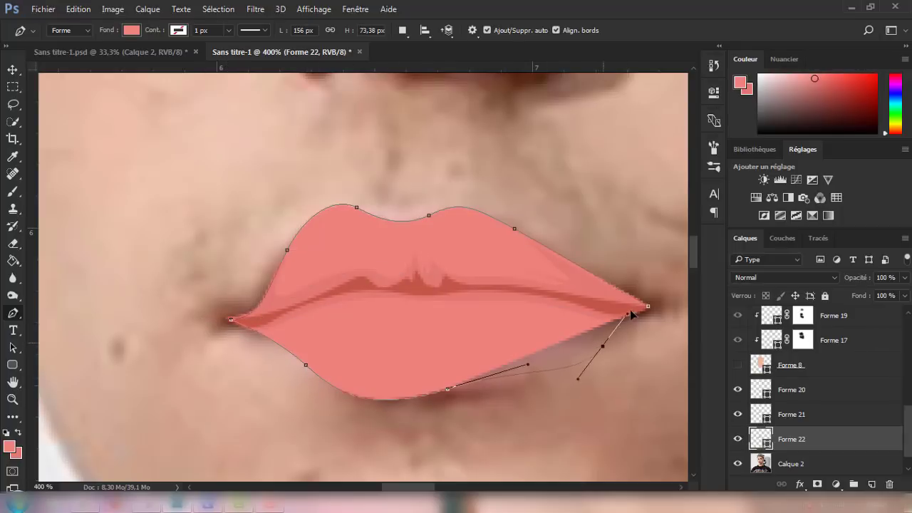
pyautogui.moveTo(527, 364); pyautogui.dragTo(513, 389)
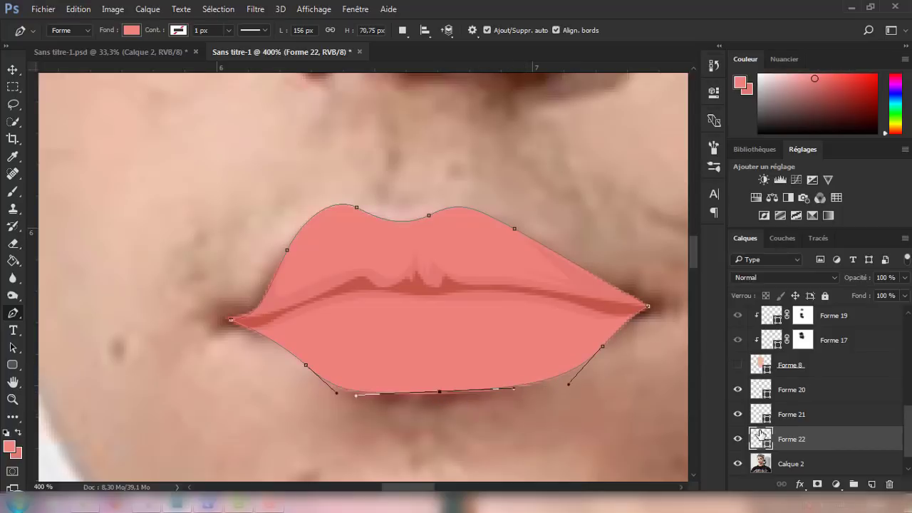
pyautogui.click(736, 439)
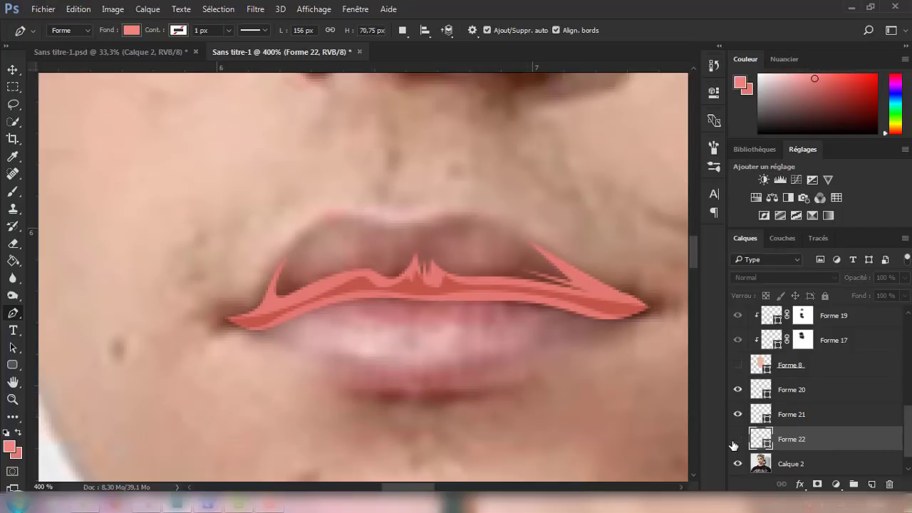
# Mask Forme 22 and paint black with a 76 px, then 51 px soft brush to fade the lower lip centre
pyautogui.click(818, 485)
pyautogui.press('b')
pyautogui.press('d')
pyautogui.click(61, 31)
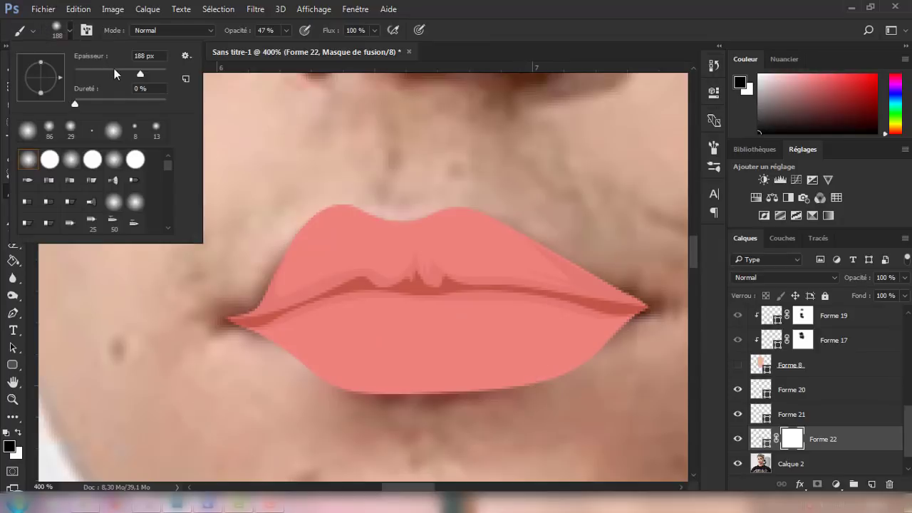
pyautogui.write('76')
pyautogui.press('Return')
pyautogui.moveTo(513, 413); pyautogui.dragTo(437, 427)
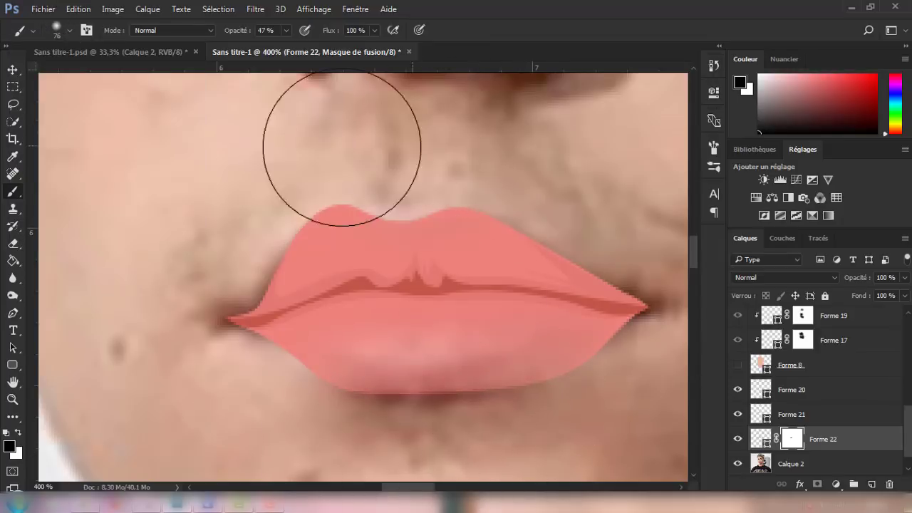
pyautogui.click(69, 31)
pyautogui.click(101, 75)
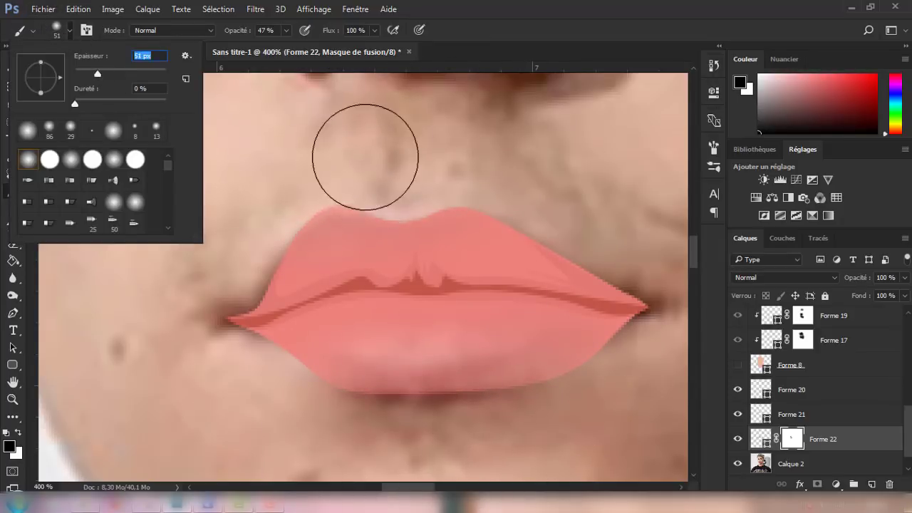
pyautogui.click(392, 152)
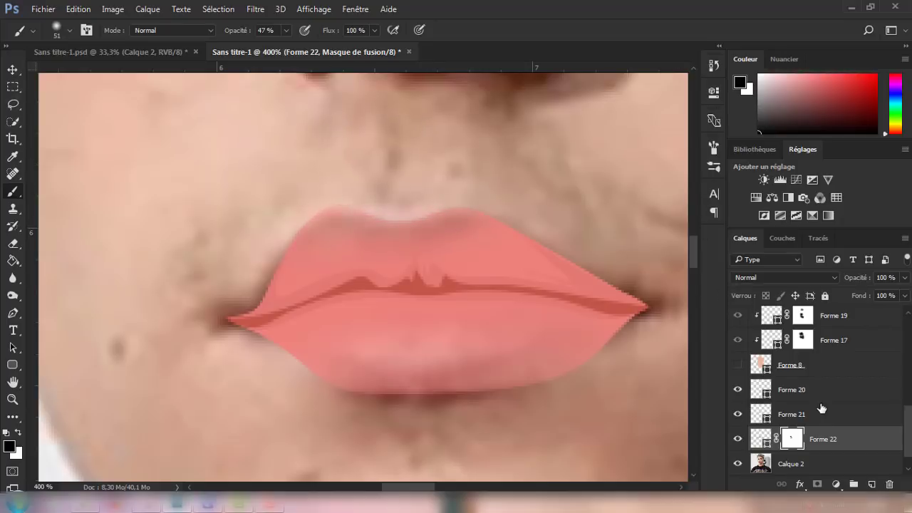
# Select only Forme 22, add empty layer Calque 3 above it, and keep the skin shape hidden
pyautogui.scroll(3, 821, 407)
pyautogui.click(738, 439)
pyautogui.scroll(-3, 864, 401)
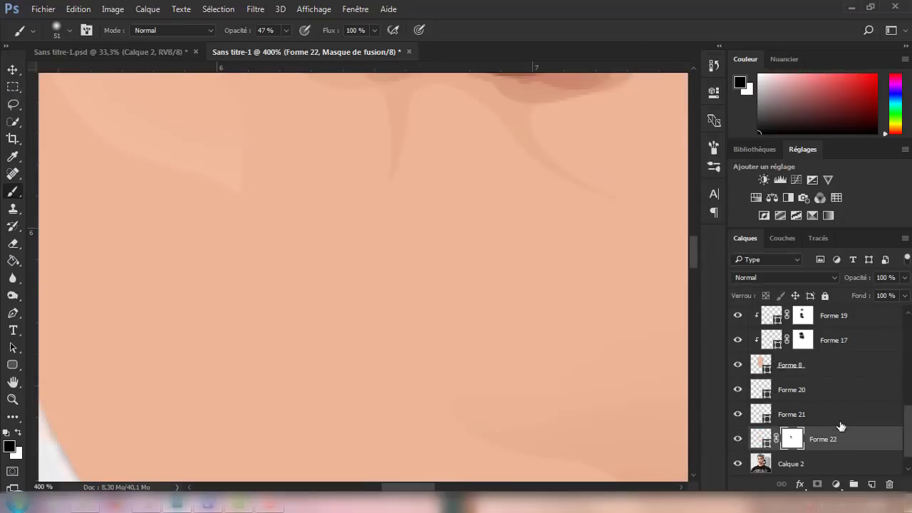
pyautogui.keyDown('shift'); pyautogui.click(842, 396); pyautogui.keyUp('shift')
pyautogui.click(774, 440)
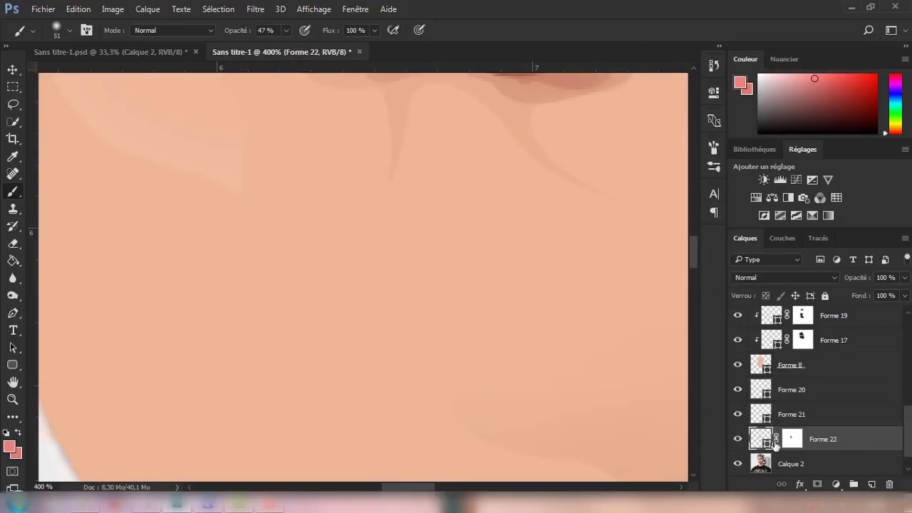
pyautogui.click(869, 484)
pyautogui.click(737, 365)
pyautogui.click(12, 313)
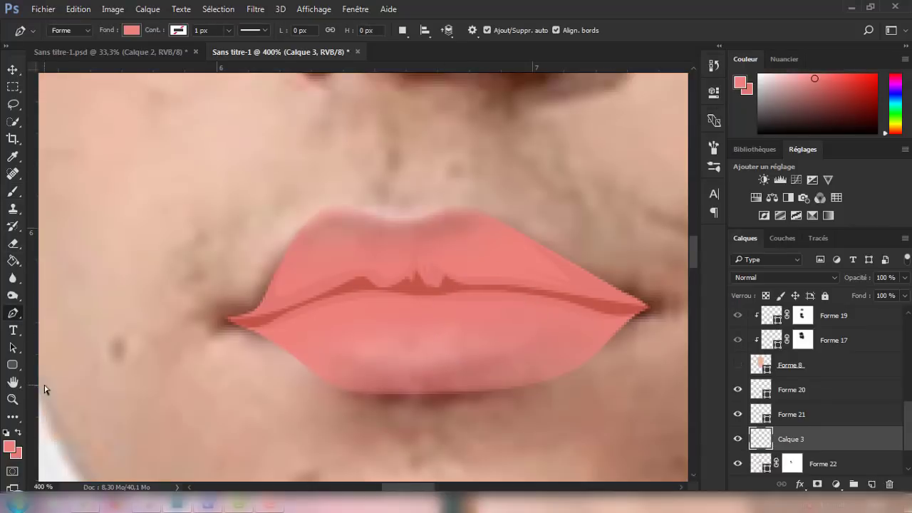
# Choose a lighter pink highlight colour and zoom in on the lips
pyautogui.hotkey('ctrl', '-')
pyautogui.hotkey('ctrl', '-')
pyautogui.hotkey('ctrl', '-')
pyautogui.hotkey('ctrl', '-')
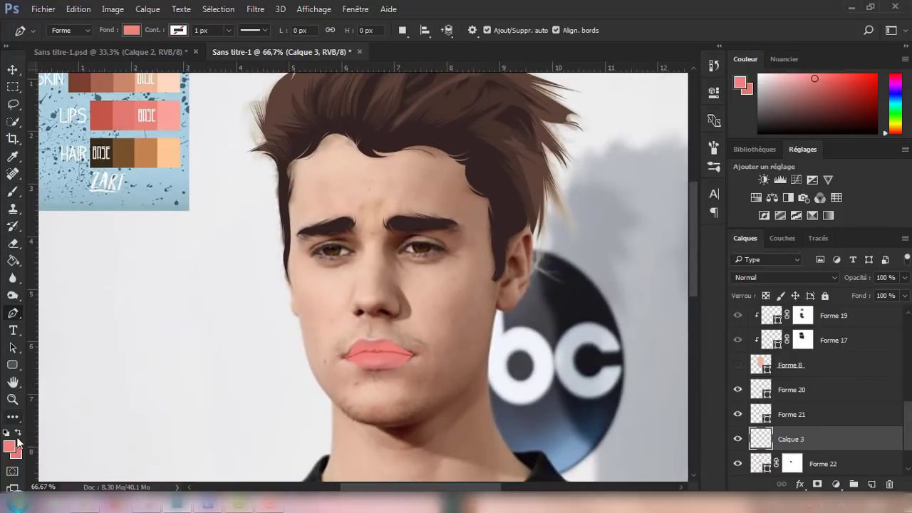
pyautogui.click(9, 447)
pyautogui.click(584, 169)
pyautogui.press('Return')
pyautogui.hotkey('ctrl', '+')
pyautogui.hotkey('ctrl', '+')
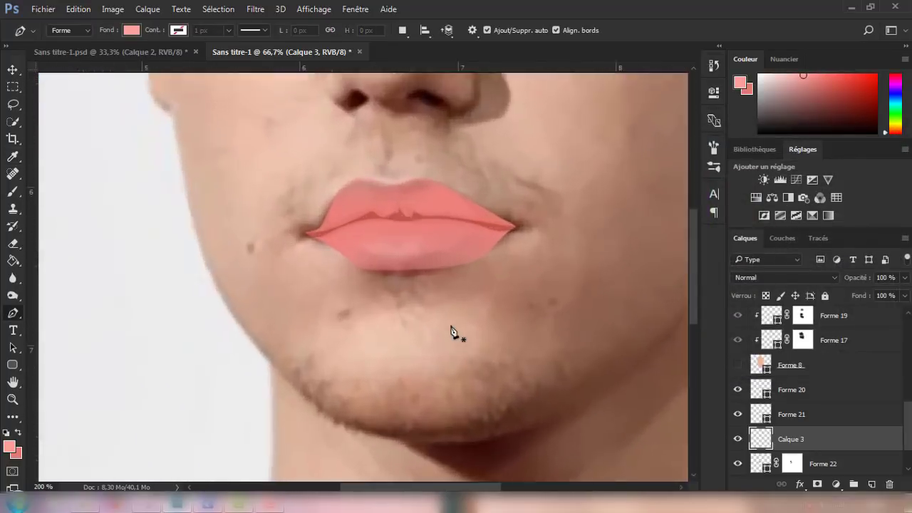
pyautogui.hotkey('ctrl', '+')
# Pen-draw a closed highlight patch shape on the lower lip
pyautogui.click(475, 225)
pyautogui.click(386, 235)
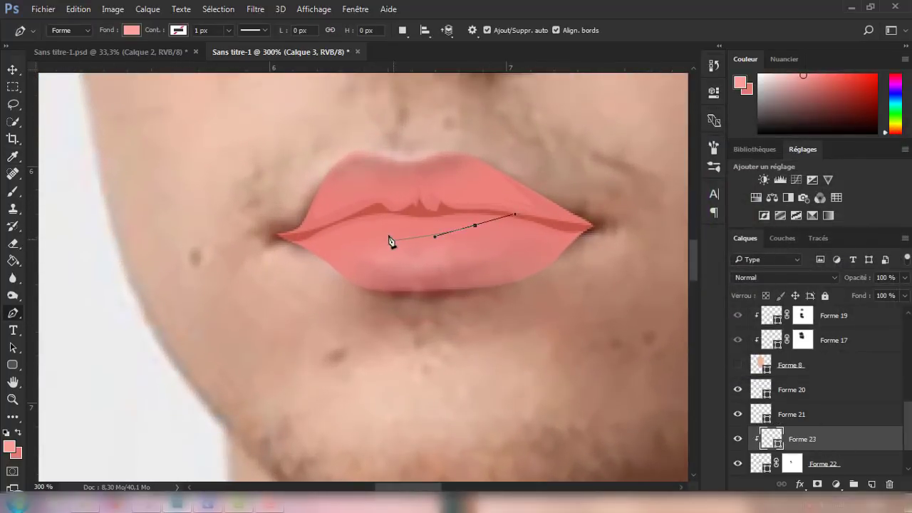
pyautogui.click(364, 259)
pyautogui.click(392, 283)
pyautogui.moveTo(430, 271); pyautogui.dragTo(448, 266)
pyautogui.click(475, 225)
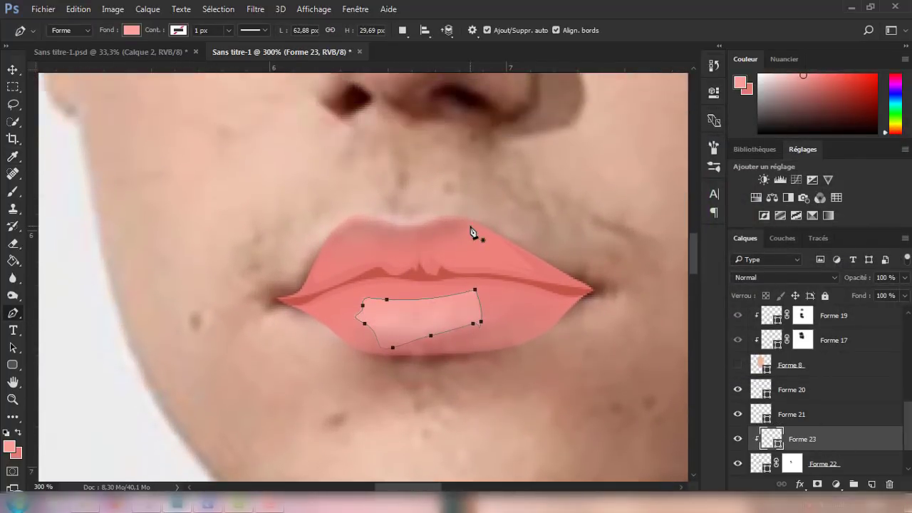
# Pen-draw a closed curved highlight shape along the upper lip
pyautogui.hotkey('ctrl', '+')
pyautogui.hotkey('ctrl', '+')
pyautogui.moveTo(588, 242); pyautogui.dragTo(604, 246)
pyautogui.moveTo(541, 237)
pyautogui.mouseDown()
pyautogui.moveTo(487, 232)
pyautogui.moveTo(547, 225)
pyautogui.mouseUp()
pyautogui.click(447, 214)
pyautogui.click(473, 211)
pyautogui.click(588, 242)
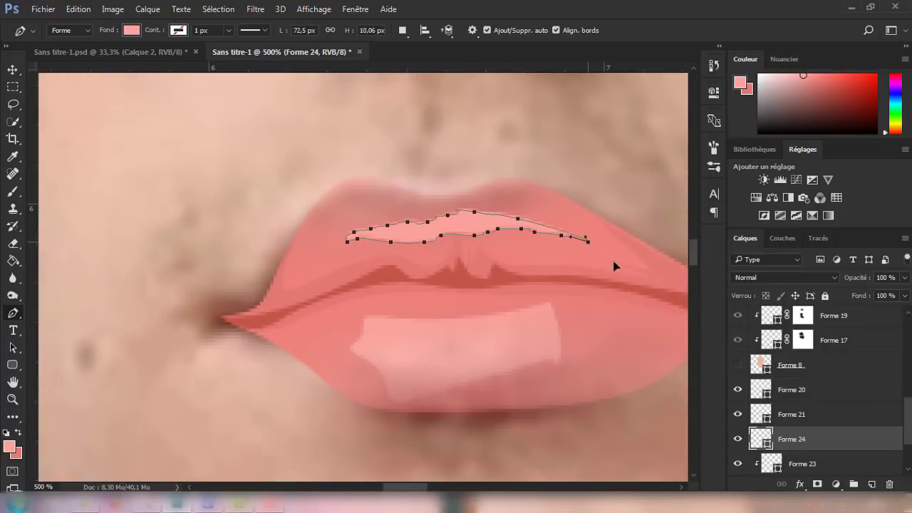
# Merge Forme 23 into Forme 24, clip it to Forme 22, and add a layer mask
pyautogui.scroll(-3, 801, 447)
pyautogui.keyDown('shift'); pyautogui.click(824, 395); pyautogui.keyUp('shift')
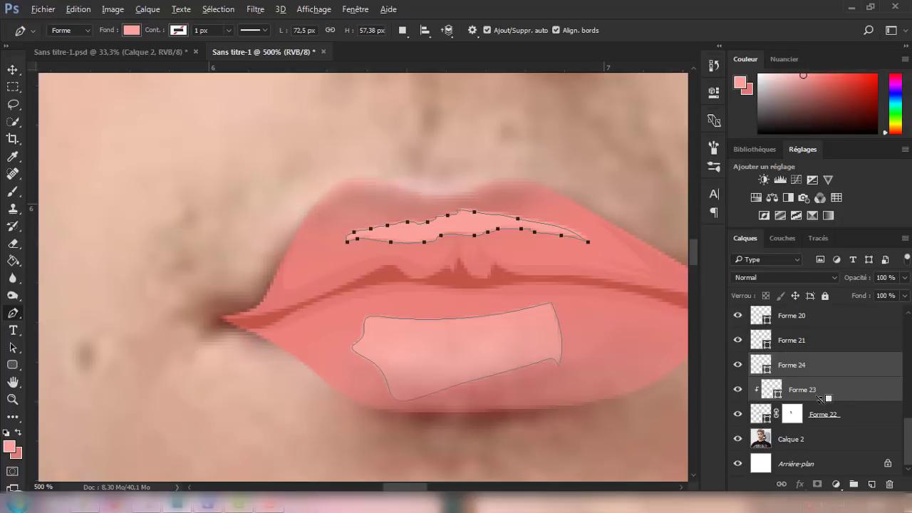
pyautogui.hotkey('ctrl', 'e')
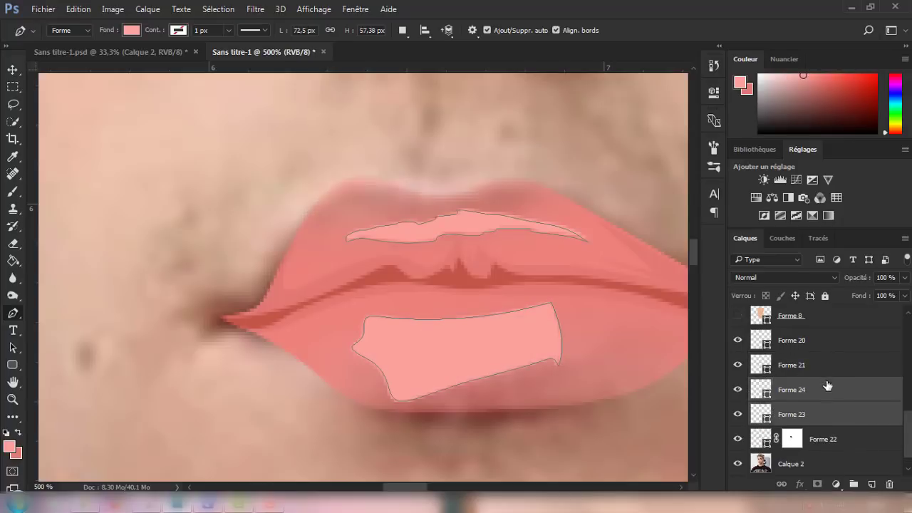
pyautogui.click(738, 389)
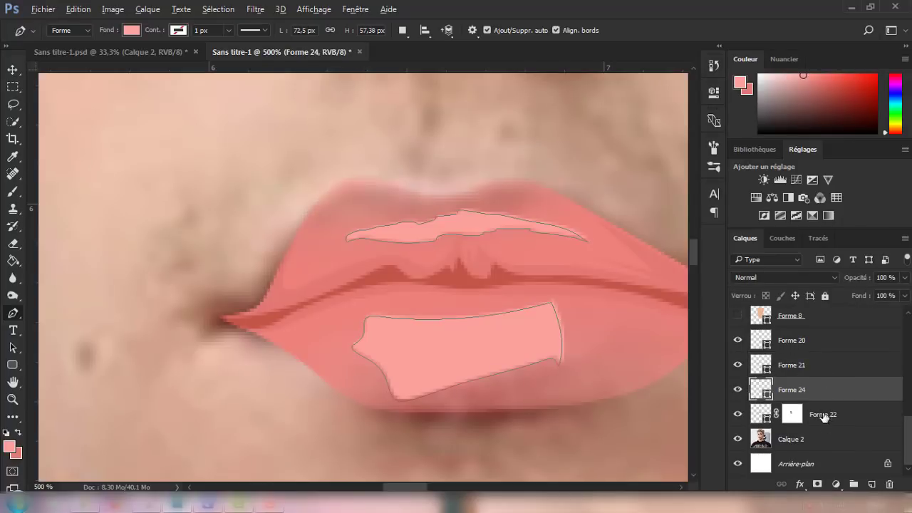
pyautogui.keyDown('alt'); pyautogui.click(824, 396); pyautogui.keyUp('alt')
pyautogui.click(818, 484)
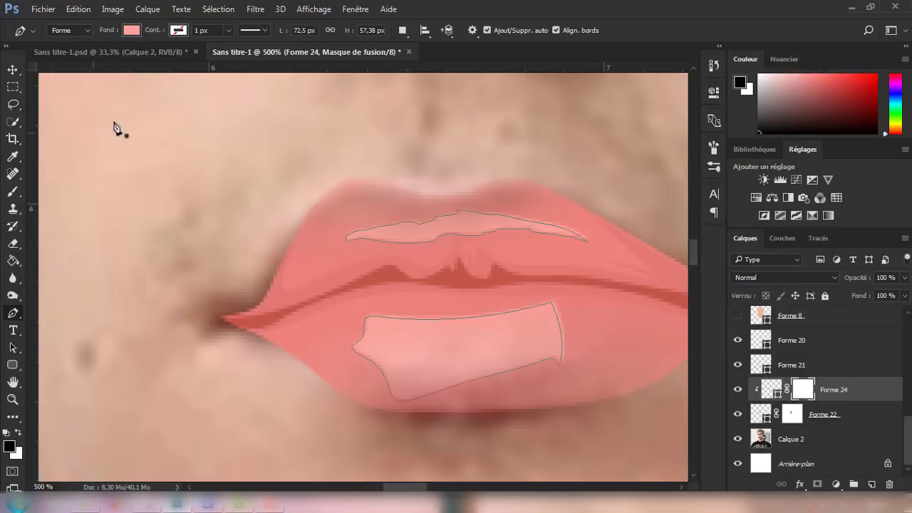
# Fade the lower-lip highlights on the Forme 24 mask and hide the reference photo Calque 2
pyautogui.click(12, 190)
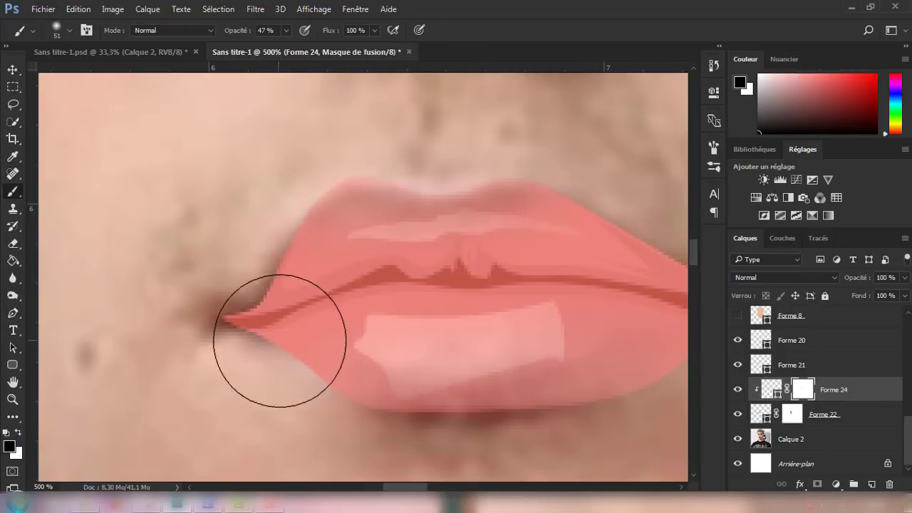
pyautogui.moveTo(279, 340)
pyautogui.mouseDown()
pyautogui.moveTo(406, 397)
pyautogui.moveTo(594, 326)
pyautogui.moveTo(564, 295)
pyautogui.moveTo(656, 301)
pyautogui.mouseUp()
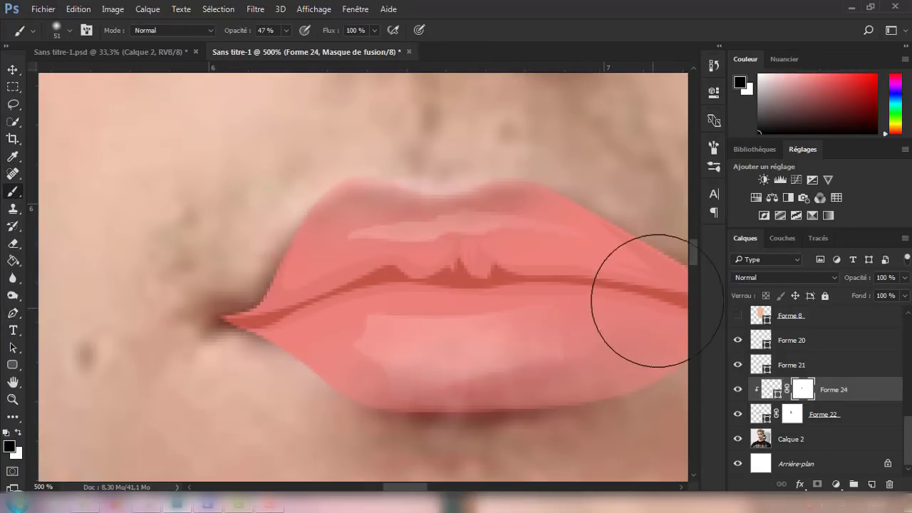
pyautogui.hotkey('ctrl', '-')
pyautogui.hotkey('ctrl', '-')
pyautogui.hotkey('ctrl', '-')
pyautogui.click(738, 439)
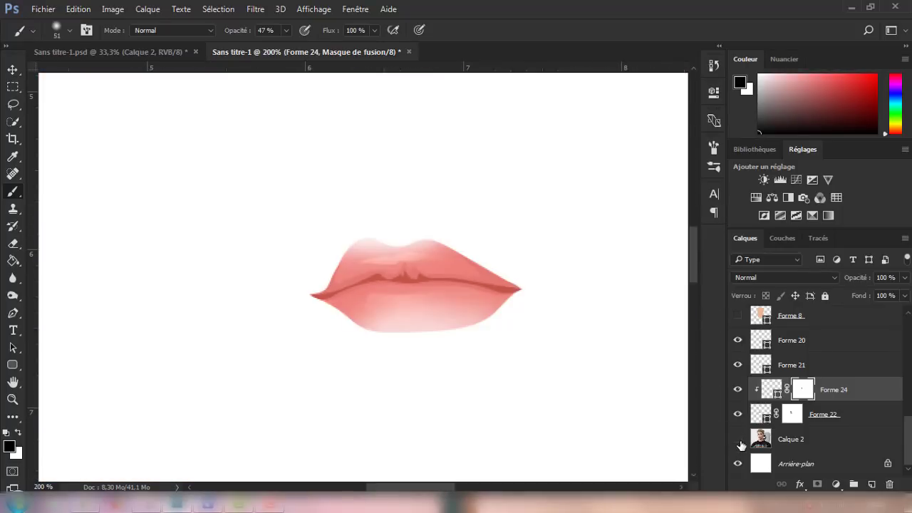
pyautogui.hotkey('ctrl', '-')
pyautogui.hotkey('ctrl', '-')
pyautogui.hotkey('ctrl', '-')
pyautogui.hotkey('ctrl', '-')
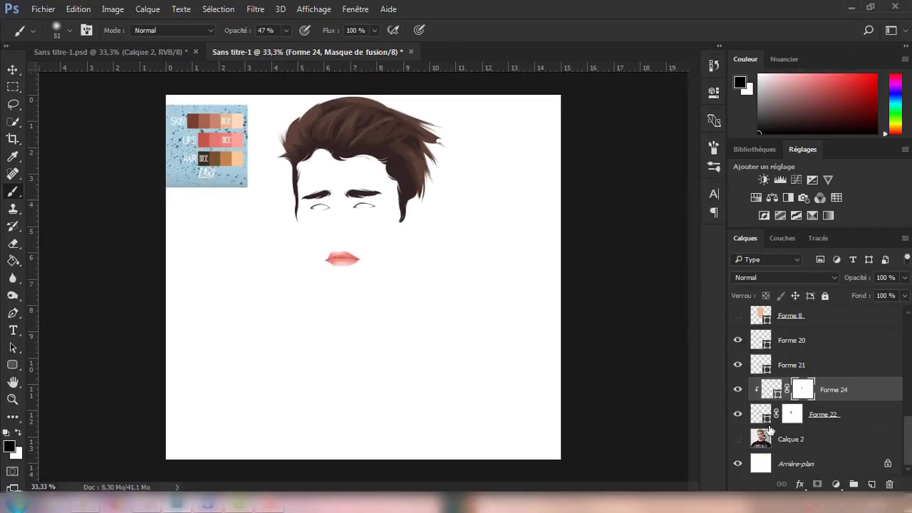
# Group lip layers Forme 20–24 into Groupe 2 and move it up the stack
pyautogui.click(830, 418)
pyautogui.scroll(2, 819, 399)
pyautogui.keyDown('shift'); pyautogui.click(812, 391); pyautogui.keyUp('shift')
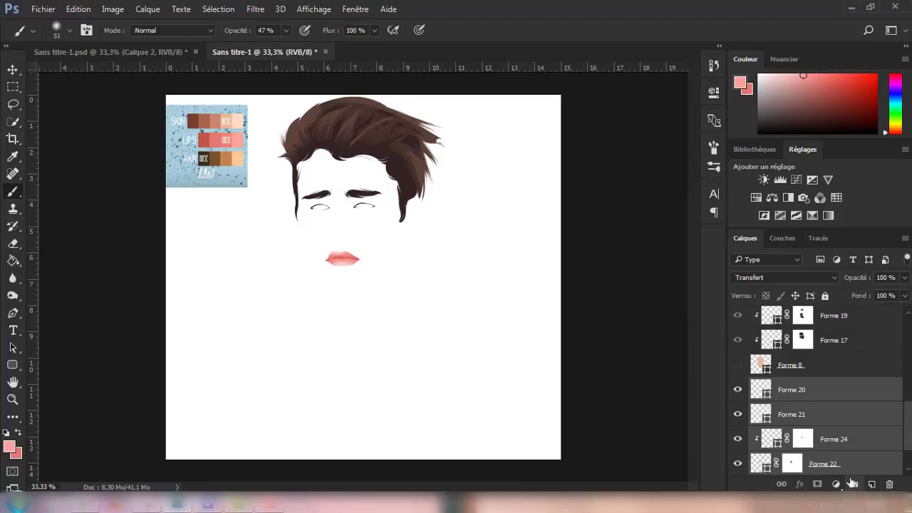
pyautogui.moveTo(851, 483); pyautogui.dragTo(852, 484)
pyautogui.moveTo(818, 395)
pyautogui.mouseDown()
pyautogui.moveTo(825, 310)
pyautogui.moveTo(814, 350)
pyautogui.mouseUp()
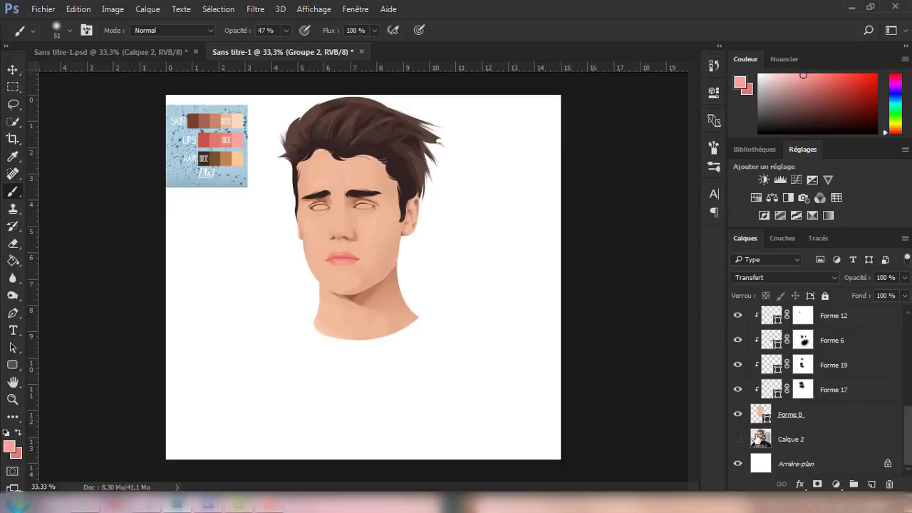
# Above Forme 6, begin a new Forme 25 pen outline beneath the lower lip
pyautogui.click(842, 344)
pyautogui.hotkey('ctrl', '+')
pyautogui.hotkey('ctrl', '+')
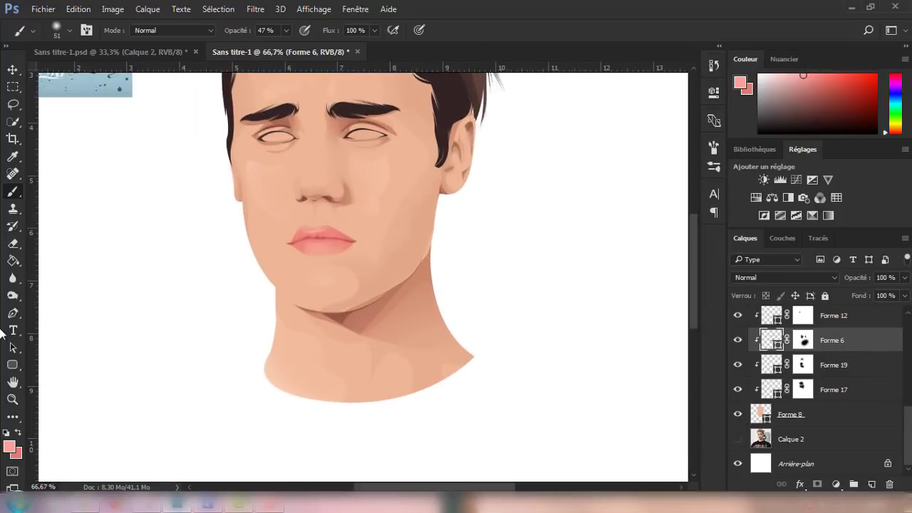
pyautogui.press('p')
pyautogui.hotkey('ctrl', '+')
pyautogui.hotkey('ctrl', '+')
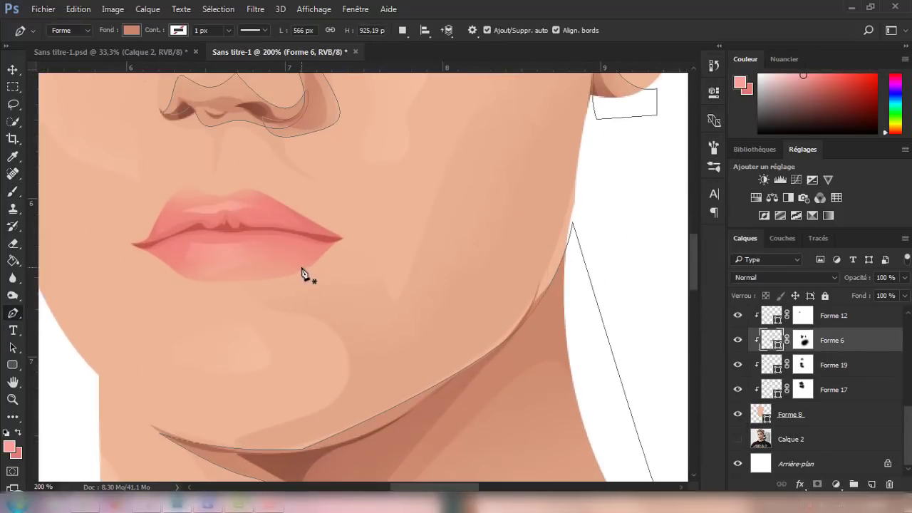
pyautogui.click(302, 273)
pyautogui.moveTo(180, 275)
pyautogui.mouseDown()
pyautogui.moveTo(192, 301)
pyautogui.moveTo(184, 280)
pyautogui.mouseUp()
# Finish the Forme 25 shadow path under the lower lip and give it a layer mask
pyautogui.keyDown('alt'); pyautogui.click(179, 275); pyautogui.keyUp('alt')
pyautogui.moveTo(306, 282); pyautogui.dragTo(228, 316)
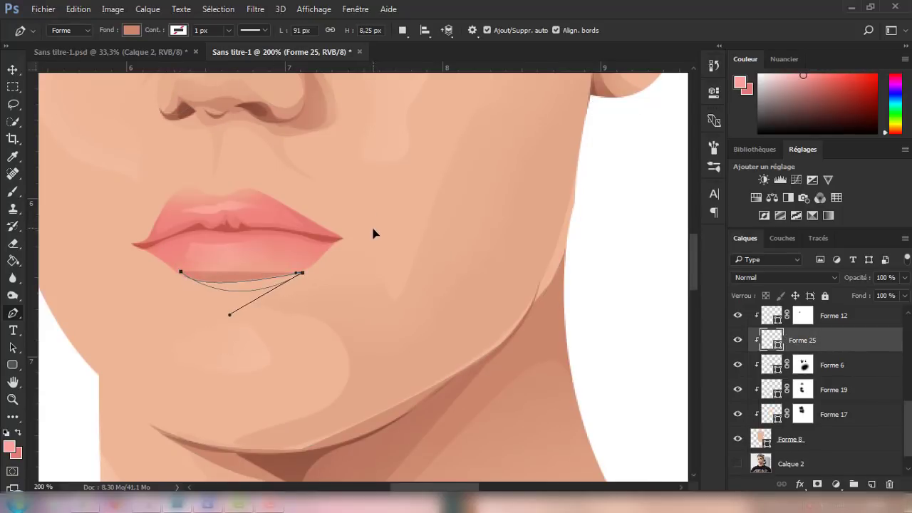
pyautogui.press('Escape')
pyautogui.press('b')
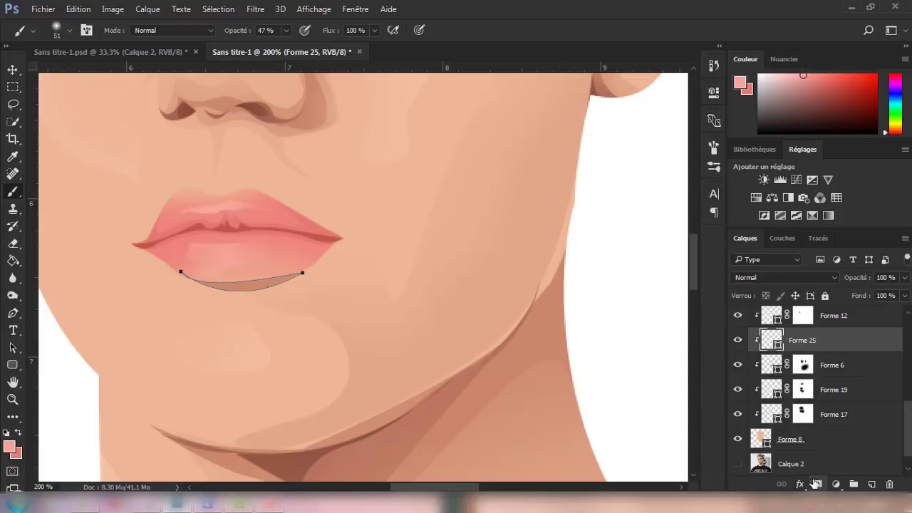
pyautogui.click(816, 483)
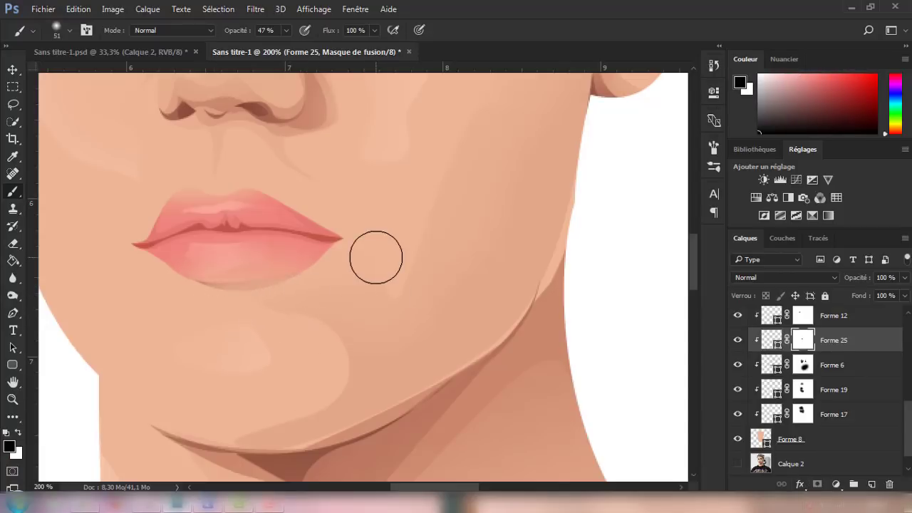
# Above Forme 17, start the Forme 26 highlight path along the upper lip's top edge
pyautogui.hotkey('ctrl', '-')
pyautogui.hotkey('ctrl', '-')
pyautogui.hotkey('ctrl', '-')
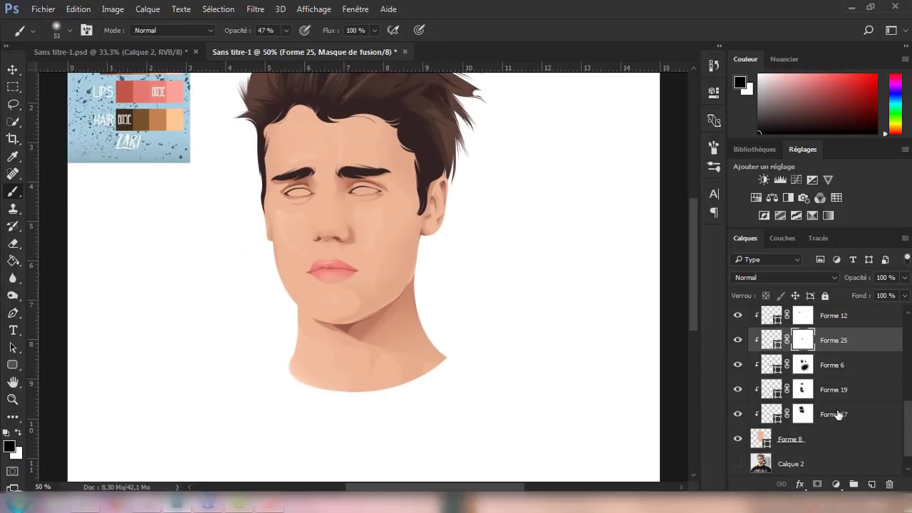
pyautogui.click(838, 414)
pyautogui.press('p')
pyautogui.hotkey('ctrl', '+')
pyautogui.hotkey('ctrl', '+')
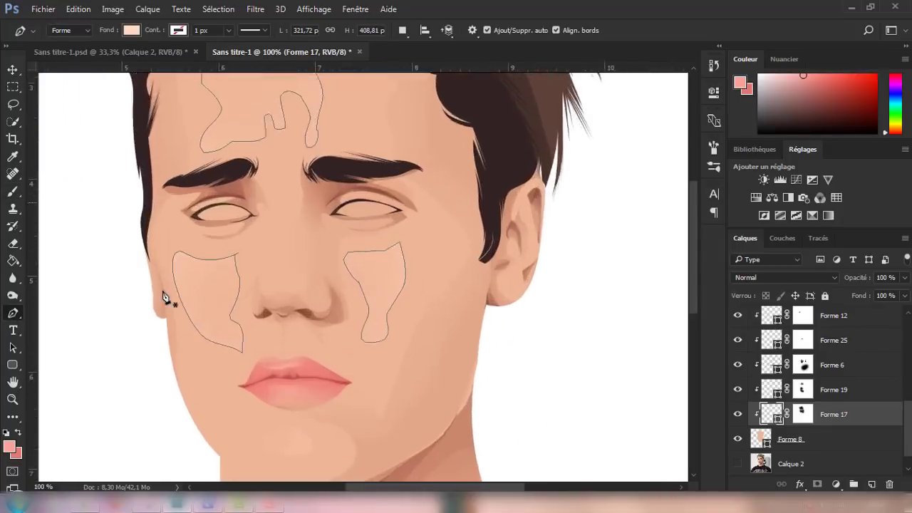
pyautogui.hotkey('ctrl', '+')
pyautogui.hotkey('ctrl', '+')
pyautogui.moveTo(400, 486); pyautogui.dragTo(379, 487)
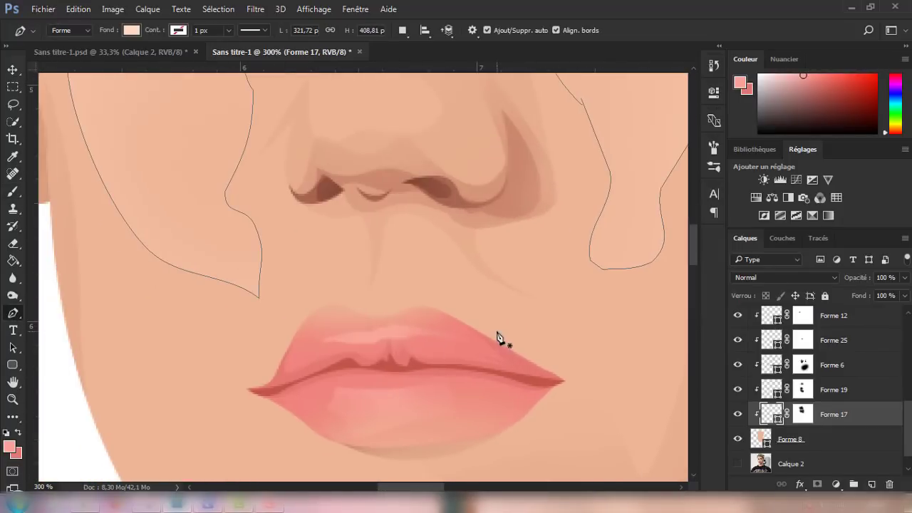
pyautogui.click(498, 342)
pyautogui.moveTo(429, 305); pyautogui.dragTo(363, 316)
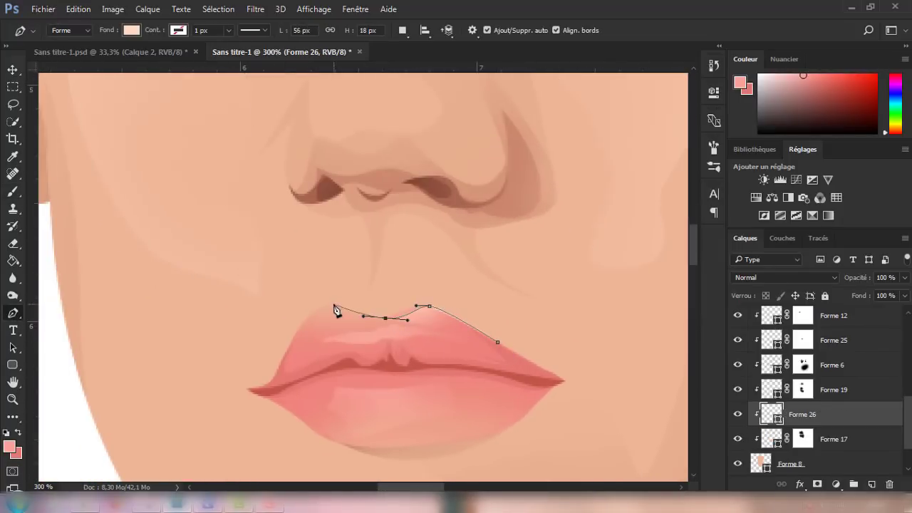
# Complete the upper-lip highlight path through the left corner and lip peak
pyautogui.click(287, 346)
pyautogui.moveTo(275, 372); pyautogui.dragTo(278, 378)
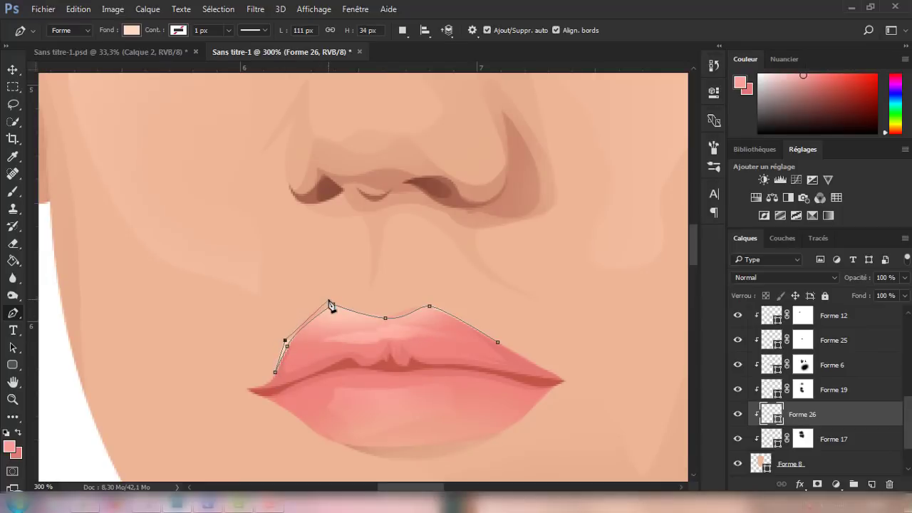
pyautogui.moveTo(330, 305); pyautogui.dragTo(358, 307)
pyautogui.moveTo(387, 268); pyautogui.dragTo(392, 253)
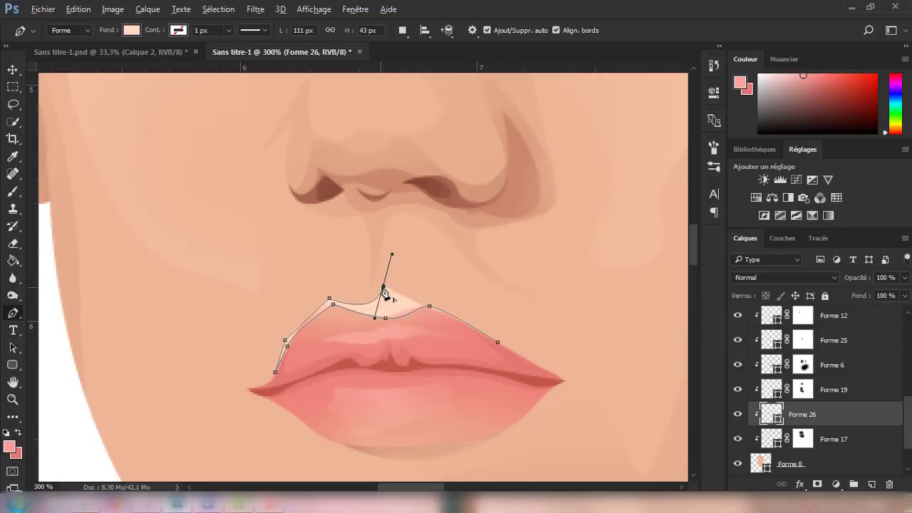
pyautogui.keyDown('alt'); pyautogui.click(427, 303); pyautogui.keyUp('alt')
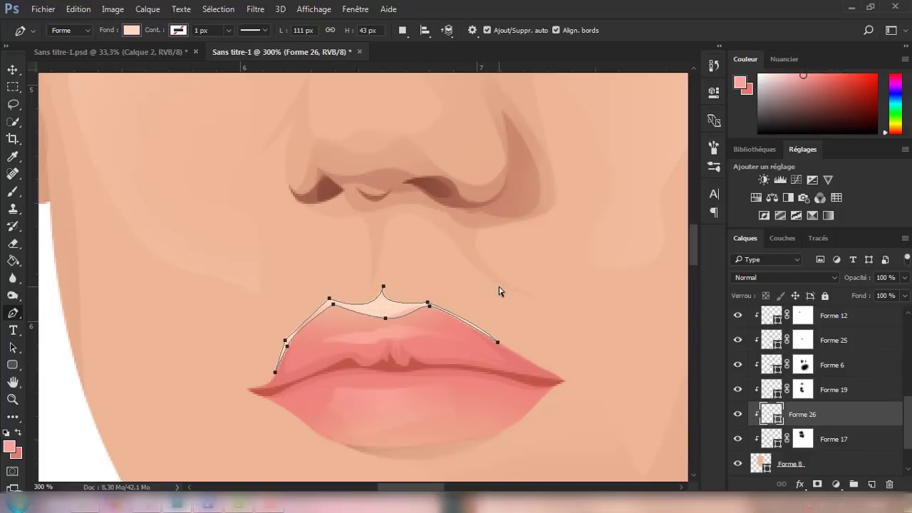
pyautogui.press('Return')
# Mask Forme 26 and soften its edges with a larger soft black brush
pyautogui.hotkey('ctrl', '-')
pyautogui.hotkey('ctrl', '-')
pyautogui.hotkey('ctrl', '-')
pyautogui.hotkey('ctrl', '-')
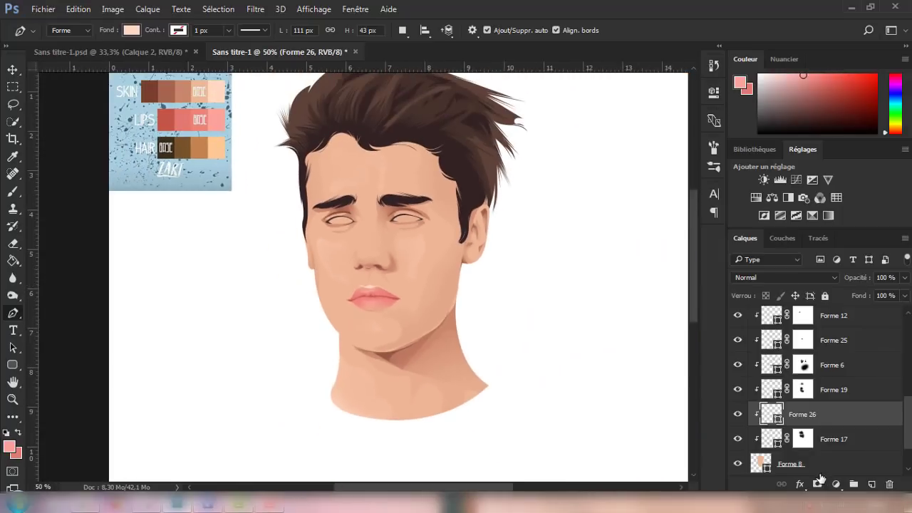
pyautogui.click(817, 484)
pyautogui.press('d')
pyautogui.press('b')
pyautogui.hotkey('ctrl', '+')
pyautogui.hotkey('ctrl', '+')
pyautogui.hotkey('ctrl', '+')
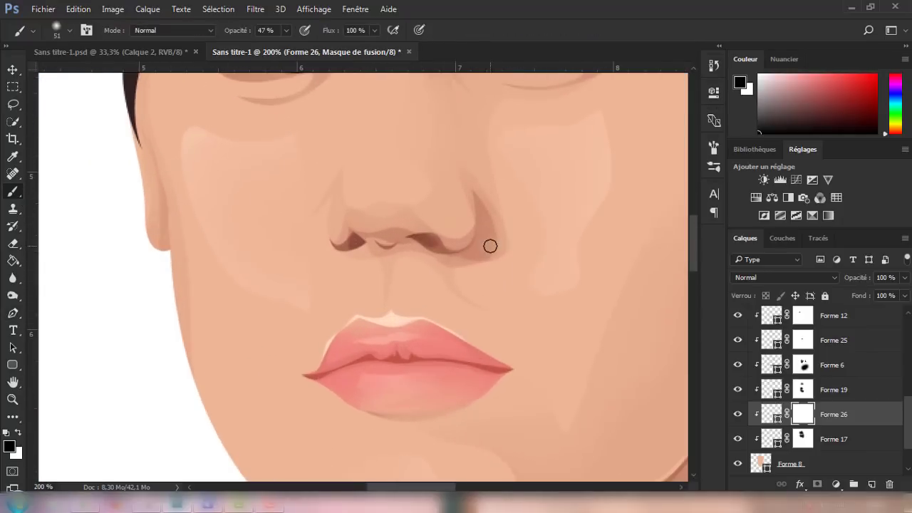
pyautogui.press(']')
pyautogui.press(']')
pyautogui.press(']')
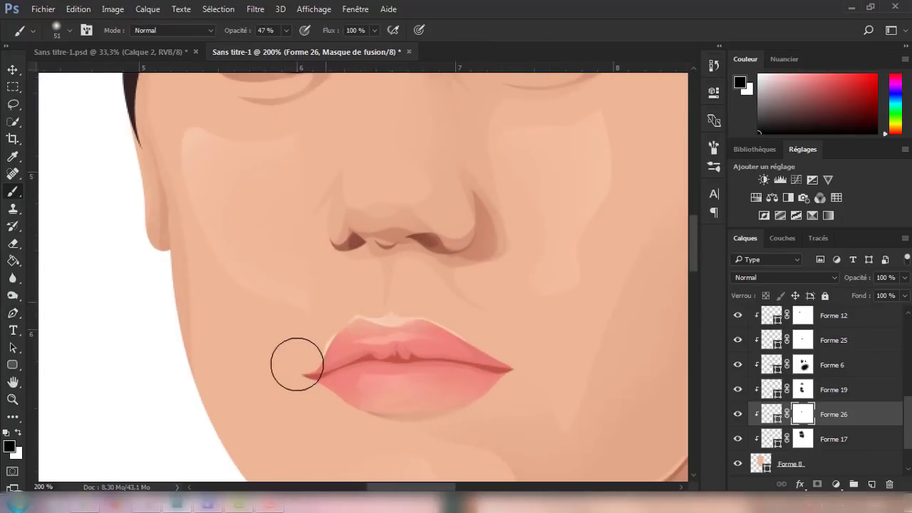
pyautogui.hotkey('ctrl', '-')
pyautogui.hotkey('ctrl', '-')
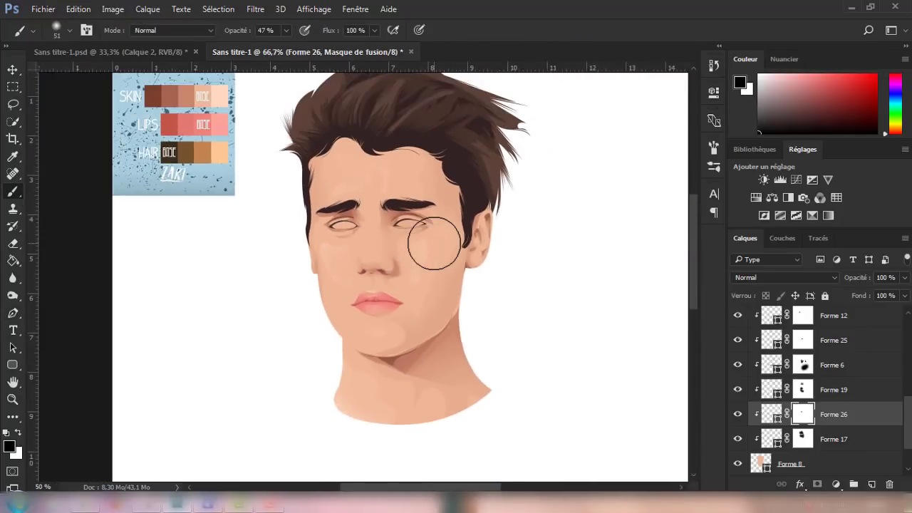
pyautogui.hotkey('ctrl', '-')
pyautogui.hotkey('ctrl', '-')
pyautogui.click(13, 313)
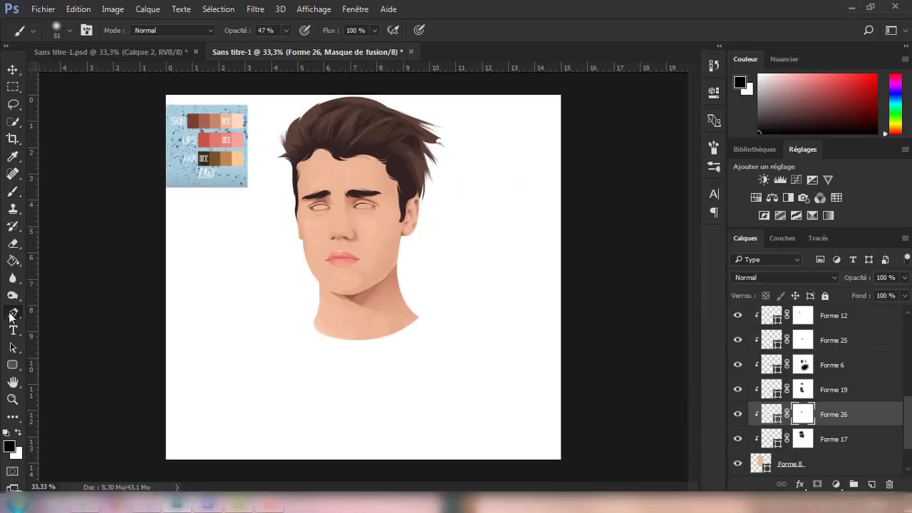
pyautogui.hotkey('ctrl', '+')
pyautogui.hotkey('ctrl', '+')
# Zoom in on the ear and draw a light highlight shape on the earlobe
pyautogui.scroll(2, 456, 356)
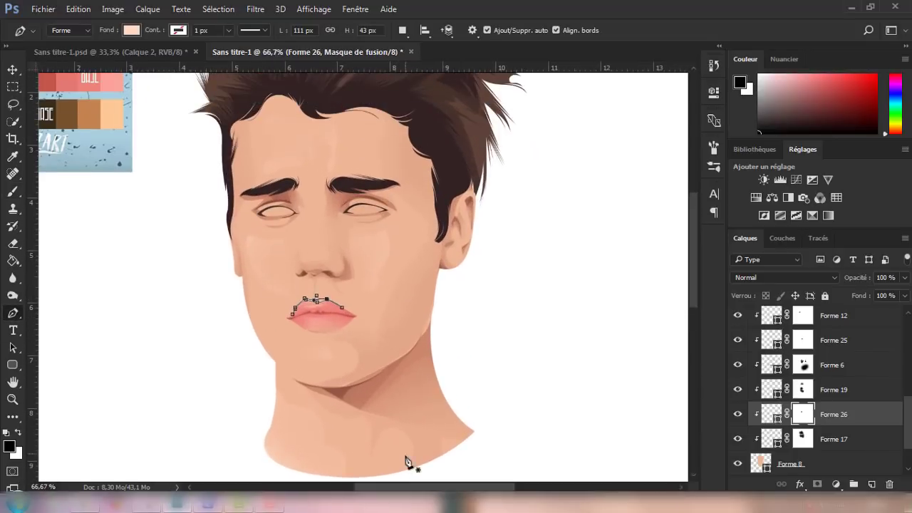
pyautogui.hscroll(2, 407, 464)
pyautogui.scroll(1, 389, 349)
pyautogui.hotkey('ctrl', '+')
pyautogui.hotkey('ctrl', '+')
pyautogui.hotkey('ctrl', '+')
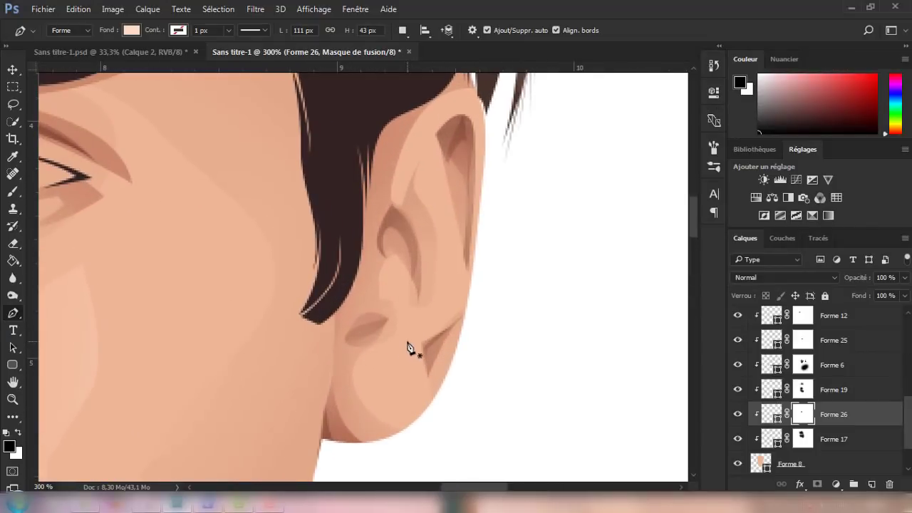
pyautogui.click(407, 342)
pyautogui.moveTo(381, 403)
pyautogui.mouseDown()
pyautogui.moveTo(406, 421)
pyautogui.moveTo(408, 393)
pyautogui.mouseUp()
pyautogui.click(406, 343)
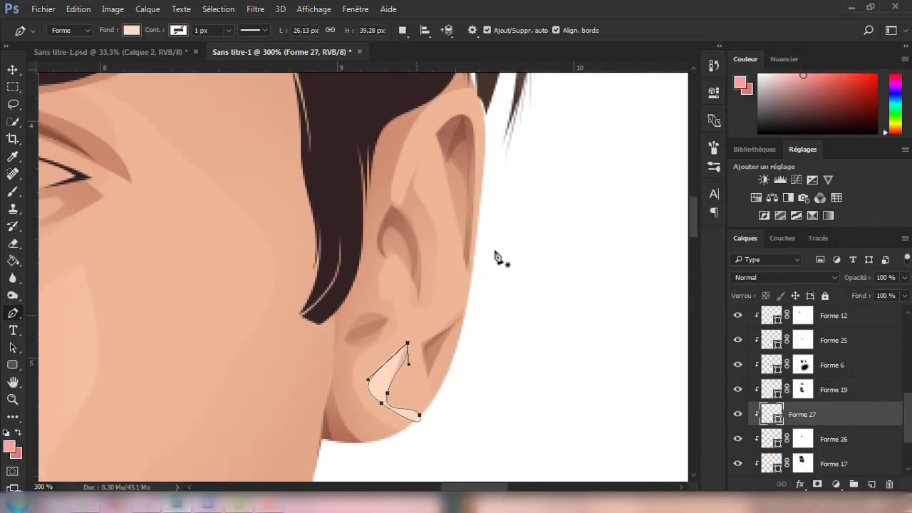
# Draw a light highlight shape along the inner ear
pyautogui.click(430, 153)
pyautogui.click(449, 298)
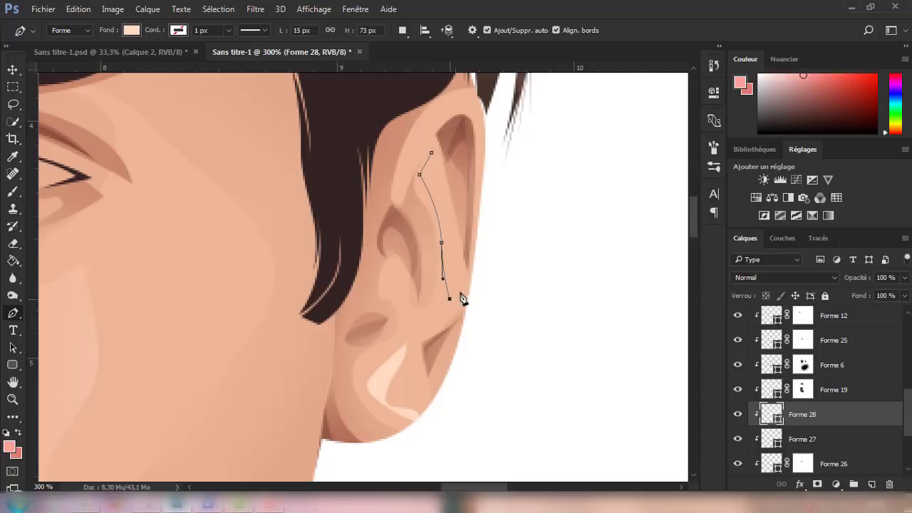
pyautogui.moveTo(449, 234); pyautogui.dragTo(445, 213)
pyautogui.click(431, 153)
# Draw a light highlight shape along the ear's upper rim
pyautogui.moveTo(465, 101); pyautogui.dragTo(497, 134)
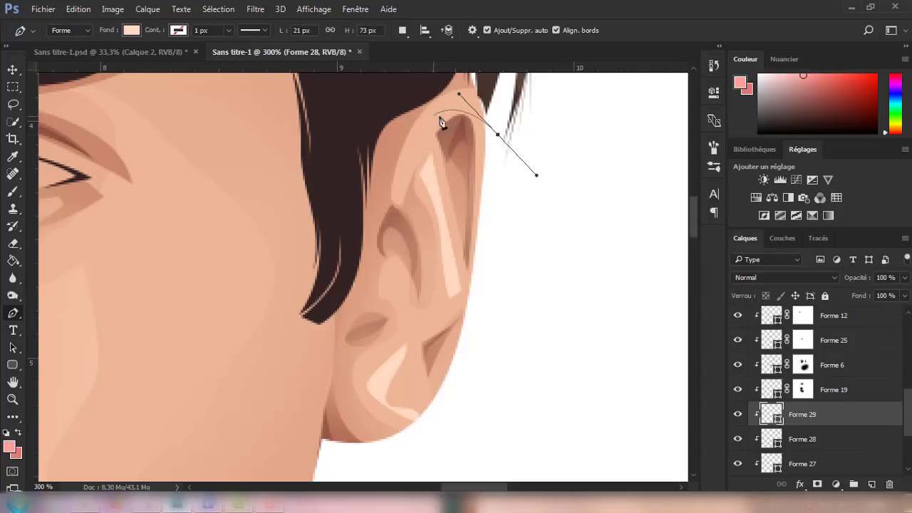
pyautogui.click(443, 115)
pyautogui.click(406, 158)
pyautogui.click(406, 171)
pyautogui.moveTo(463, 95); pyautogui.dragTo(483, 95)
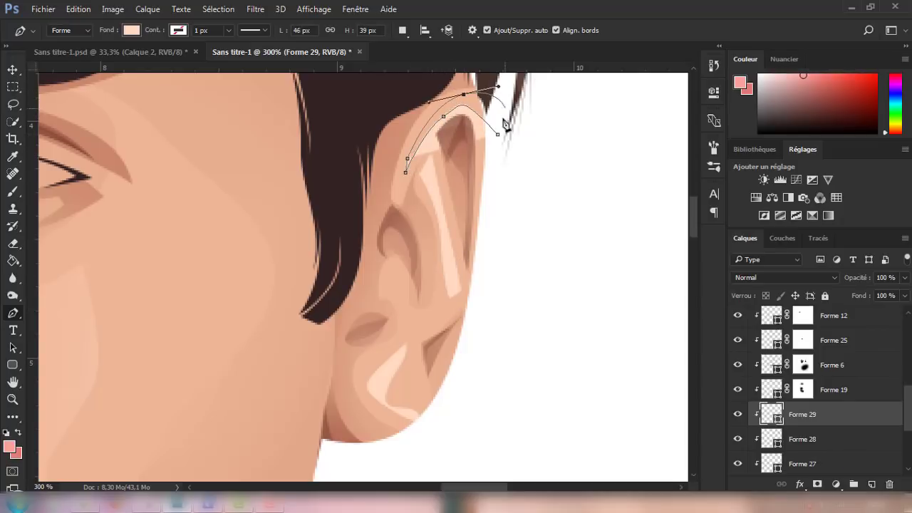
pyautogui.keyDown('shift'); pyautogui.click(831, 461); pyautogui.keyUp('shift')
# Merge the three ear highlights into Forme 29, mask it, and fade it with a soft brush
pyautogui.hotkey('ctrl', 'e')
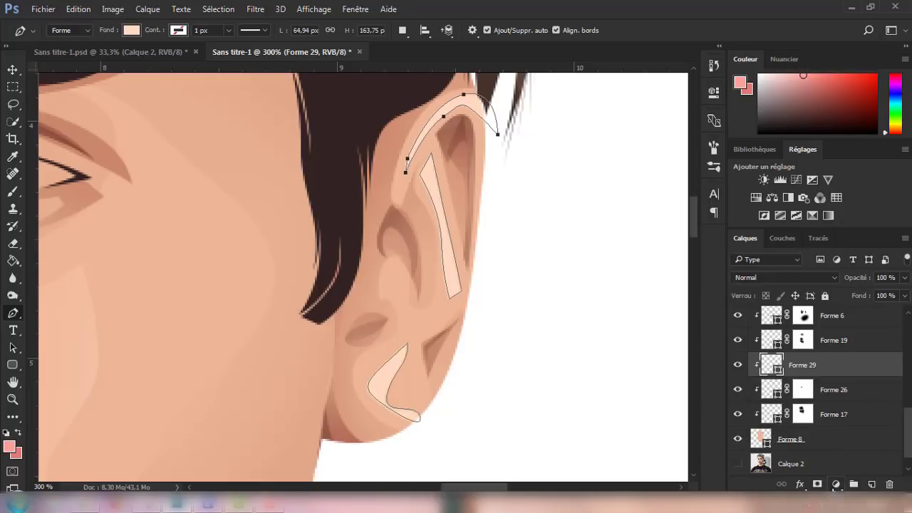
pyautogui.click(817, 484)
pyautogui.press('b')
pyautogui.moveTo(399, 388); pyautogui.dragTo(376, 366)
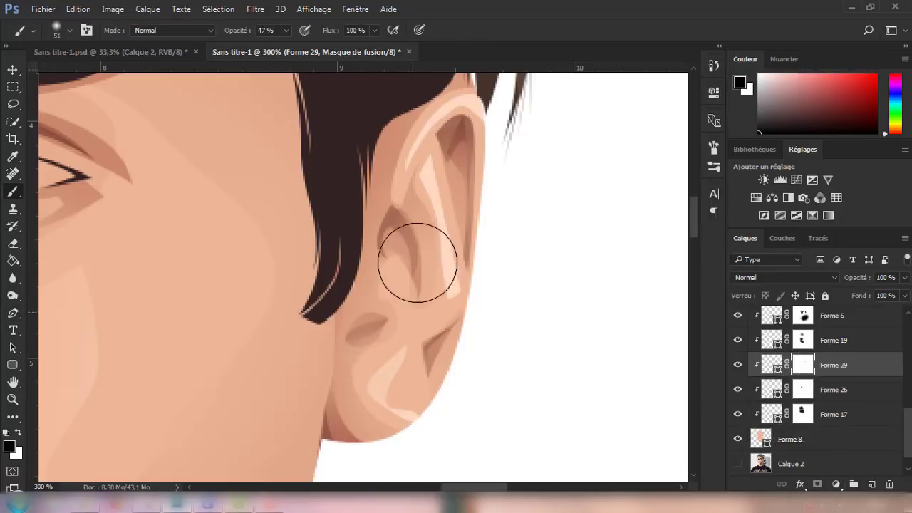
pyautogui.moveTo(427, 265); pyautogui.dragTo(469, 263)
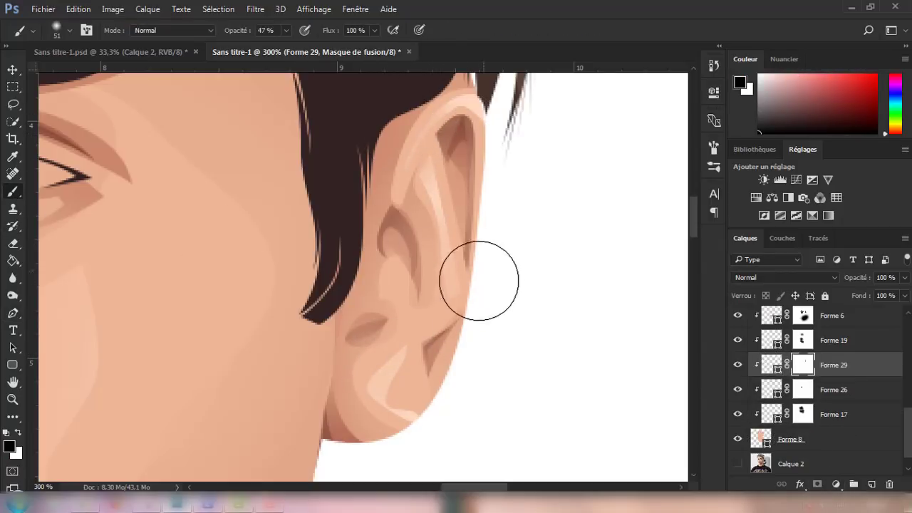
pyautogui.scroll(-3, 380, 349)
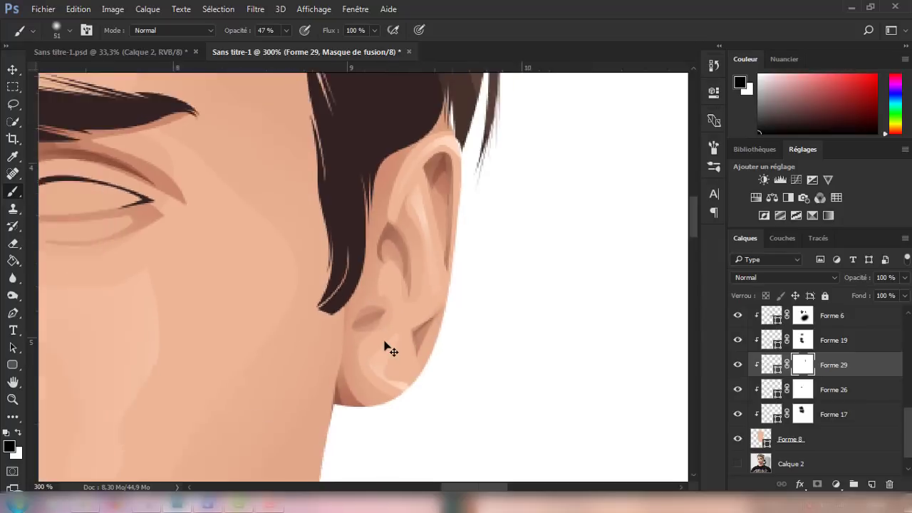
pyautogui.scroll(-3, 387, 350)
# Zoom out to fit the whole document in view
pyautogui.click(10, 312)
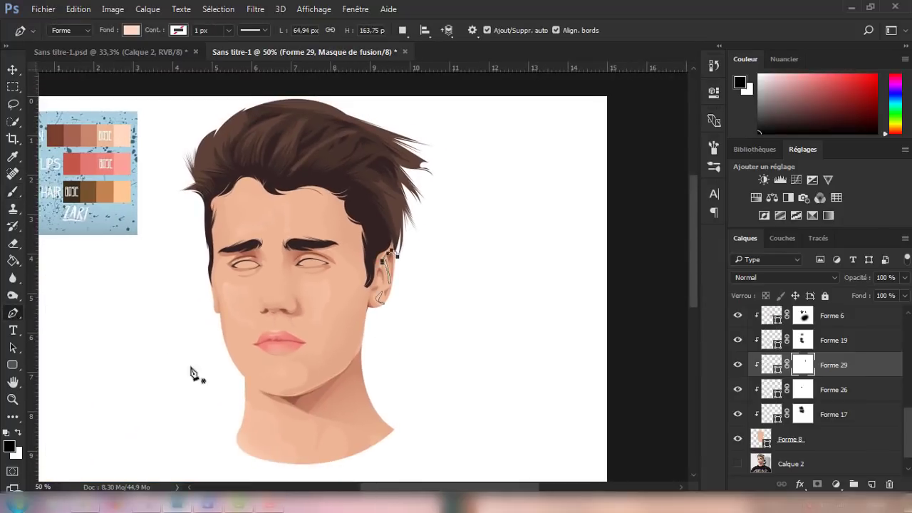
pyautogui.hotkey('ctrl', '-')
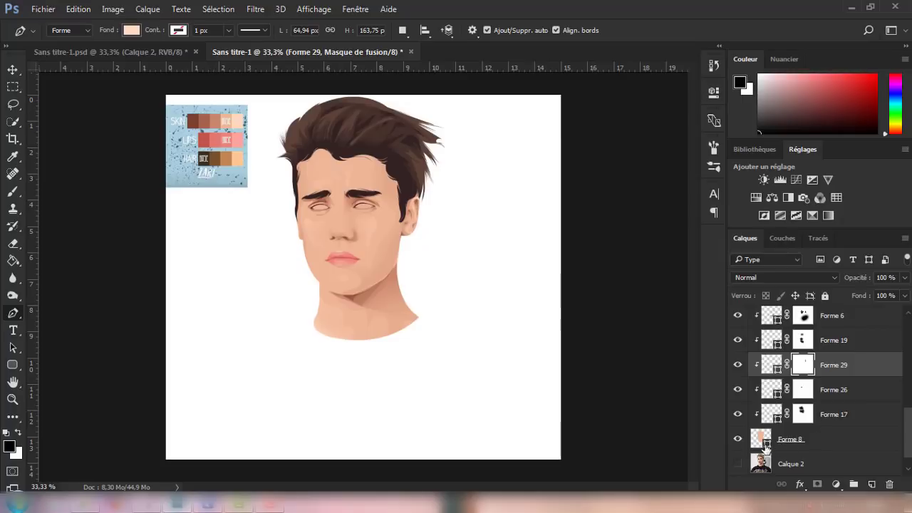
pyautogui.scroll(1, 835, 431)
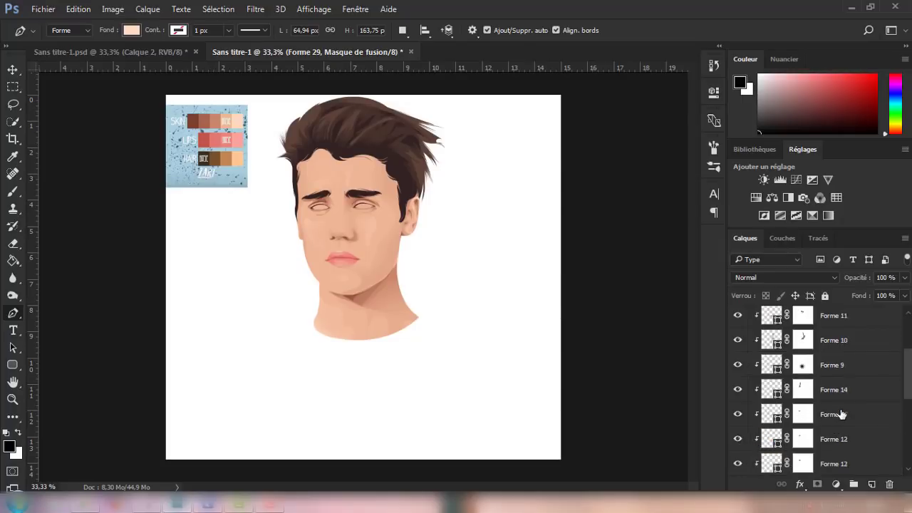
pyautogui.scroll(-1, 835, 431)
# Show the reference photo, hide the Forme 8 skin shape, and add empty layer Calque 3
pyautogui.scroll(-1, 834, 428)
pyautogui.click(737, 415)
pyautogui.click(737, 439)
pyautogui.click(871, 485)
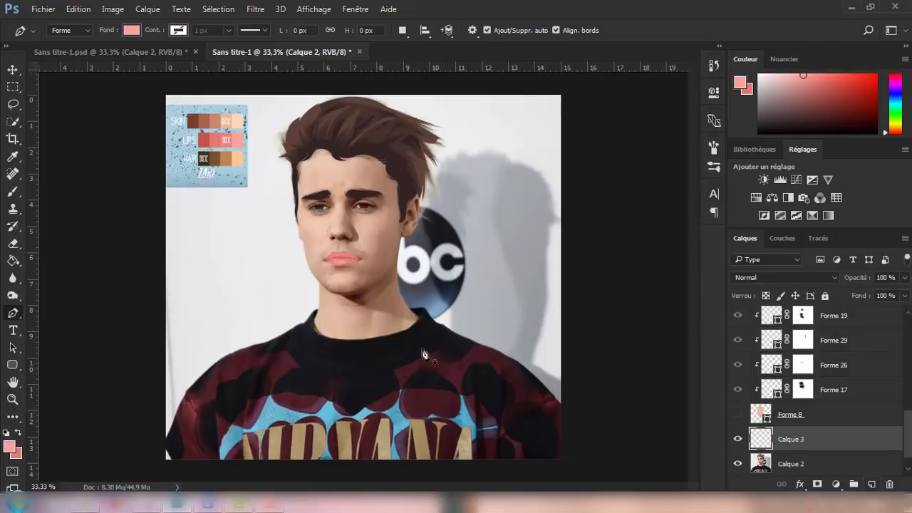
pyautogui.hotkey('ctrl', '+')
pyautogui.scroll(1, 689, 269)
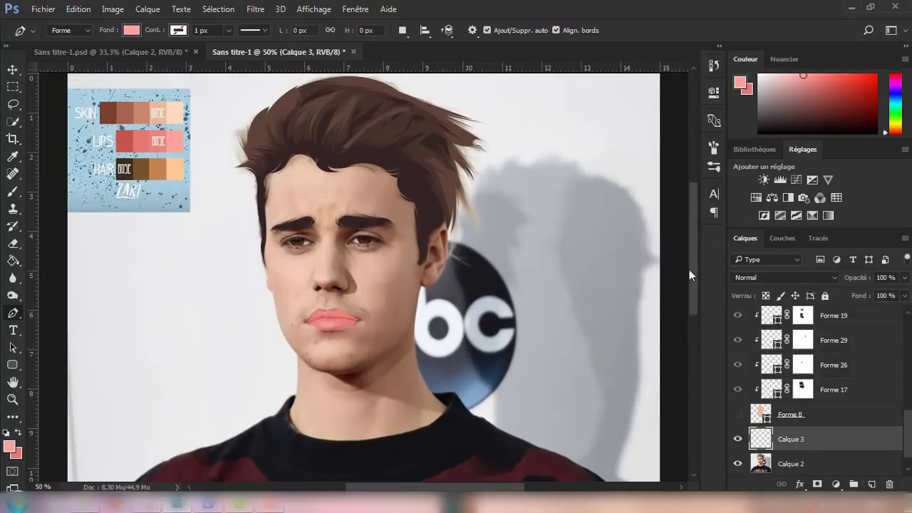
pyautogui.scroll(1, 178, 330)
pyautogui.scroll(1, 421, 285)
pyautogui.scroll(1, 420, 284)
pyautogui.scroll(-2, 421, 284)
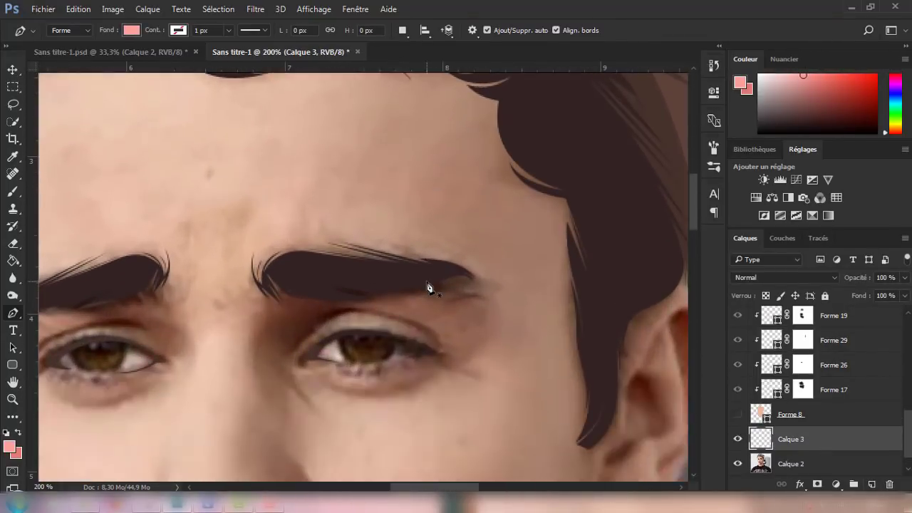
pyautogui.scroll(1, 428, 285)
# Choose a dark brown fill and begin the iris shadow shape on the first eye
pyautogui.click(10, 445)
pyautogui.click(301, 187)
pyautogui.press('Return')
pyautogui.scroll(1, 459, 360)
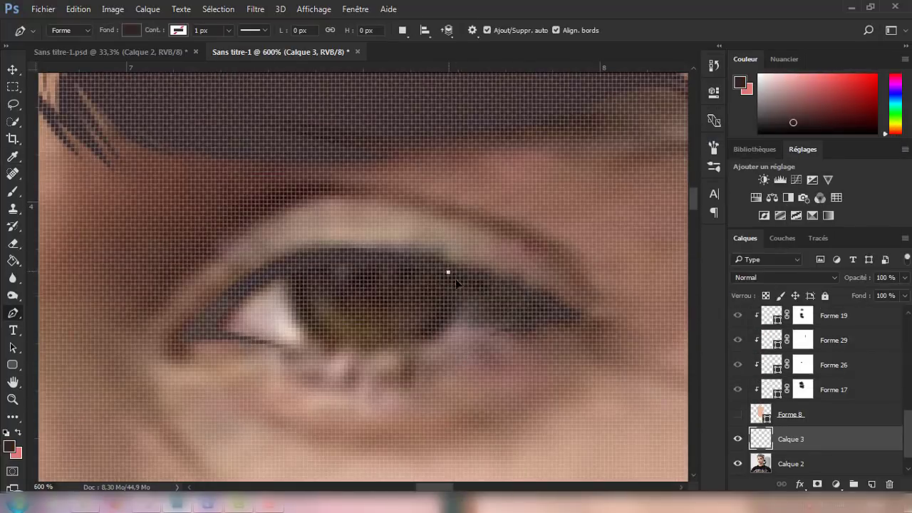
pyautogui.click(448, 273)
pyautogui.moveTo(427, 341); pyautogui.dragTo(385, 360)
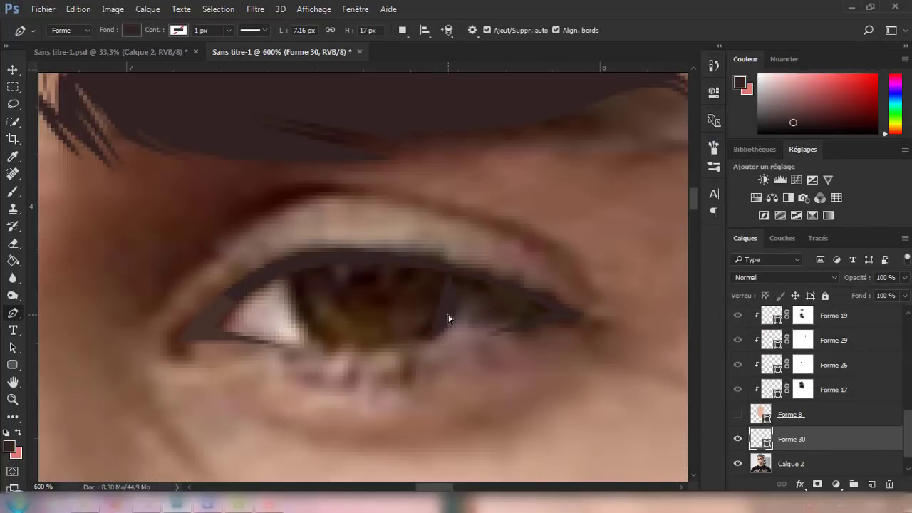
pyautogui.click(427, 339)
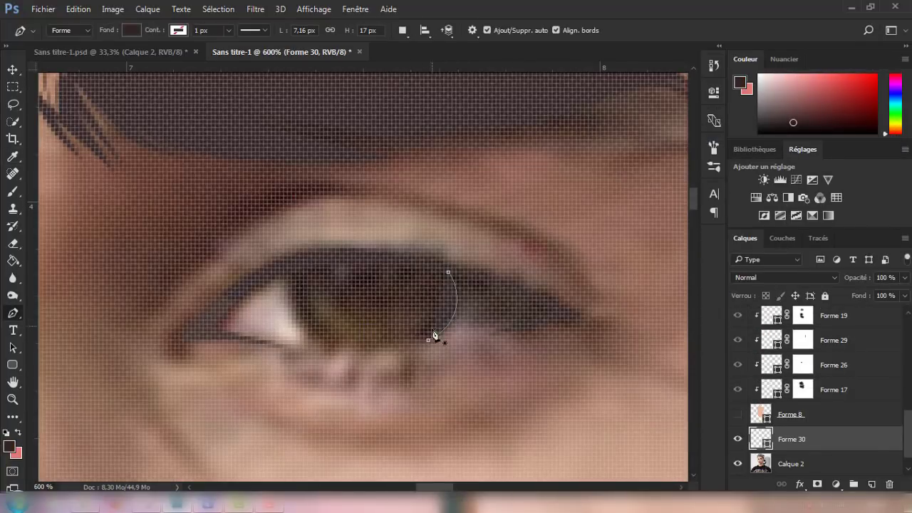
# Close the iris shadow shape and refine its inner and right-side curves
pyautogui.click(332, 347)
pyautogui.click(292, 260)
pyautogui.moveTo(448, 272); pyautogui.dragTo(497, 297)
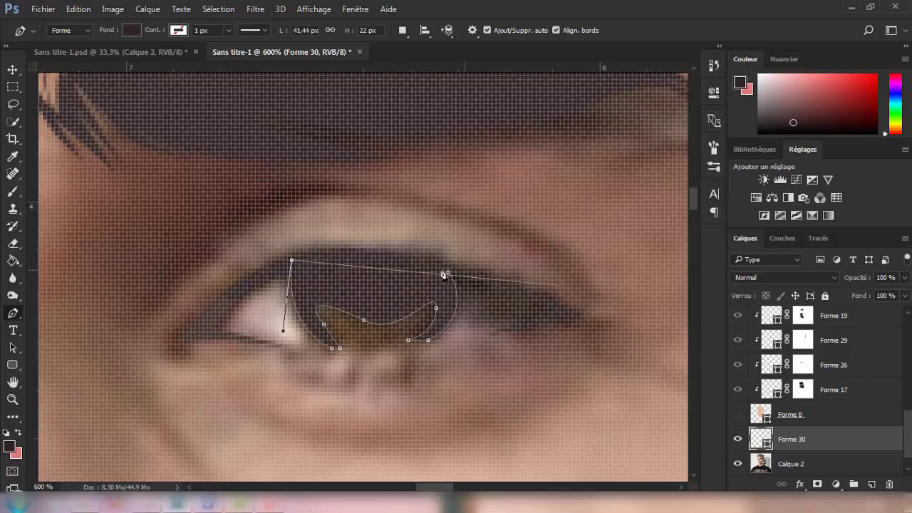
pyautogui.moveTo(364, 320); pyautogui.dragTo(359, 312)
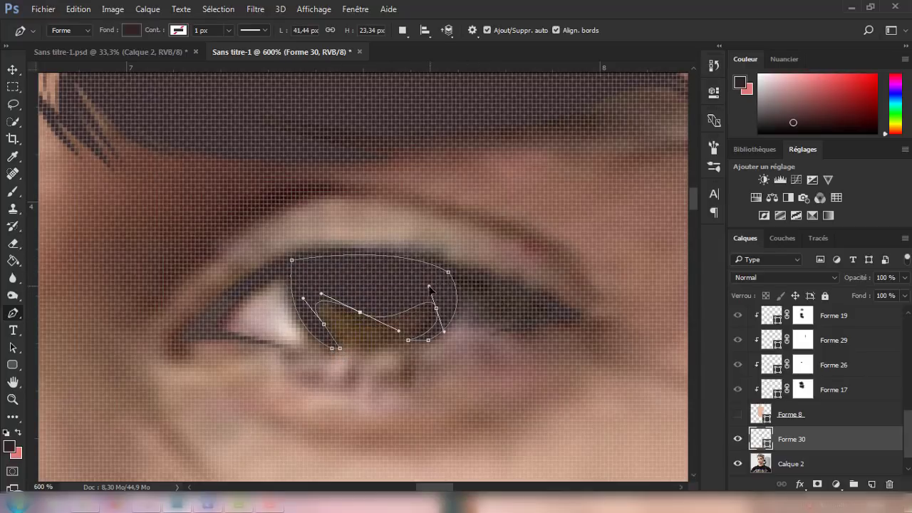
pyautogui.moveTo(430, 287); pyautogui.dragTo(429, 283)
pyautogui.moveTo(360, 312); pyautogui.dragTo(360, 309)
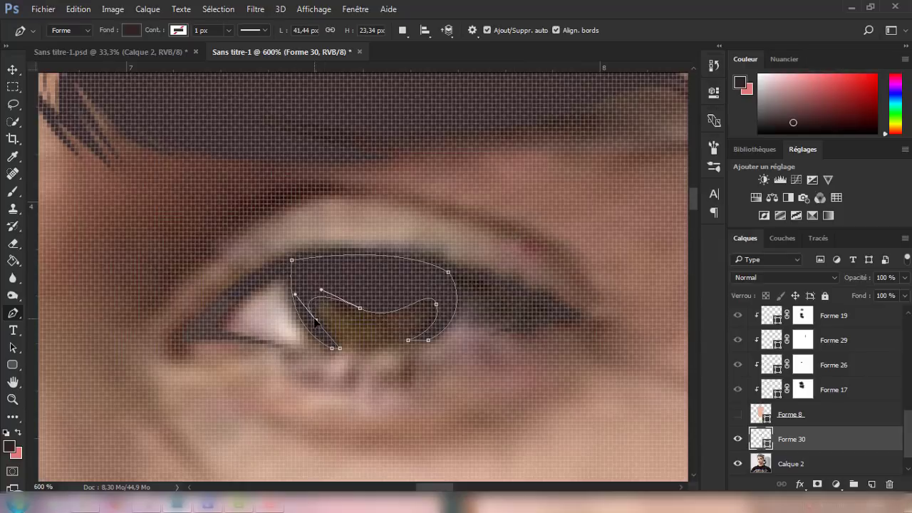
# Alt-drag a copy of the iris shadow shape onto the other eye
pyautogui.scroll(-1, 316, 322)
pyautogui.scroll(-2, 601, 230)
pyautogui.scroll(-1, 460, 418)
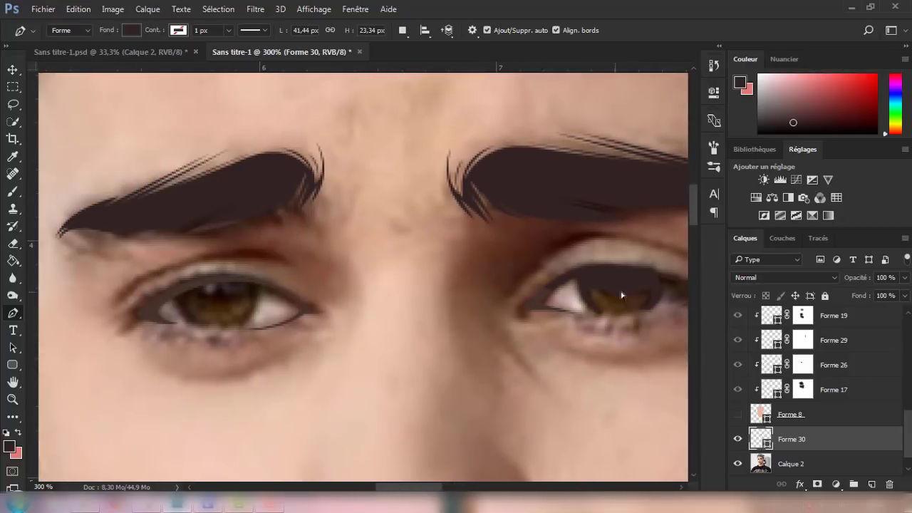
pyautogui.click(13, 347)
pyautogui.moveTo(616, 288); pyautogui.dragTo(212, 302)
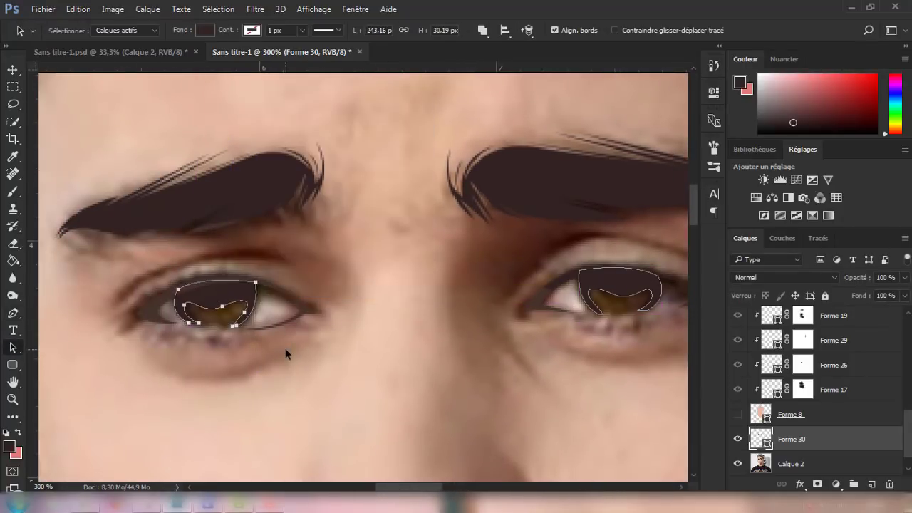
pyautogui.click(285, 354)
# Draw a dark shape spanning both upper eyes and merge it with Forme 2
pyautogui.scroll(1, 901, 420)
pyautogui.scroll(5, 902, 420)
pyautogui.click(811, 358)
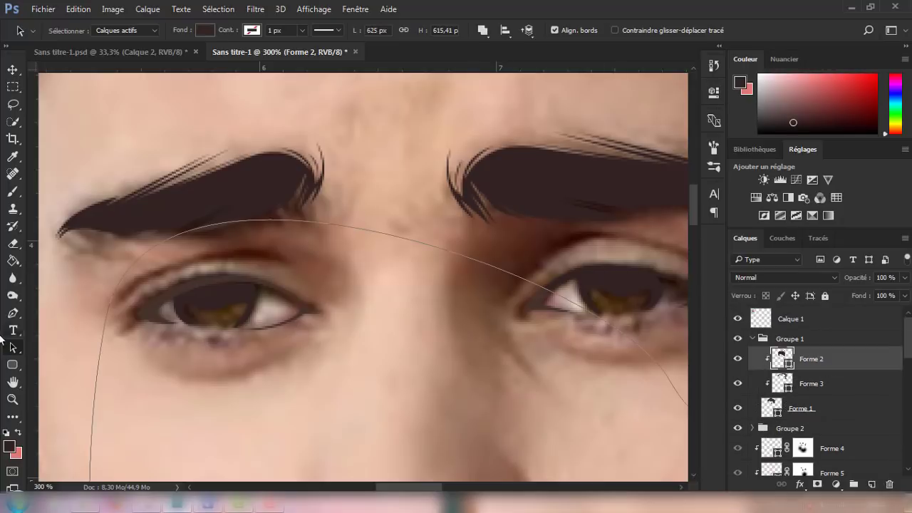
pyautogui.click(13, 295)
pyautogui.click(13, 313)
pyautogui.click(644, 280)
pyautogui.click(416, 388)
pyautogui.click(181, 365)
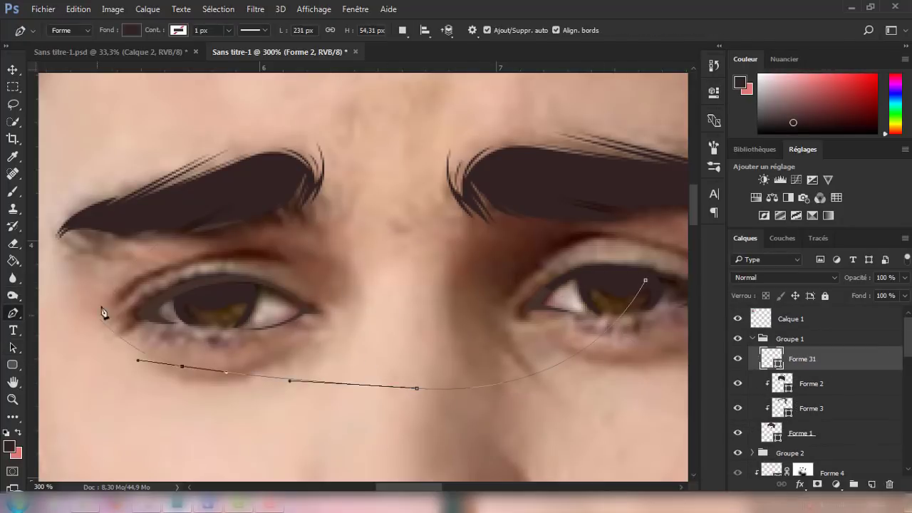
pyautogui.click(112, 282)
pyautogui.click(644, 280)
pyautogui.hotkey('ctrl', 'e')
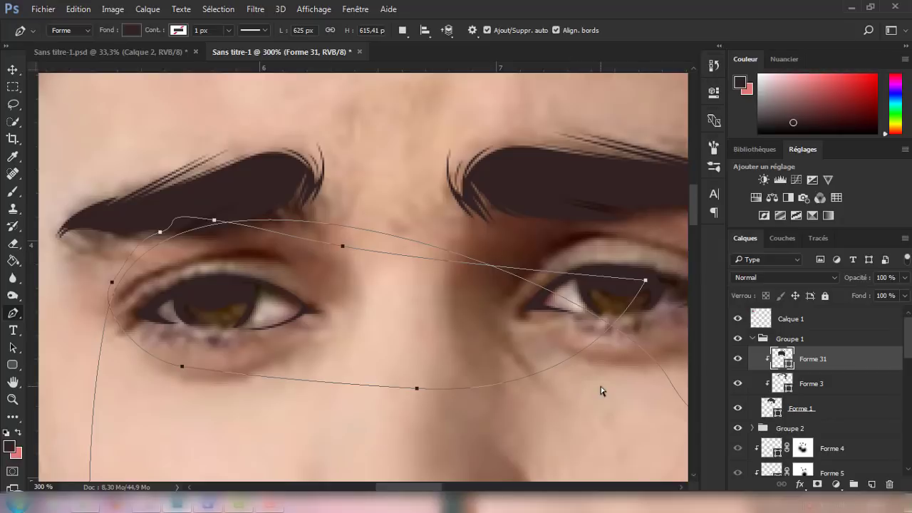
# Delete the empty Calque 3 layer and start tracing the upper eyelid line Forme 32
pyautogui.hotkey('ctrl', '-')
pyautogui.click(789, 338)
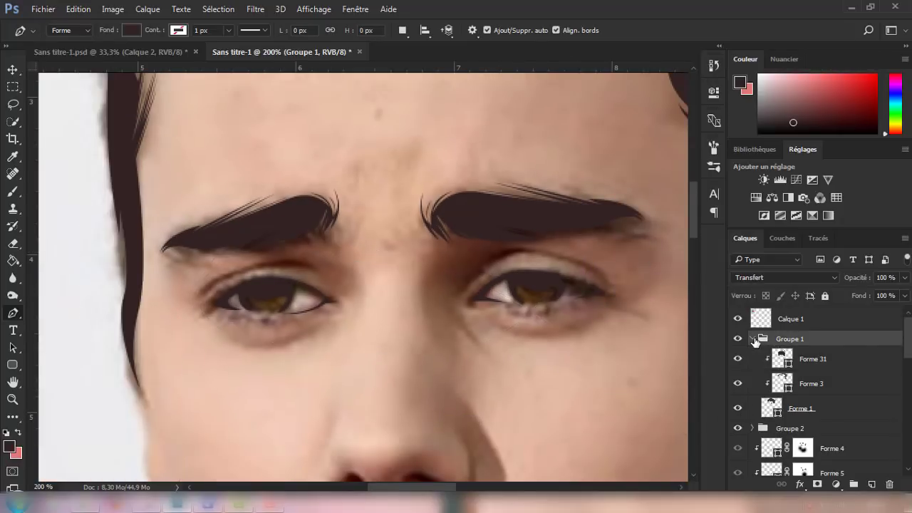
pyautogui.scroll(-5, 819, 392)
pyautogui.click(790, 414)
pyautogui.click(737, 390)
pyautogui.hotkey('ctrl', '+')
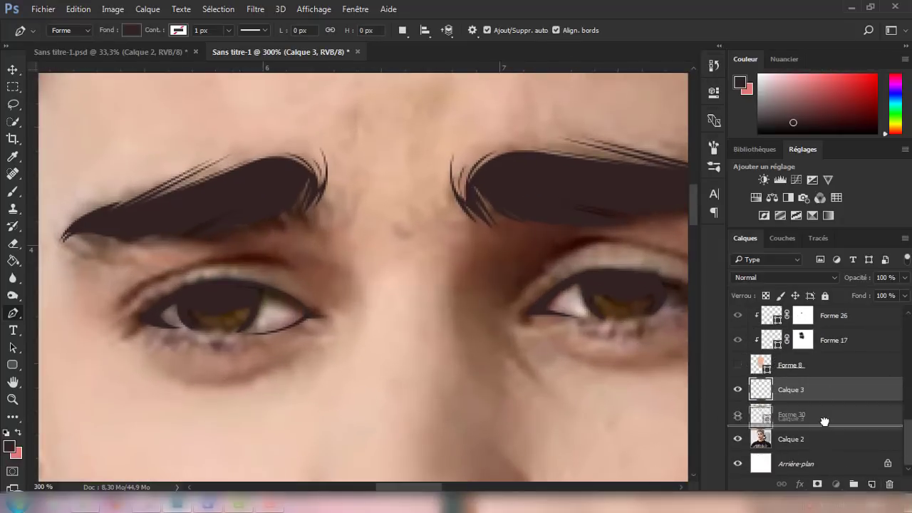
pyautogui.press('Delete')
pyautogui.hotkey('ctrl', '+')
pyautogui.click(505, 310)
pyautogui.moveTo(385, 277); pyautogui.dragTo(331, 276)
# Finish outlining the right eye along the lower lid and fill it near-white
pyautogui.click(289, 291)
pyautogui.click(246, 326)
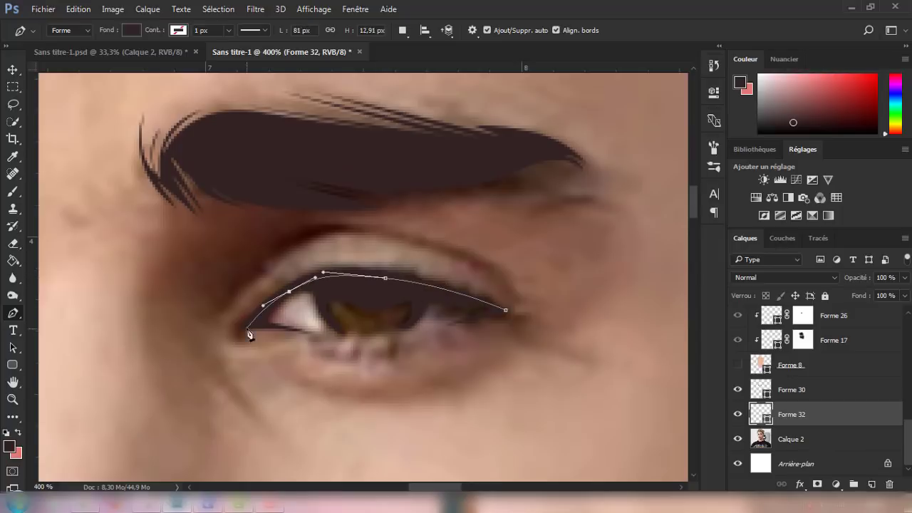
pyautogui.click(305, 331)
pyautogui.click(402, 332)
pyautogui.moveTo(505, 310); pyautogui.dragTo(509, 317)
pyautogui.click(9, 446)
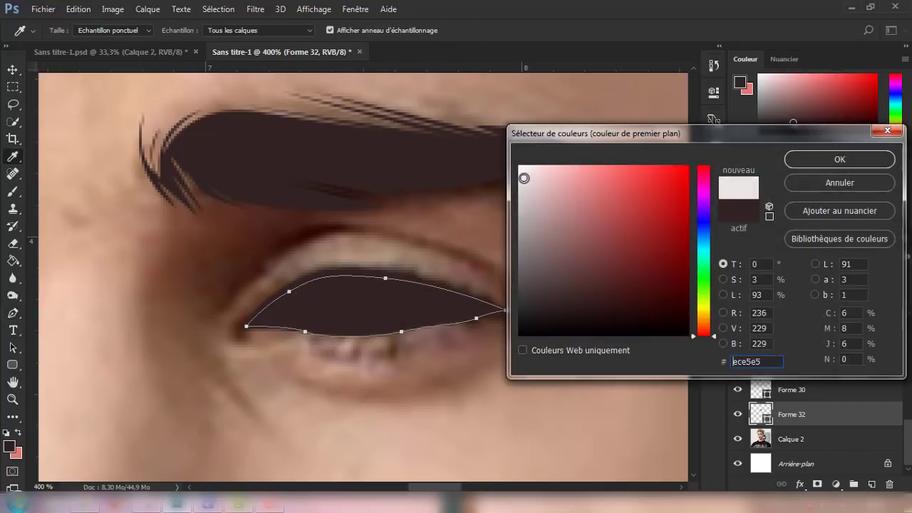
pyautogui.click(822, 157)
pyautogui.press('a')
pyautogui.click(205, 30)
pyautogui.click(121, 101)
# Add a new layer clipped to the eye white and freehand-trace a shading shape over its upper part
pyautogui.press('v')
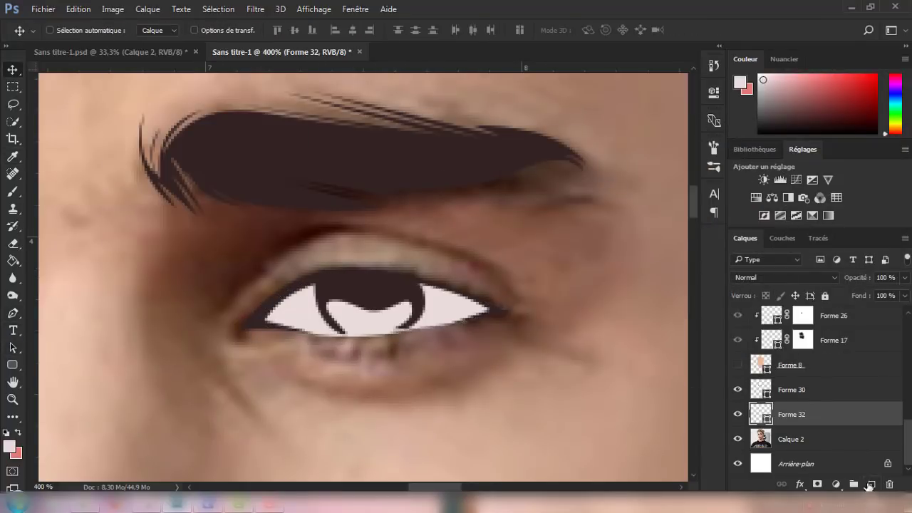
pyautogui.hotkey('ctrl', 'alt', 'shift', 'n')
pyautogui.hotkey('ctrl', 'alt', 'g')
pyautogui.press('p')
pyautogui.moveTo(398, 274)
pyautogui.mouseDown()
pyautogui.moveTo(444, 342)
pyautogui.moveTo(465, 311)
pyautogui.mouseUp()
pyautogui.hotkey('ctrl', 'alt', 'shift', 'n')
pyautogui.hotkey('ctrl', 'alt', 'shift', 'n')
pyautogui.rightClick(13, 313)
pyautogui.click(94, 322)
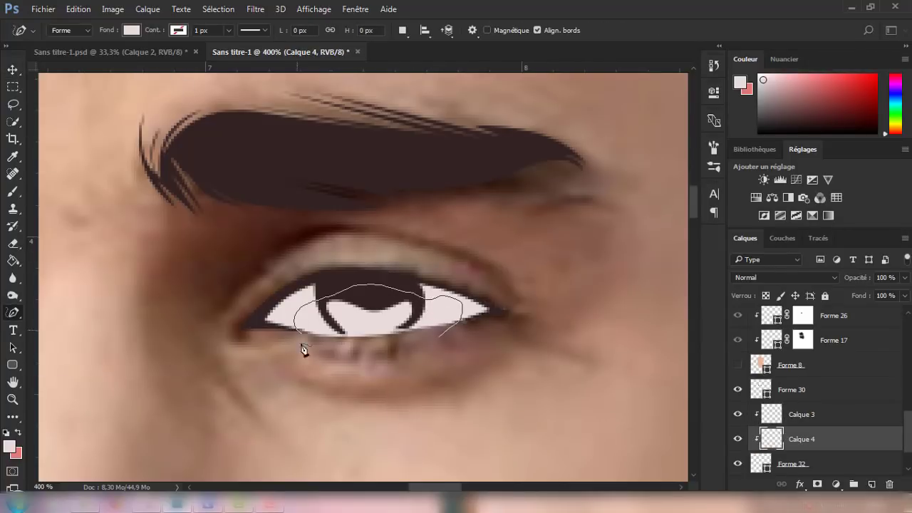
pyautogui.moveTo(302, 349); pyautogui.dragTo(439, 336)
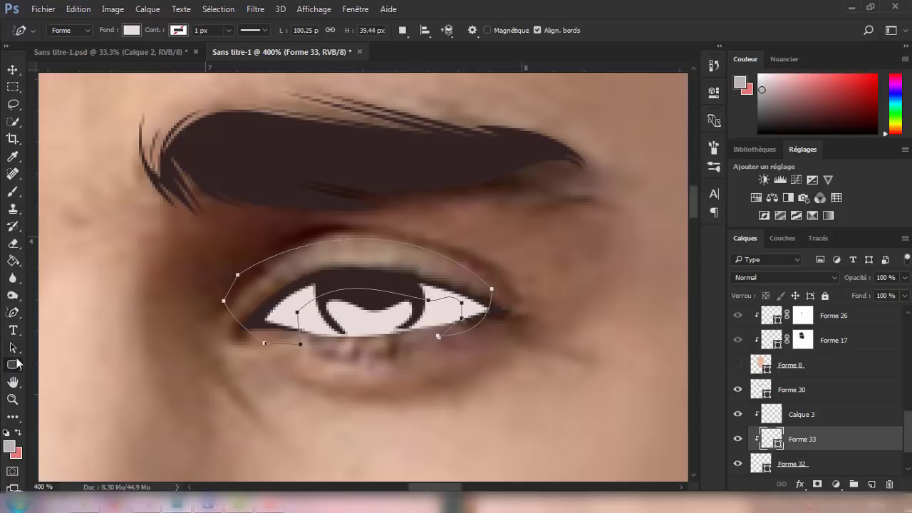
# Set the shading shape's fill and add a layer mask to it, with default black and white colours
pyautogui.click(131, 30)
pyautogui.press('b')
pyautogui.click(817, 484)
pyautogui.press('d')
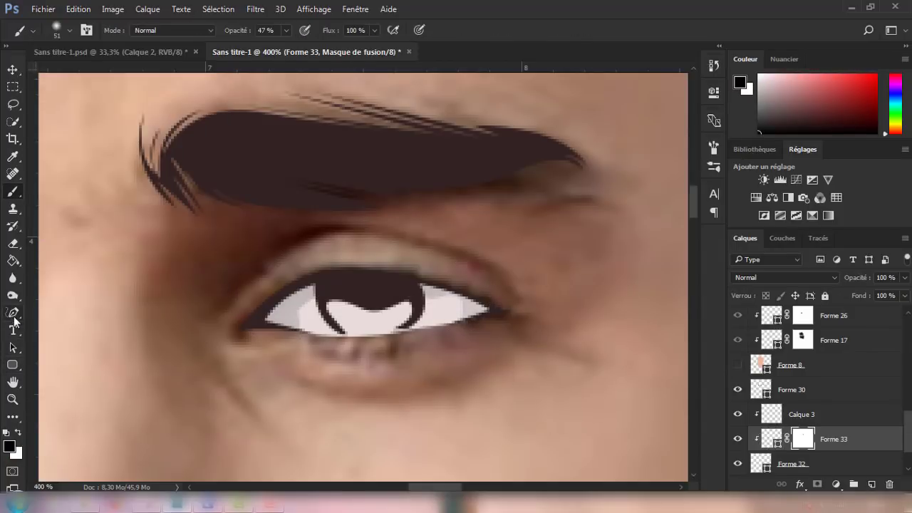
pyautogui.click(13, 312)
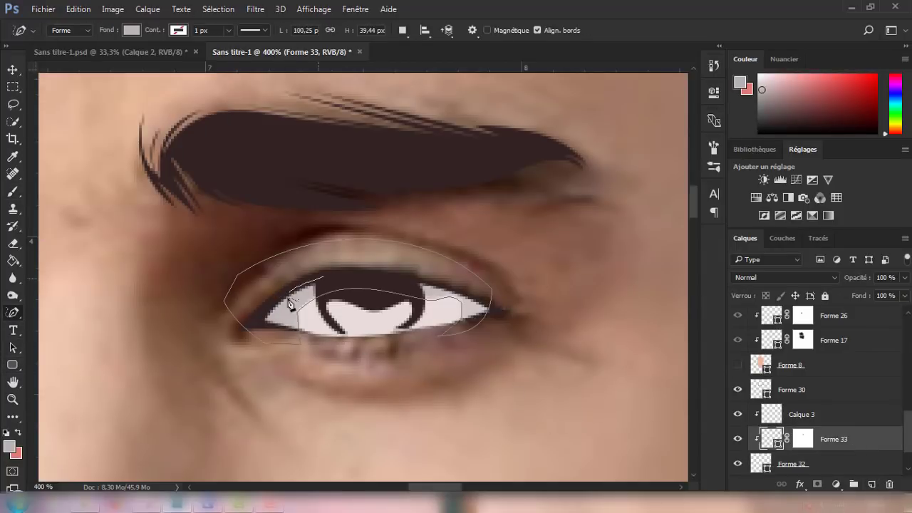
# Draw a grey-filled shading shape at the eye's corner
pyautogui.moveTo(320, 282); pyautogui.dragTo(322, 278)
pyautogui.click(132, 30)
pyautogui.click(211, 56)
pyautogui.click(823, 180)
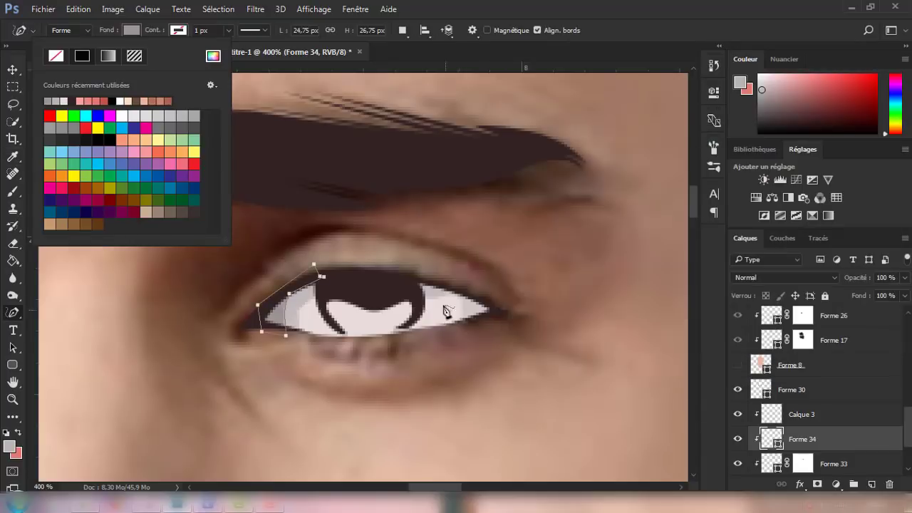
pyautogui.moveTo(468, 286); pyautogui.dragTo(469, 287)
pyautogui.moveTo(438, 486); pyautogui.dragTo(398, 486)
pyautogui.scroll(-2, 820, 399)
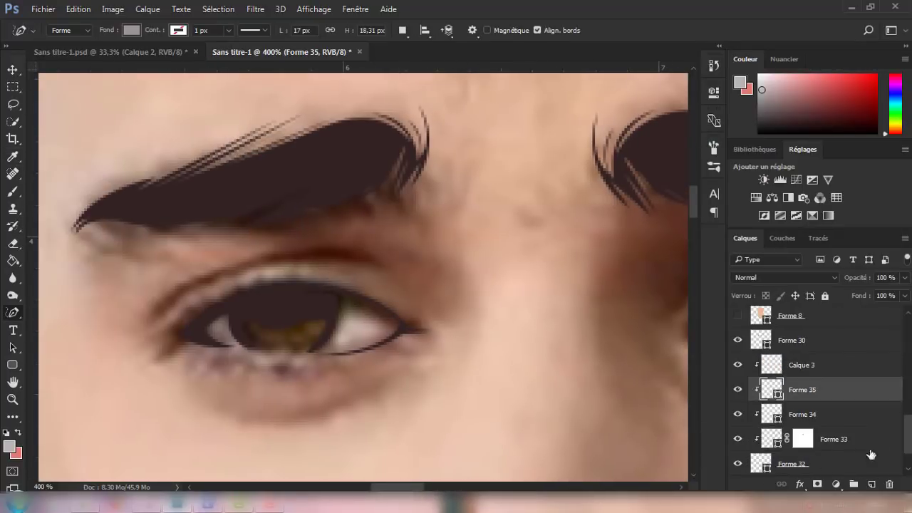
# Select the eye white layer and start a Pen outline at the outer corner, undoing a misplaced segment
pyautogui.click(841, 464)
pyautogui.rightClick(12, 313)
pyautogui.click(71, 314)
pyautogui.click(437, 197)
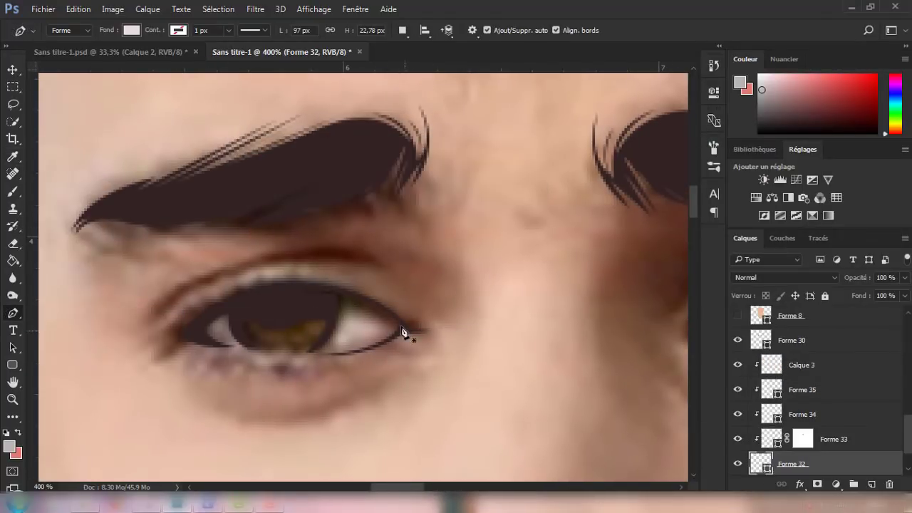
pyautogui.click(404, 326)
pyautogui.moveTo(188, 325); pyautogui.dragTo(163, 345)
pyautogui.hotkey('ctrl', 'alt', 'z')
pyautogui.hotkey('ctrl', 'alt', 'z')
pyautogui.moveTo(421, 486); pyautogui.dragTo(415, 487)
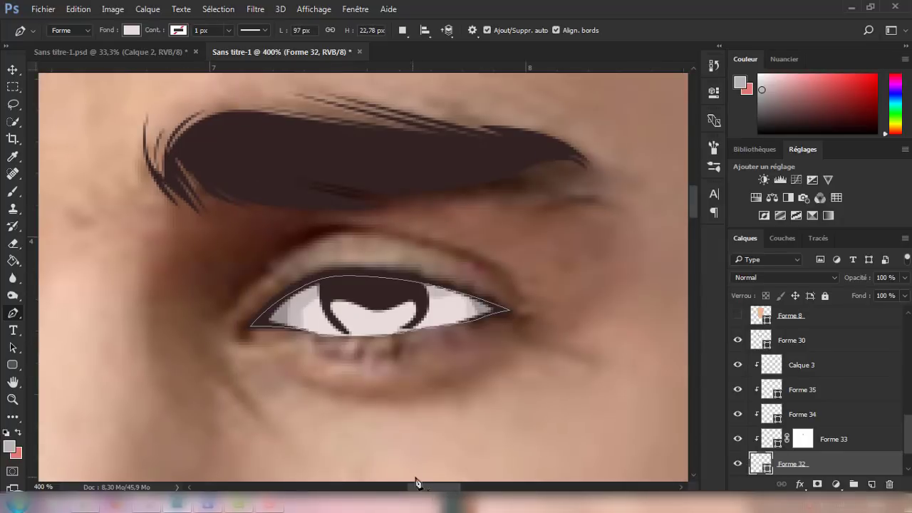
# Trace a new eye outline and combine it into the eye white shape Forme 32
pyautogui.click(284, 333)
pyautogui.moveTo(380, 286); pyautogui.dragTo(458, 302)
pyautogui.moveTo(498, 326); pyautogui.dragTo(504, 339)
pyautogui.moveTo(407, 355); pyautogui.dragTo(348, 345)
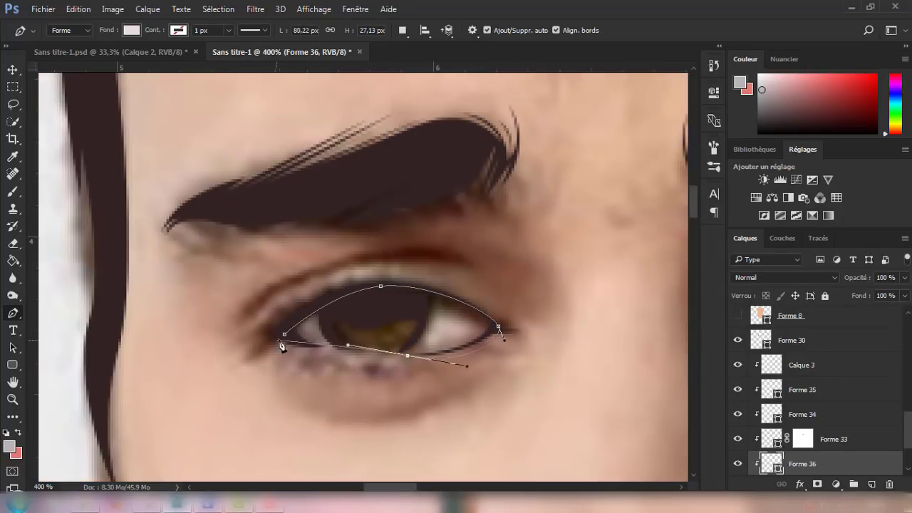
pyautogui.click(402, 30)
pyautogui.click(444, 62)
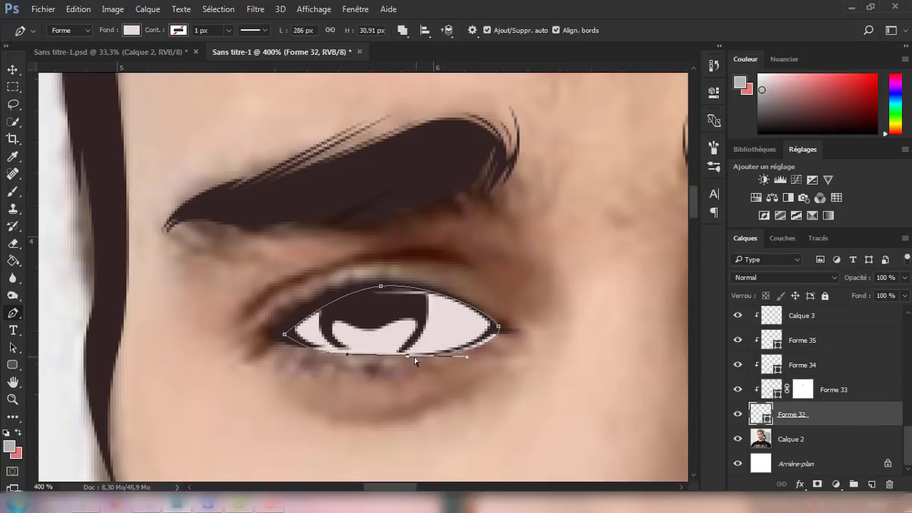
pyautogui.press('Escape')
# Extend the upper grey shading outline around the right side, delete the corner shading layer, and target the mask
pyautogui.click(879, 392)
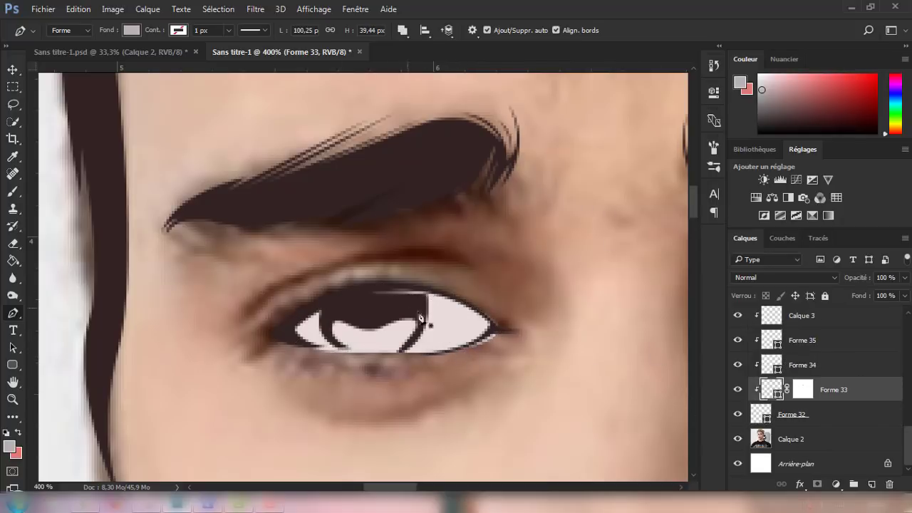
pyautogui.click(519, 262)
pyautogui.click(503, 363)
pyautogui.click(421, 381)
pyautogui.click(306, 306)
pyautogui.hotkey('alt', ']')
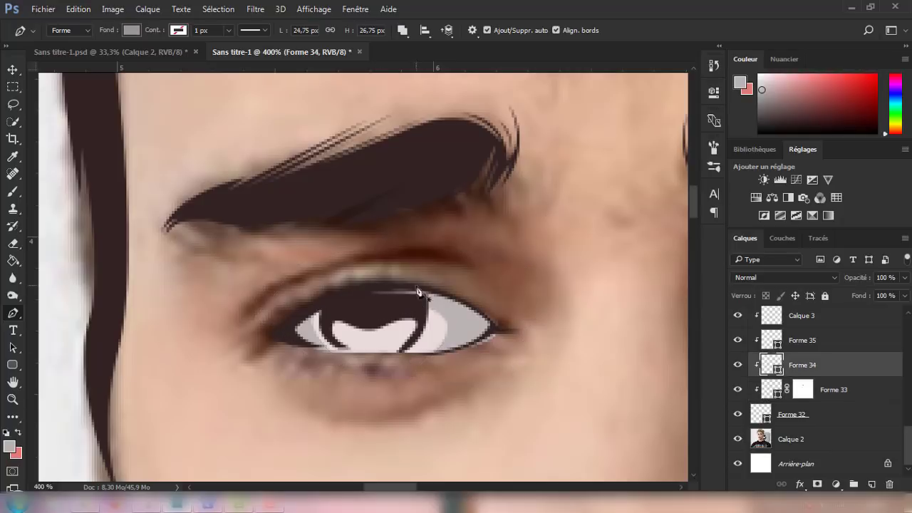
pyautogui.press('BackSpace')
pyautogui.press('BackSpace')
pyautogui.press('BackSpace')
pyautogui.press('BackSpace')
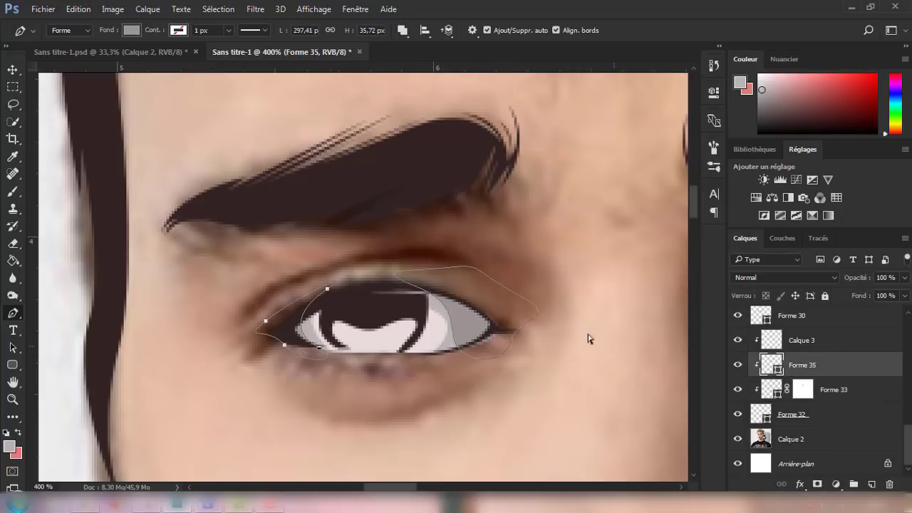
pyautogui.press('BackSpace')
pyautogui.click(841, 415)
pyautogui.click(826, 391)
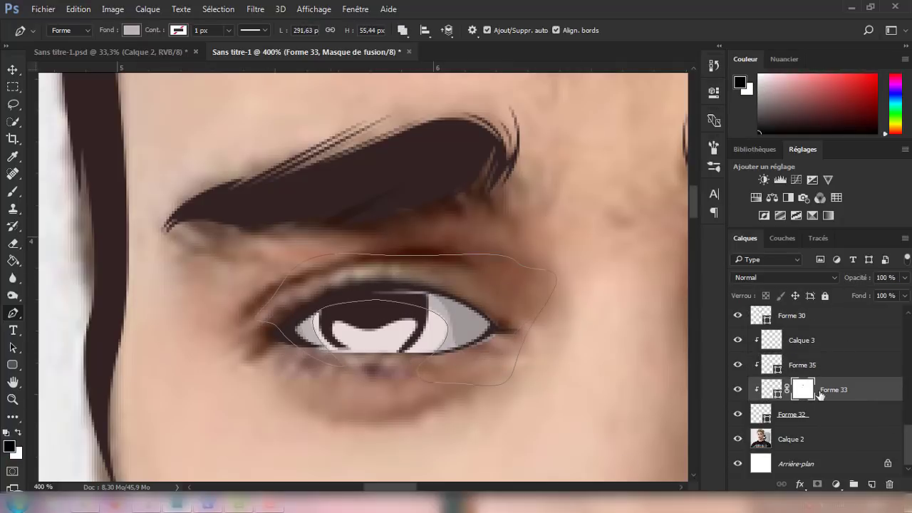
pyautogui.click(801, 340)
# Choose the Brush tool and set a strong red foreground colour for the veins
pyautogui.press('b')
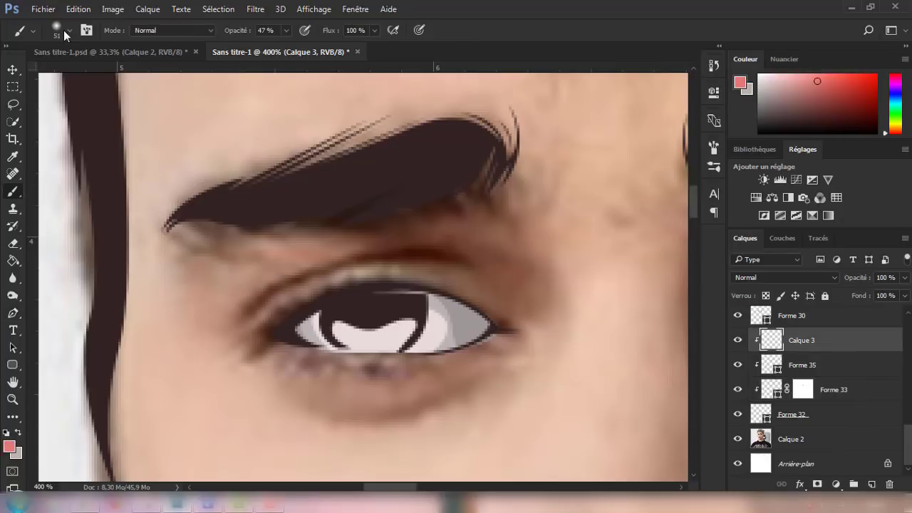
pyautogui.click(57, 30)
pyautogui.press('Escape')
pyautogui.scroll(1, 488, 298)
pyautogui.click(9, 446)
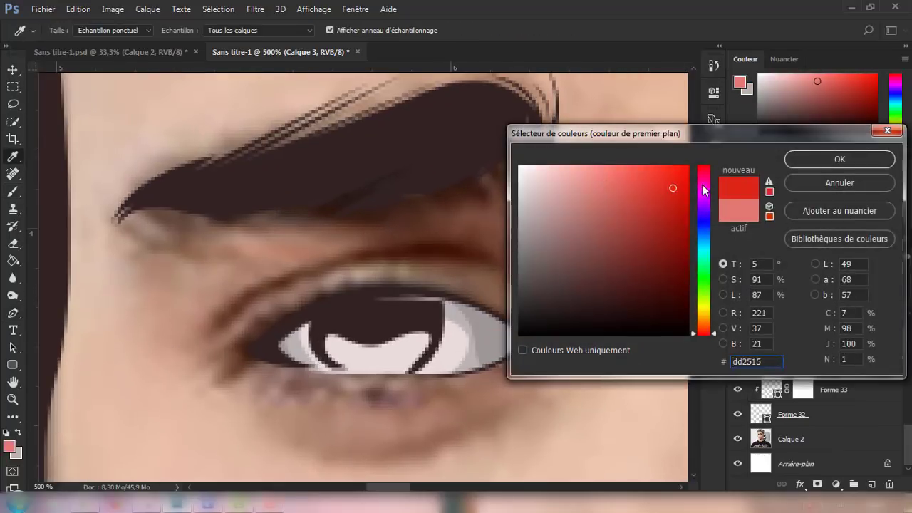
pyautogui.click(646, 197)
pyautogui.click(820, 157)
# Paint thin red veins on the eye white with a 1 px brush, then switch to the Eraser
pyautogui.hotkey('ctrl', '+')
pyautogui.hotkey('ctrl', '+')
pyautogui.click(57, 30)
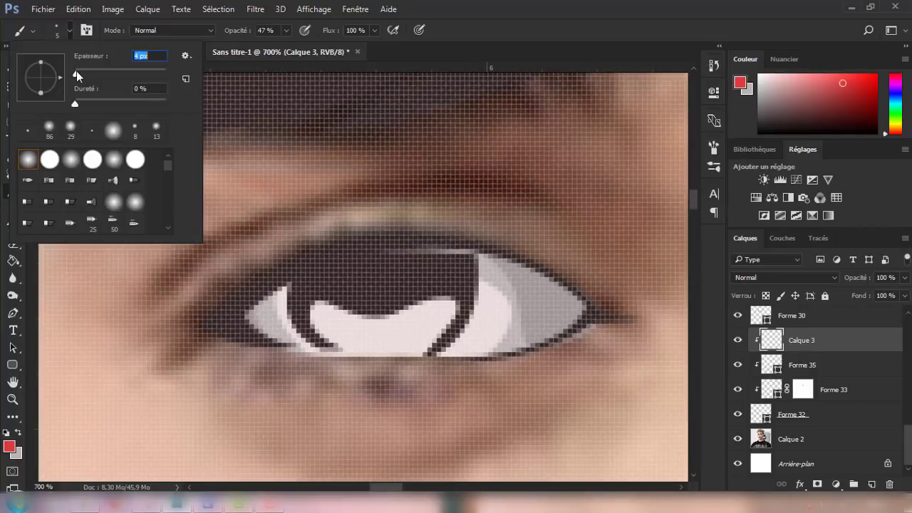
pyautogui.moveTo(76, 71); pyautogui.dragTo(74, 70)
pyautogui.press('Return')
pyautogui.moveTo(503, 283); pyautogui.dragTo(581, 305)
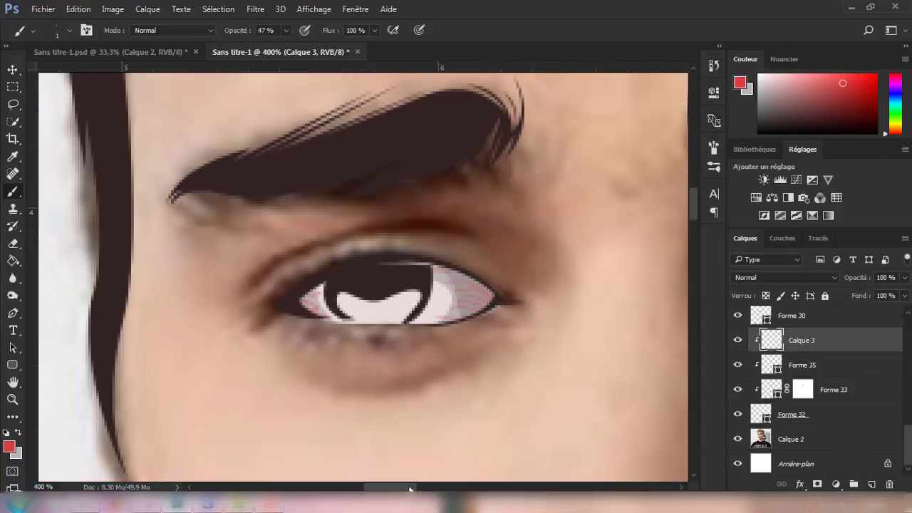
pyautogui.hotkey('ctrl', '-')
pyautogui.hotkey('ctrl', '-')
pyautogui.hotkey('ctrl', '-')
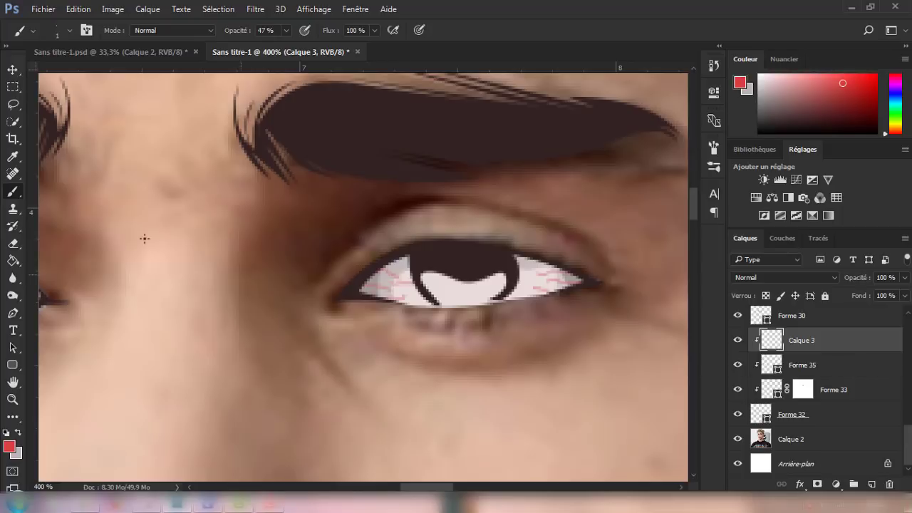
pyautogui.press('e')
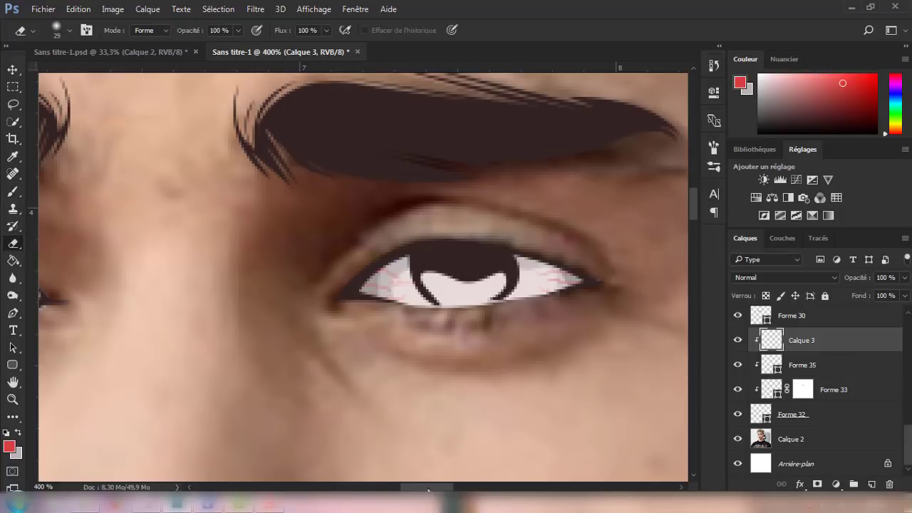
pyautogui.moveTo(428, 488); pyautogui.dragTo(386, 488)
# Group the eye white and shading layers, add a new layer above, and select Forme 30
pyautogui.hotkey('ctrl', '-')
pyautogui.hotkey('ctrl', '-')
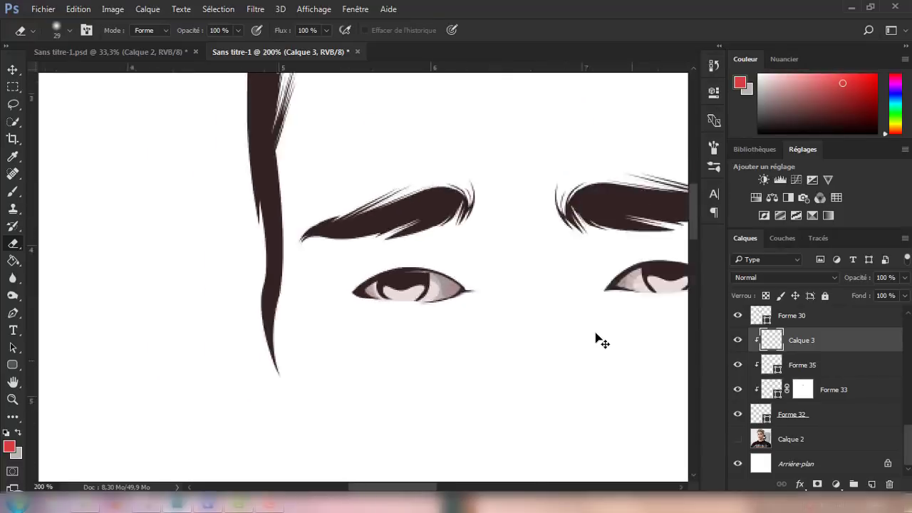
pyautogui.hotkey('ctrl', '-')
pyautogui.hotkey('ctrl', '-')
pyautogui.hotkey('ctrl', '-')
pyautogui.press('p')
pyautogui.keyDown('shift'); pyautogui.click(853, 420); pyautogui.keyUp('shift')
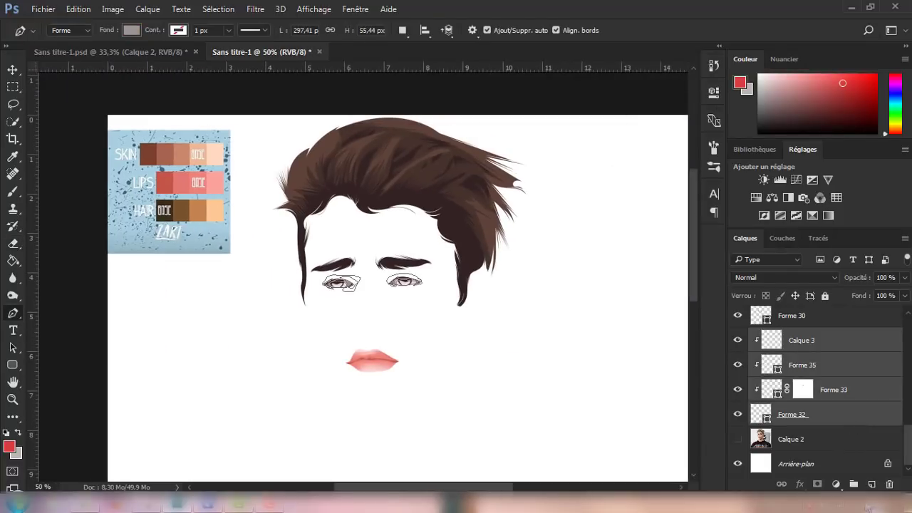
pyautogui.click(853, 483)
pyautogui.click(737, 374)
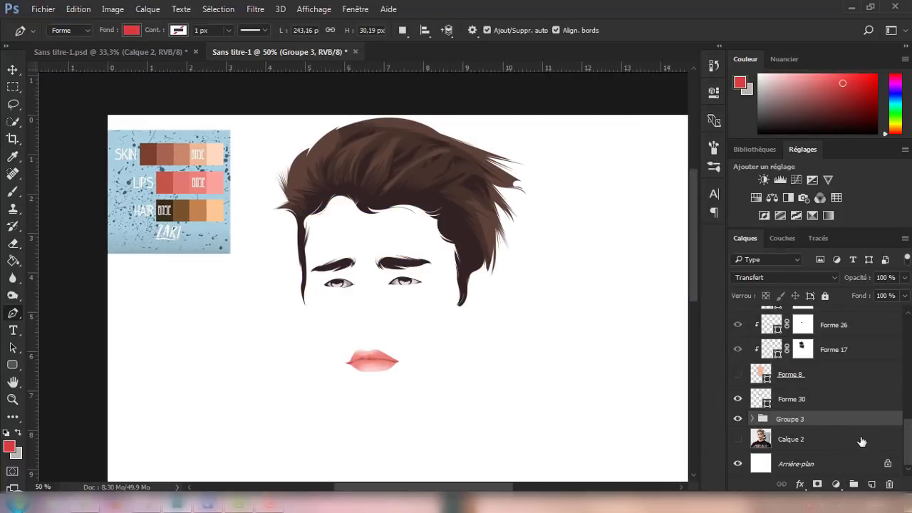
pyautogui.click(871, 483)
pyautogui.hotkey('ctrl', '+')
pyautogui.hotkey('ctrl', '+')
pyautogui.hotkey('ctrl', '+')
pyautogui.hotkey('ctrl', '+')
pyautogui.click(798, 401)
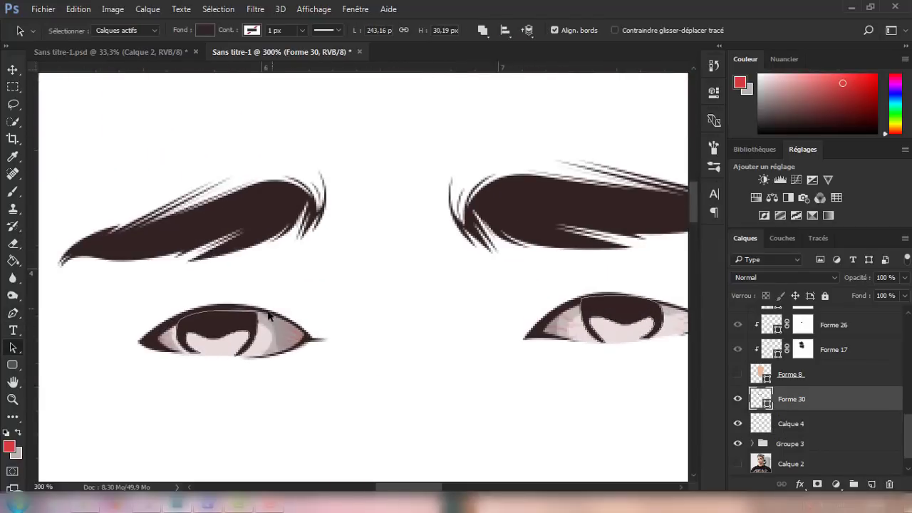
# Pen-draw the iris outline on the left eye with a dark red-brown fill
pyautogui.click(236, 354)
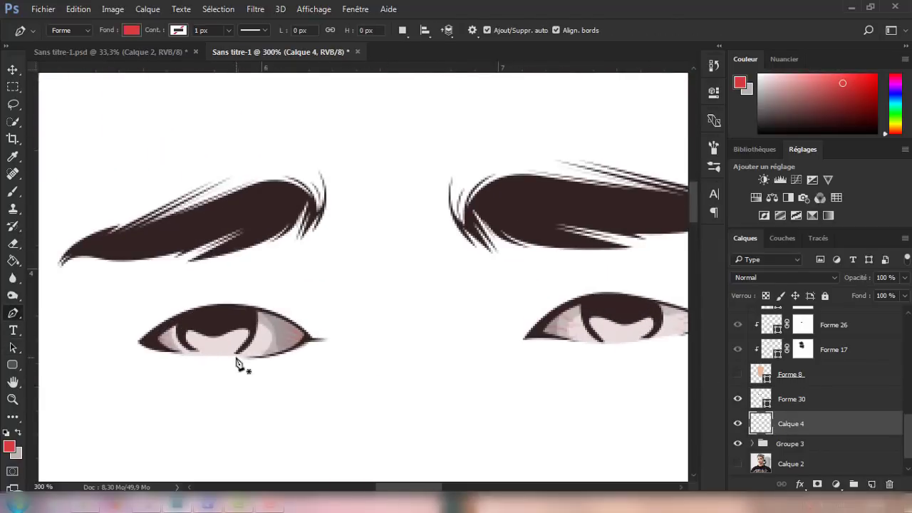
pyautogui.click(240, 334)
pyautogui.click(220, 340)
pyautogui.click(195, 348)
pyautogui.click(178, 332)
pyautogui.click(244, 313)
pyautogui.click(254, 332)
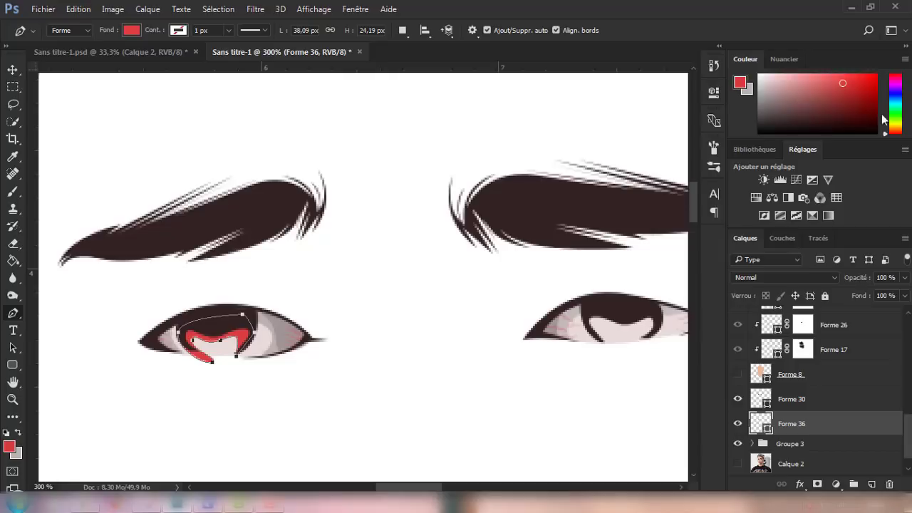
pyautogui.click(883, 119)
pyautogui.click(131, 30)
pyautogui.click(212, 56)
pyautogui.click(653, 269)
pyautogui.click(681, 285)
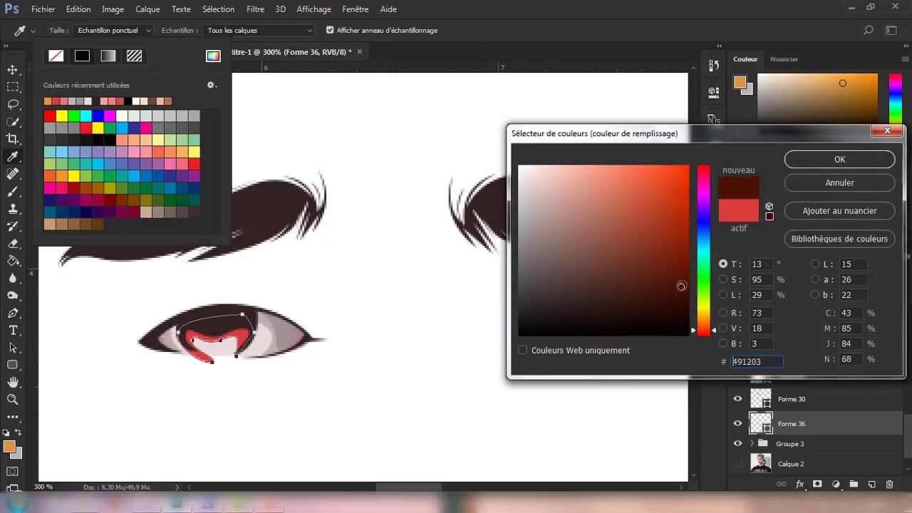
# Draw an inner iris shape and give it a dark red-brown fill
pyautogui.click(229, 347)
pyautogui.click(214, 345)
pyautogui.click(219, 361)
pyautogui.click(186, 336)
pyautogui.click(210, 317)
pyautogui.click(249, 321)
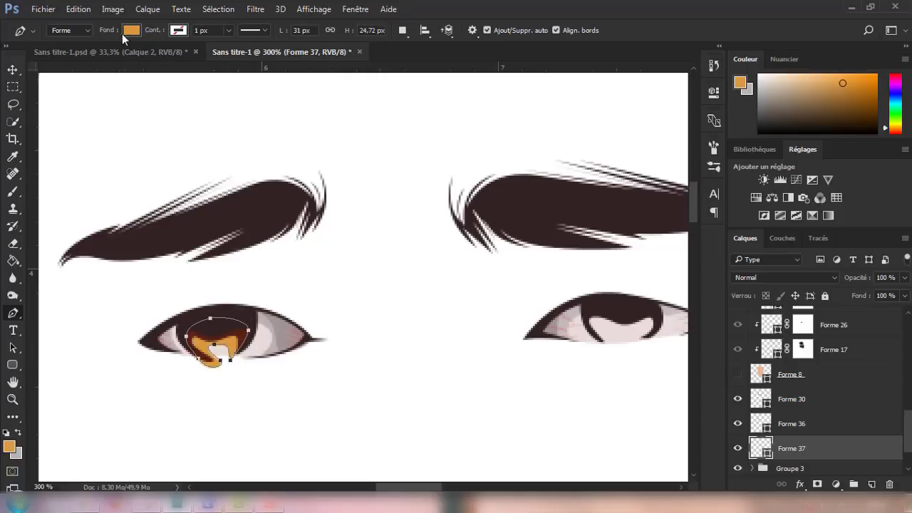
pyautogui.click(131, 30)
pyautogui.click(213, 55)
pyautogui.click(647, 275)
pyautogui.click(822, 157)
pyautogui.scroll(-2, 831, 426)
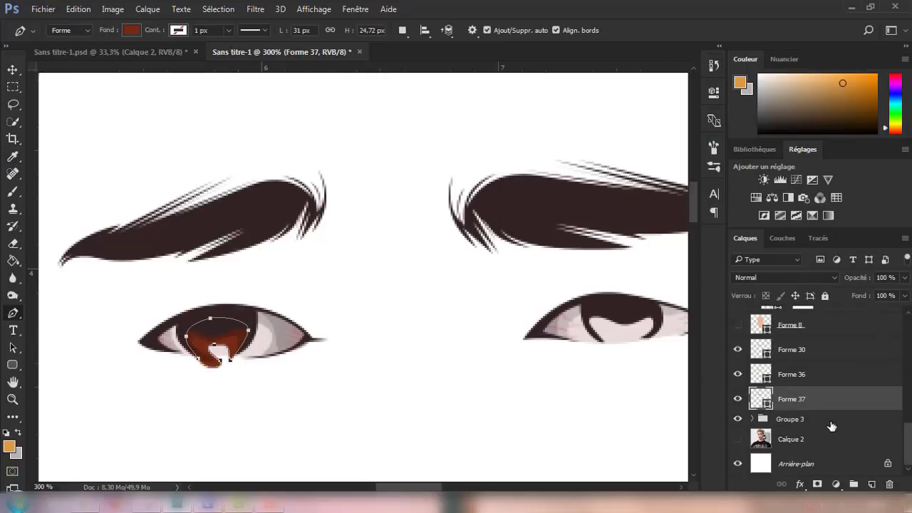
# Add another inner iris shape filled with a darker red-orange
pyautogui.click(243, 322)
pyautogui.click(196, 343)
pyautogui.click(132, 30)
pyautogui.click(213, 56)
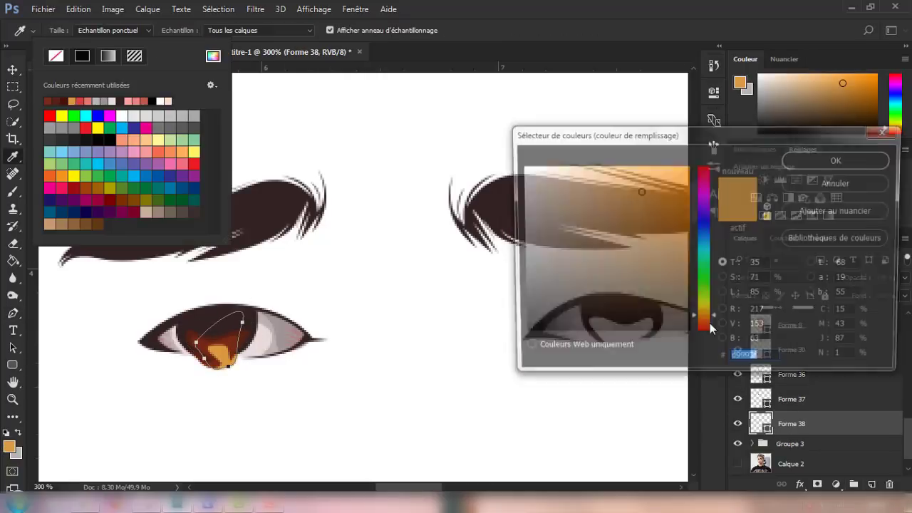
pyautogui.click(657, 255)
pyautogui.click(835, 160)
# Group the three iris shapes as Groupe 4, copy it to the right eye, and move the copy into Groupe 3
pyautogui.press('v')
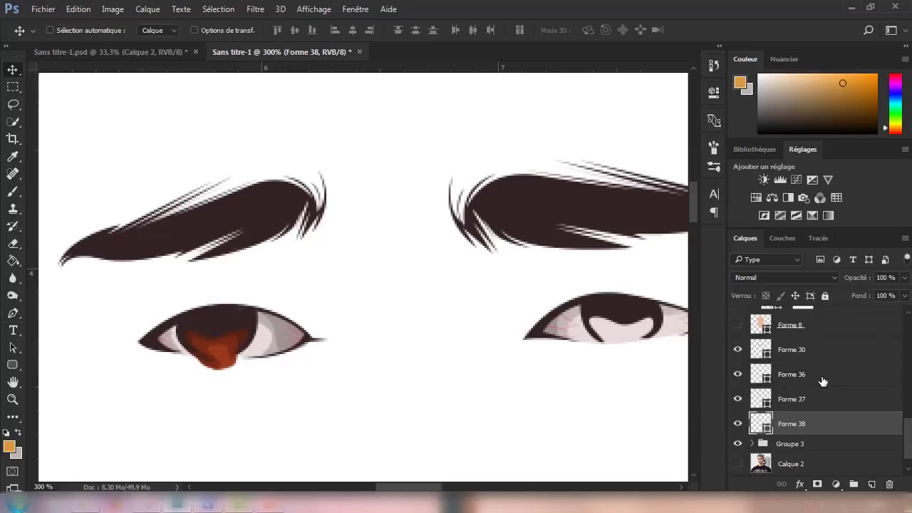
pyautogui.keyDown('shift'); pyautogui.click(811, 347); pyautogui.keyUp('shift')
pyautogui.keyDown('ctrl'); pyautogui.click(819, 349); pyautogui.keyUp('ctrl')
pyautogui.hotkey('ctrl', 'g')
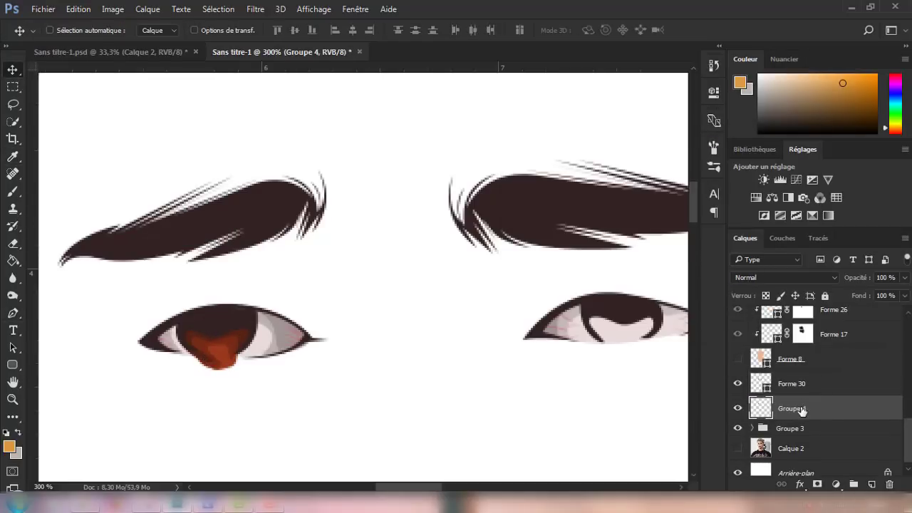
pyautogui.moveTo(344, 297); pyautogui.dragTo(610, 261)
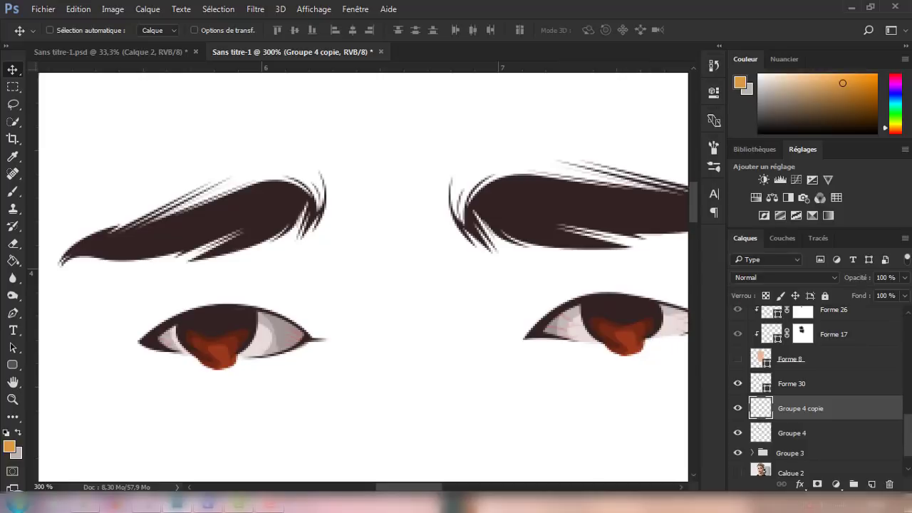
pyautogui.moveTo(805, 408); pyautogui.dragTo(790, 448)
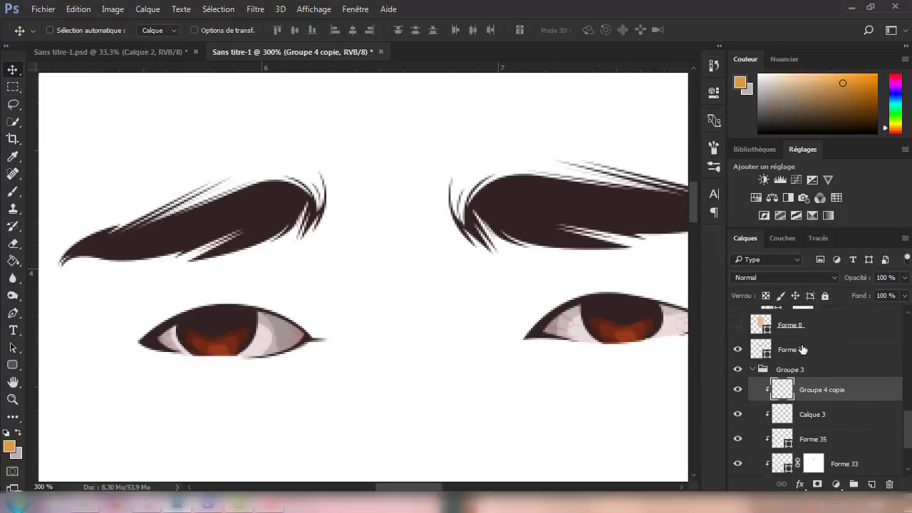
pyautogui.click(790, 366)
pyautogui.click(752, 366)
# Move Groupe 3 up, expand it, and add an empty layer above Forme 30
pyautogui.moveTo(787, 418); pyautogui.dragTo(794, 425)
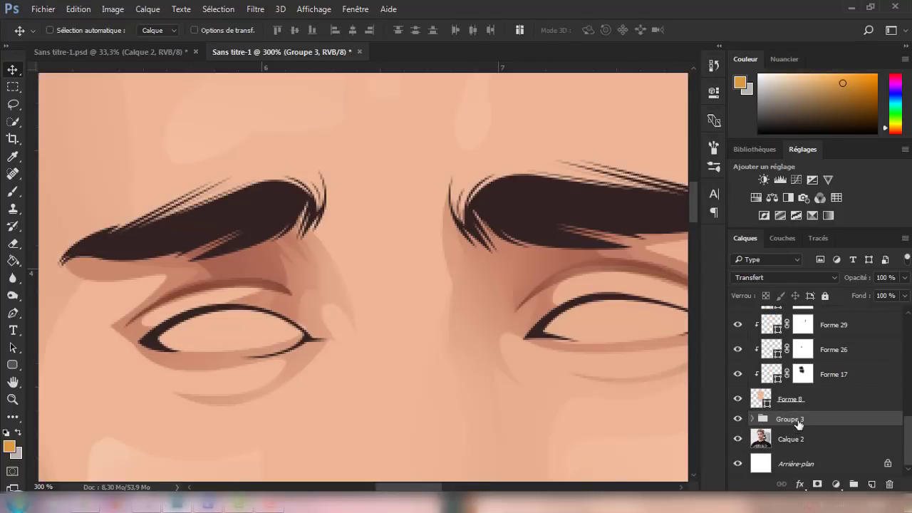
pyautogui.scroll(5, 796, 392)
pyautogui.hotkey('ctrl', '-')
pyautogui.hotkey('ctrl', '-')
pyautogui.hotkey('ctrl', '-')
pyautogui.hotkey('ctrl', '-')
pyautogui.hotkey('ctrl', '-')
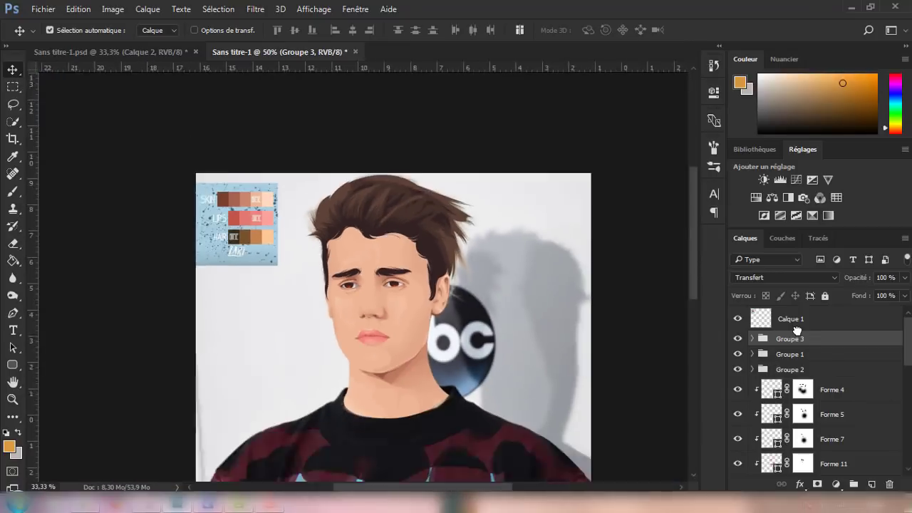
pyautogui.scroll(-5, 797, 392)
pyautogui.scroll(5, 796, 392)
pyautogui.click(791, 319)
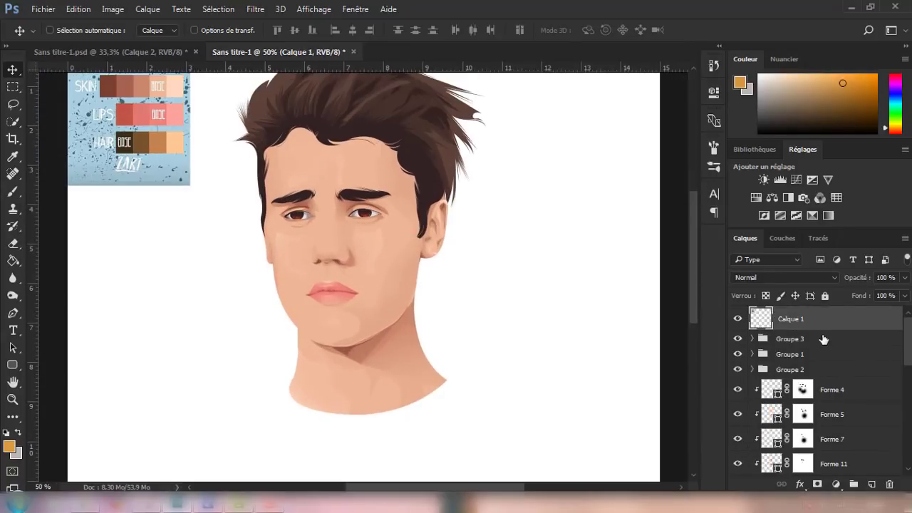
pyautogui.click(802, 354)
pyautogui.hotkey('ctrl', 'shift', 'alt', 'n')
# Paint soft white glints onto the irises with the Brush at 47% opacity
pyautogui.hotkey('ctrl', '+')
pyautogui.scroll(3, 377, 283)
pyautogui.press('b')
pyautogui.press('x')
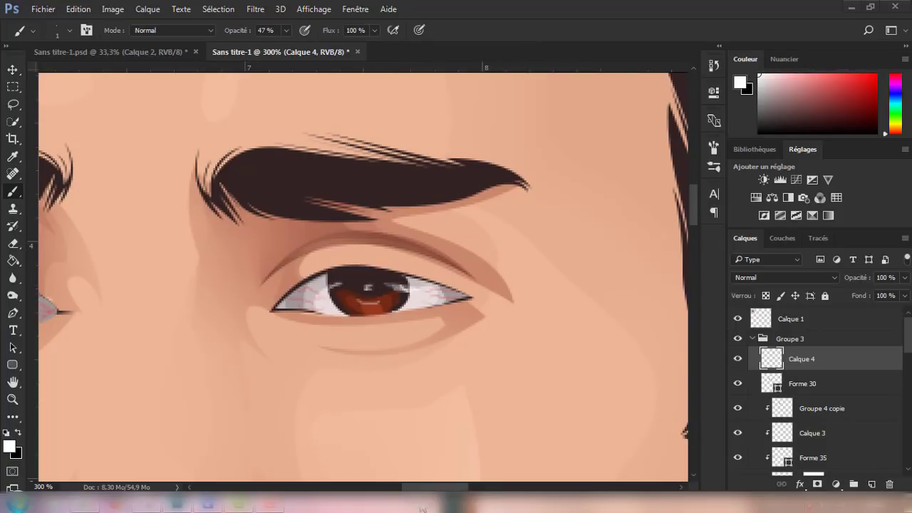
pyautogui.hscroll(-2, 363, 278)
pyautogui.hscroll(-4, 363, 277)
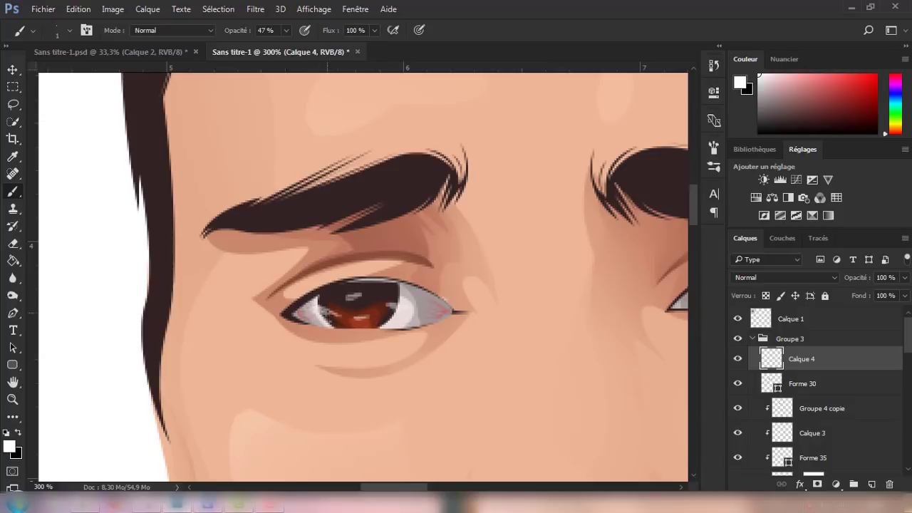
pyautogui.scroll(-1, 817, 408)
pyautogui.click(802, 359)
pyautogui.press('a')
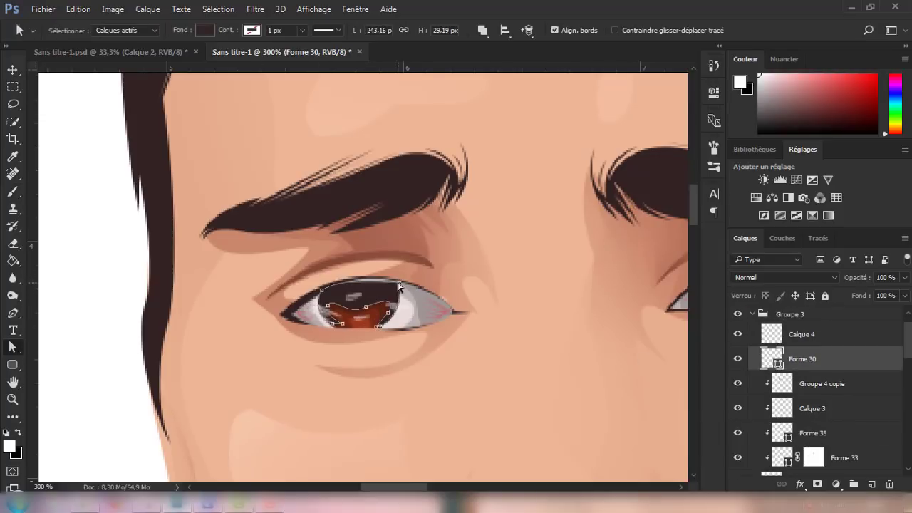
pyautogui.click(486, 244)
# Make the reference photo Calque 2 visible and add an empty layer above it
pyautogui.scroll(-5, 486, 244)
pyautogui.scroll(-2, 486, 245)
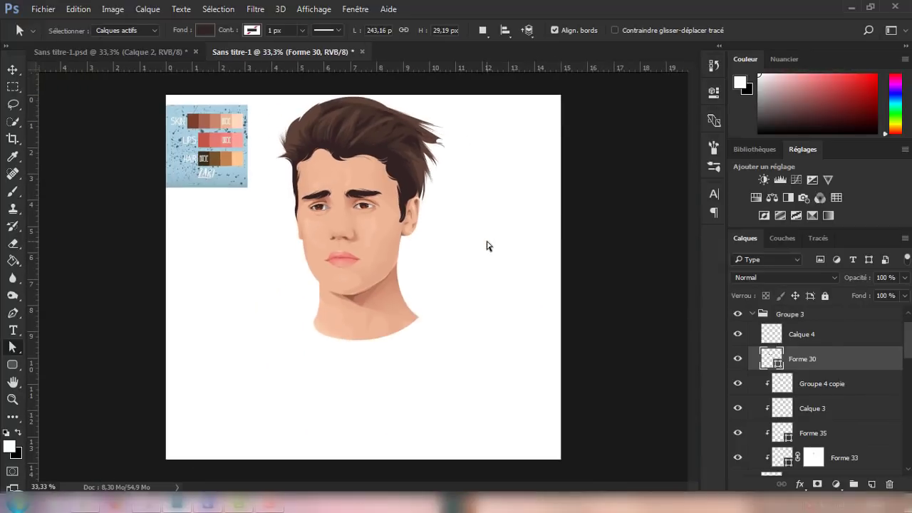
pyautogui.scroll(-5, 799, 441)
pyautogui.scroll(-5, 799, 441)
pyautogui.click(790, 439)
pyautogui.click(738, 439)
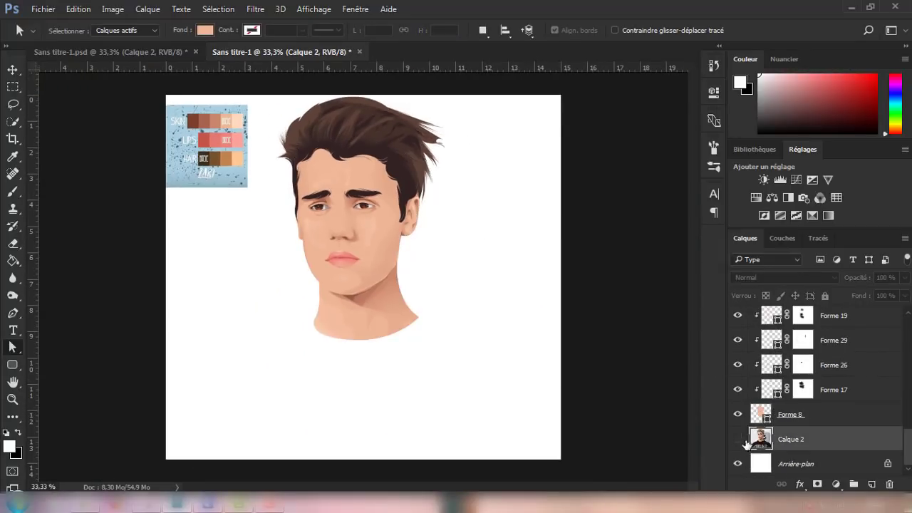
pyautogui.click(871, 484)
pyautogui.click(738, 464)
pyautogui.hotkey('ctrl', '+')
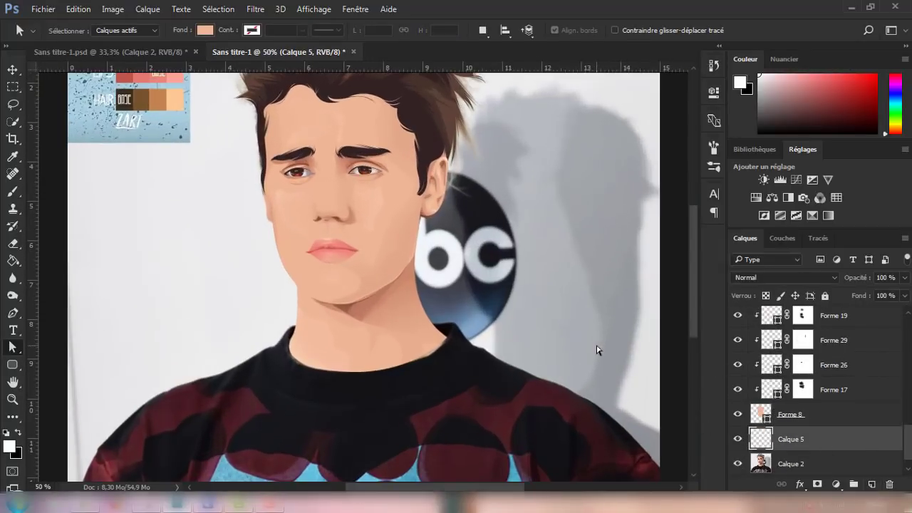
pyautogui.hotkey('ctrl', '+')
# Start the Pen-tool shirt outline at the neck and right side
pyautogui.press('p')
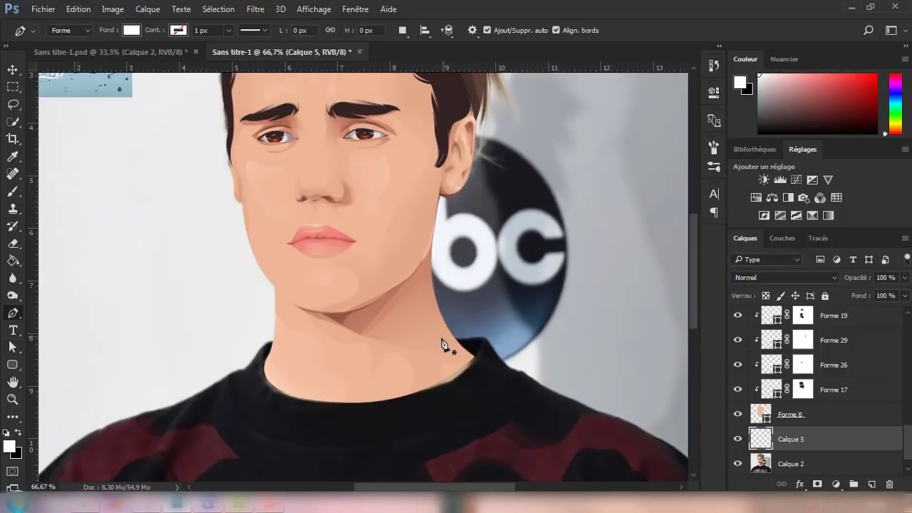
pyautogui.click(441, 339)
pyautogui.scroll(-1, 602, 415)
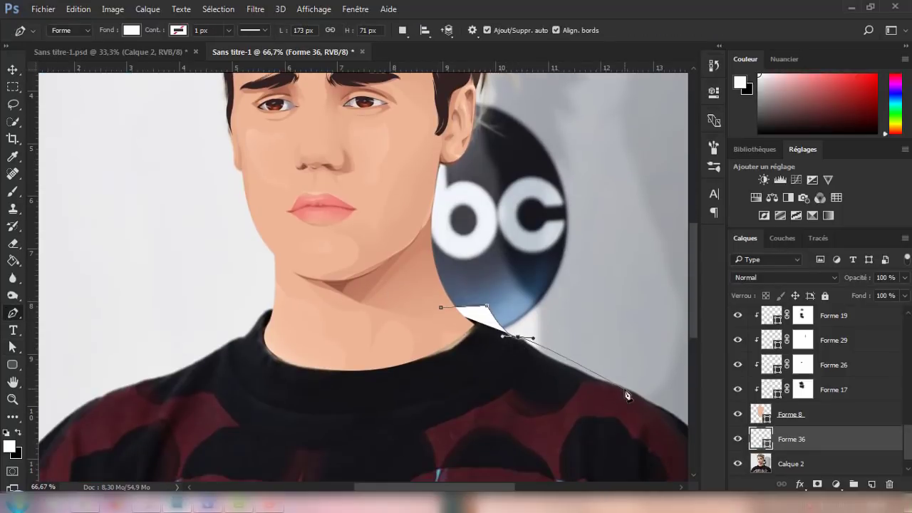
pyautogui.moveTo(624, 388); pyautogui.dragTo(682, 403)
pyautogui.hotkey('ctrl', '-')
pyautogui.scroll(-1, 680, 385)
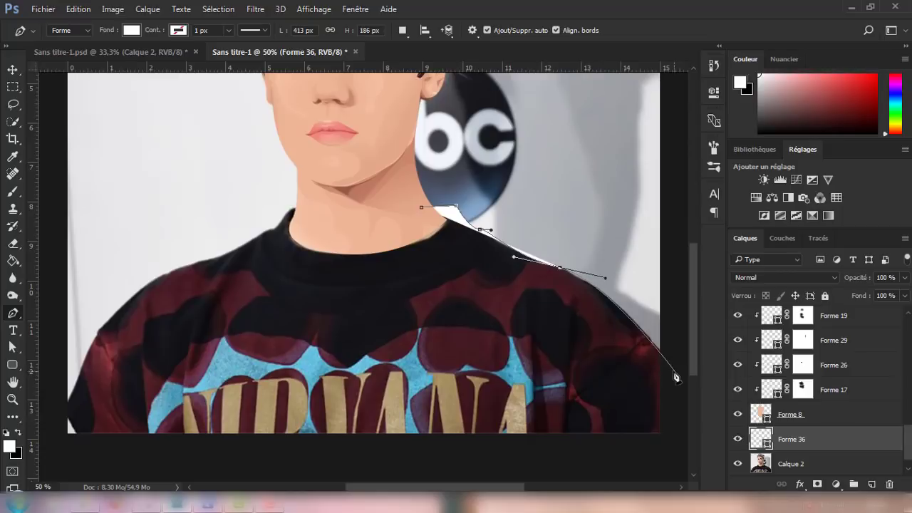
pyautogui.click(675, 368)
pyautogui.click(680, 453)
# Continue the shirt outline up the left side and shoulder into the neckline
pyautogui.click(58, 440)
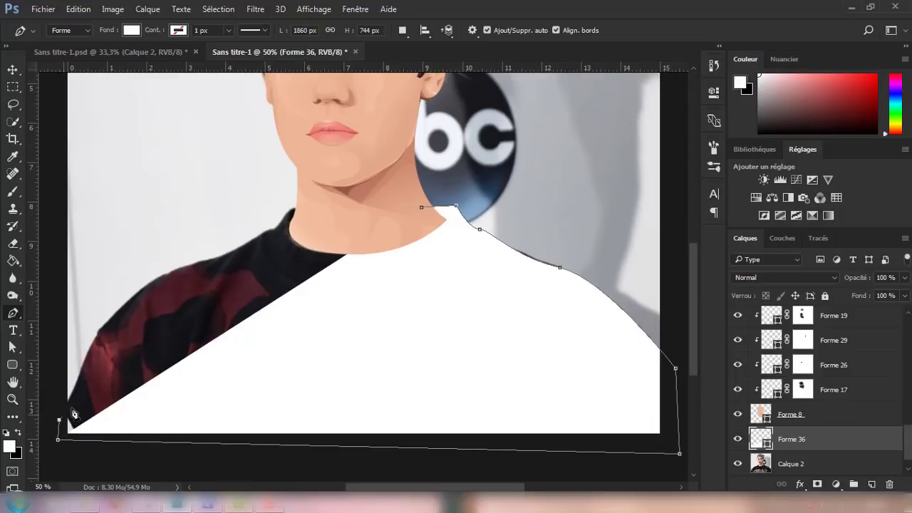
pyautogui.click(58, 419)
pyautogui.click(74, 387)
pyautogui.click(100, 327)
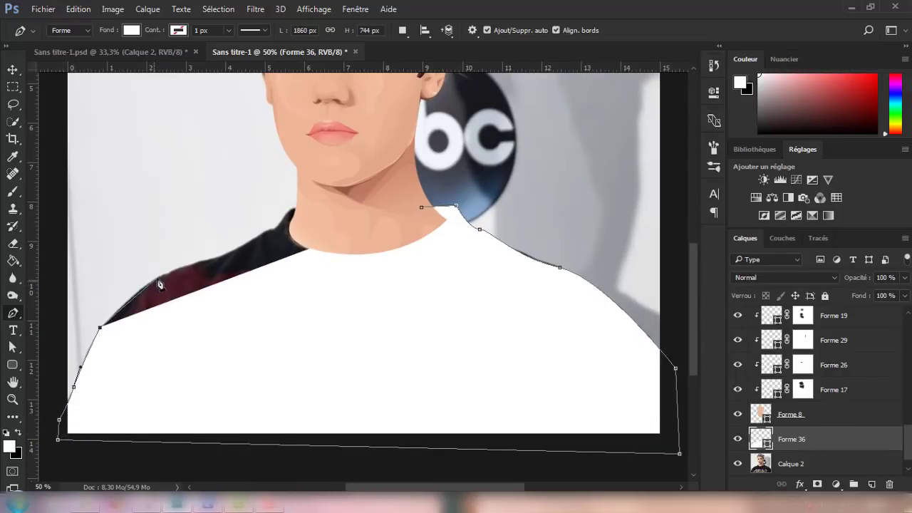
pyautogui.moveTo(154, 280); pyautogui.dragTo(176, 267)
pyautogui.moveTo(269, 231); pyautogui.dragTo(268, 230)
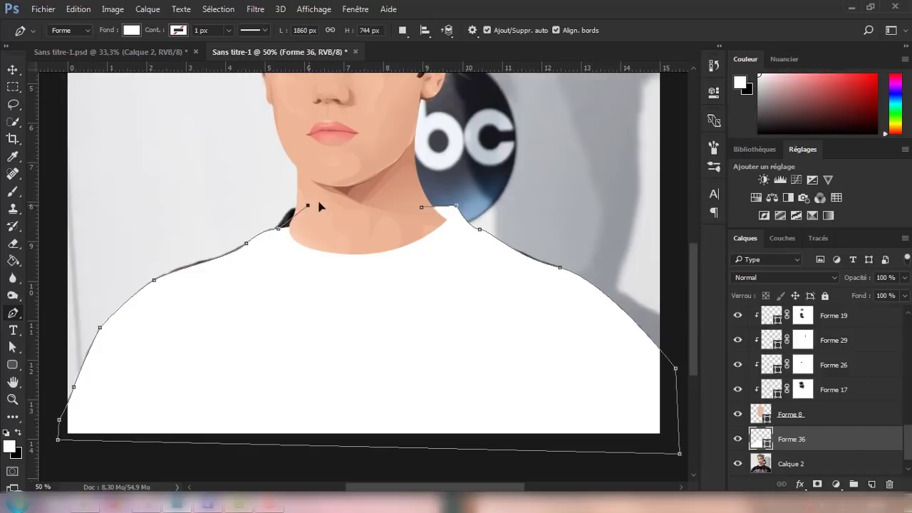
pyautogui.scroll(-1, 819, 392)
# Hide the reference photo and fill the shirt shape with dark brown
pyautogui.click(737, 438)
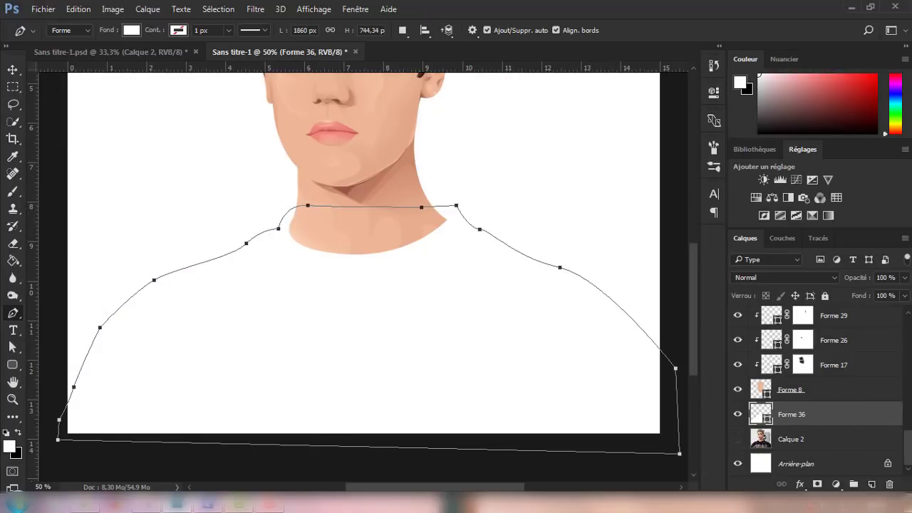
pyautogui.click(13, 364)
pyautogui.click(131, 29)
pyautogui.click(213, 56)
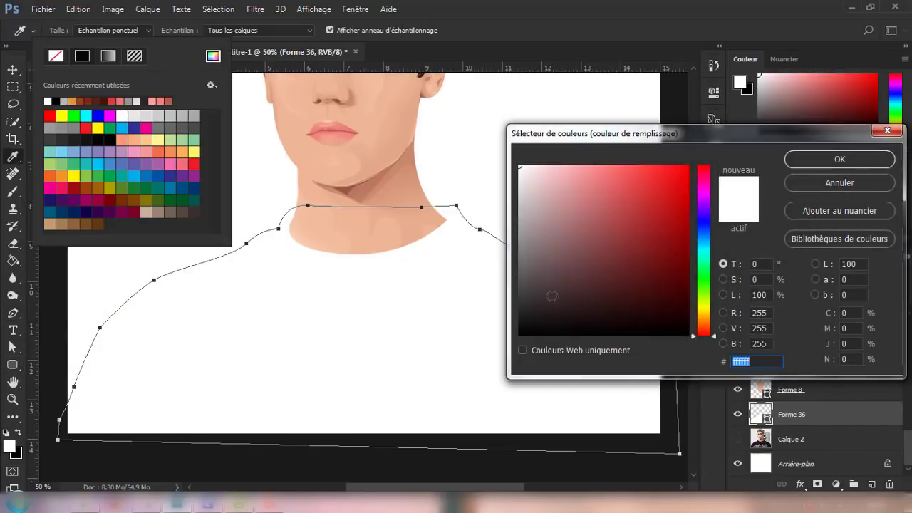
pyautogui.click(568, 297)
pyautogui.press('Return')
pyautogui.press('v')
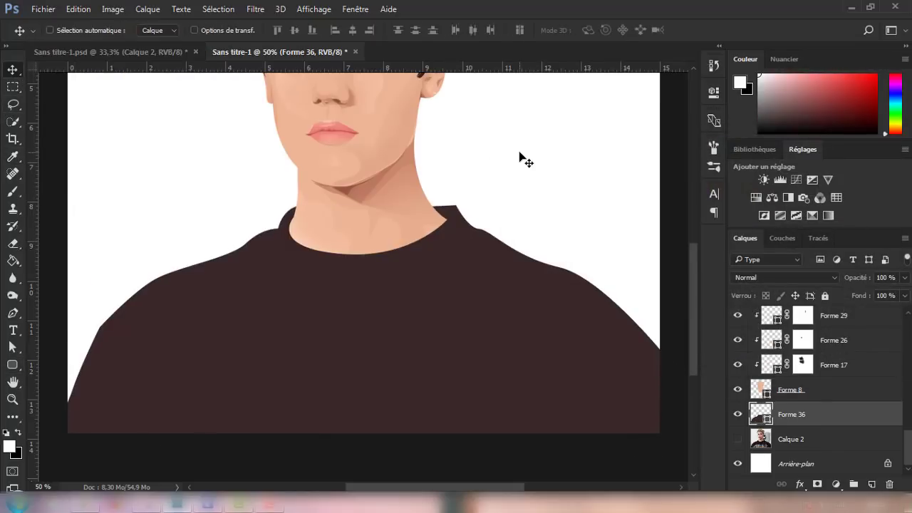
pyautogui.hotkey('ctrl', '-')
pyautogui.hotkey('ctrl', '-')
pyautogui.hotkey('ctrl', '+')
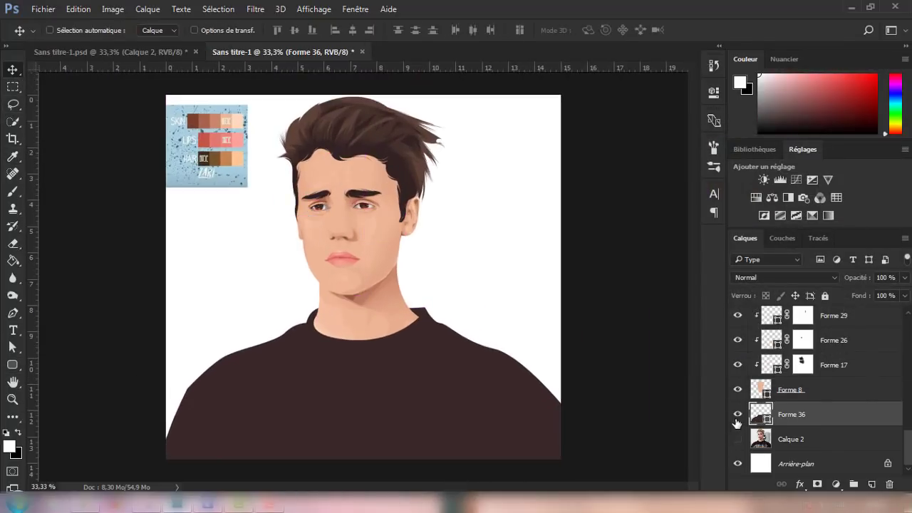
# Hide the shirt, show the reference photo, and draw a closed shape along the right collar
pyautogui.click(737, 414)
pyautogui.click(737, 438)
pyautogui.click(12, 311)
pyautogui.hotkey('ctrl', '+')
pyautogui.hotkey('ctrl', '+')
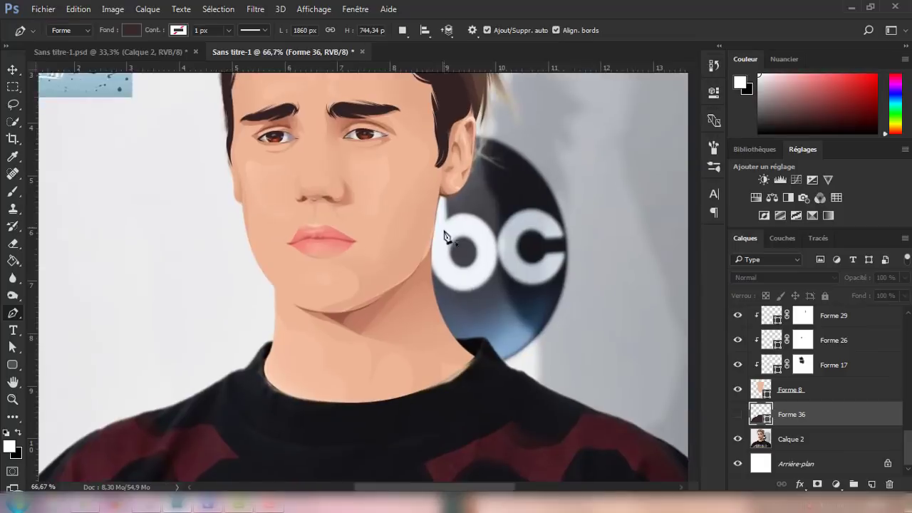
pyautogui.scroll(-3, 444, 235)
pyautogui.hotkey('ctrl', 'shift', 'alt', 'n')
pyautogui.click(447, 306)
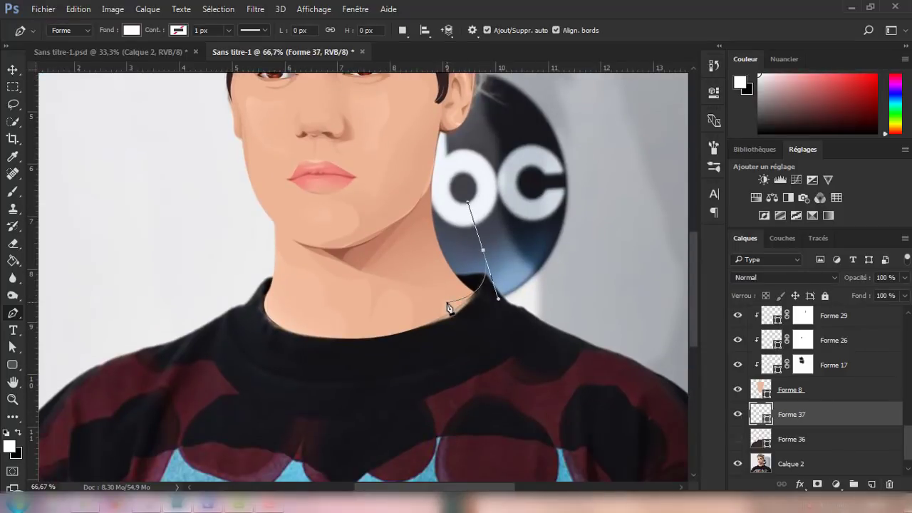
pyautogui.click(482, 250)
# Start a left collar curve and a first thin fold shape down the shirt
pyautogui.moveTo(295, 260); pyautogui.dragTo(255, 278)
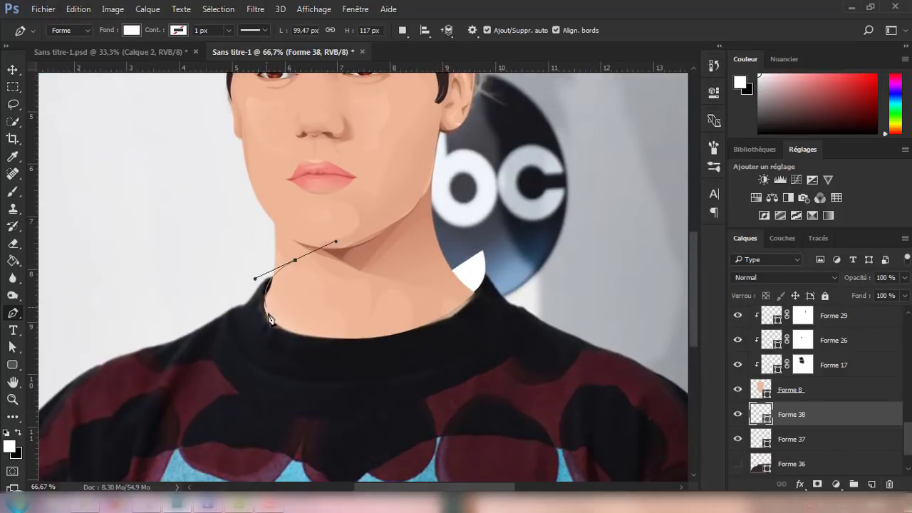
pyautogui.scroll(-1, 369, 275)
pyautogui.scroll(-2, 369, 275)
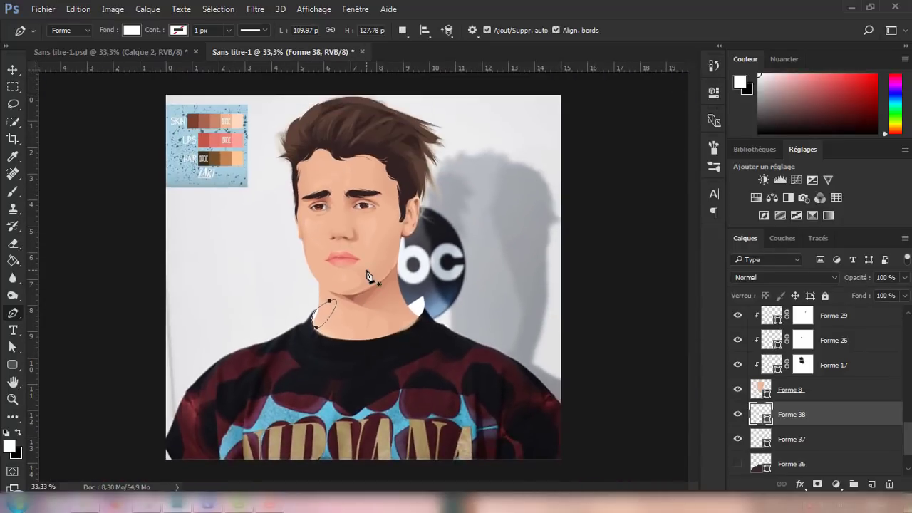
pyautogui.scroll(1, 369, 275)
pyautogui.scroll(1, 369, 274)
pyautogui.scroll(-4, 688, 305)
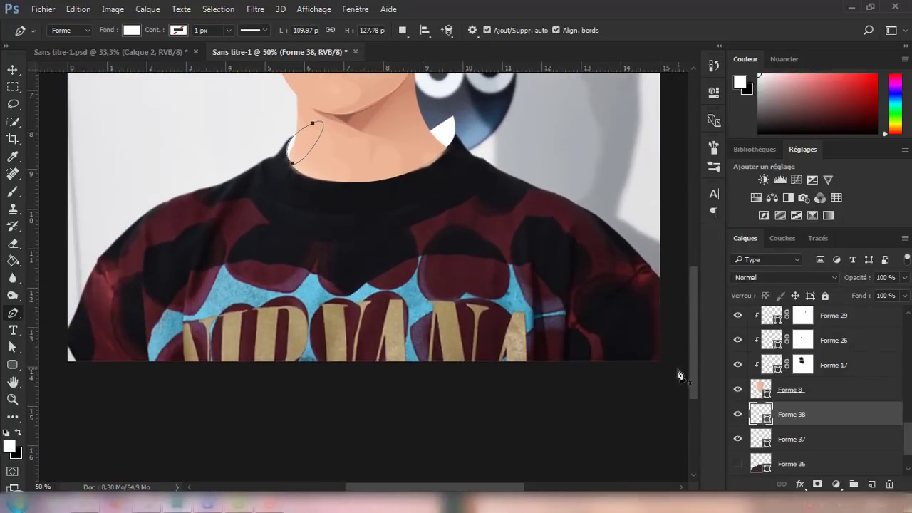
pyautogui.scroll(-1, 688, 304)
pyautogui.scroll(1, 508, 487)
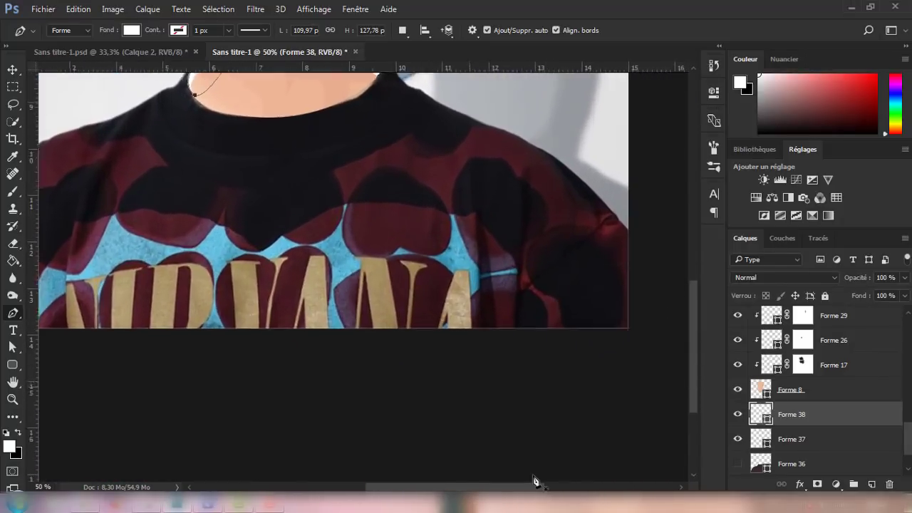
pyautogui.click(493, 187)
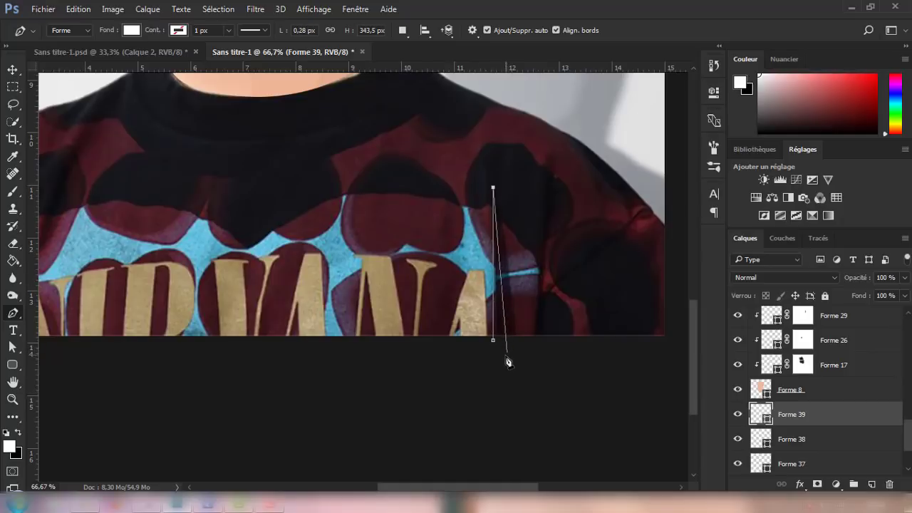
pyautogui.click(501, 270)
# Draw a second curved fold with a branching curve, plus a left fold
pyautogui.click(543, 364)
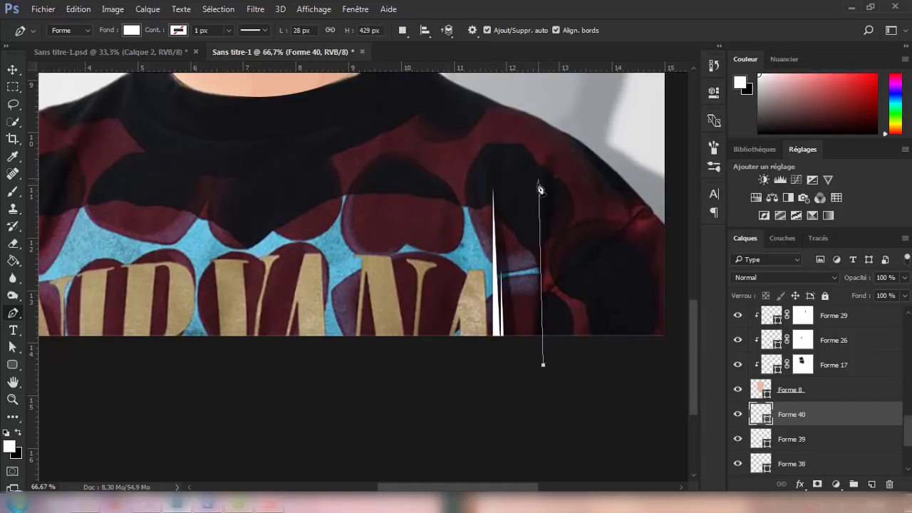
pyautogui.moveTo(554, 168); pyautogui.dragTo(572, 107)
pyautogui.keyDown('alt'); pyautogui.click(555, 169); pyautogui.keyUp('alt')
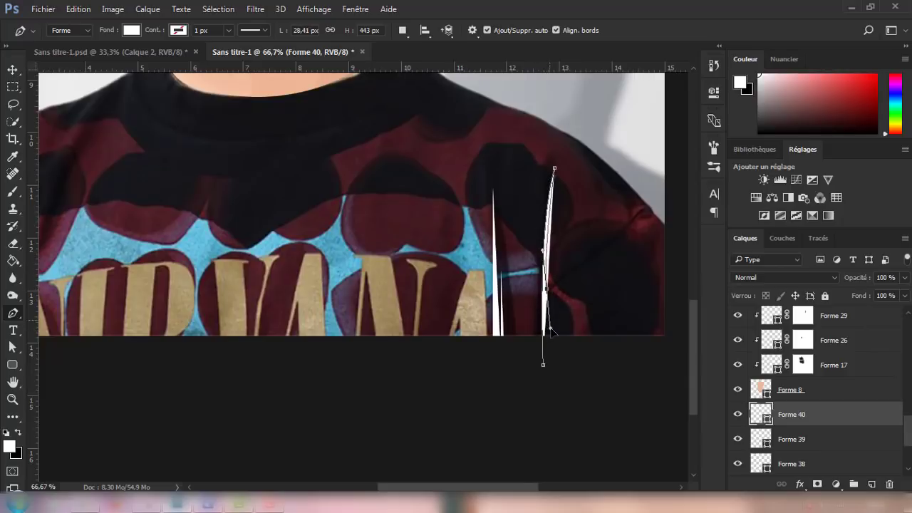
pyautogui.moveTo(546, 290); pyautogui.dragTo(577, 269)
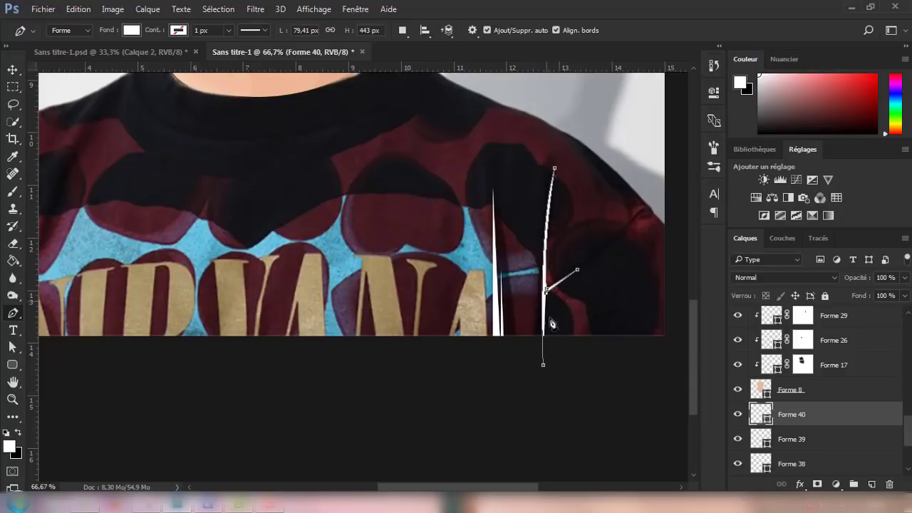
pyautogui.moveTo(424, 483); pyautogui.dragTo(339, 476)
pyautogui.moveTo(365, 192); pyautogui.dragTo(390, 125)
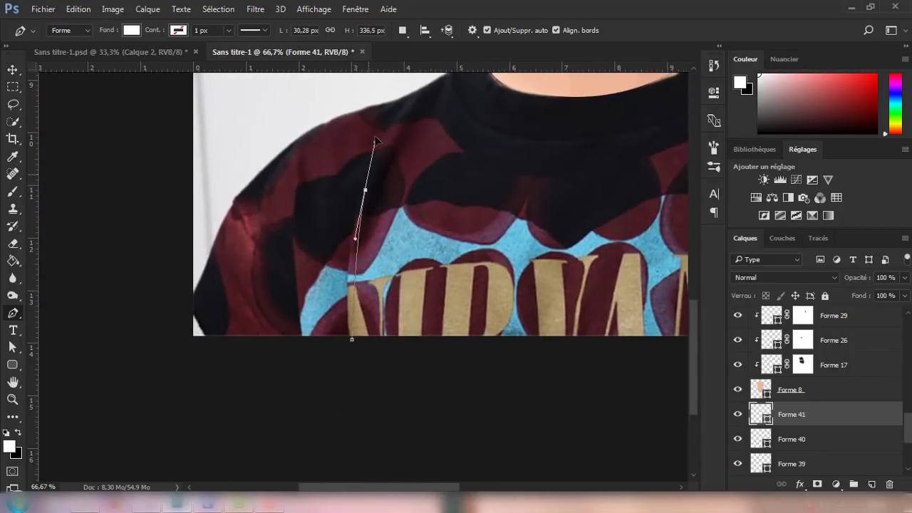
pyautogui.moveTo(348, 341)
pyautogui.mouseDown()
pyautogui.moveTo(350, 427)
pyautogui.moveTo(352, 345)
pyautogui.mouseUp()
# Finish the previous fold and draw a curved fold near the left sleeve
pyautogui.press('Escape')
pyautogui.click(303, 347)
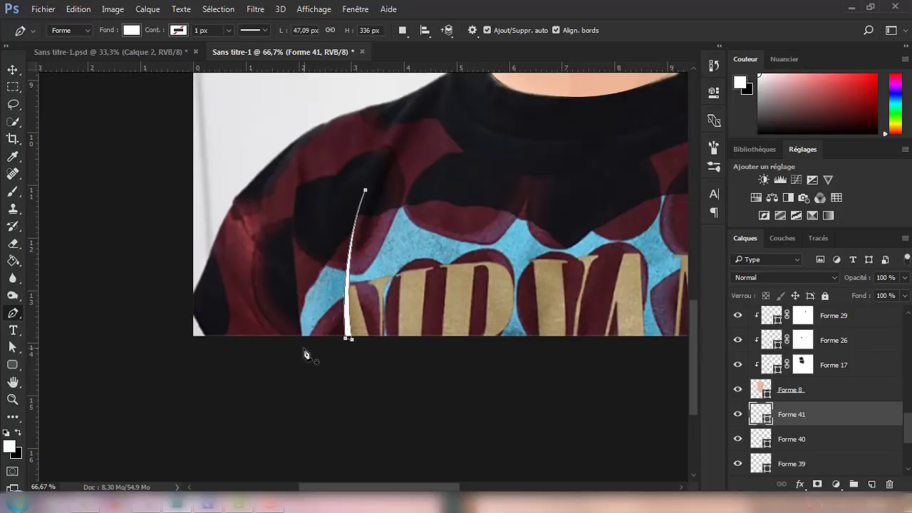
pyautogui.moveTo(291, 201)
pyautogui.mouseDown()
pyautogui.moveTo(290, 267)
pyautogui.moveTo(250, 248)
pyautogui.mouseUp()
pyautogui.moveTo(295, 342); pyautogui.dragTo(294, 379)
pyautogui.click(302, 347)
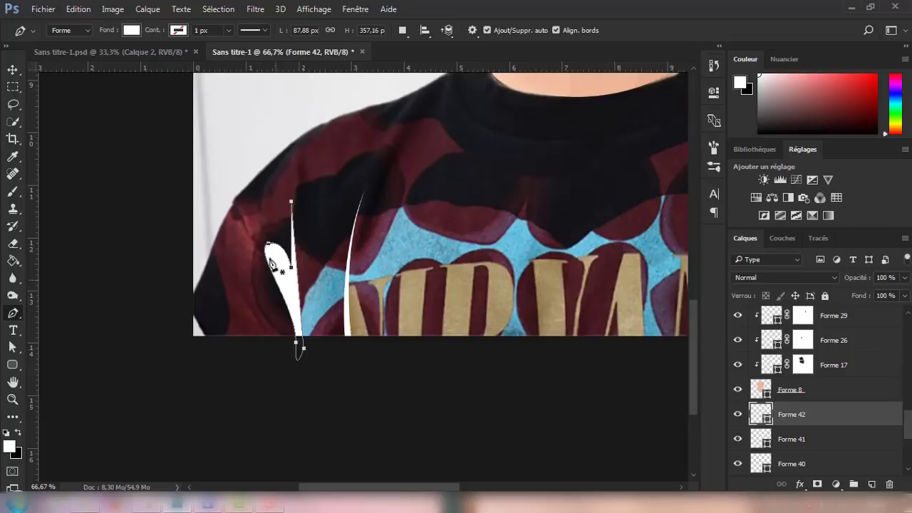
pyautogui.scroll(2, 289, 241)
pyautogui.moveTo(392, 487); pyautogui.dragTo(506, 487)
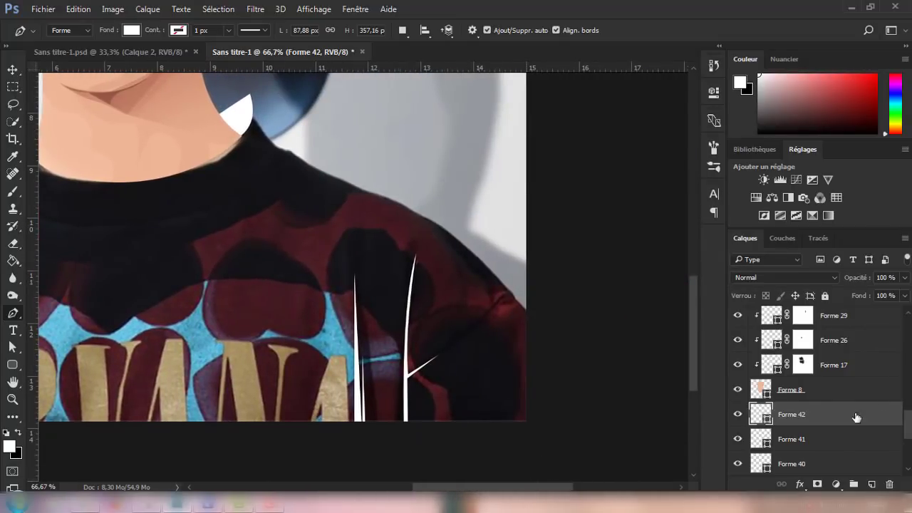
pyautogui.scroll(-2, 857, 418)
# Merge fold shapes Forme 37–42, fill them dark maroon, and clip them to the shirt
pyautogui.keyDown('shift'); pyautogui.click(824, 416); pyautogui.keyUp('shift')
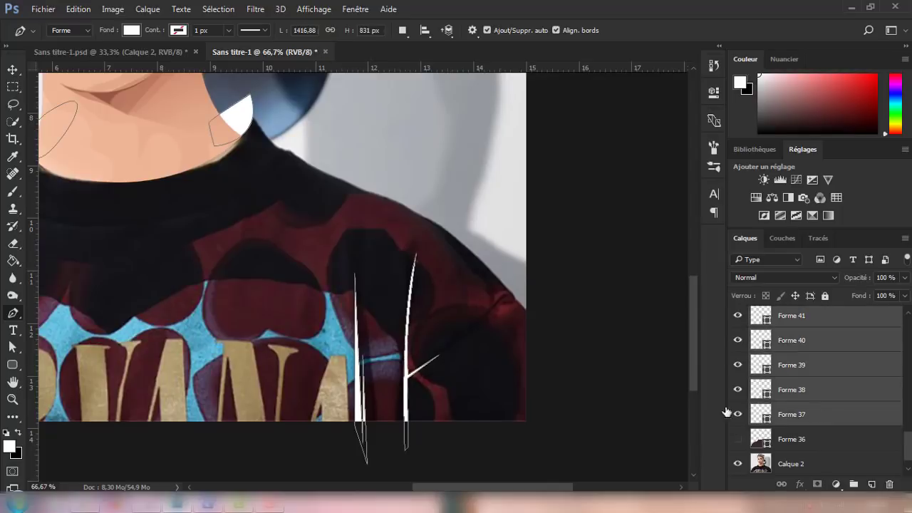
pyautogui.hotkey('ctrl', 'e')
pyautogui.click(12, 364)
pyautogui.click(132, 31)
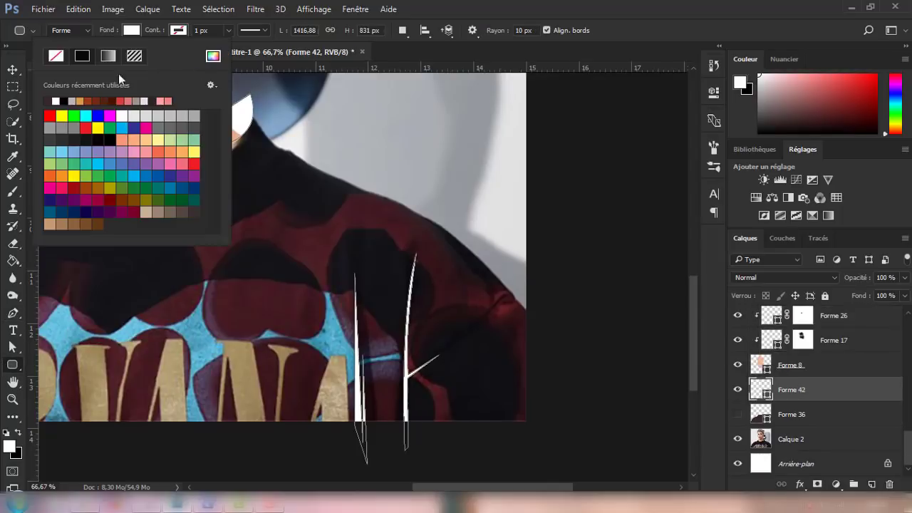
pyautogui.click(54, 100)
pyautogui.click(738, 414)
pyautogui.click(133, 31)
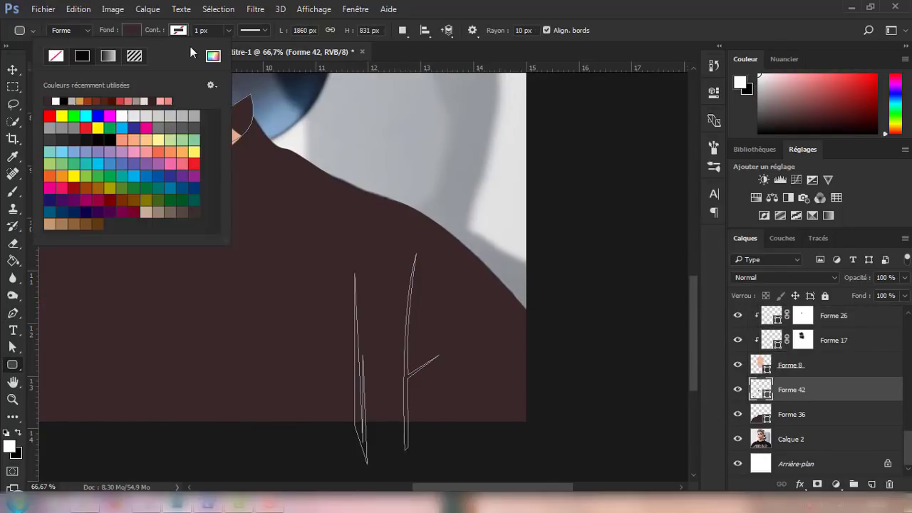
pyautogui.click(213, 55)
pyautogui.click(839, 159)
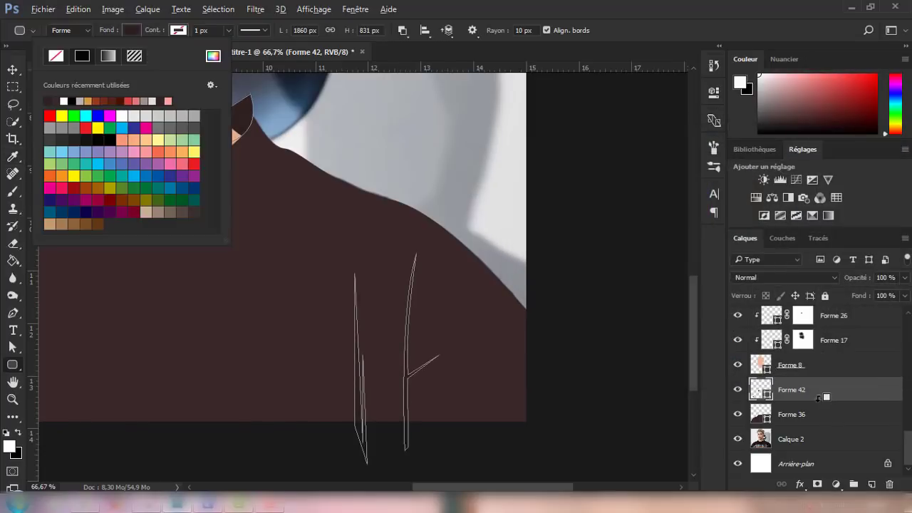
pyautogui.press('Return')
pyautogui.hotkey('ctrl', '-')
pyautogui.hotkey('ctrl', '-')
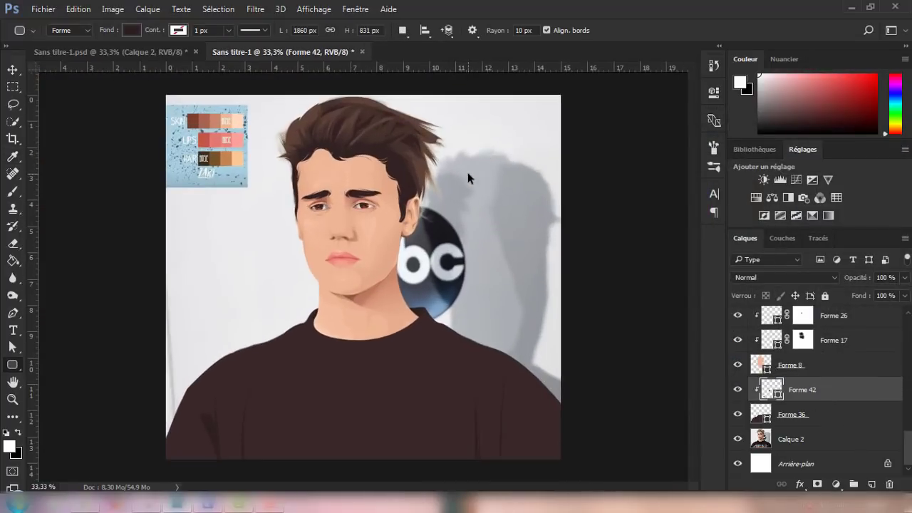
# Add a layer mask to the fold layer and adjust the brush settings
pyautogui.click(817, 485)
pyautogui.click(13, 192)
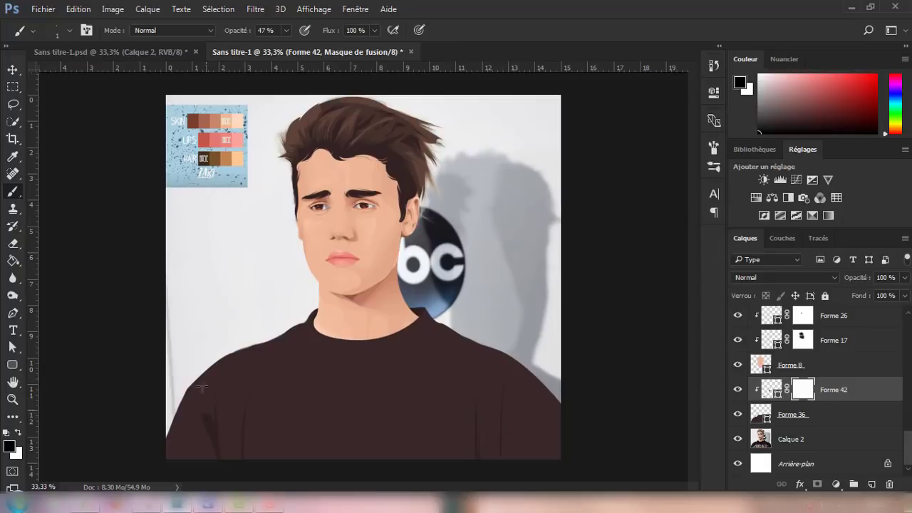
pyautogui.click(58, 32)
pyautogui.press('Return')
# Compare the shirt against the reference photo, leaving the photo hidden
pyautogui.click(736, 440)
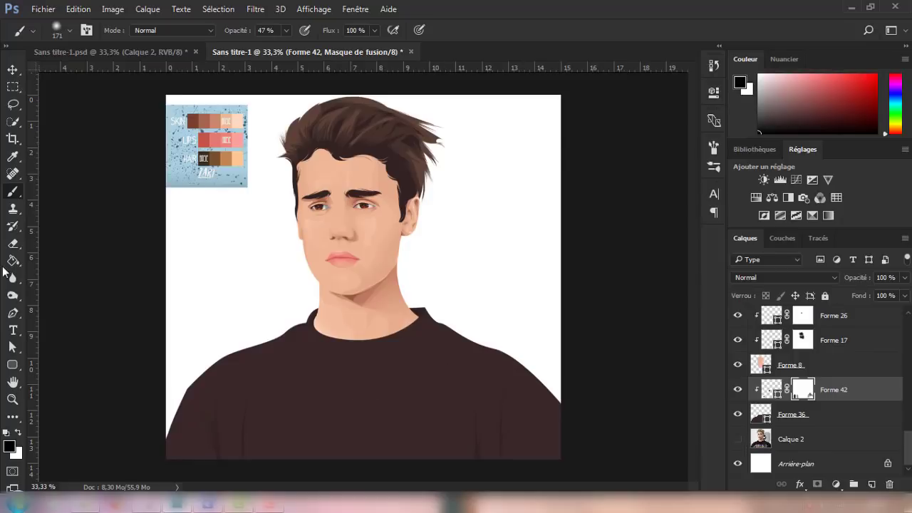
pyautogui.click(737, 414)
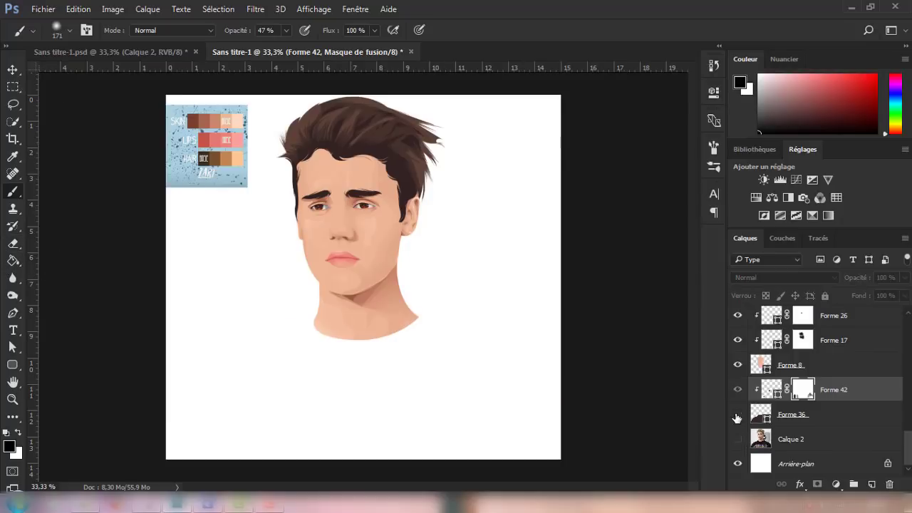
pyautogui.click(738, 438)
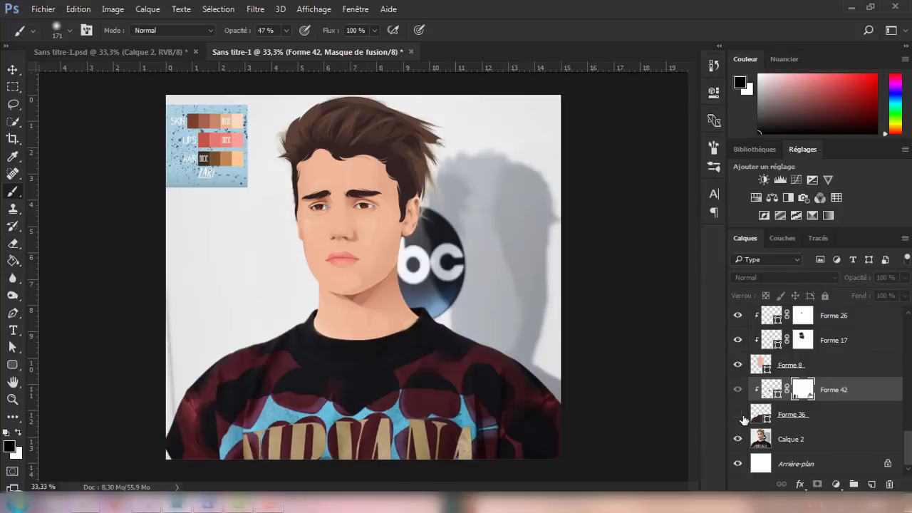
pyautogui.click(738, 413)
pyautogui.click(738, 438)
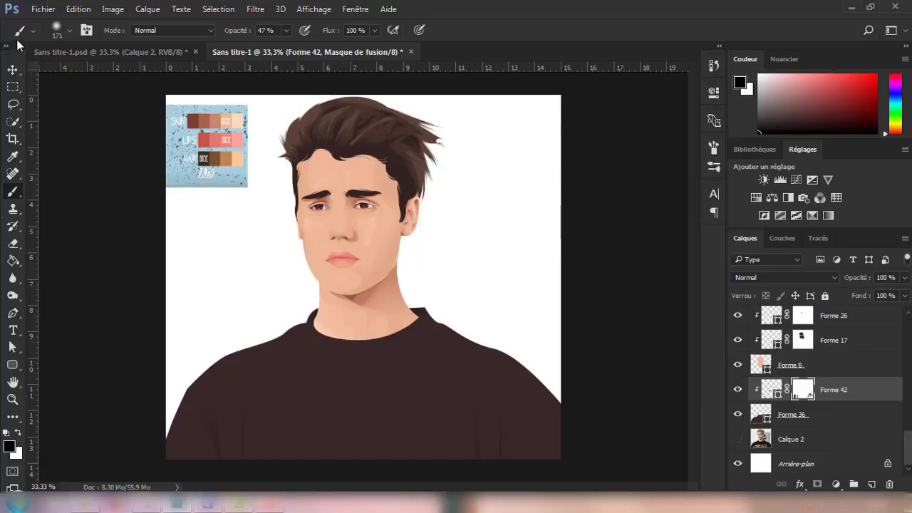
pyautogui.click(11, 66)
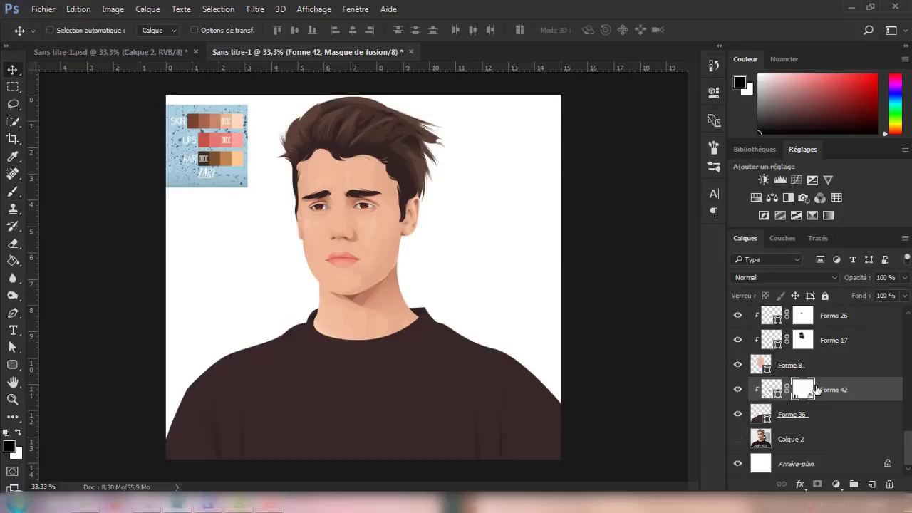
# Collapse Groupe 3, merge Groupe 2 into one layer, and shift its hue to +2
pyautogui.scroll(2, 815, 388)
pyautogui.scroll(3, 812, 390)
pyautogui.scroll(3, 809, 391)
pyautogui.scroll(3, 805, 393)
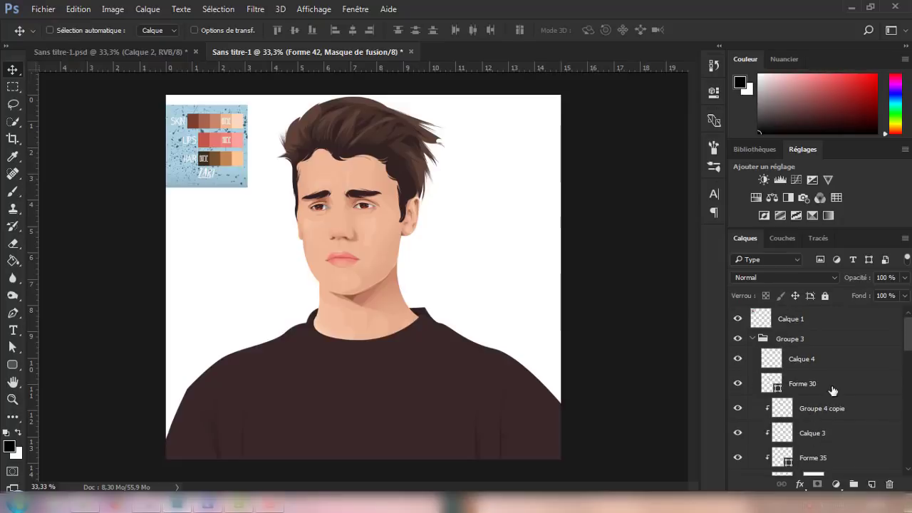
pyautogui.click(751, 337)
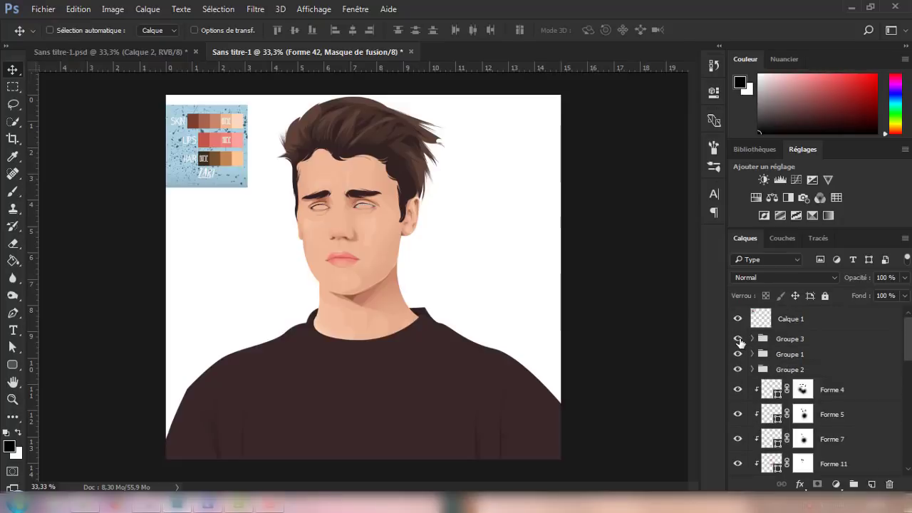
pyautogui.click(738, 369)
pyautogui.click(786, 372)
pyautogui.hotkey('ctrl', 'e')
pyautogui.hotkey('ctrl', 'u')
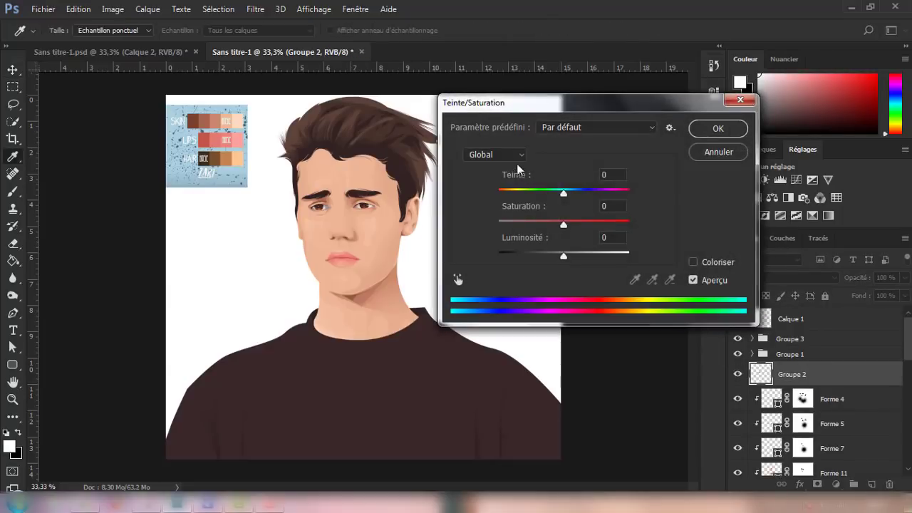
pyautogui.moveTo(564, 192); pyautogui.dragTo(559, 225)
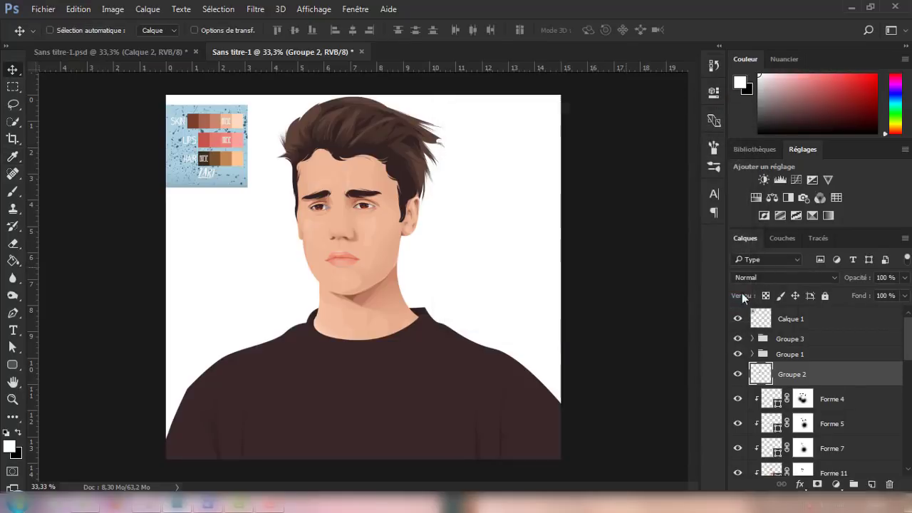